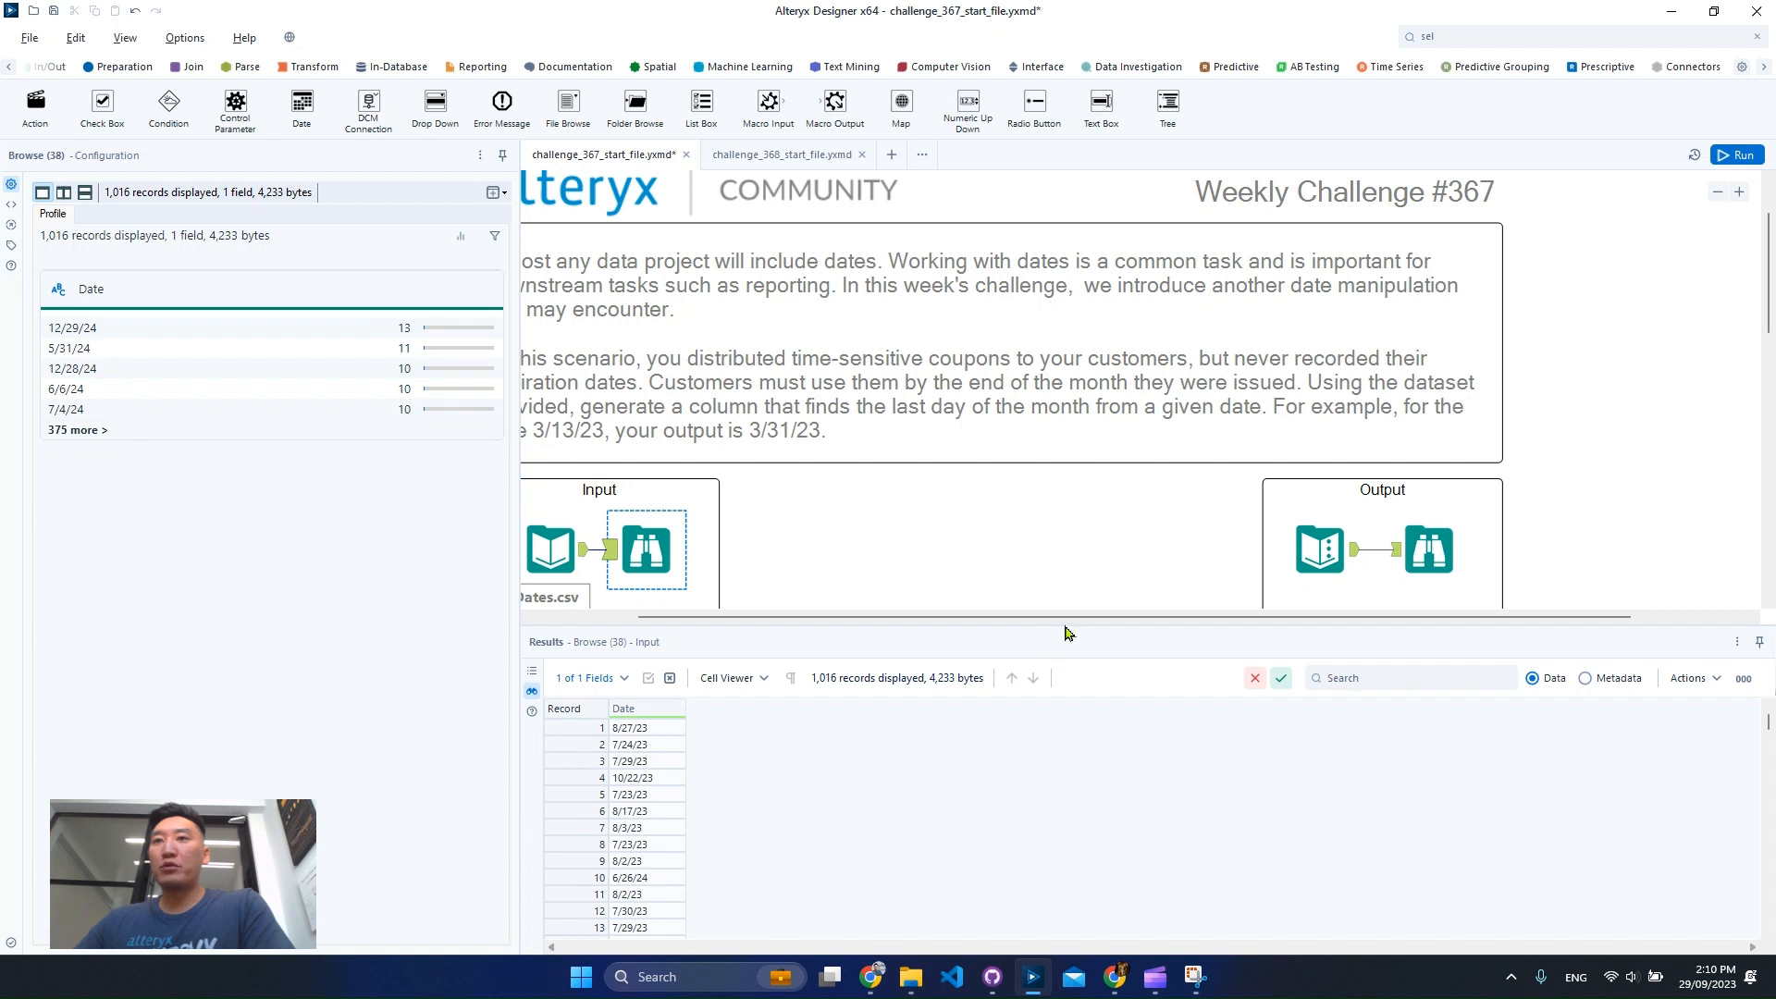
Compare the input dates with the expected last-day-of-month output in both Browse tools' data and metadata.
left_click_drag(967, 618, 835, 632)
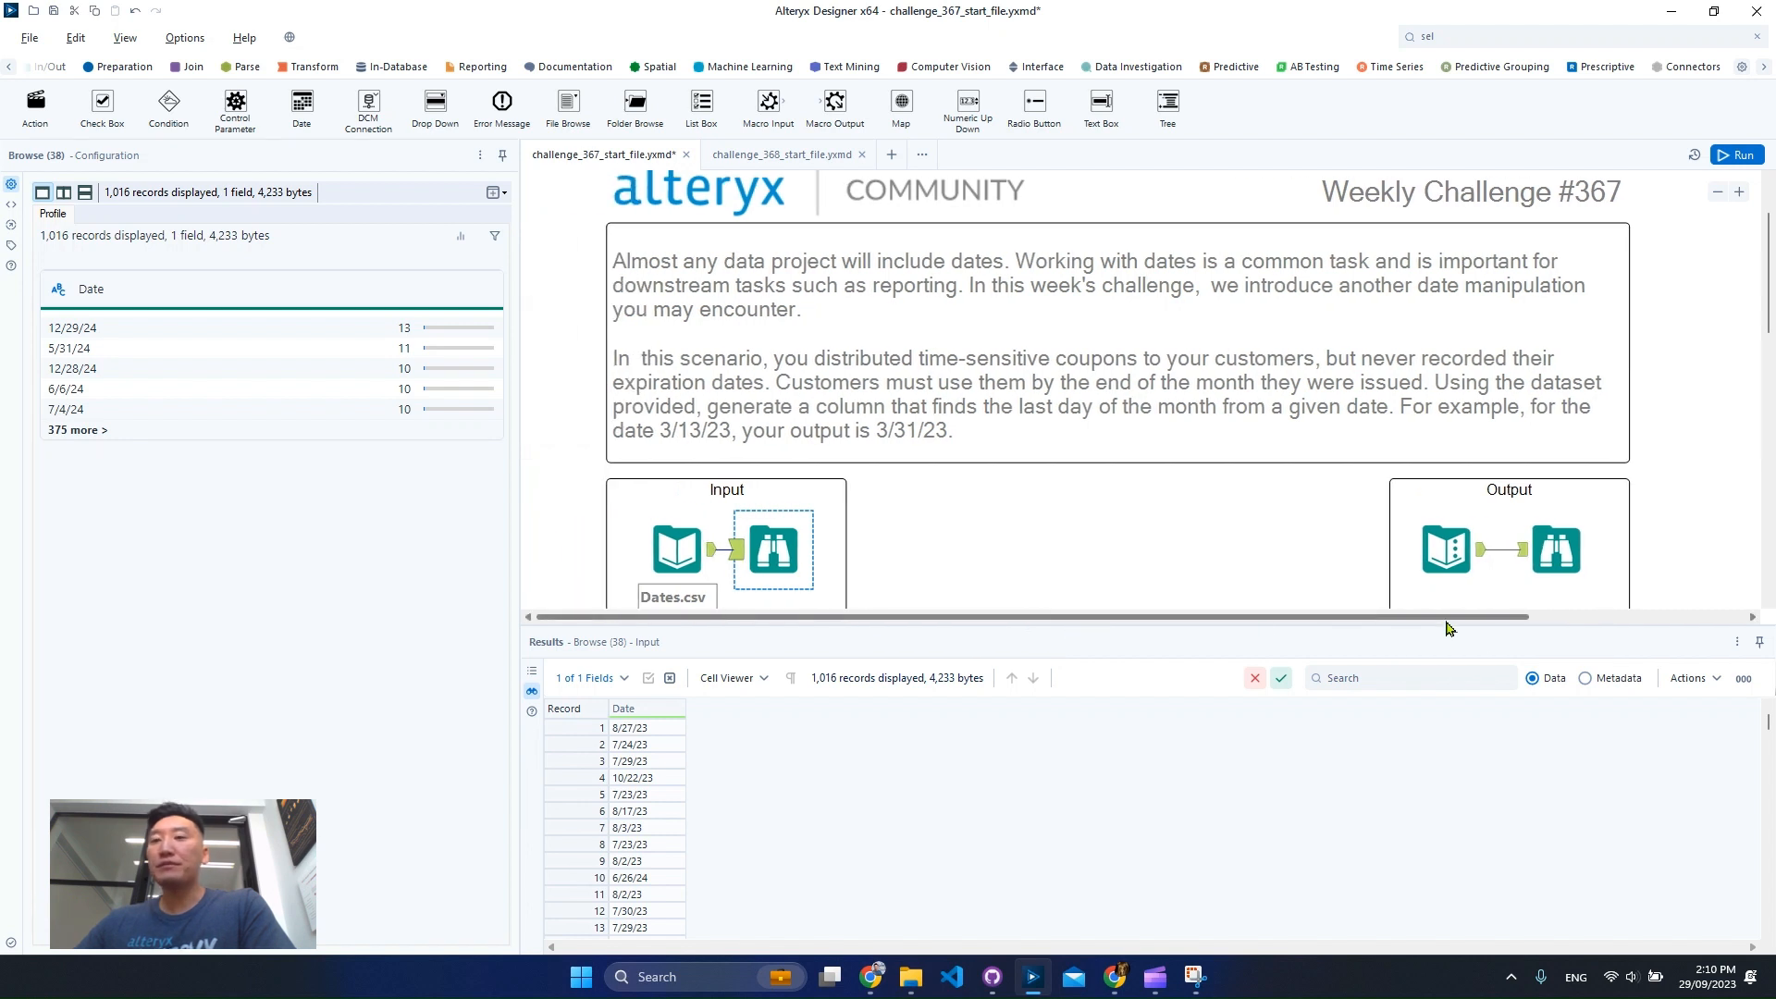
left_click(1586, 679)
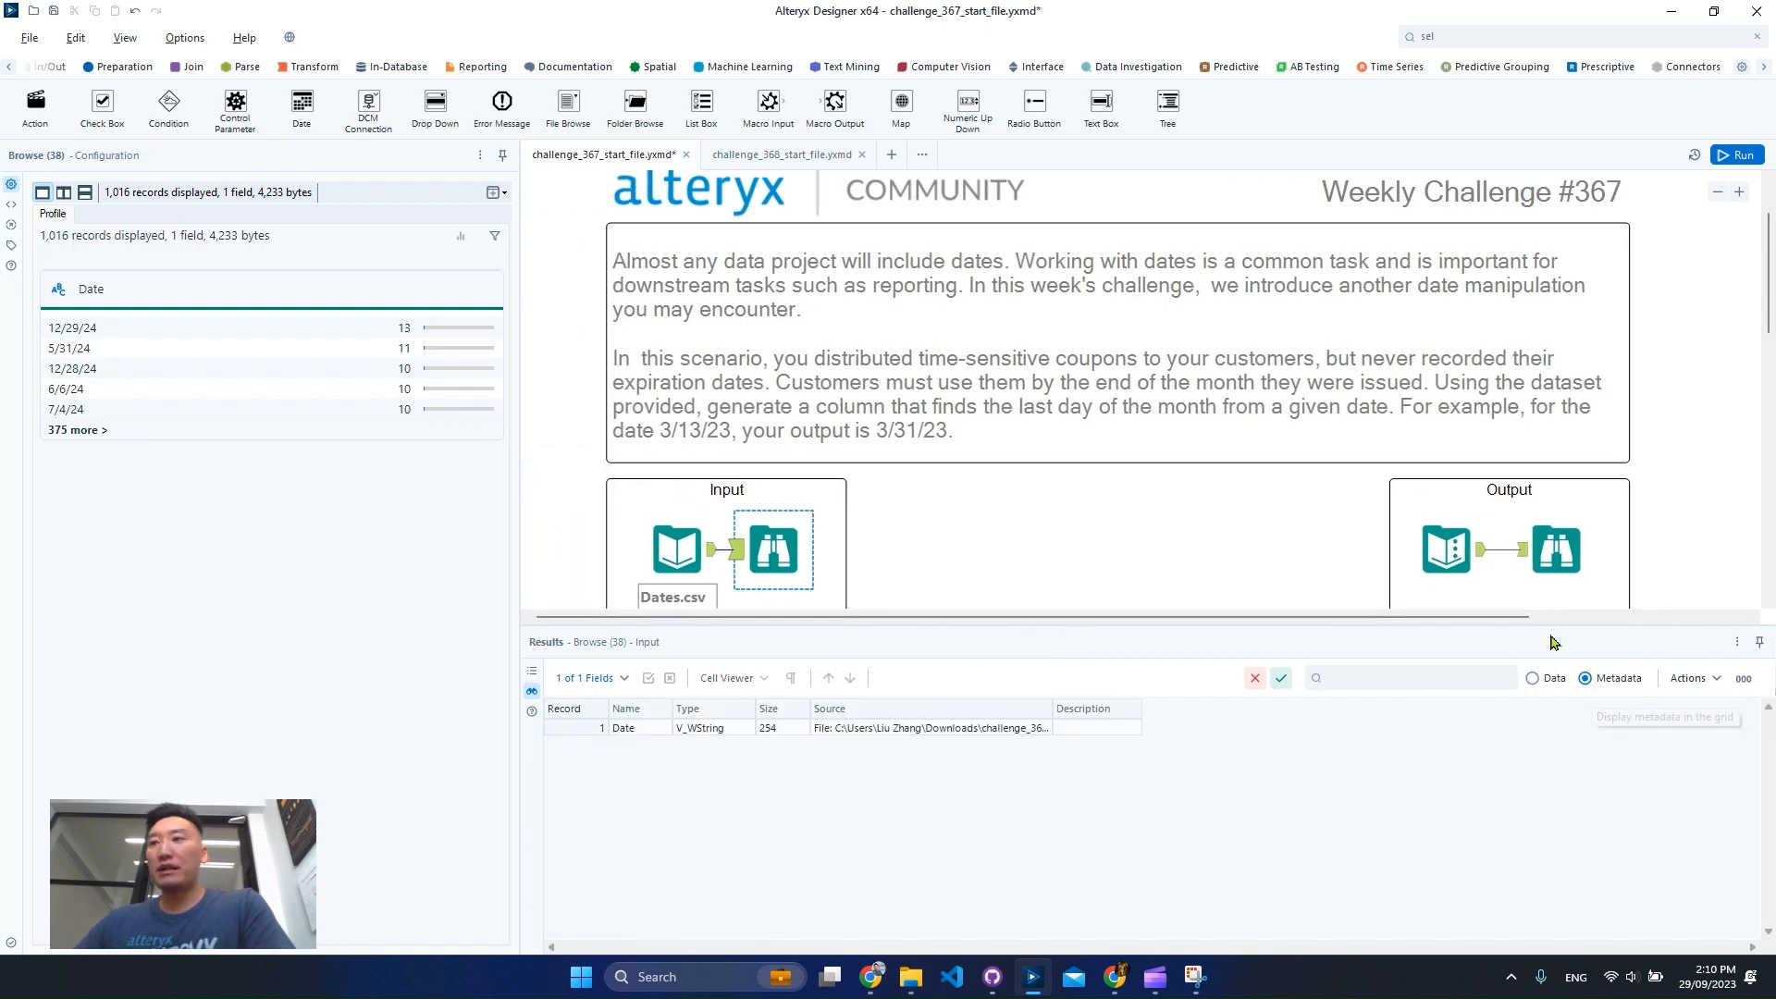
left_click(1556, 549)
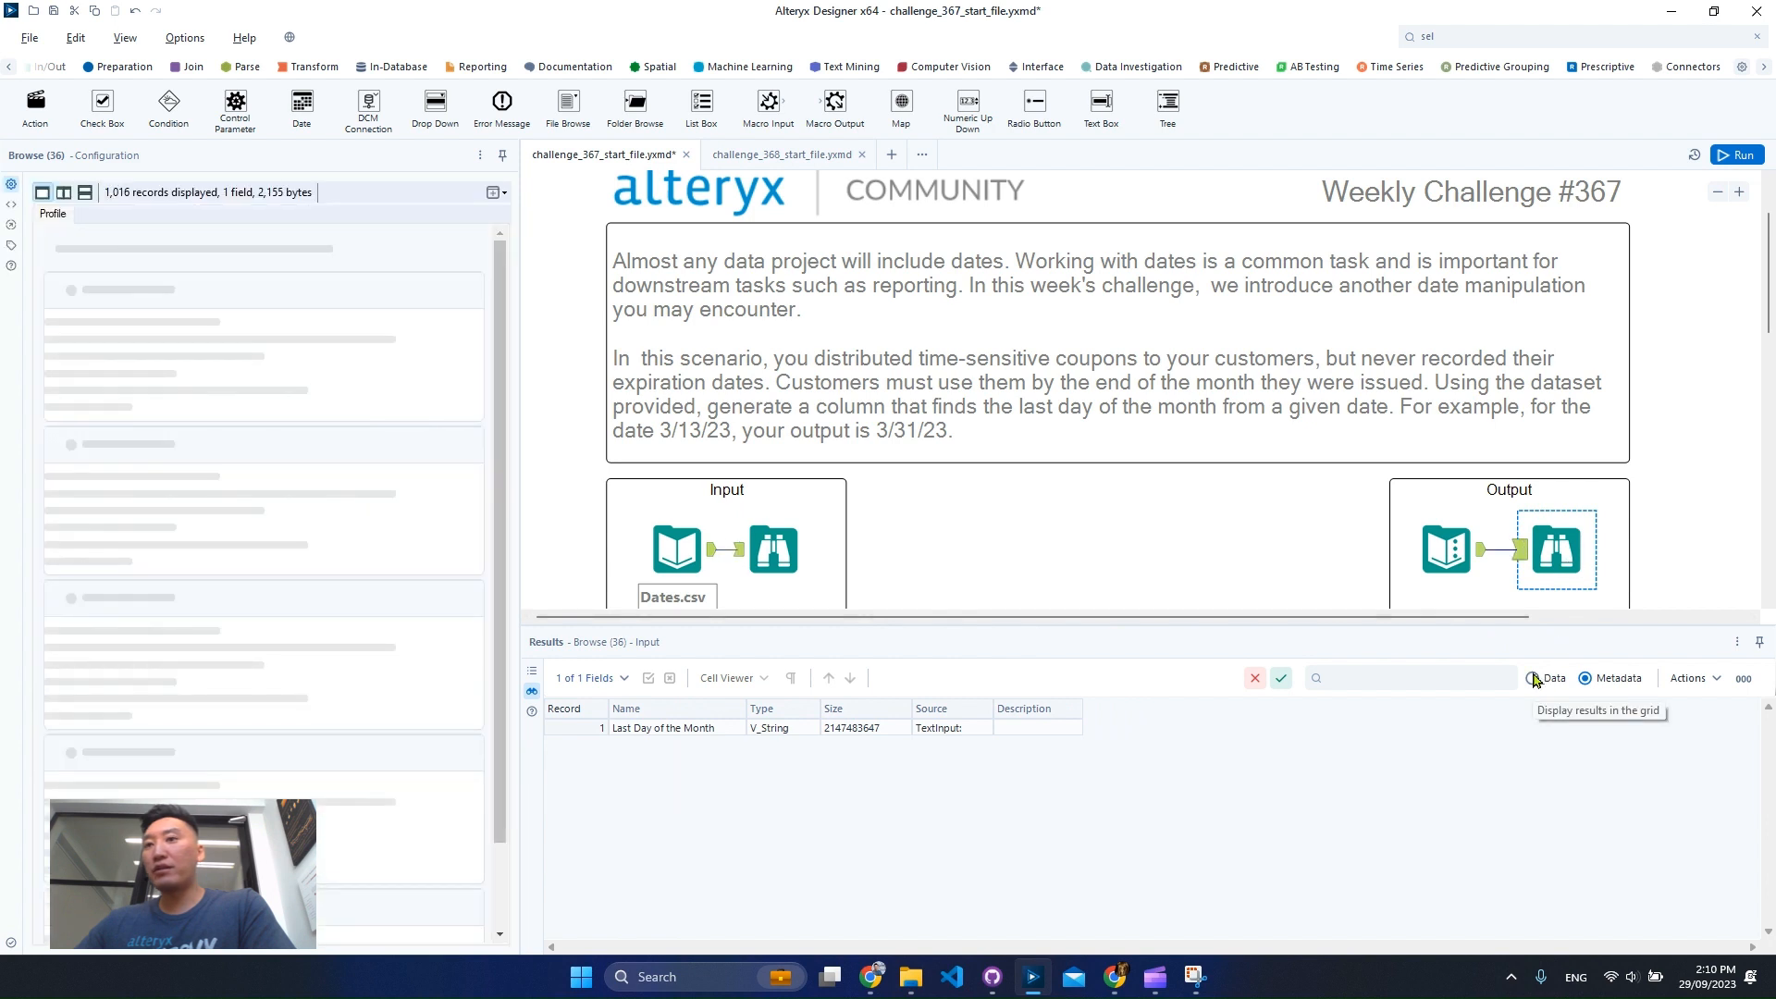
left_click(1563, 678)
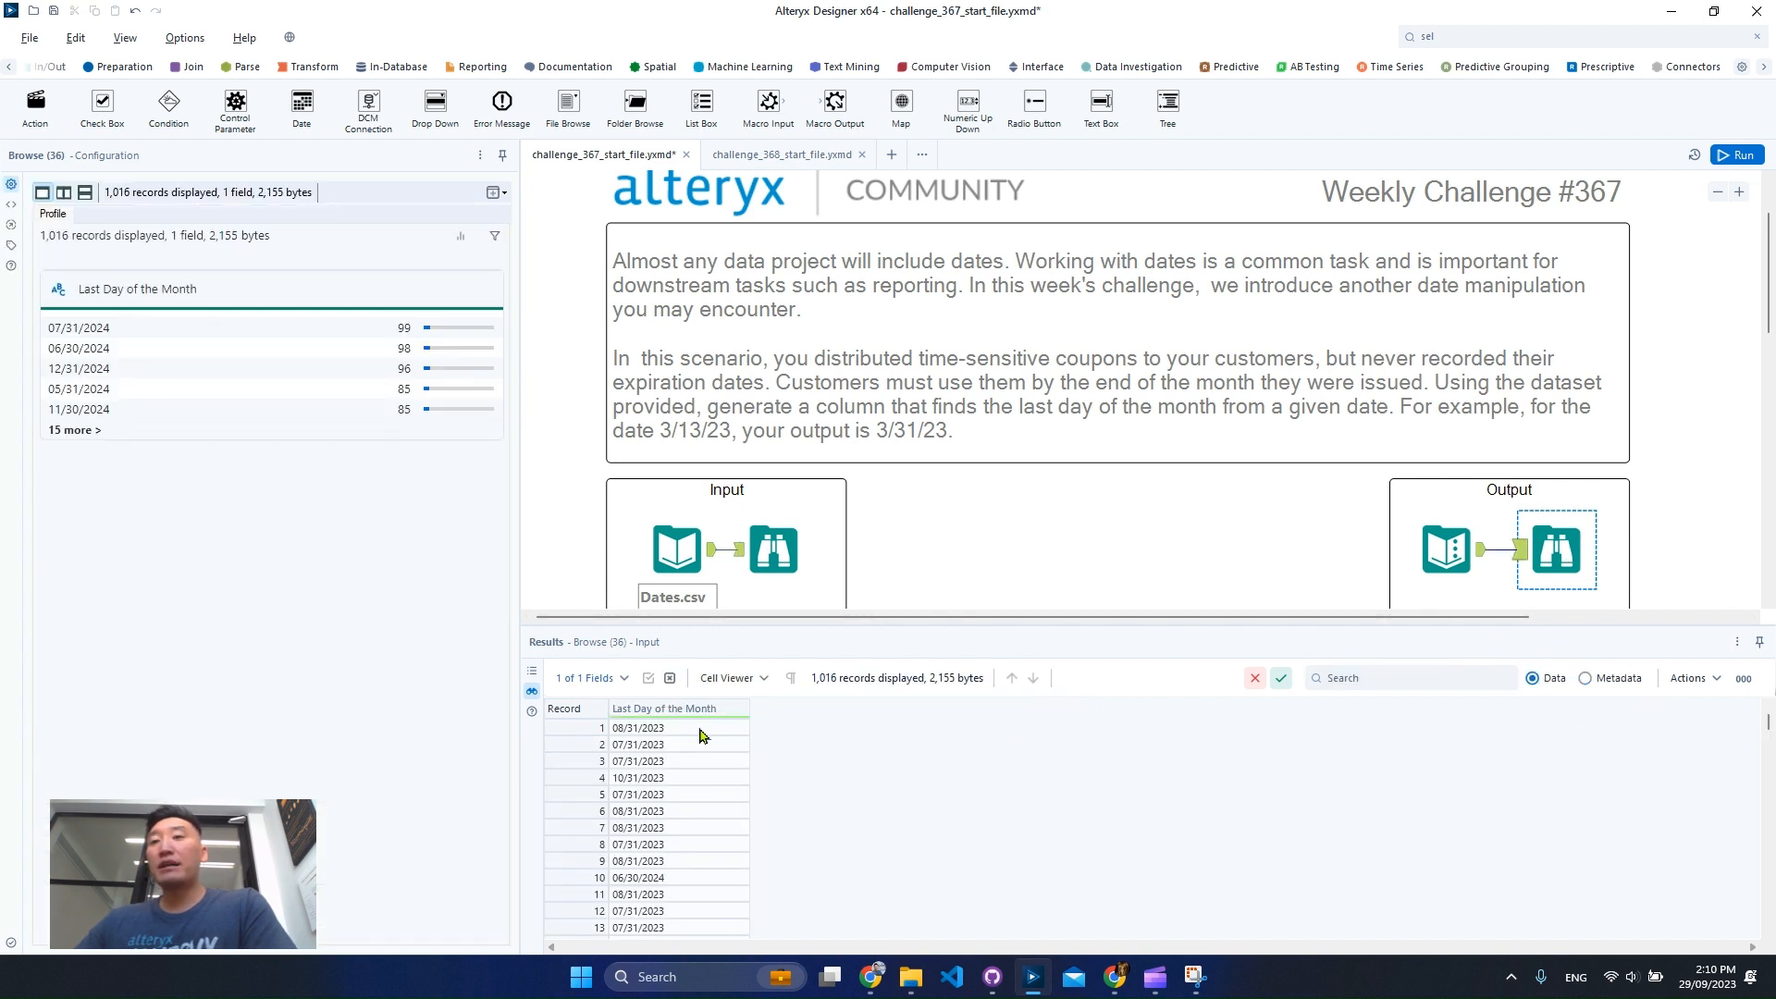
left_click(773, 549)
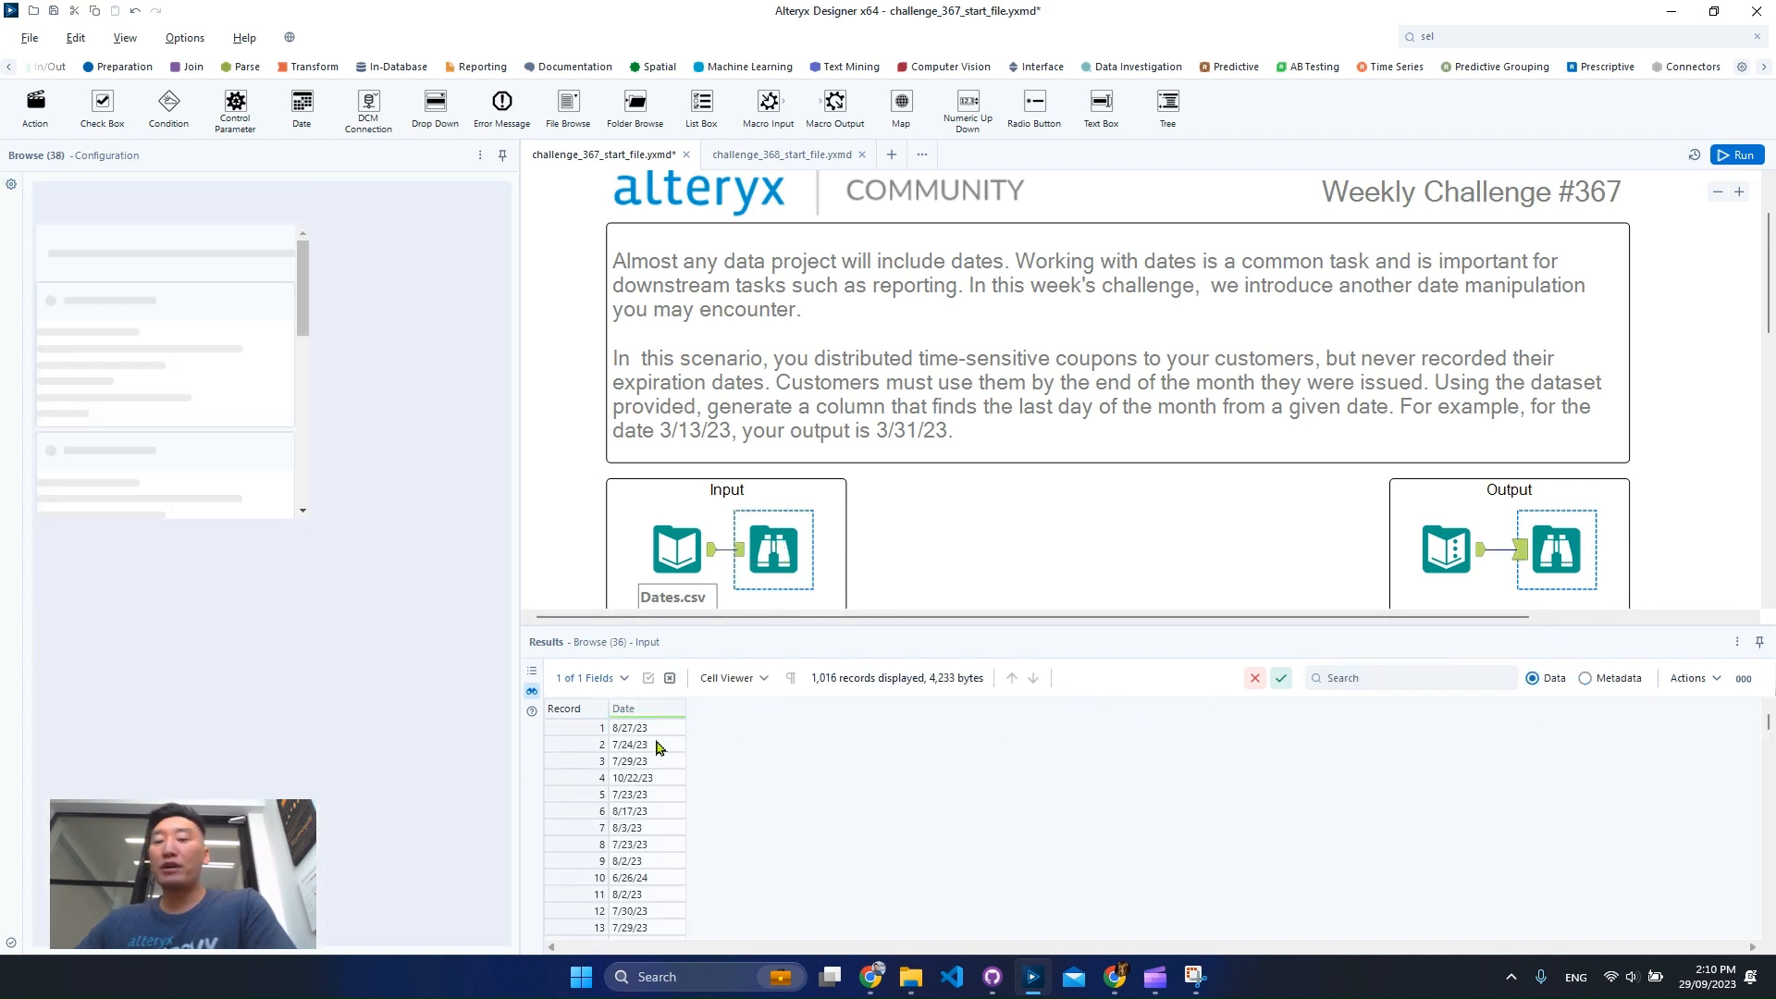
left_click_drag(648, 744, 712, 828)
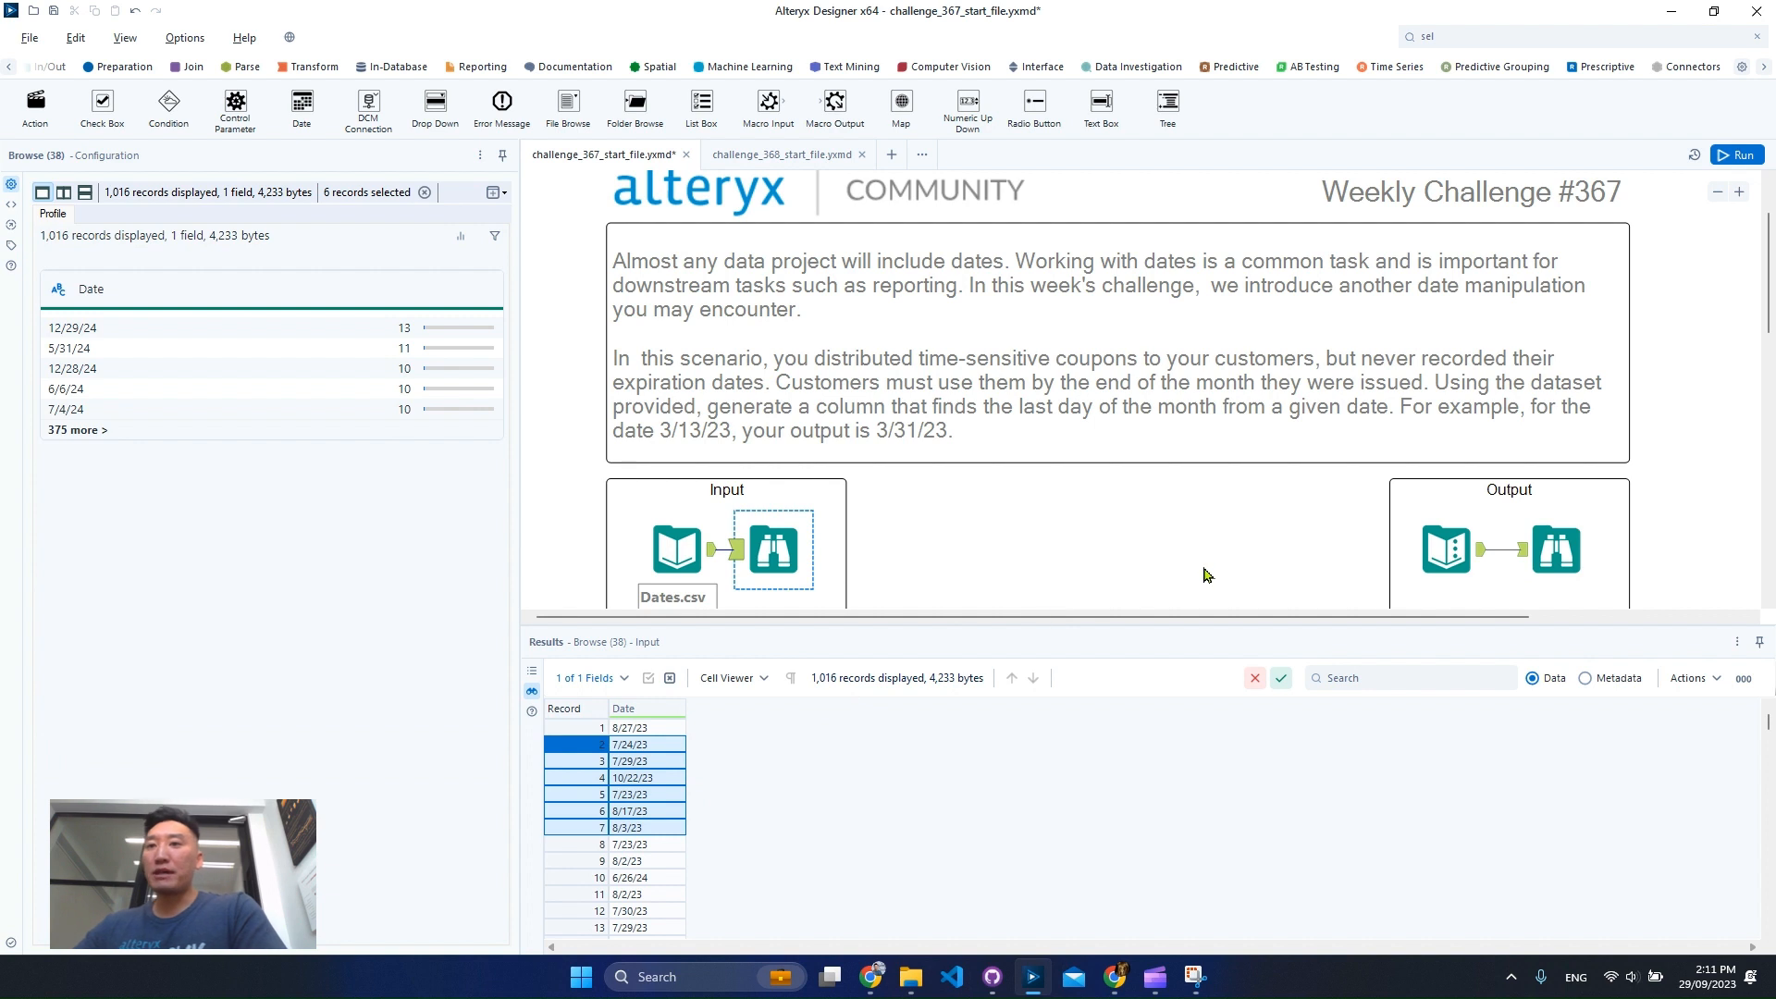
scroll(1189, 522, "down", 4)
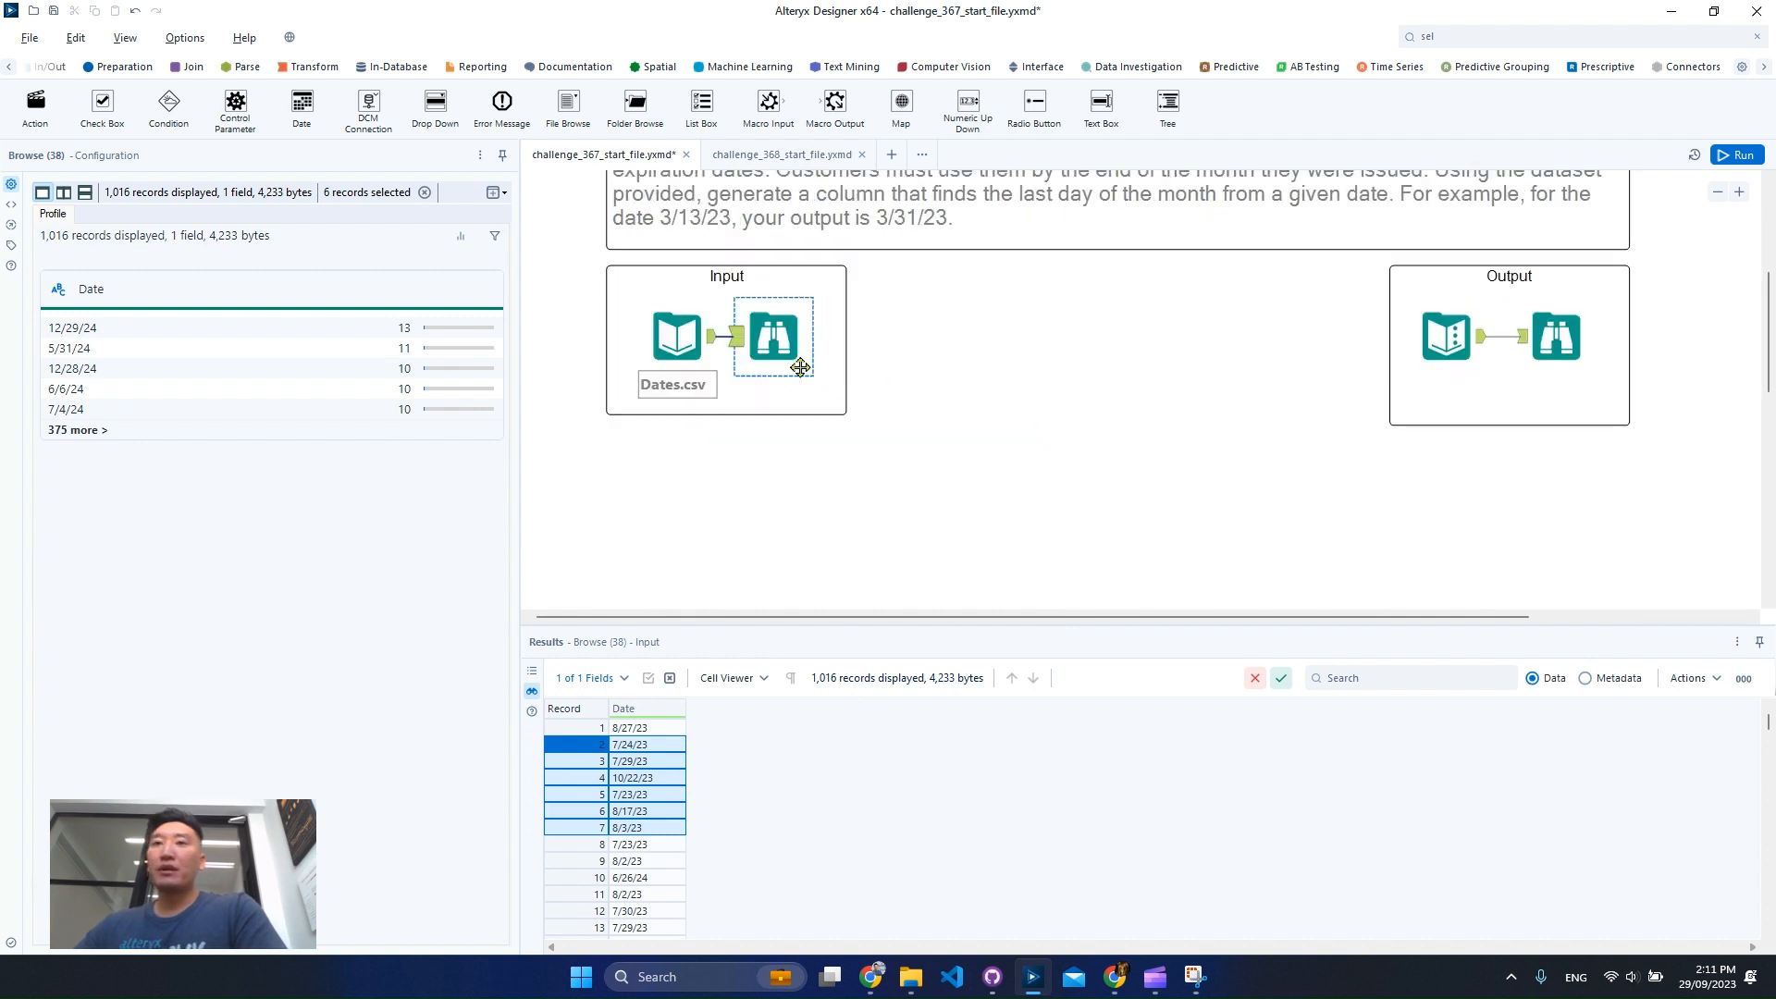
left_click(1549, 366)
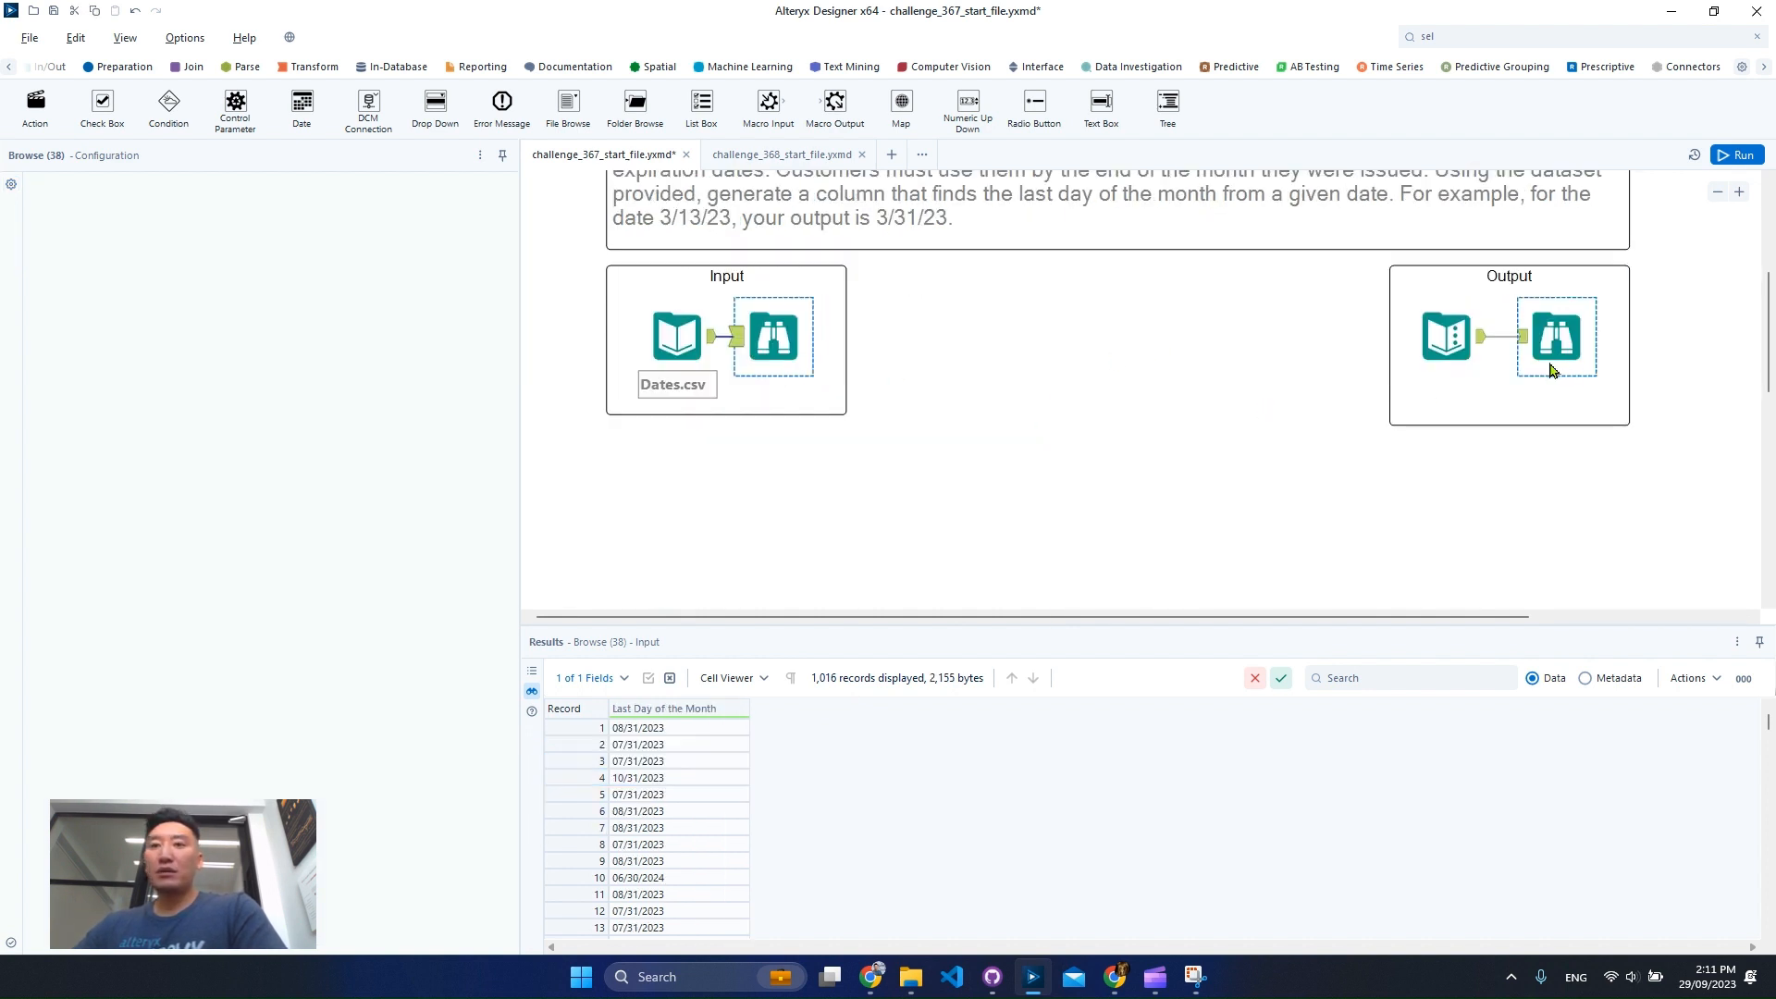
left_click_drag(672, 762, 693, 840)
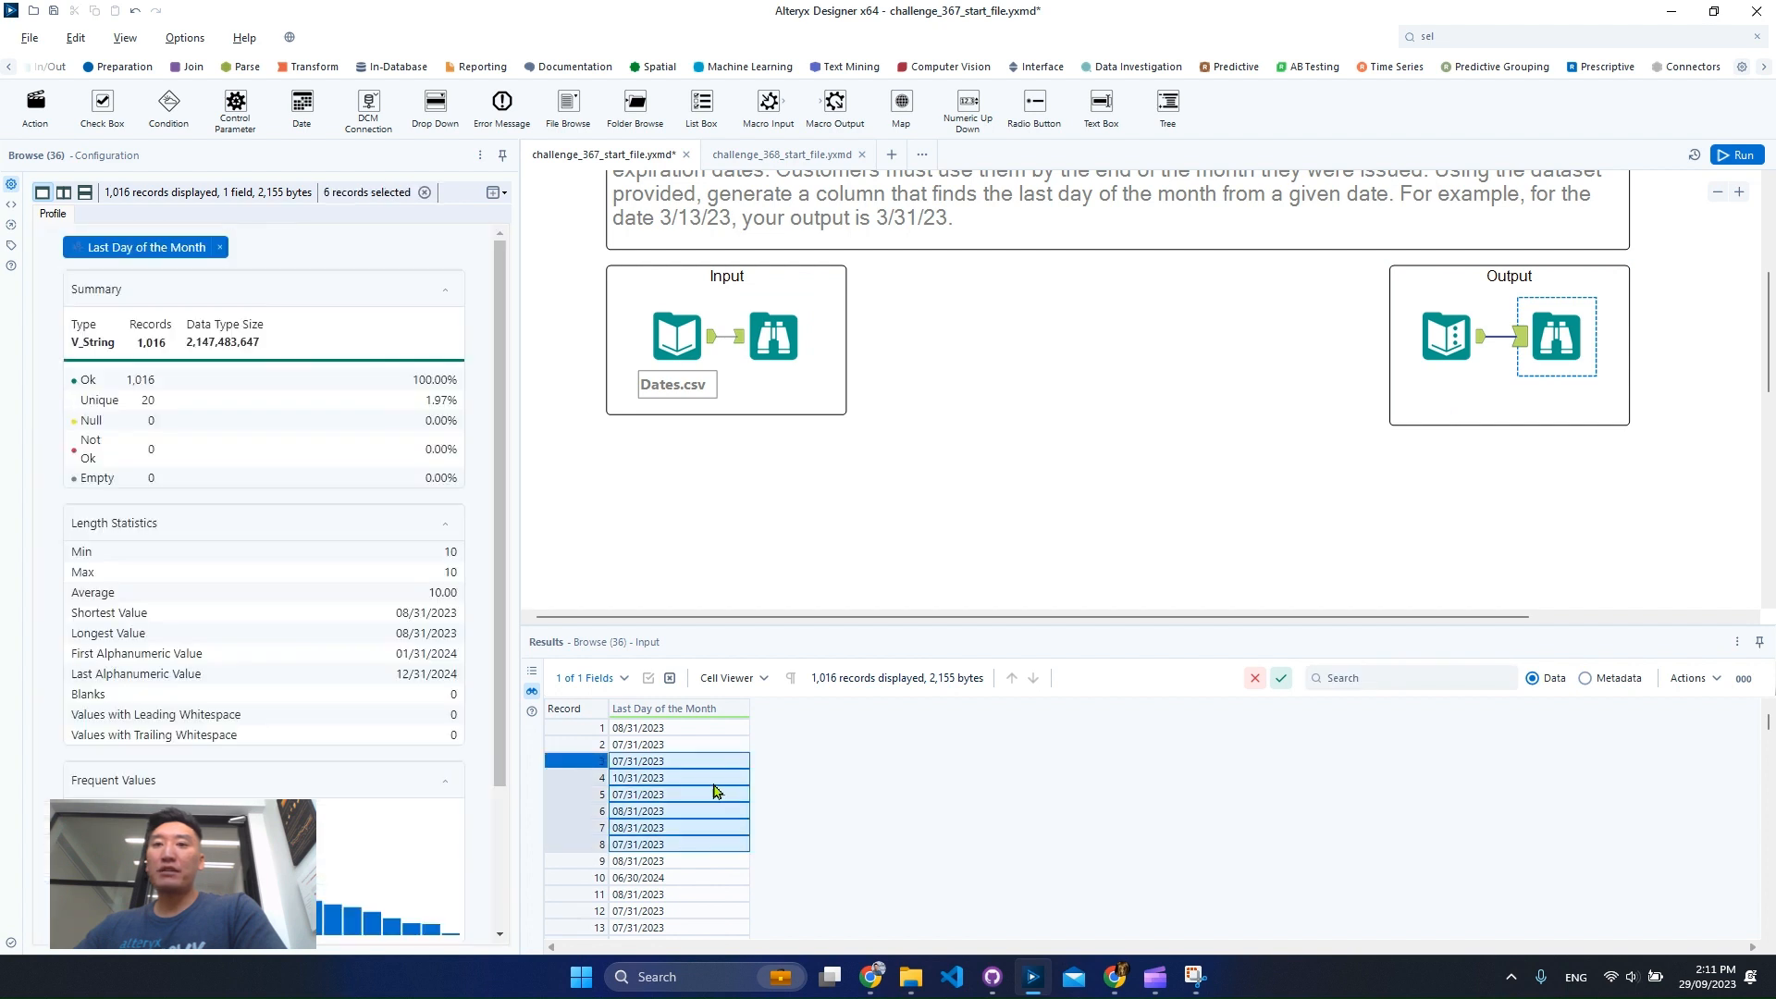
left_click(682, 360)
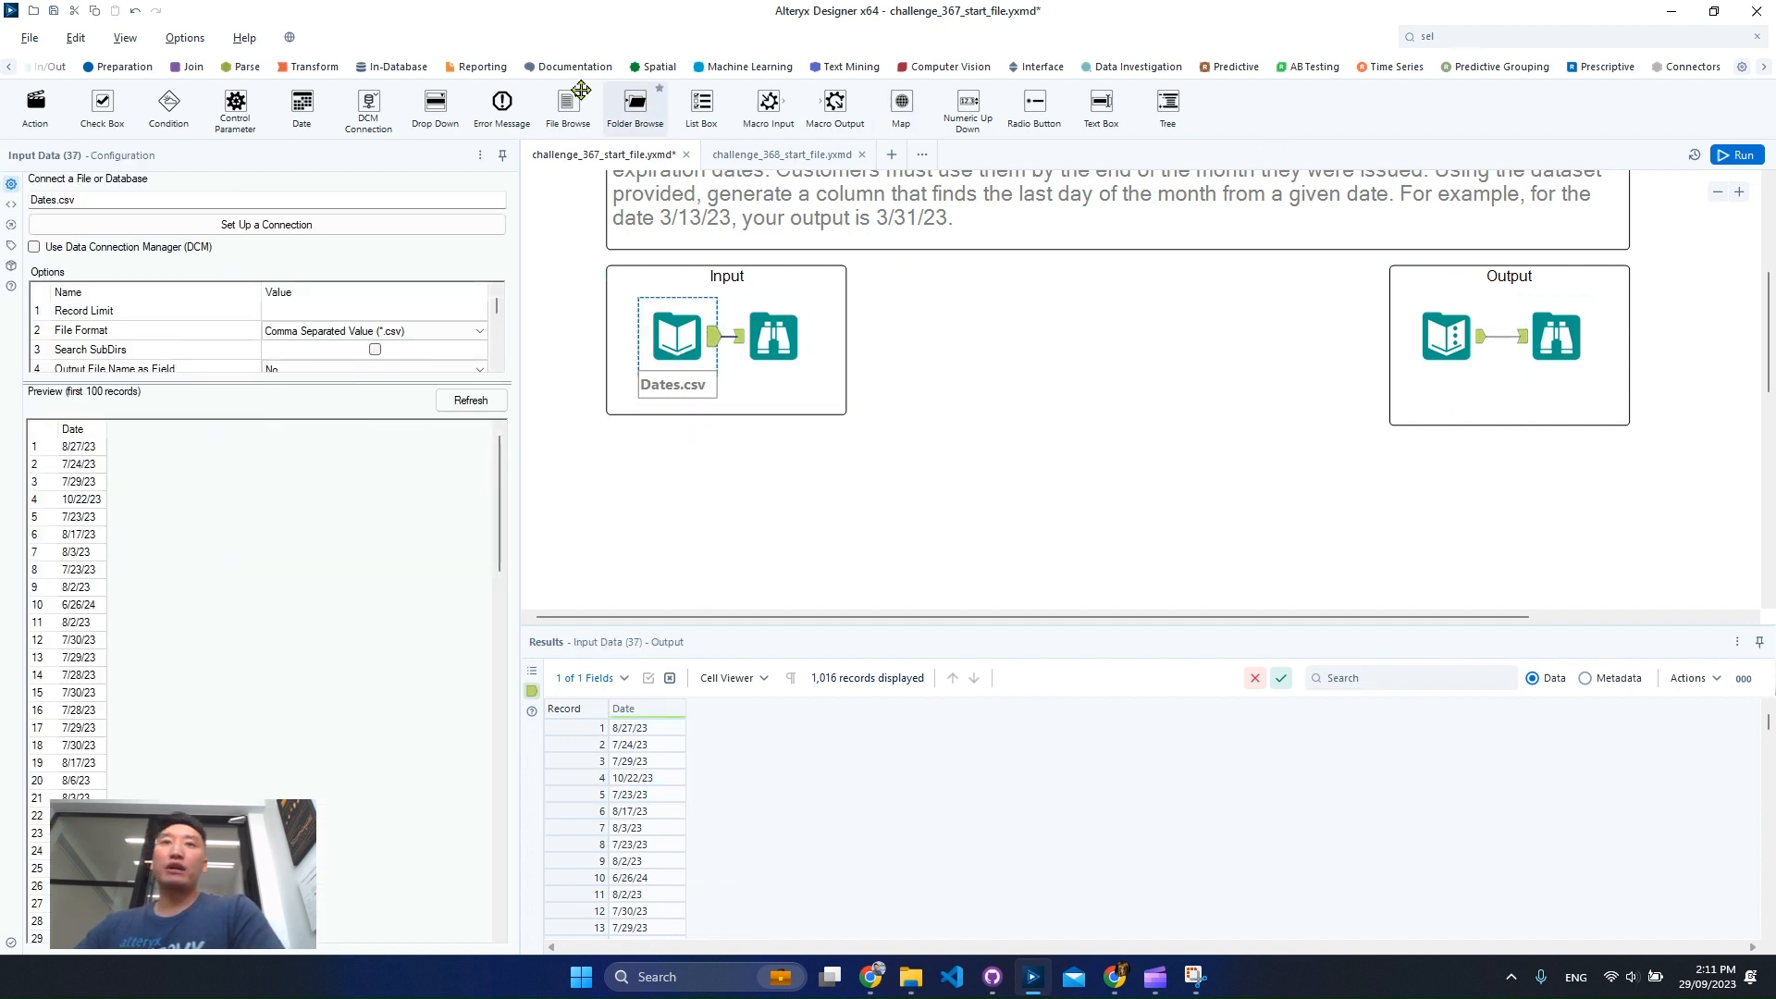
Add a DateTime tool connected to the Dates.csv input.
left_click(238, 71)
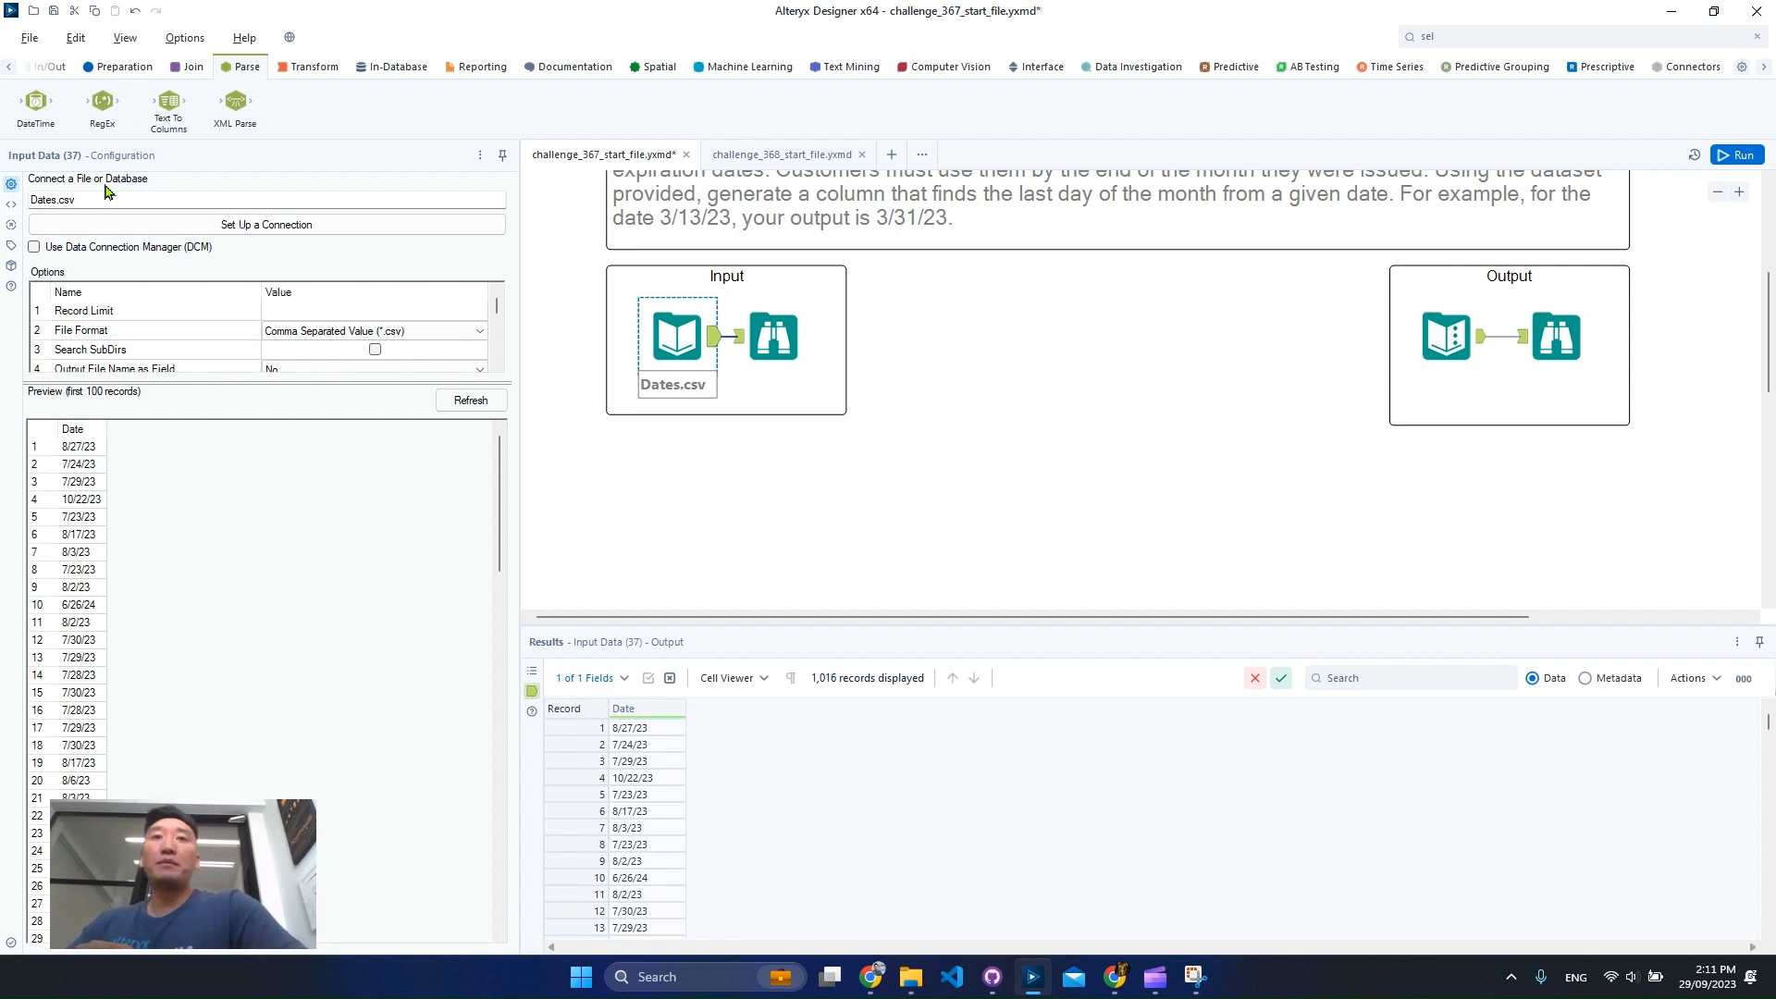
left_click_drag(36, 101, 810, 481)
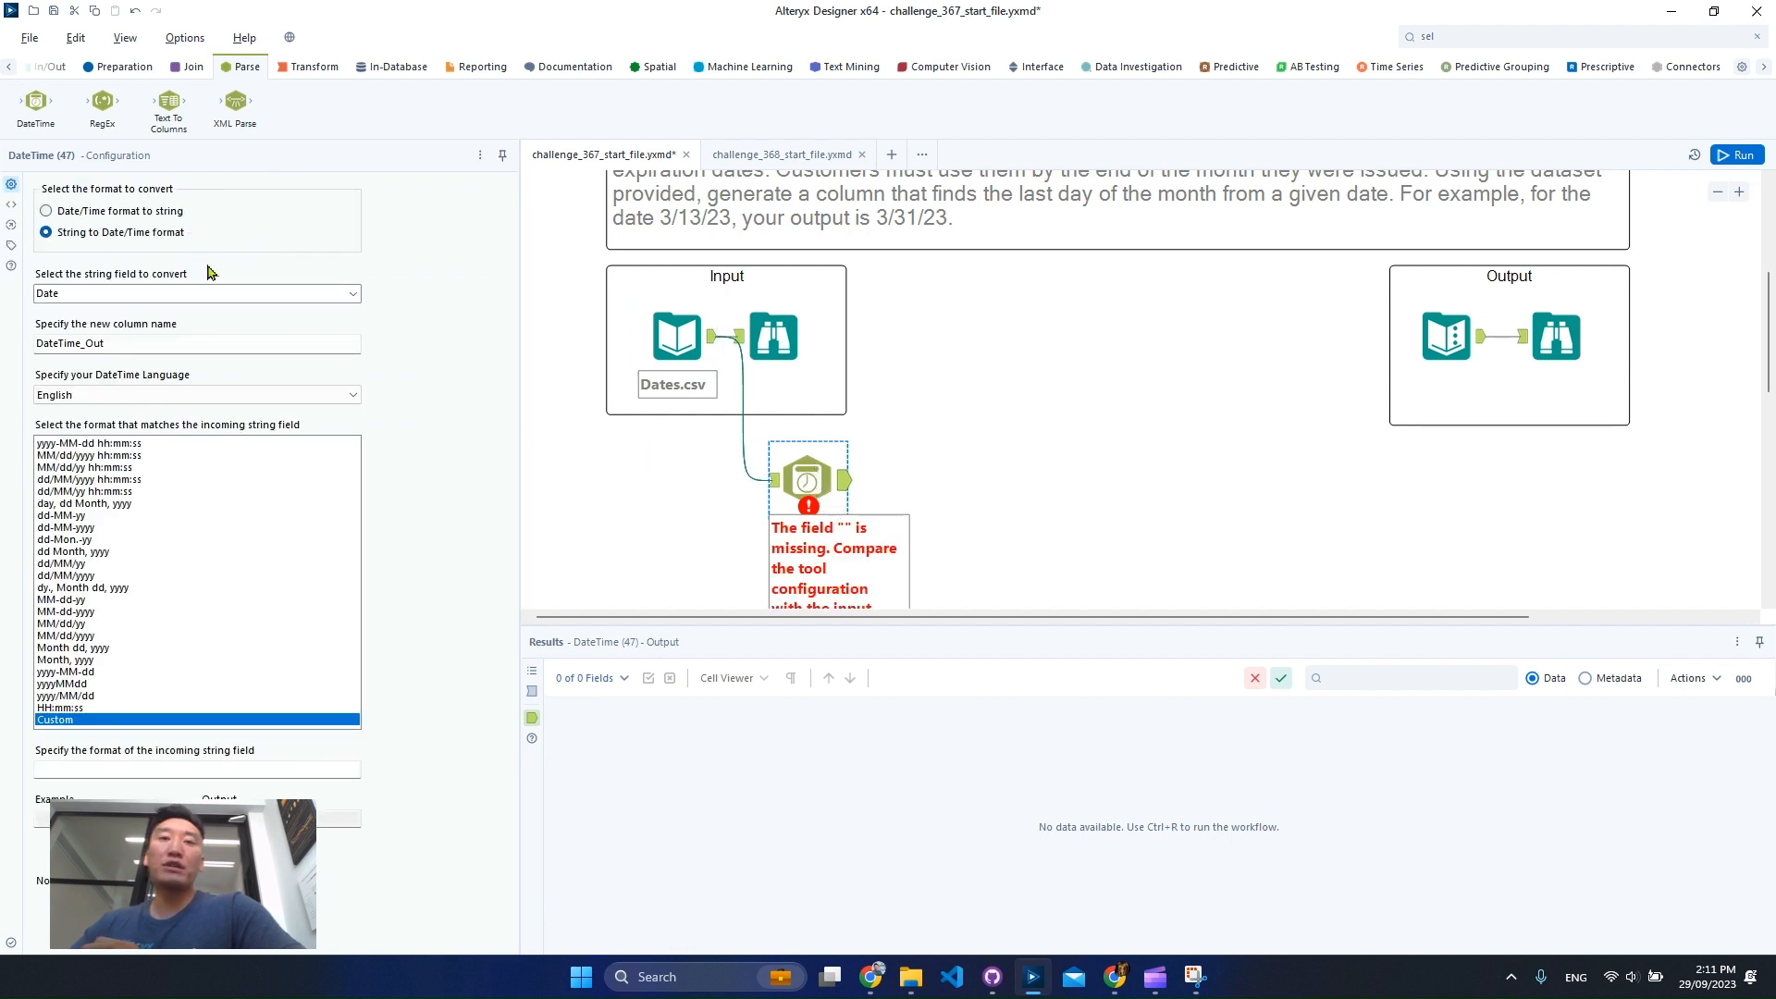
Configure the DateTime tool to convert the Date string field using the MM/dd/yy format.
left_click(773, 479)
left_click_drag(653, 778, 654, 895)
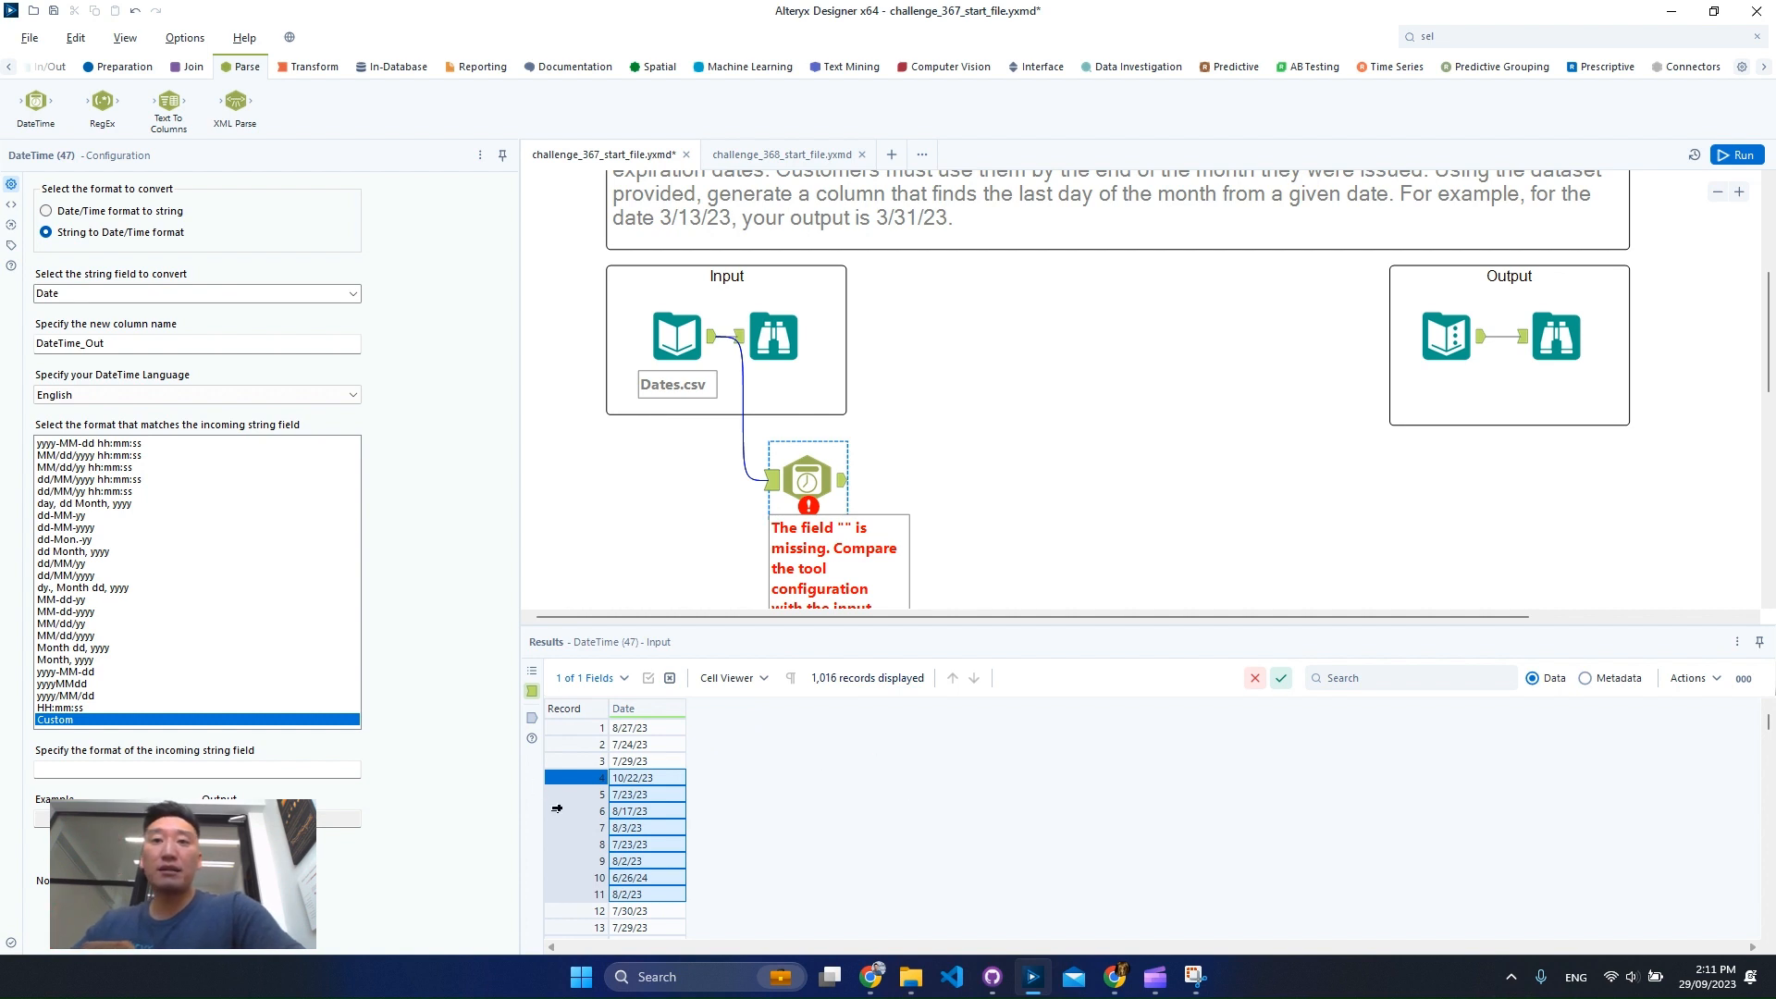
left_click(92, 625)
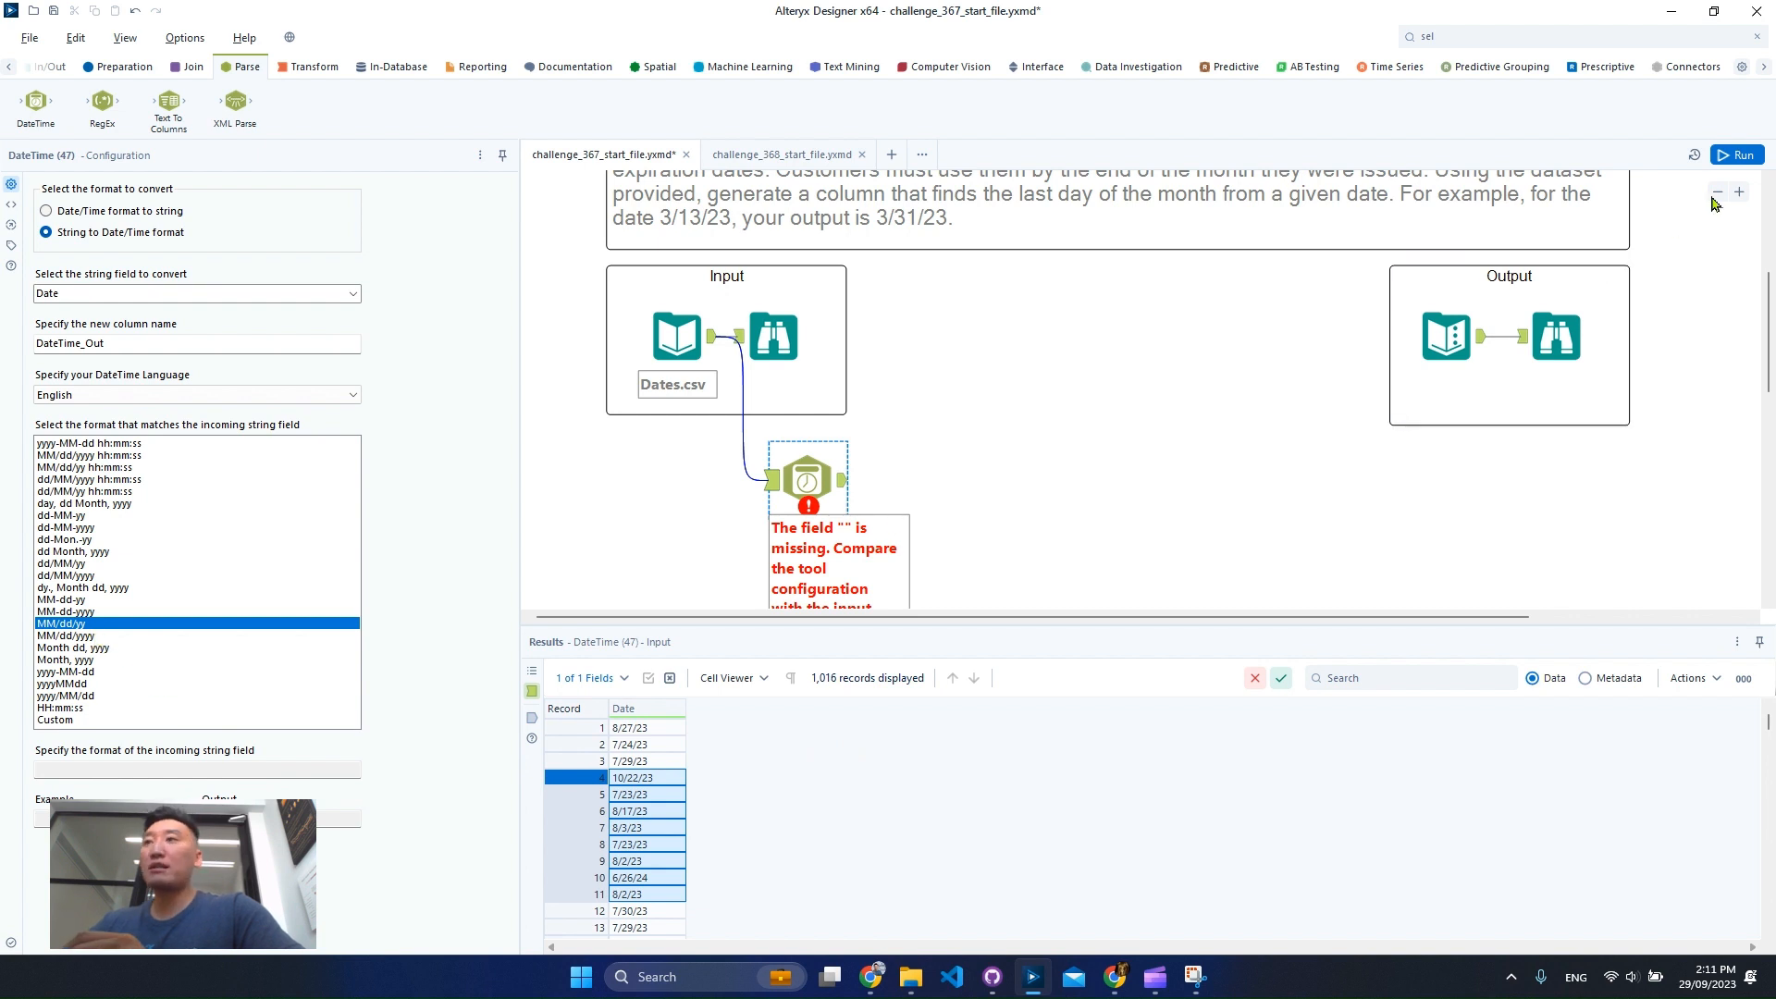
Run the workflow and view the DateTime tool's output.
left_click(833, 529)
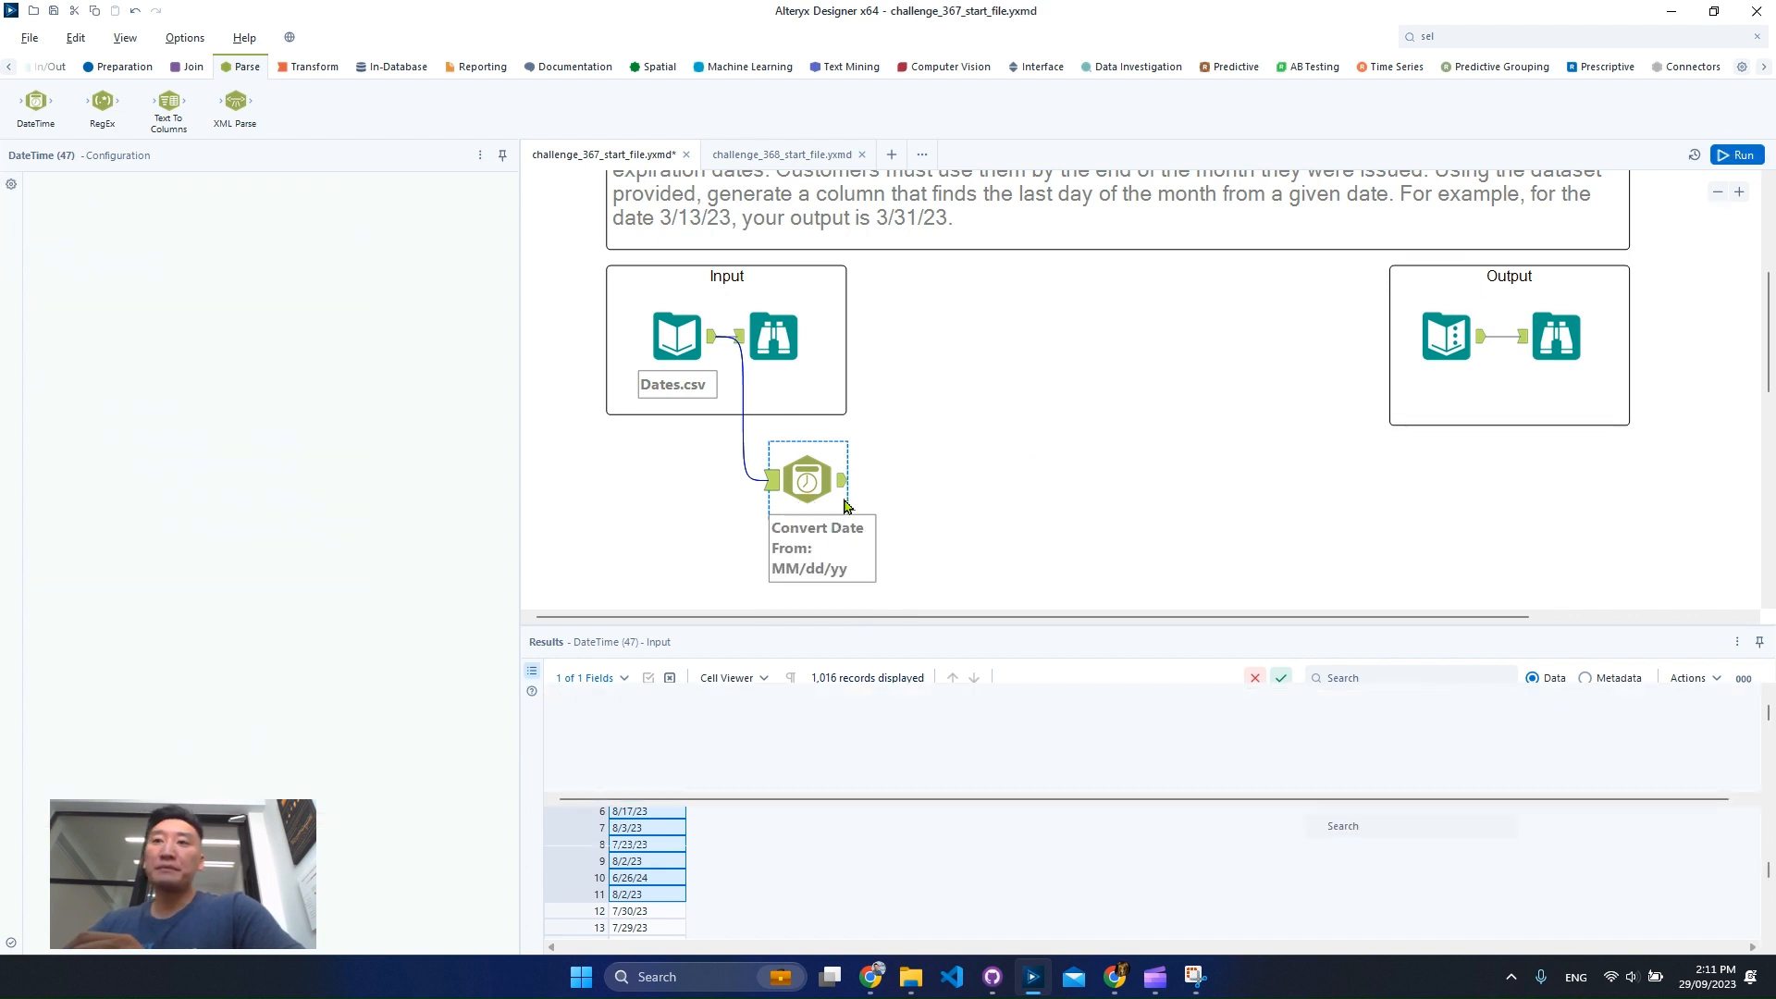
key("ctrl+r")
left_click(845, 493)
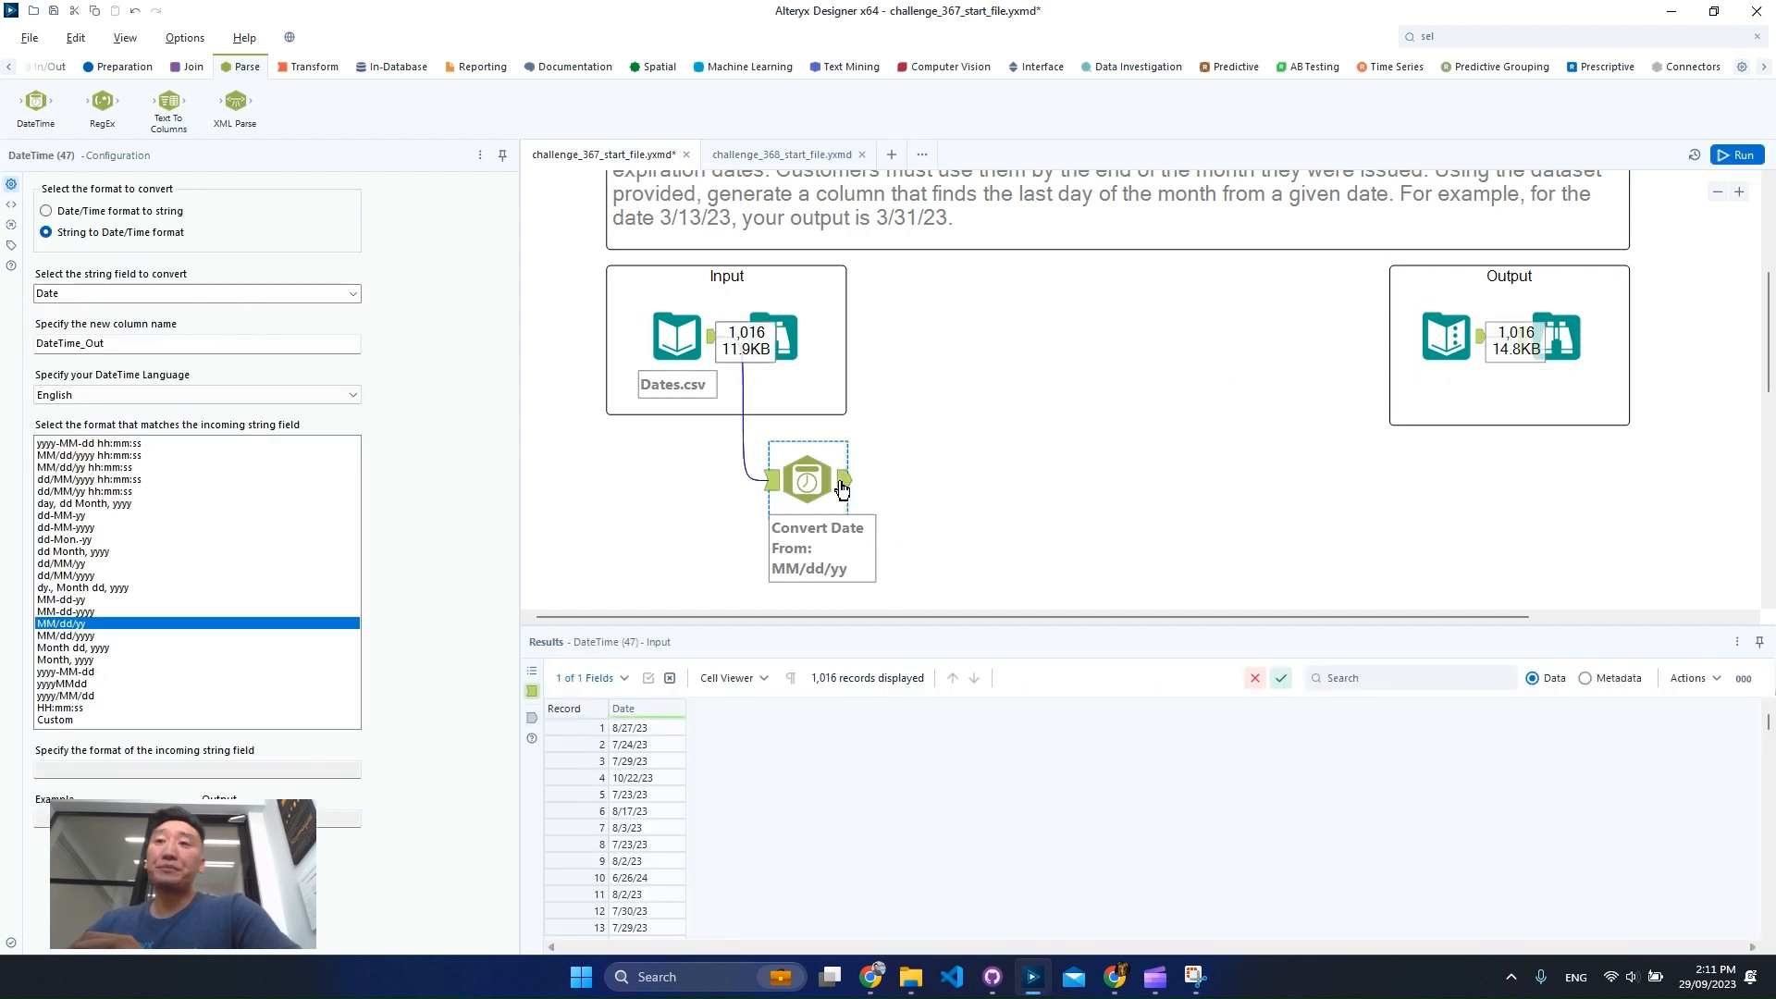
left_click(842, 489)
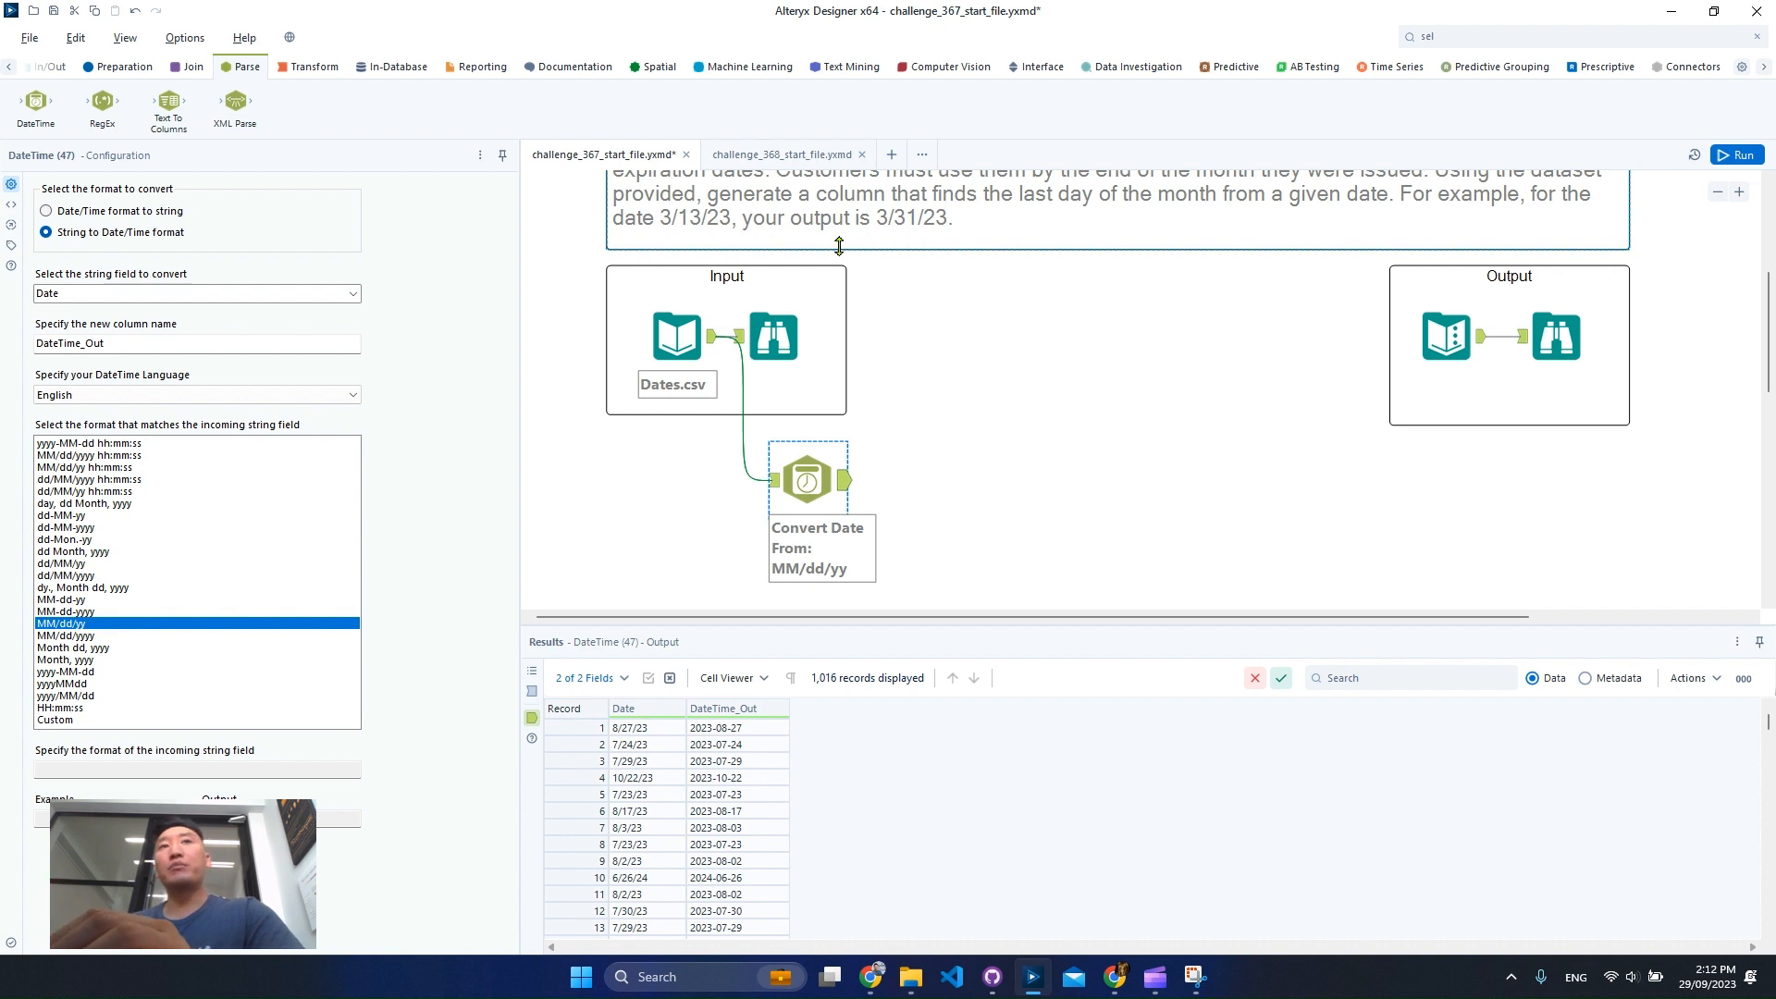
Add a Formula tool connected after the DateTime tool.
scroll(1038, 424, "down", 1)
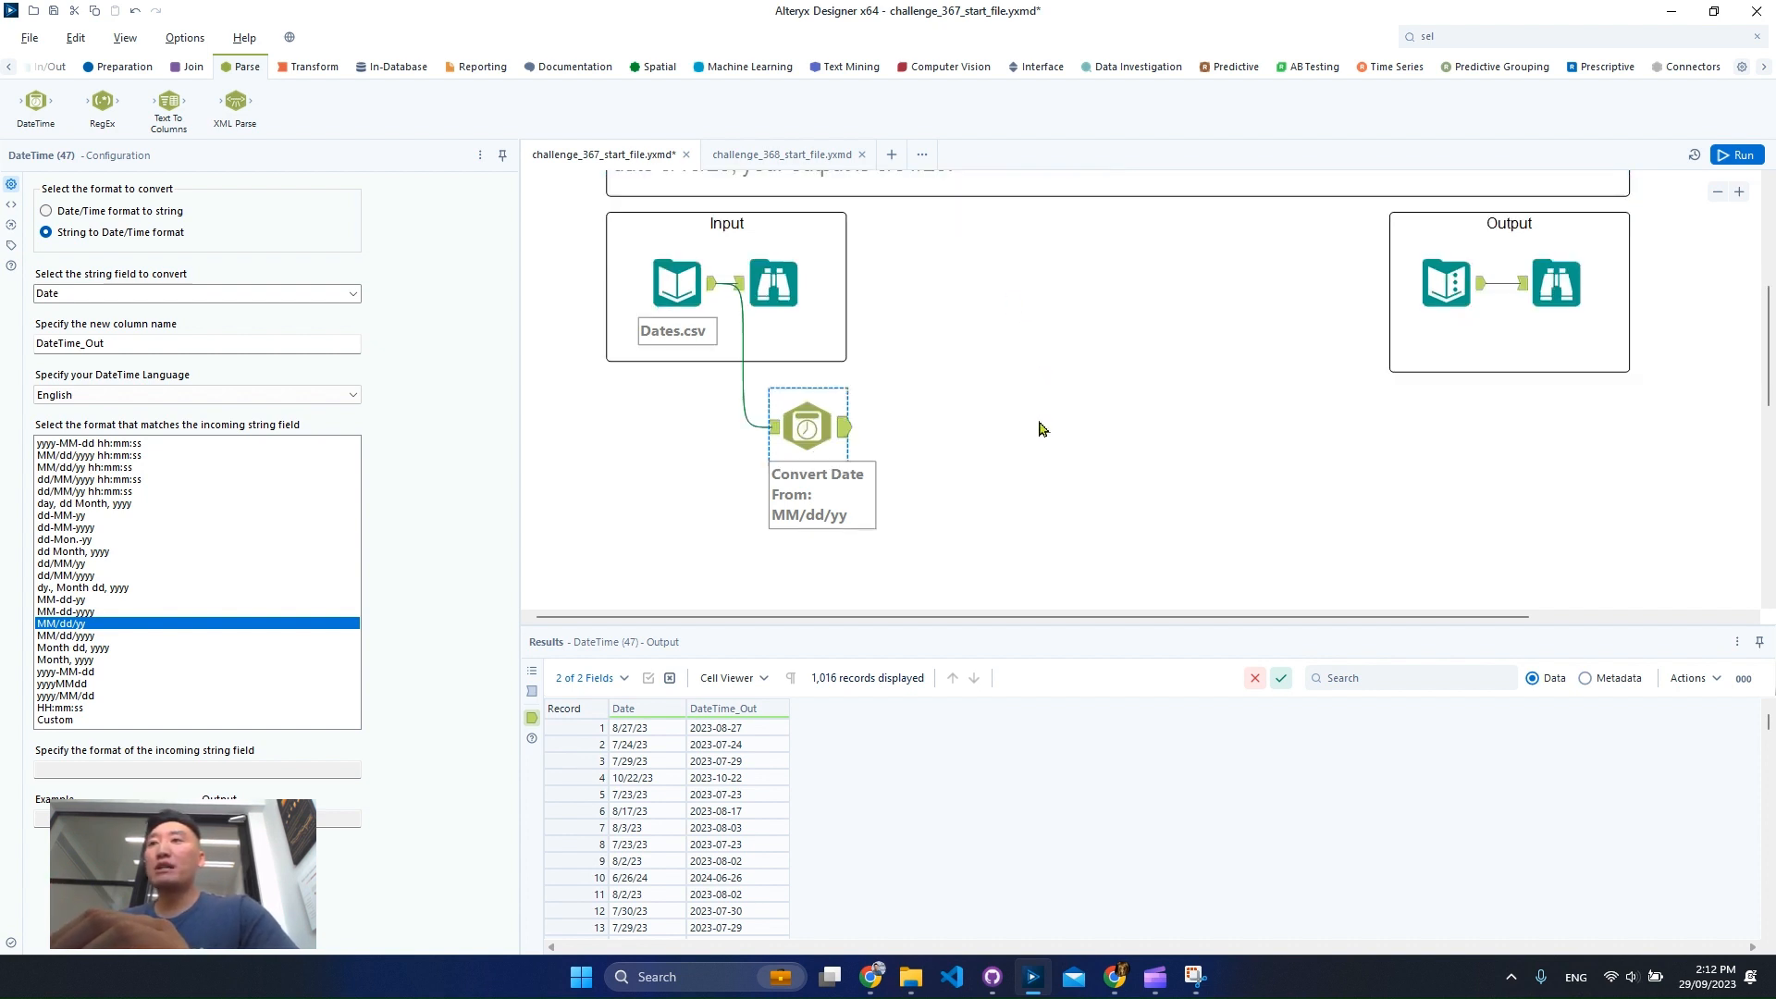
left_click(1539, 37)
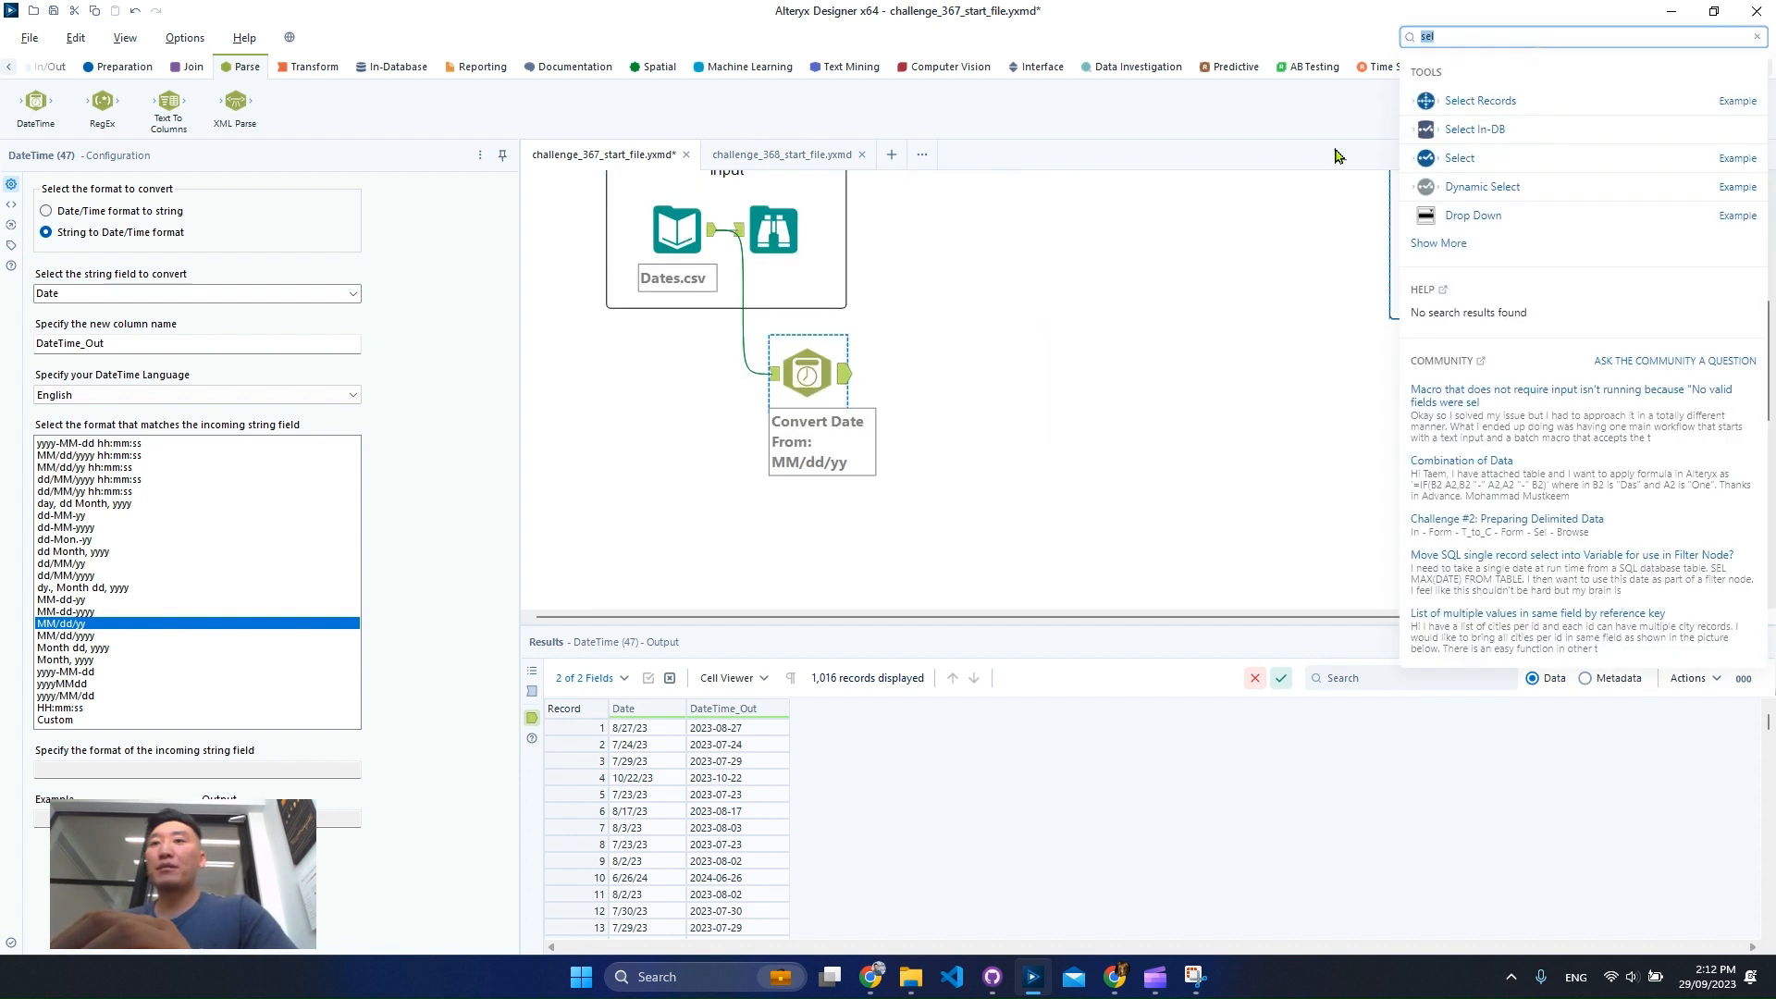
type("form")
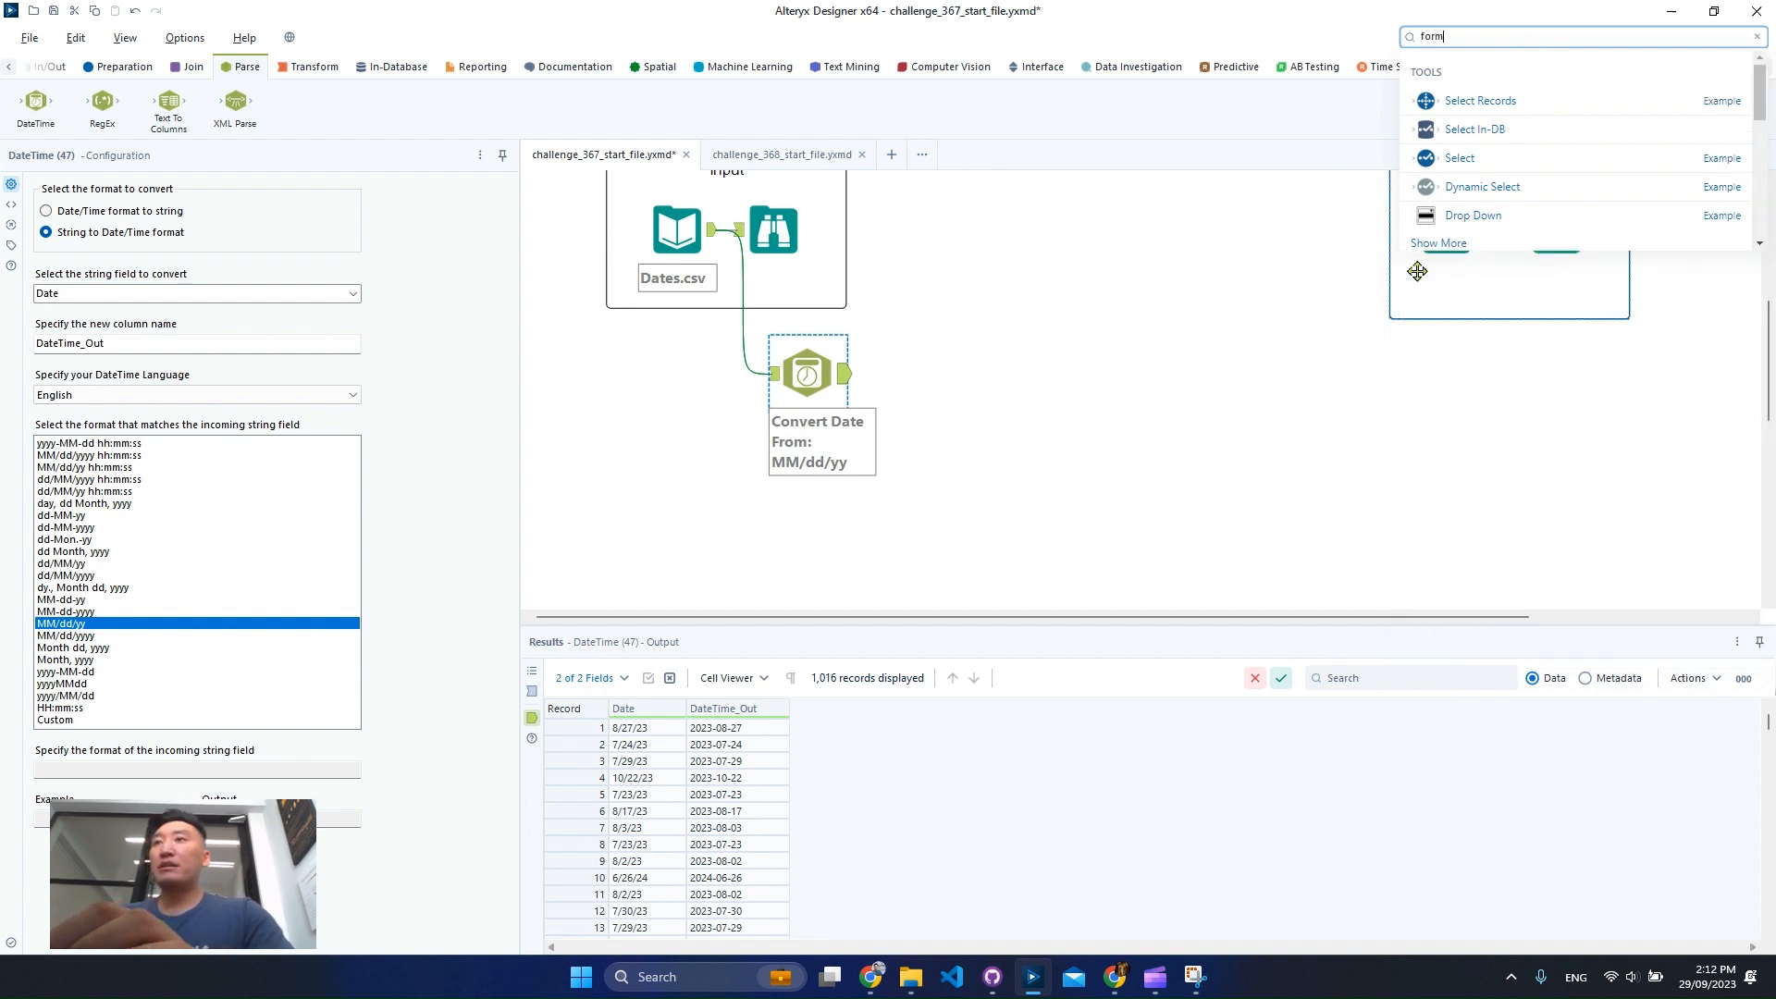
left_click_drag(1501, 135, 952, 373)
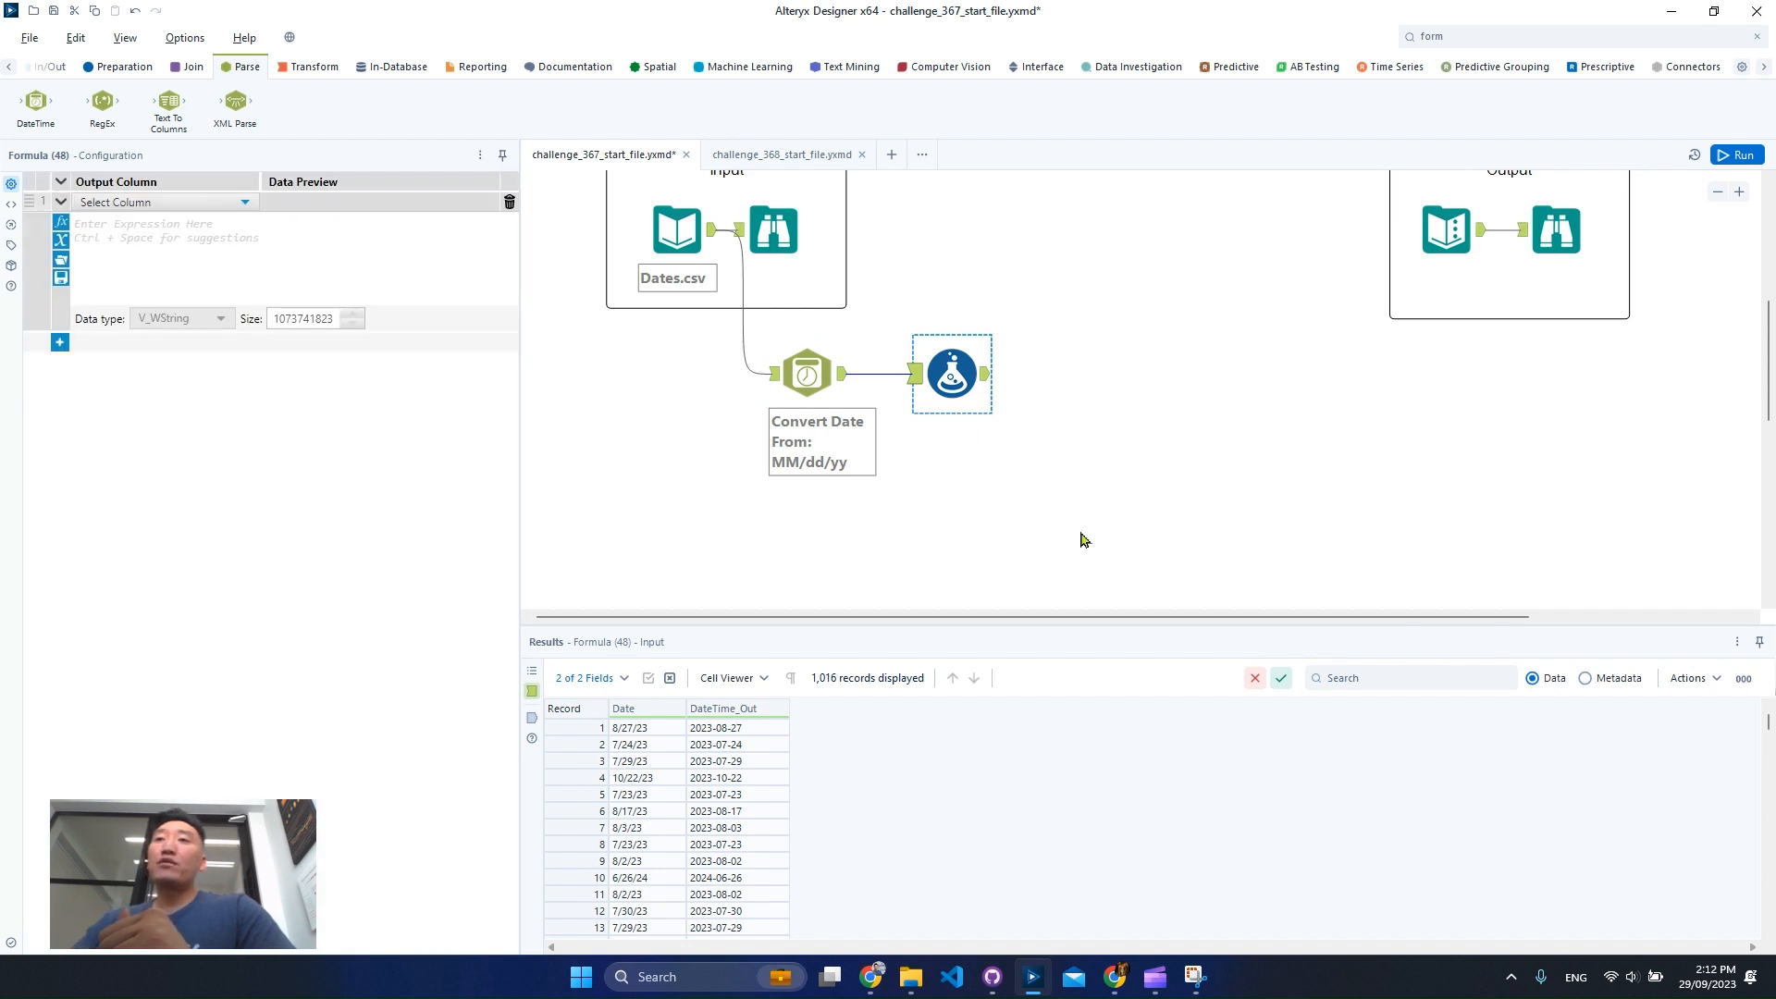
Create a new Formula output column named Dummy.
left_click(181, 203)
left_click(141, 221)
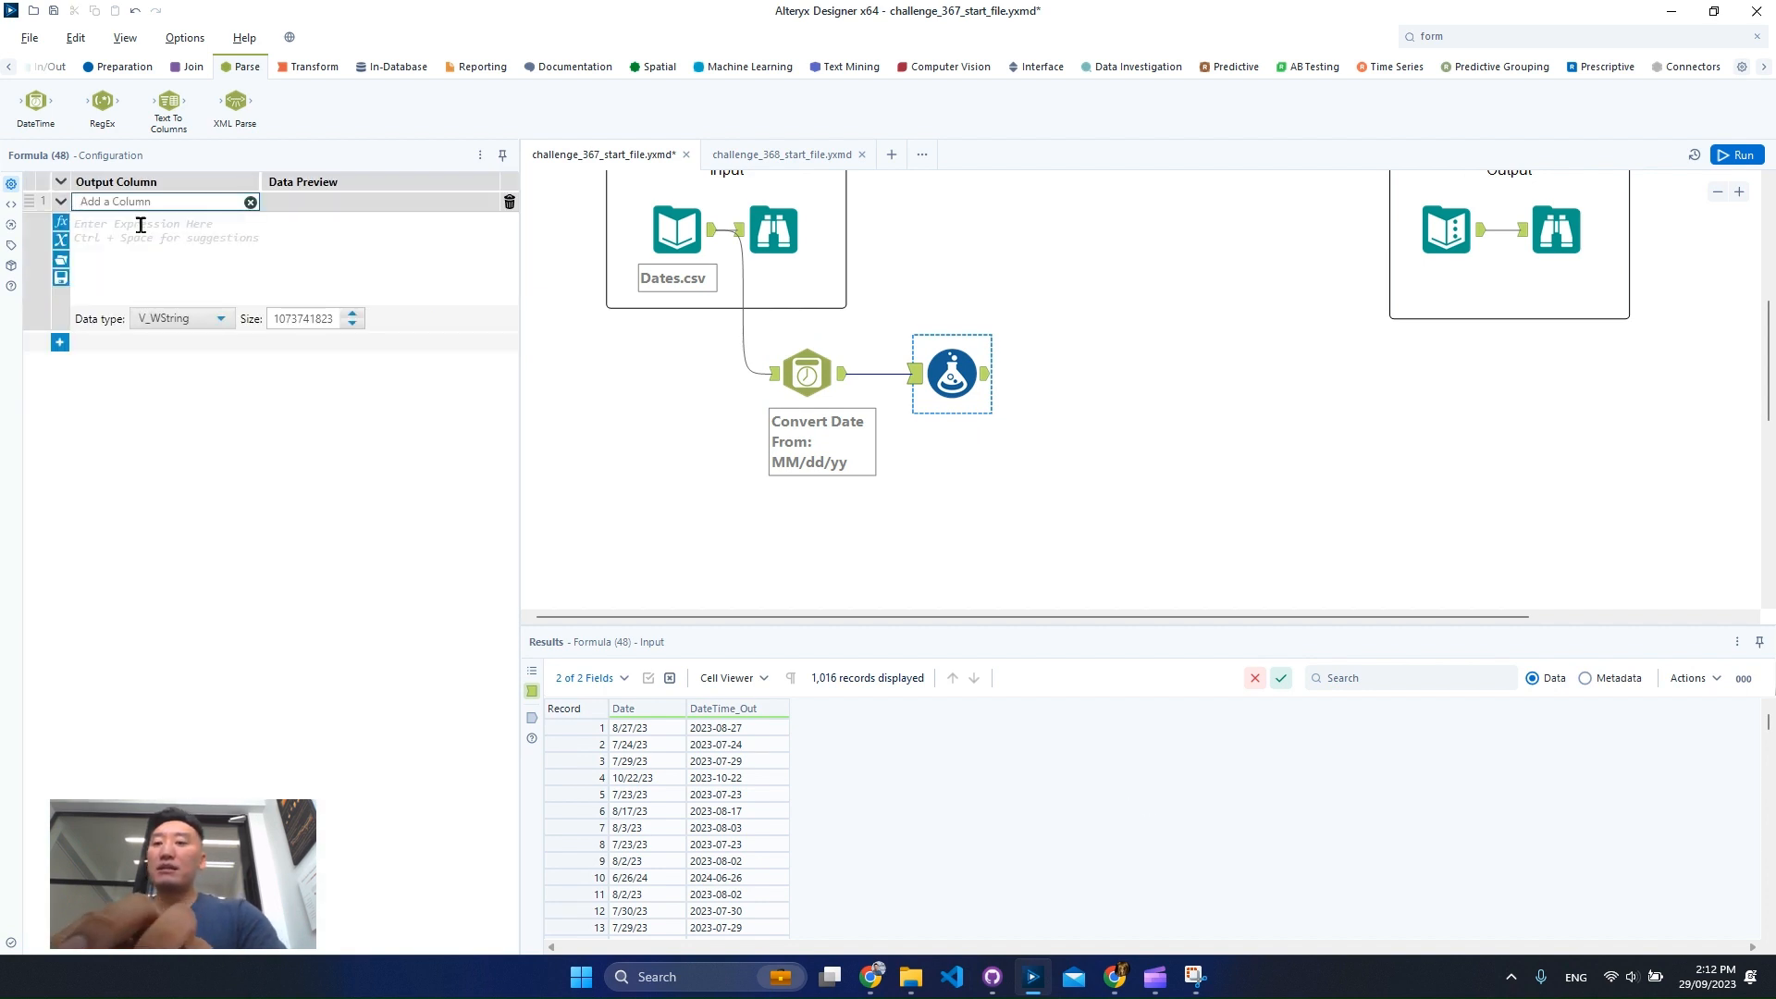
type("Dummy")
Write the Dummy expression DateTimeFirstOfMonth(todate('2023-01-02')).
left_click(141, 225)
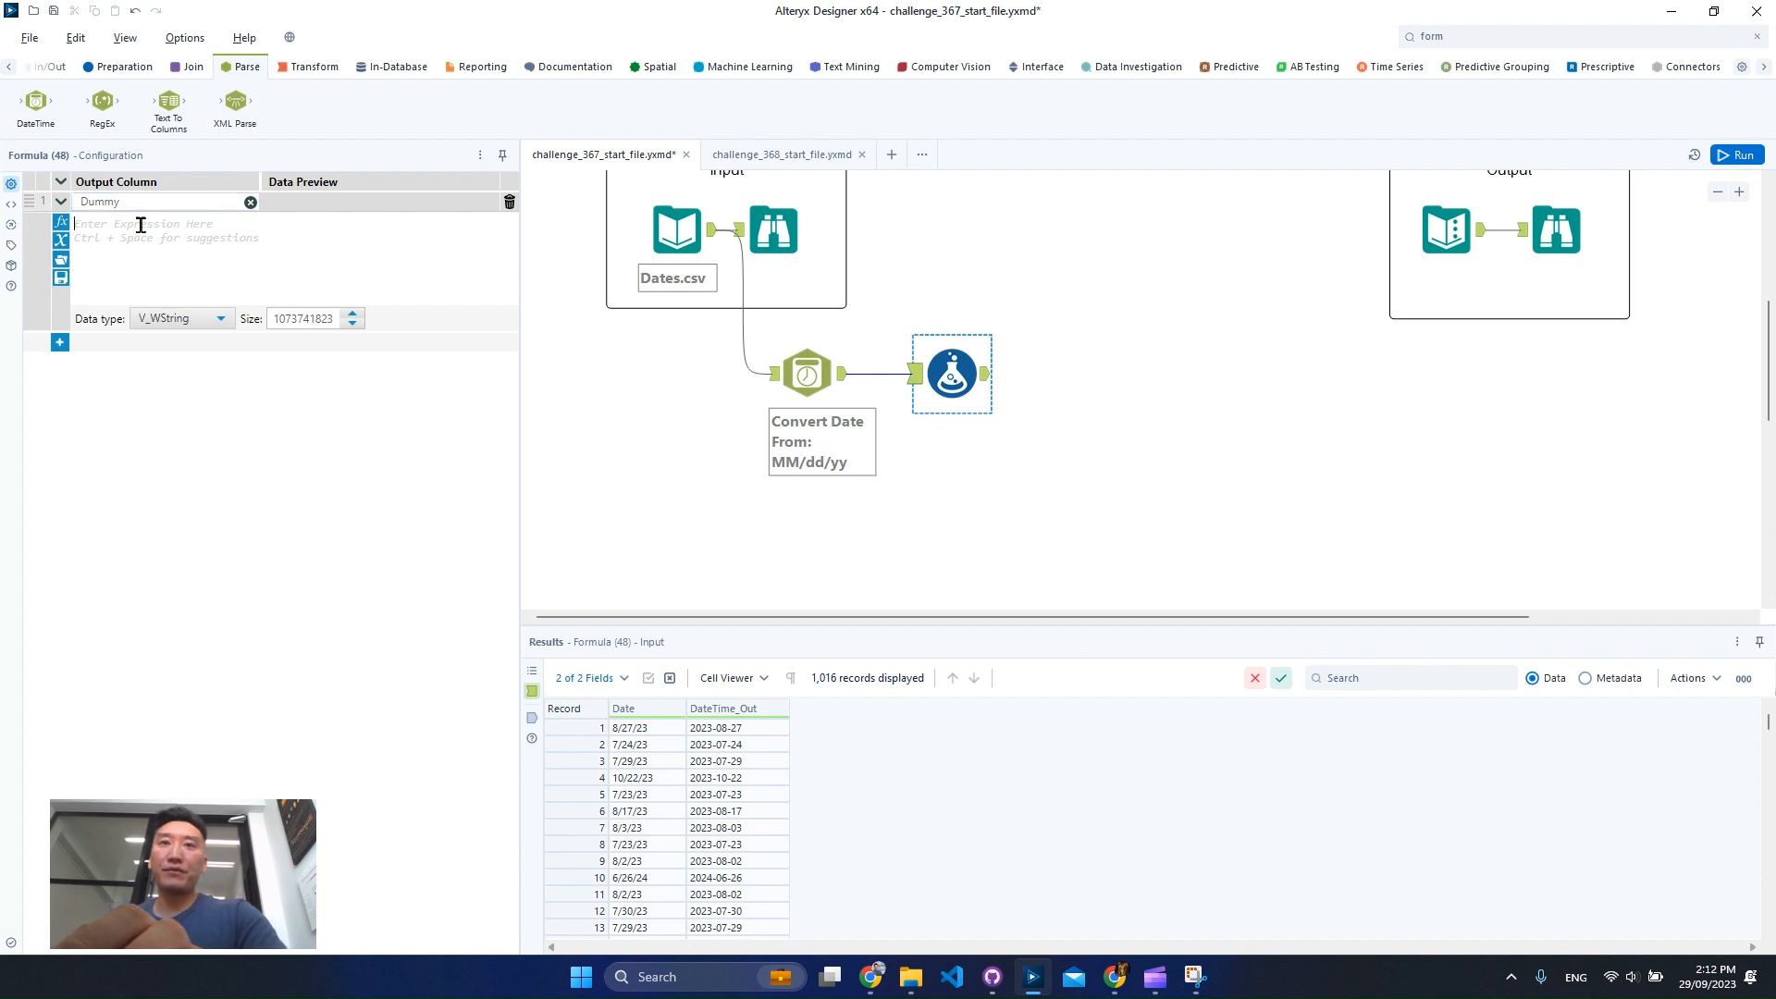
type("datet")
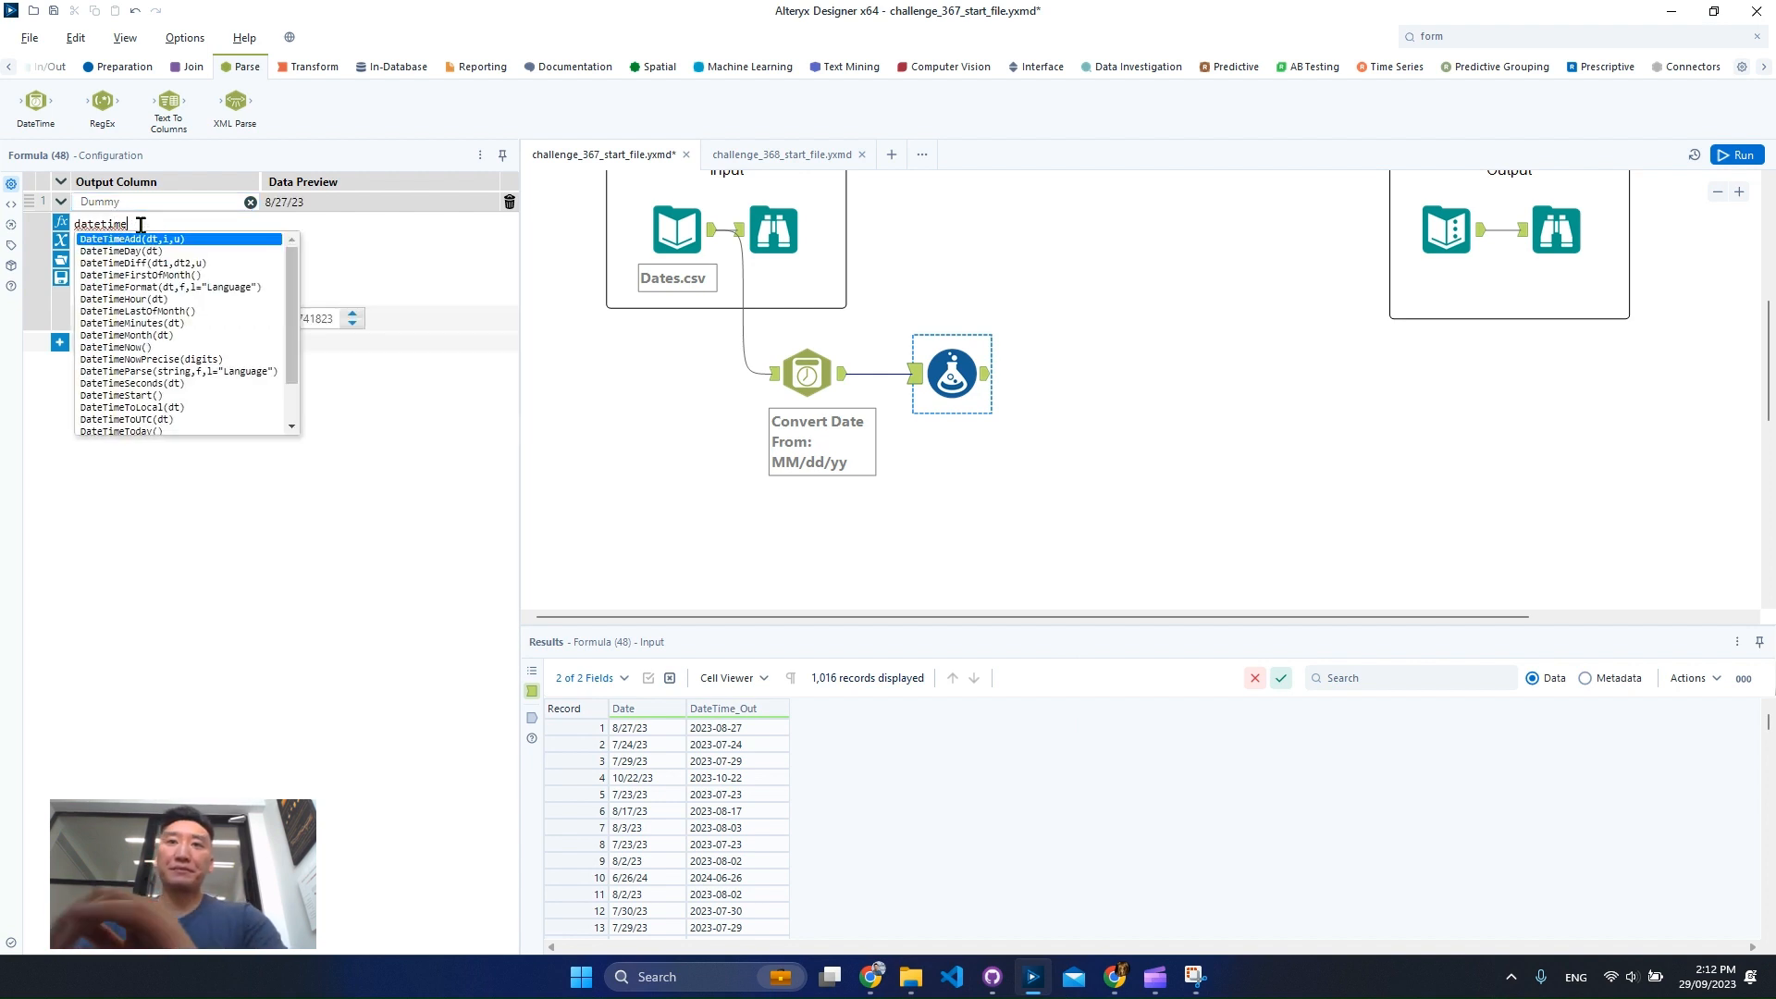
type("ime")
left_click(253, 277)
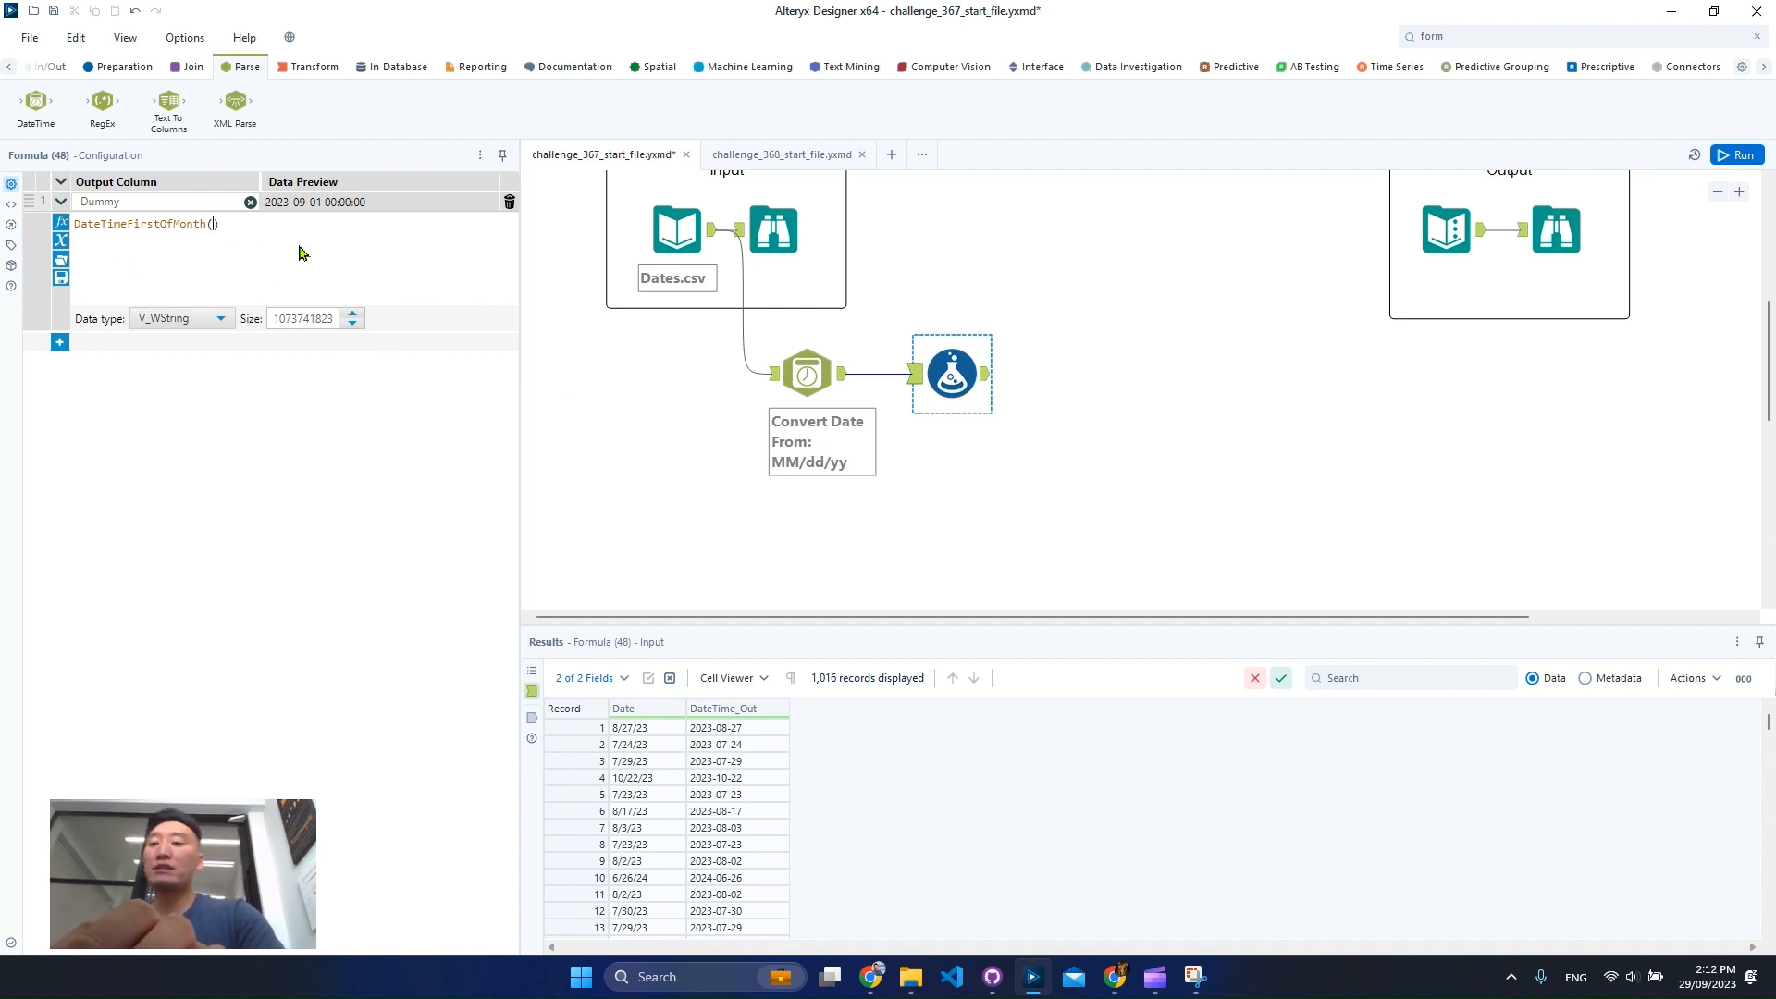
type("'")
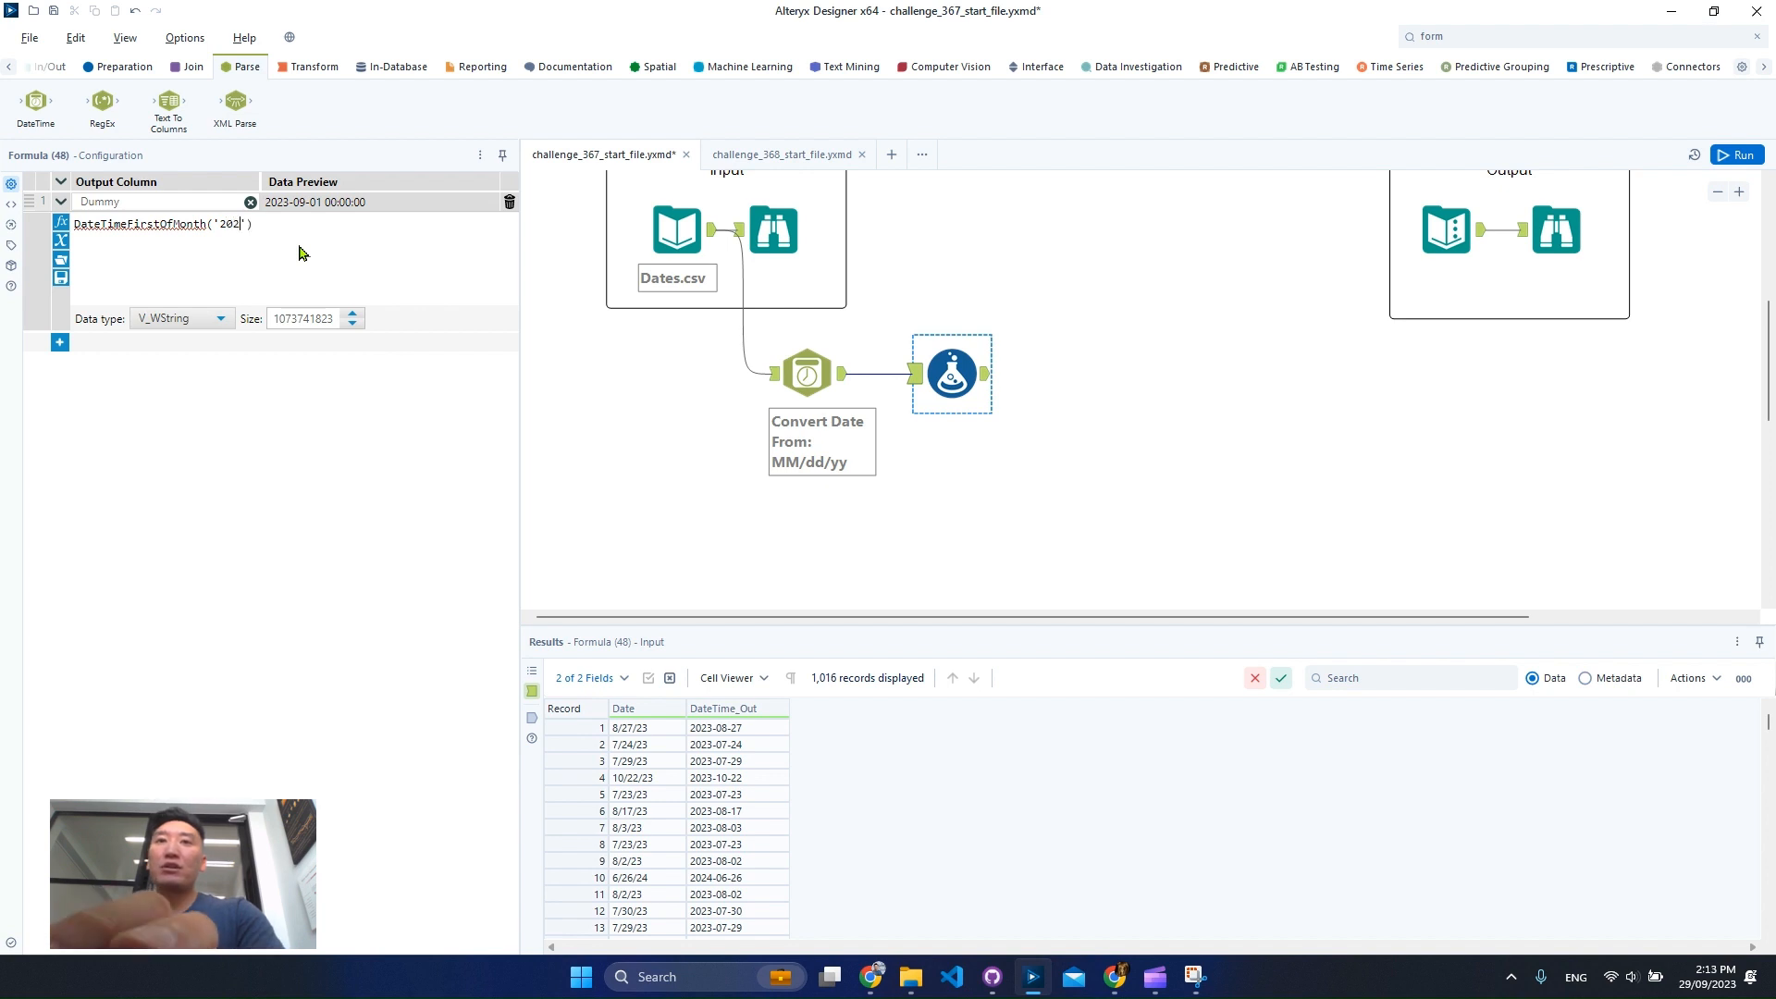
type("2023-01-01")
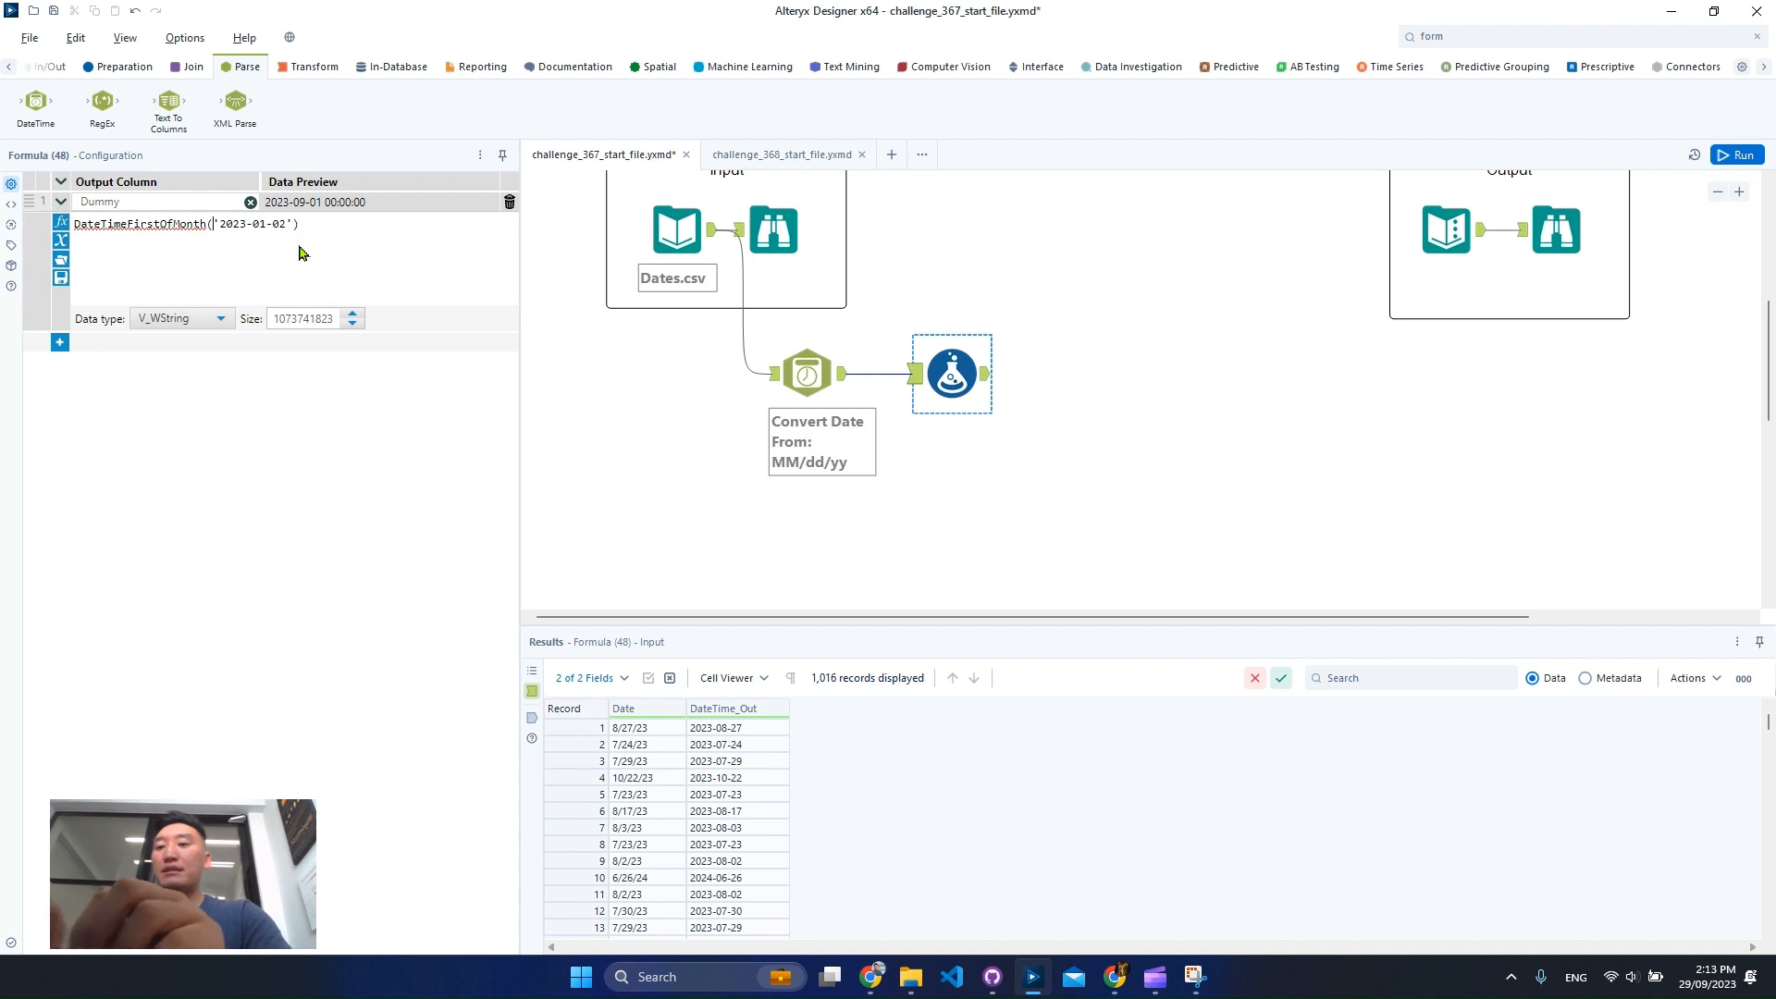
type("todate(")
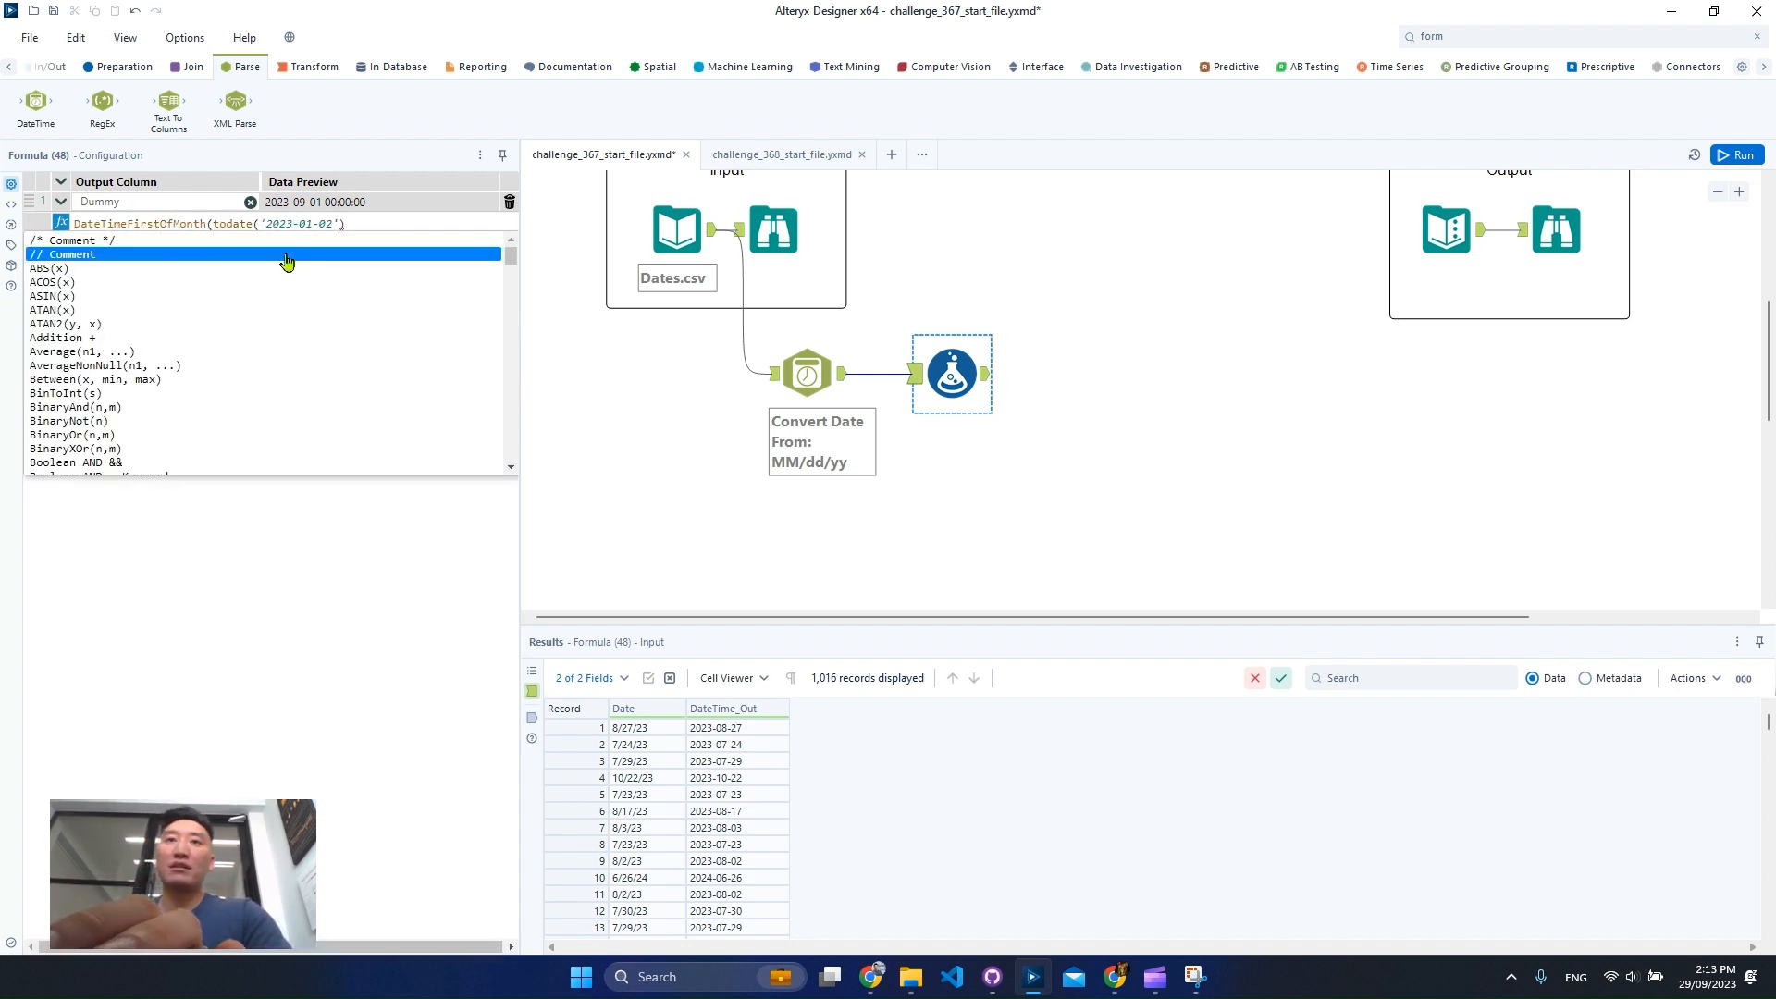
key("Escape")
type(")")
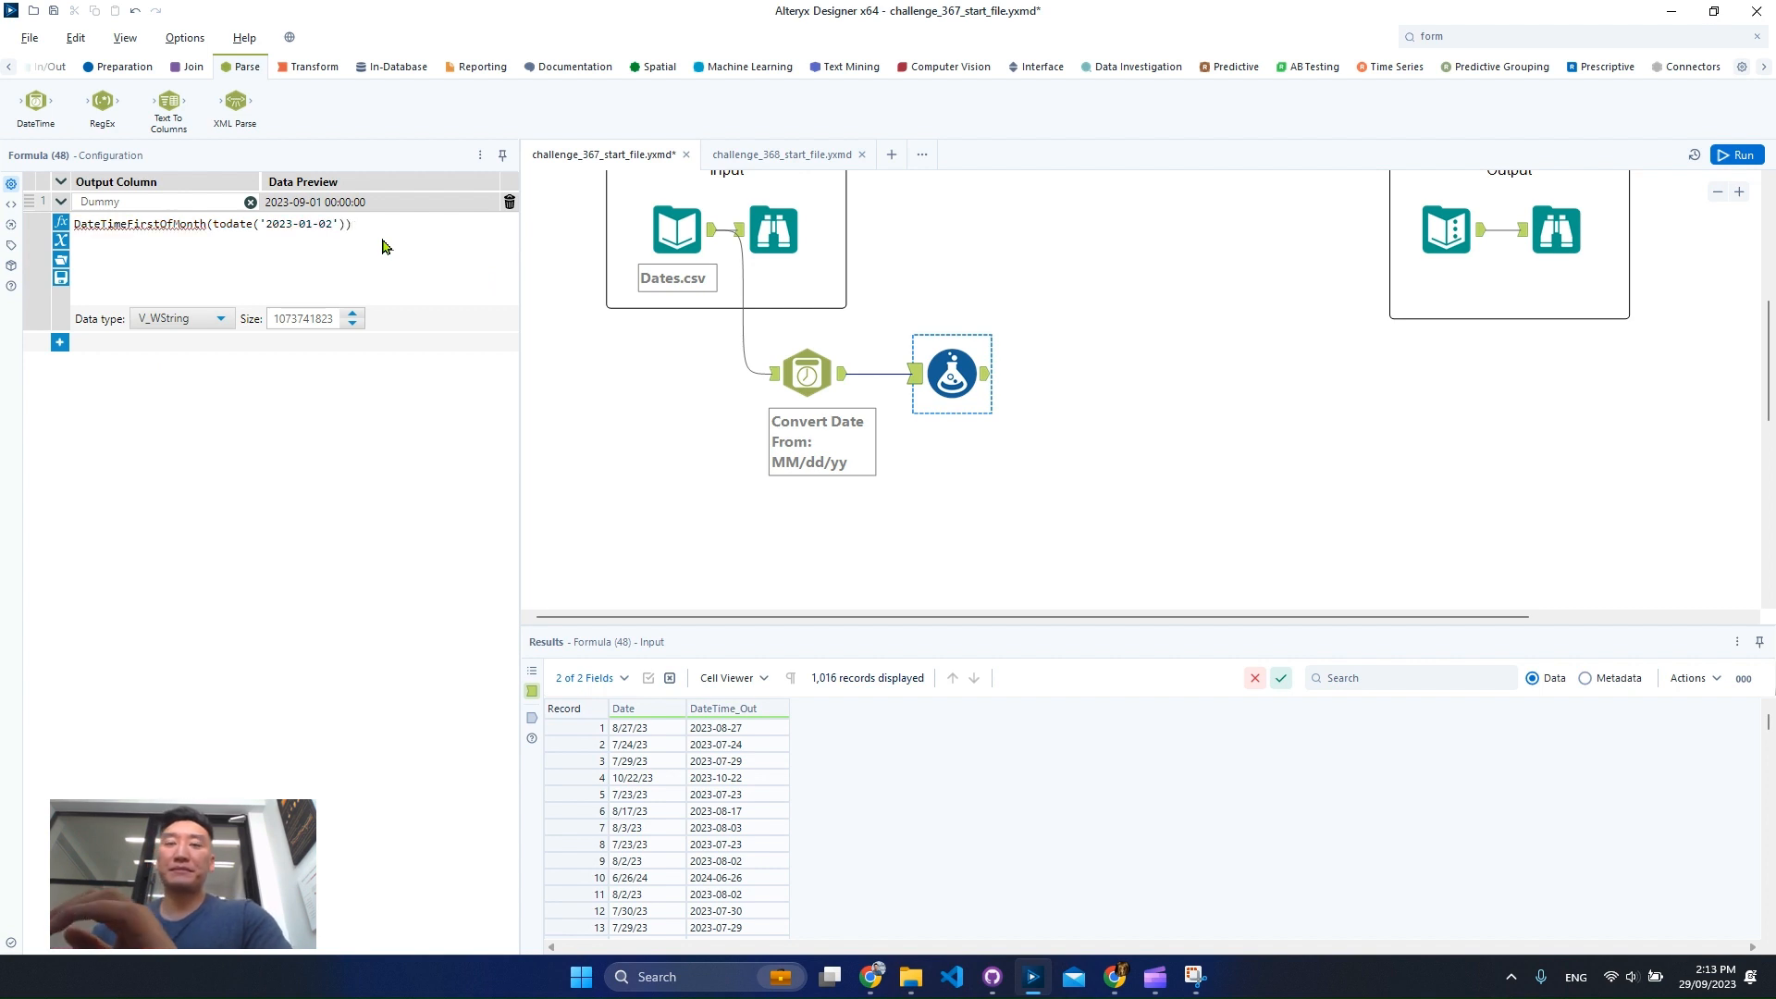
Set the Dummy column's data type to Date.
left_click(182, 319)
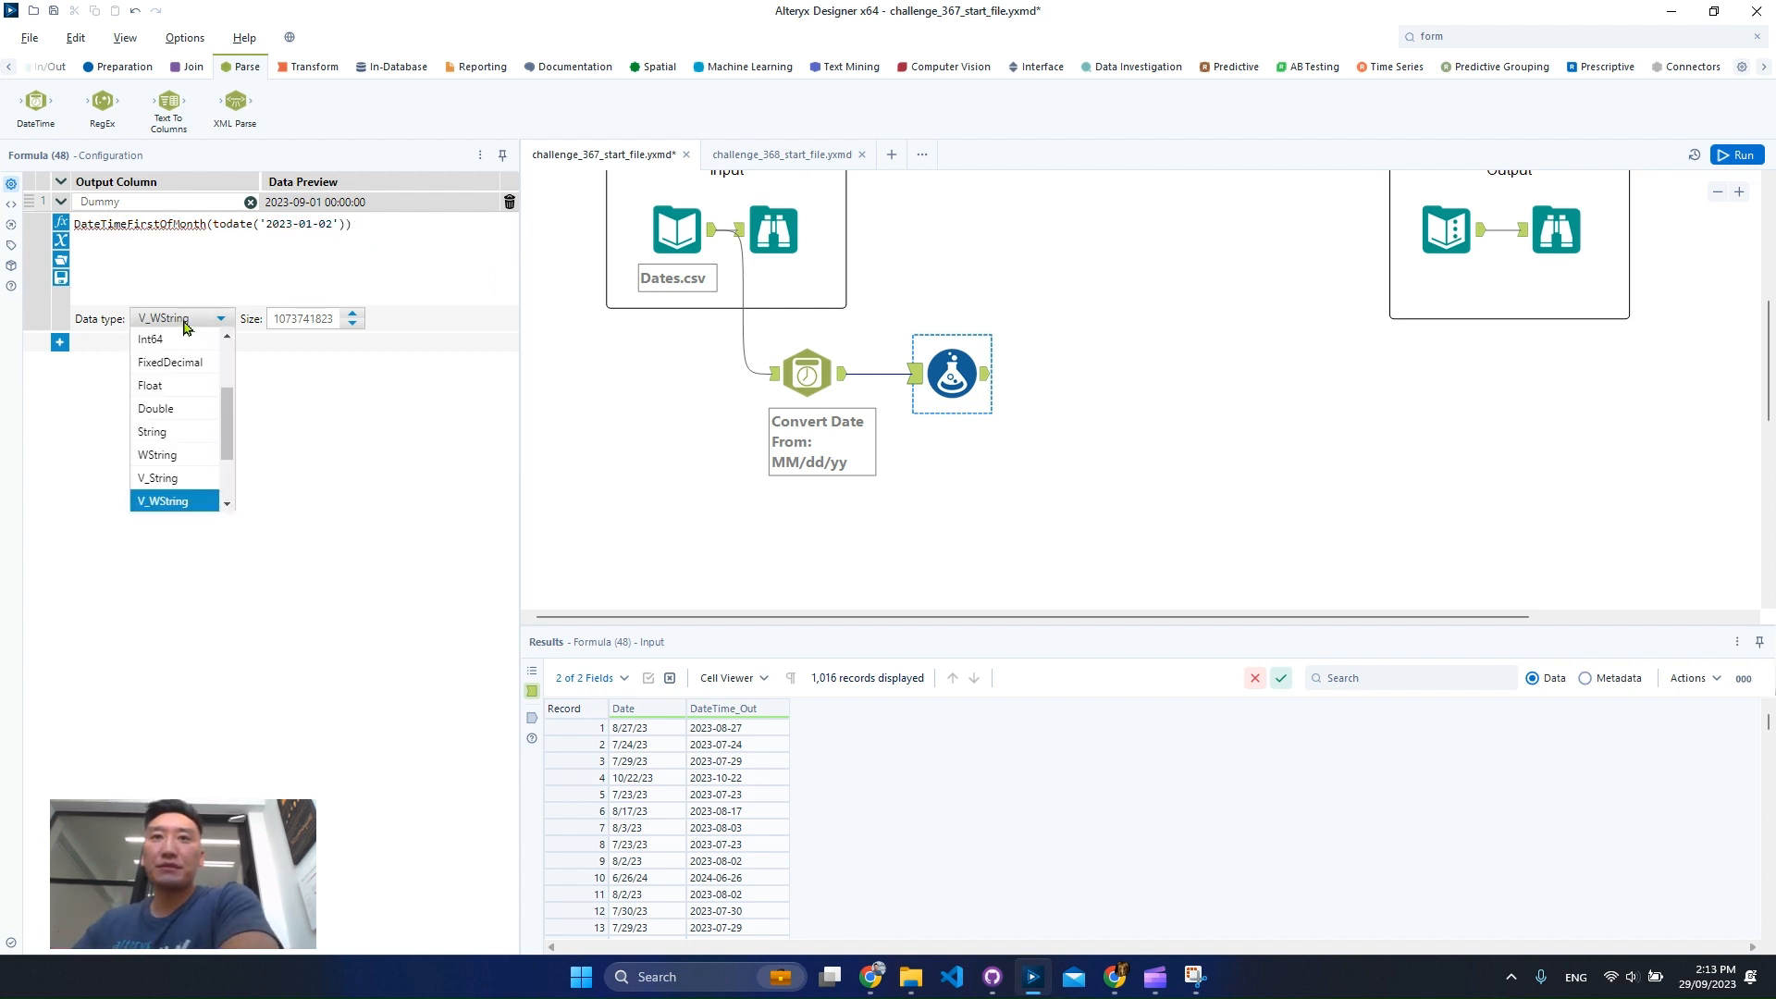
scroll(180, 463, "down", 2)
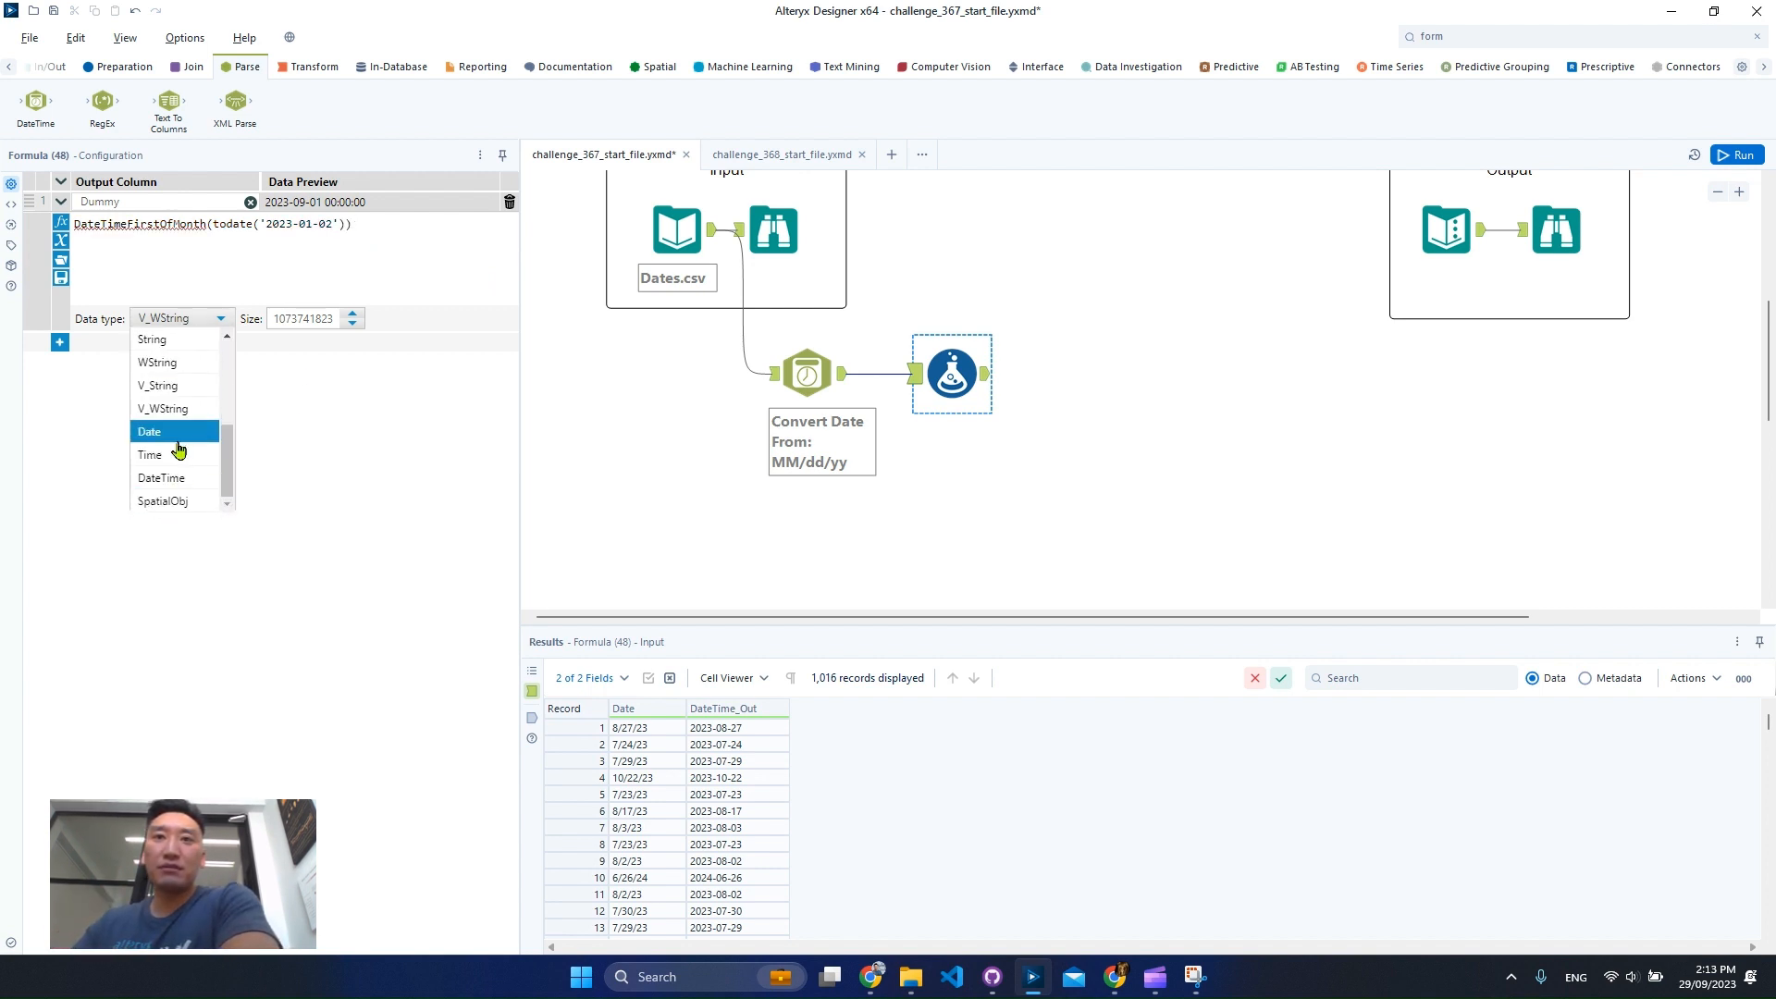
left_click(149, 432)
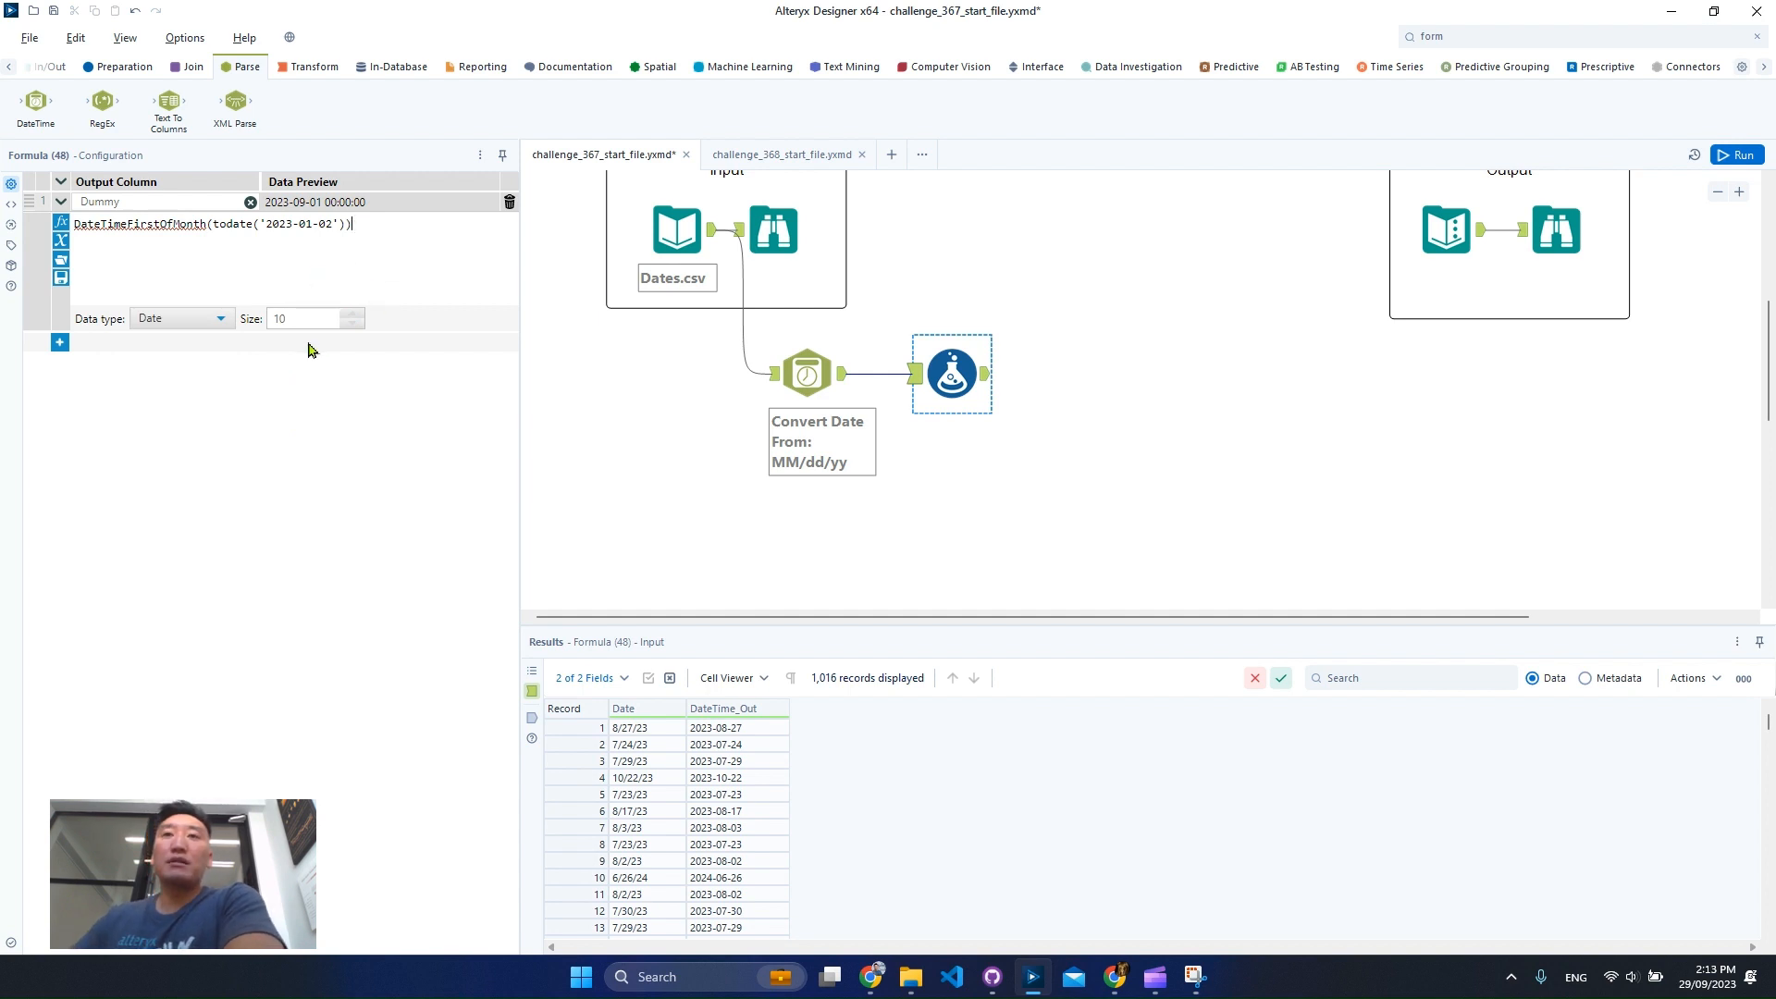
Change the Dummy column's data type back to V_WString.
left_click(176, 318)
scroll(205, 424, "up", 2)
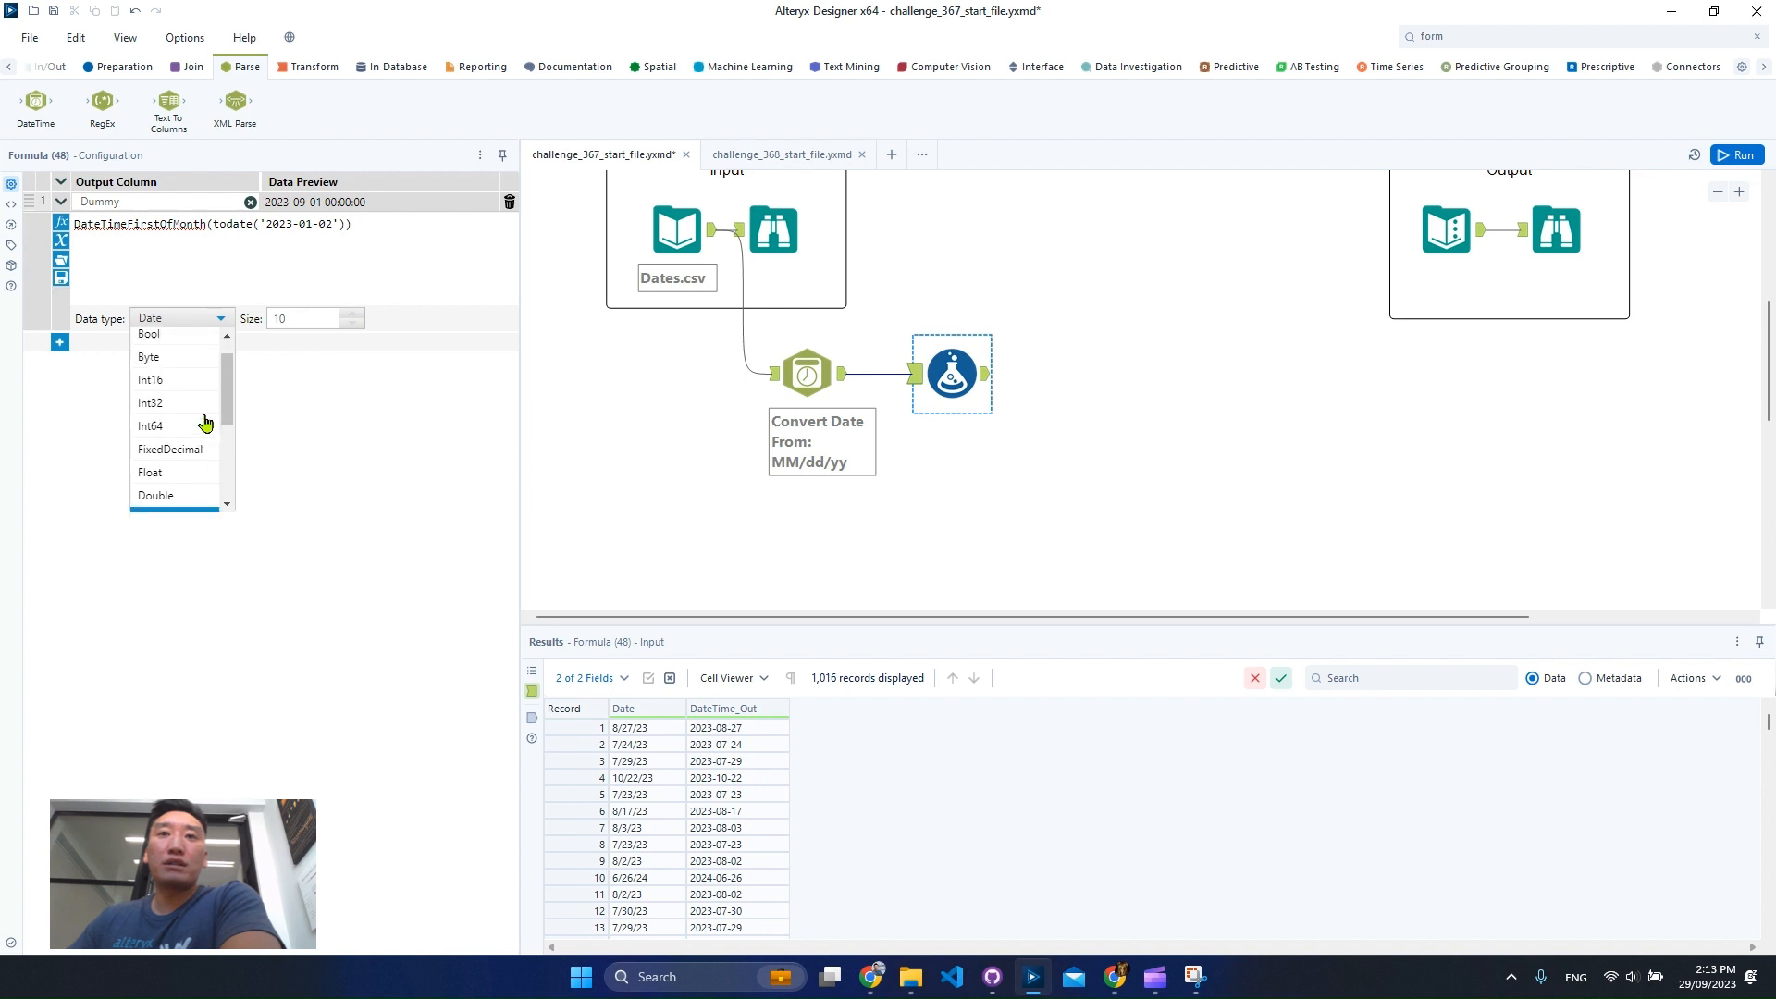
scroll(205, 424, "down", 3)
left_click(185, 403)
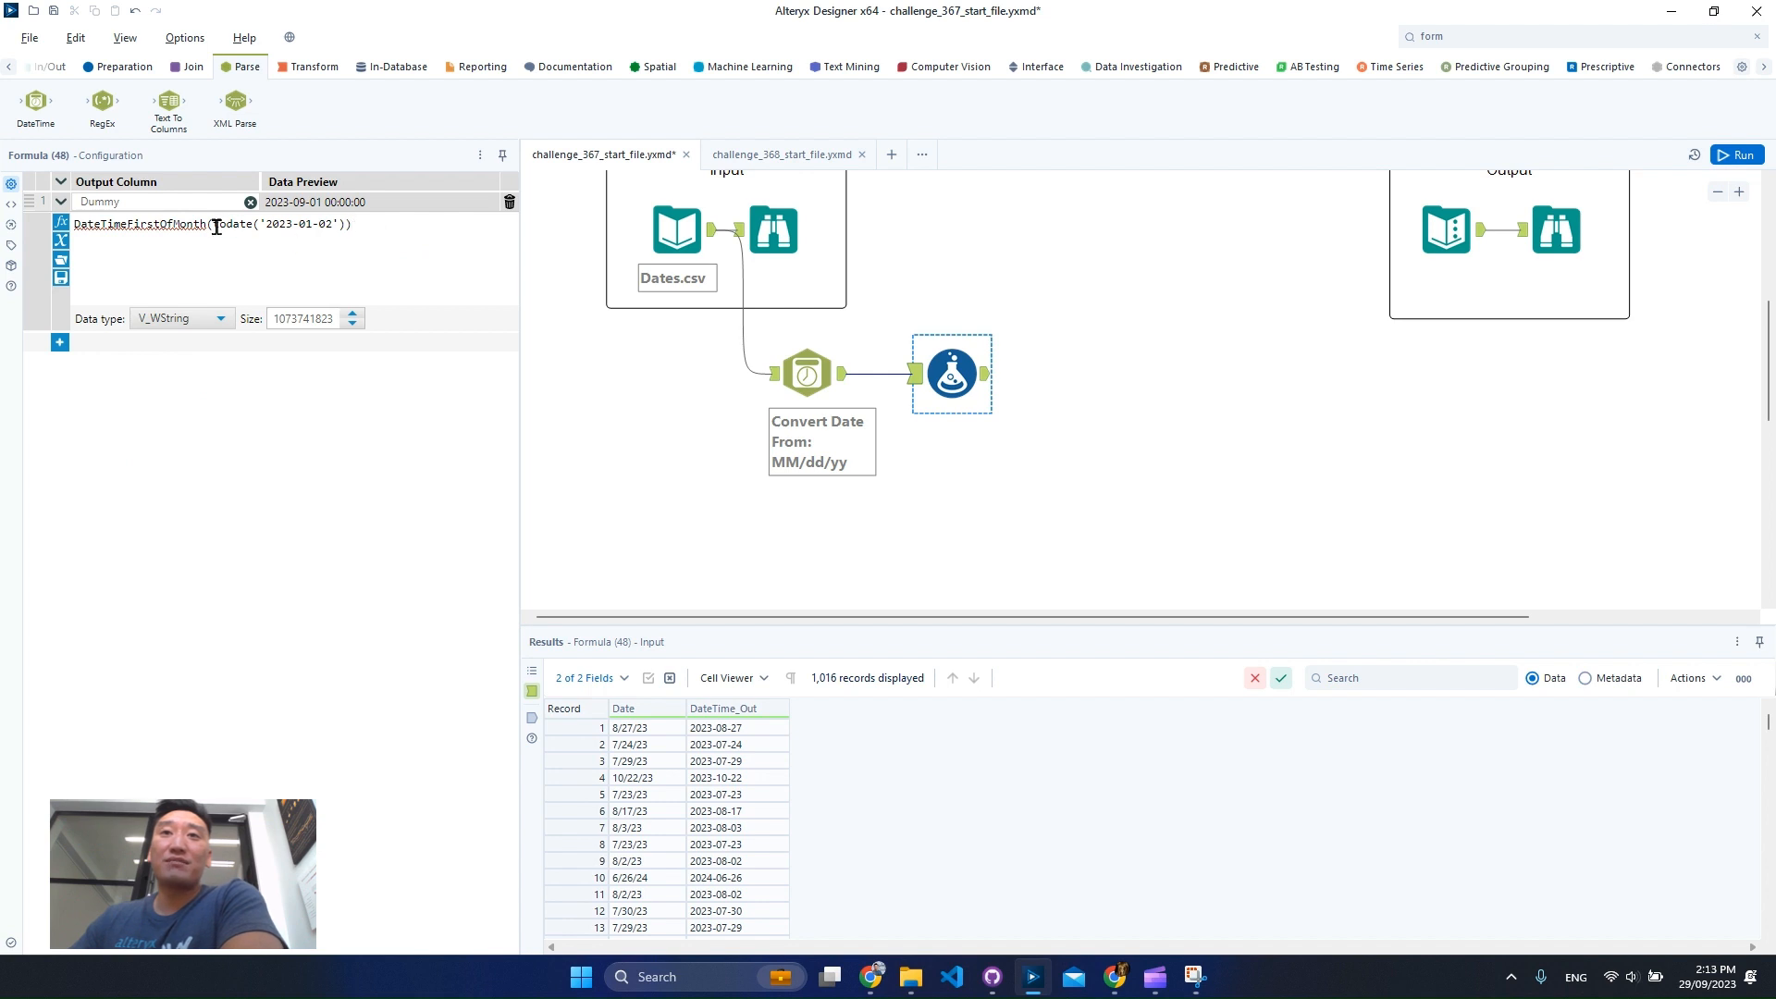
Remove the date argument from the DateTimeFirstOfMonth expression in the Dummy column.
left_click_drag(219, 224, 343, 224)
key("BackSpace")
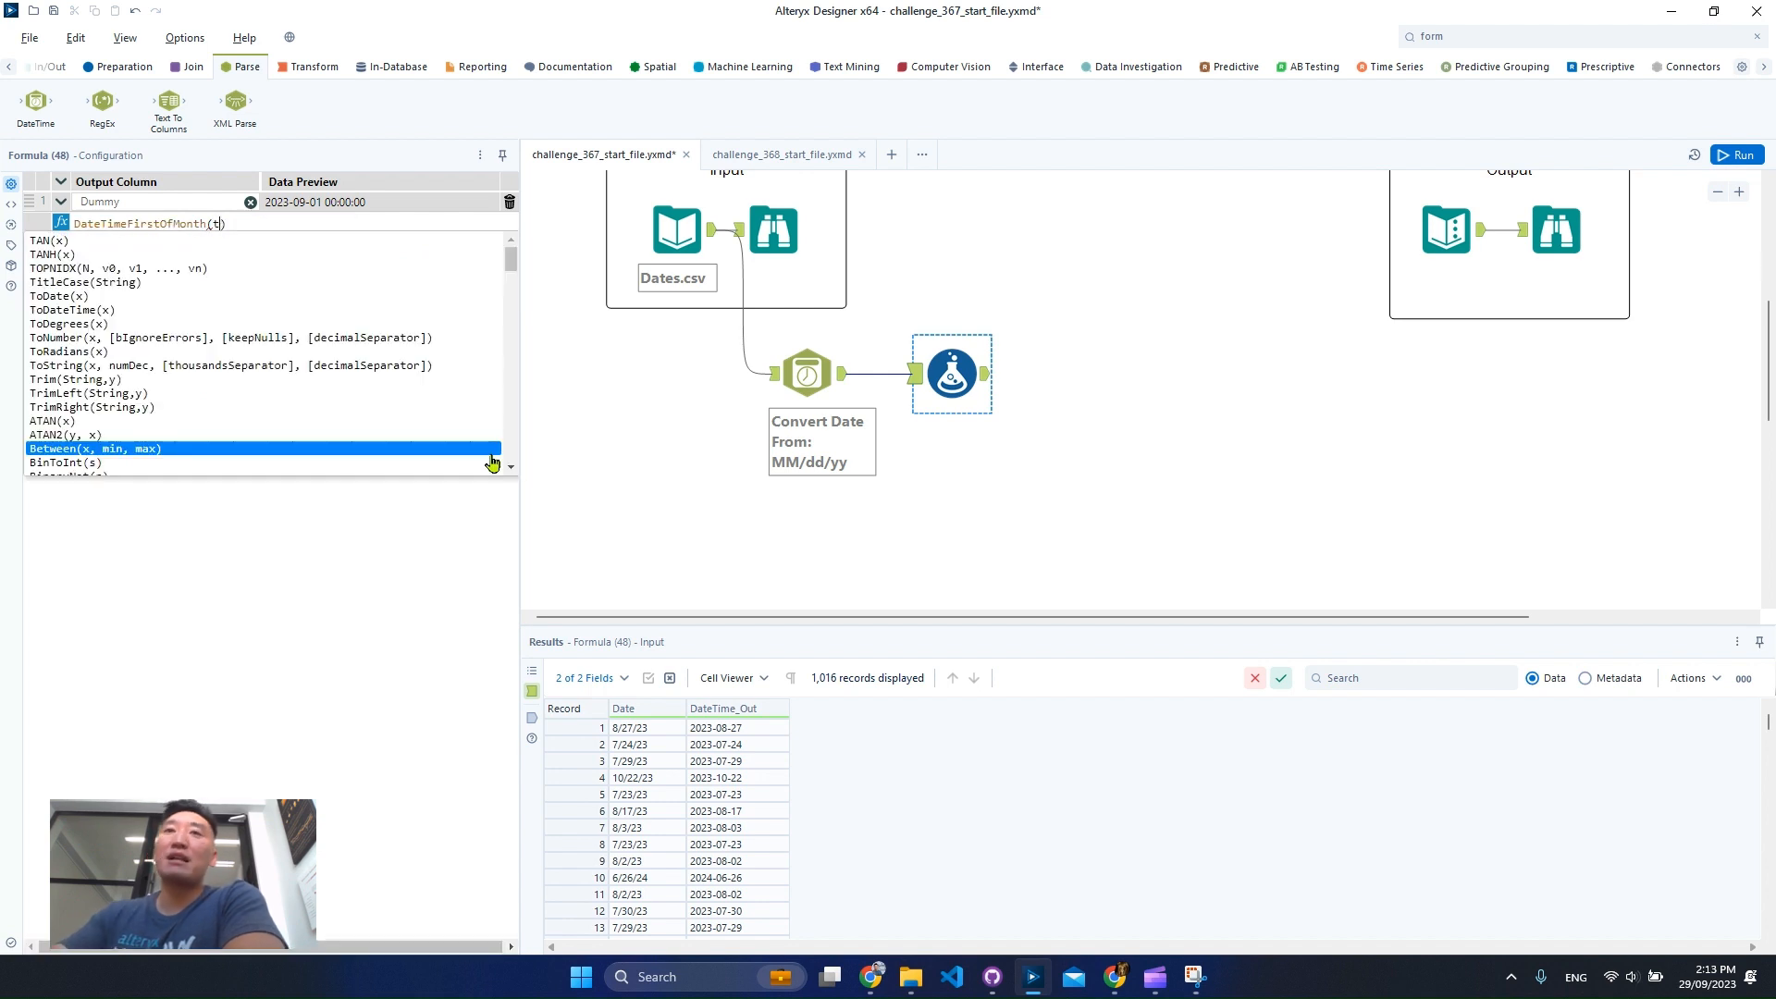
key("Escape")
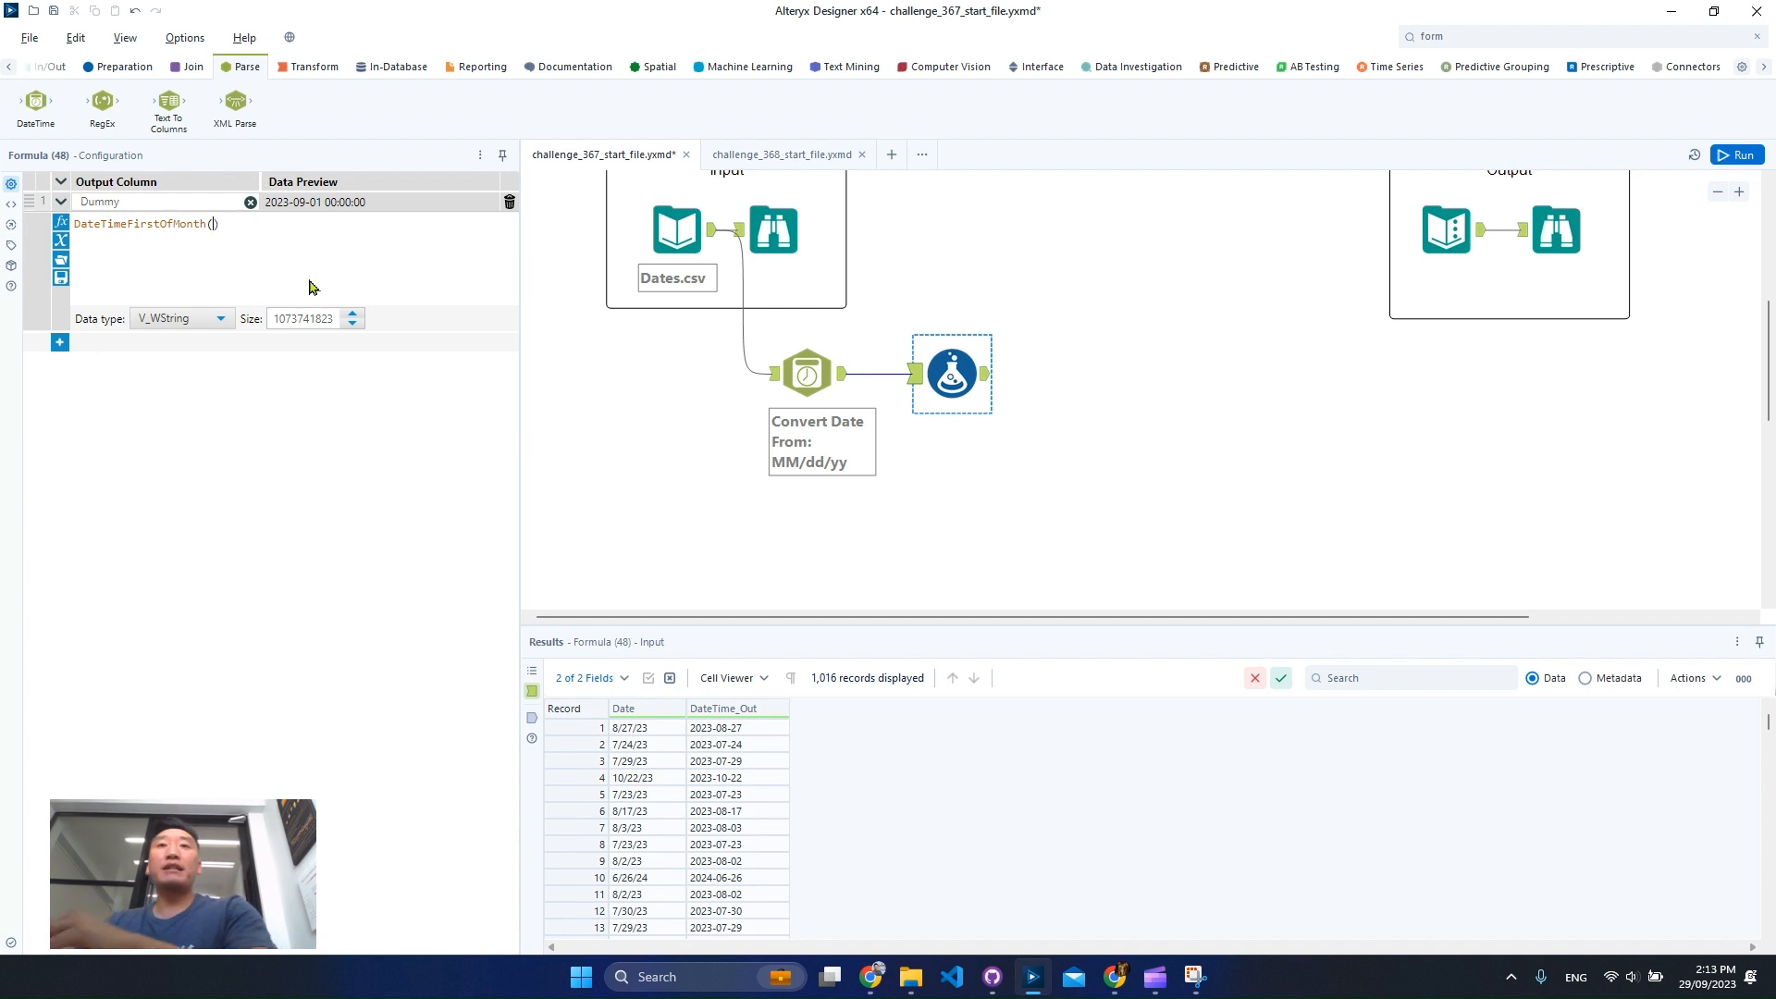
Replace the Dummy expression with the DateTimeLastOfMonth() function.
key("ctrl+a")
type("datetime")
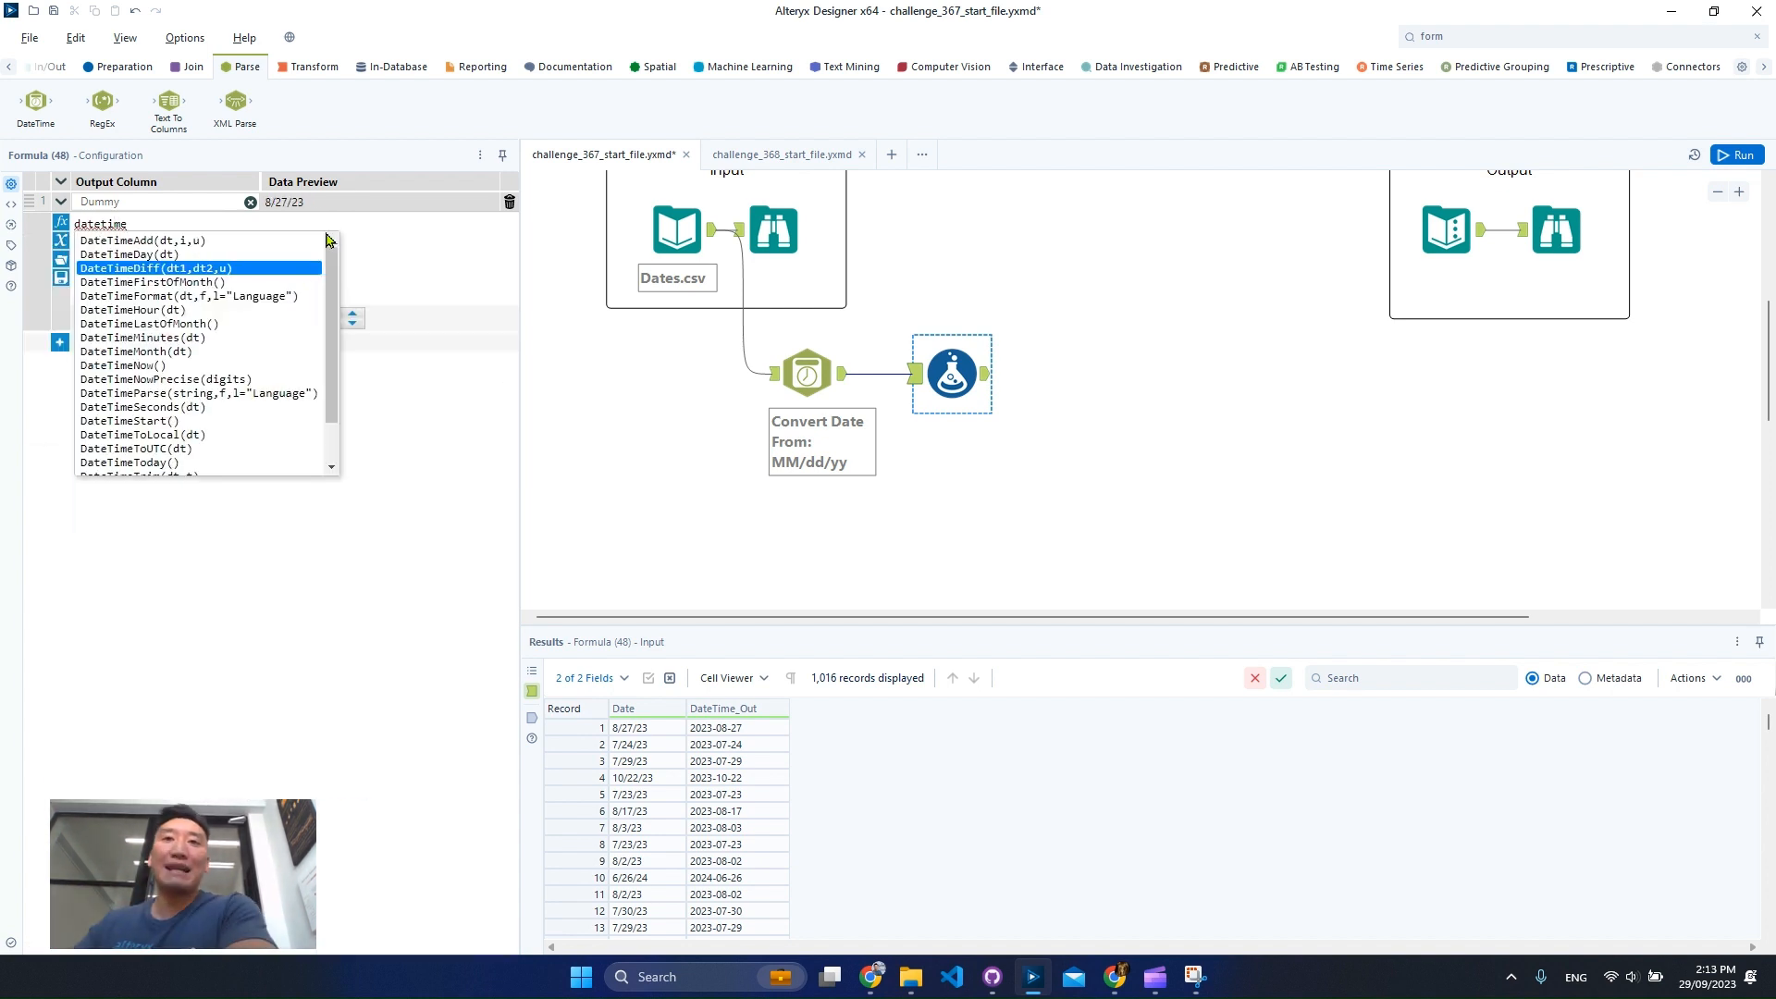
scroll(278, 430, "down", 2)
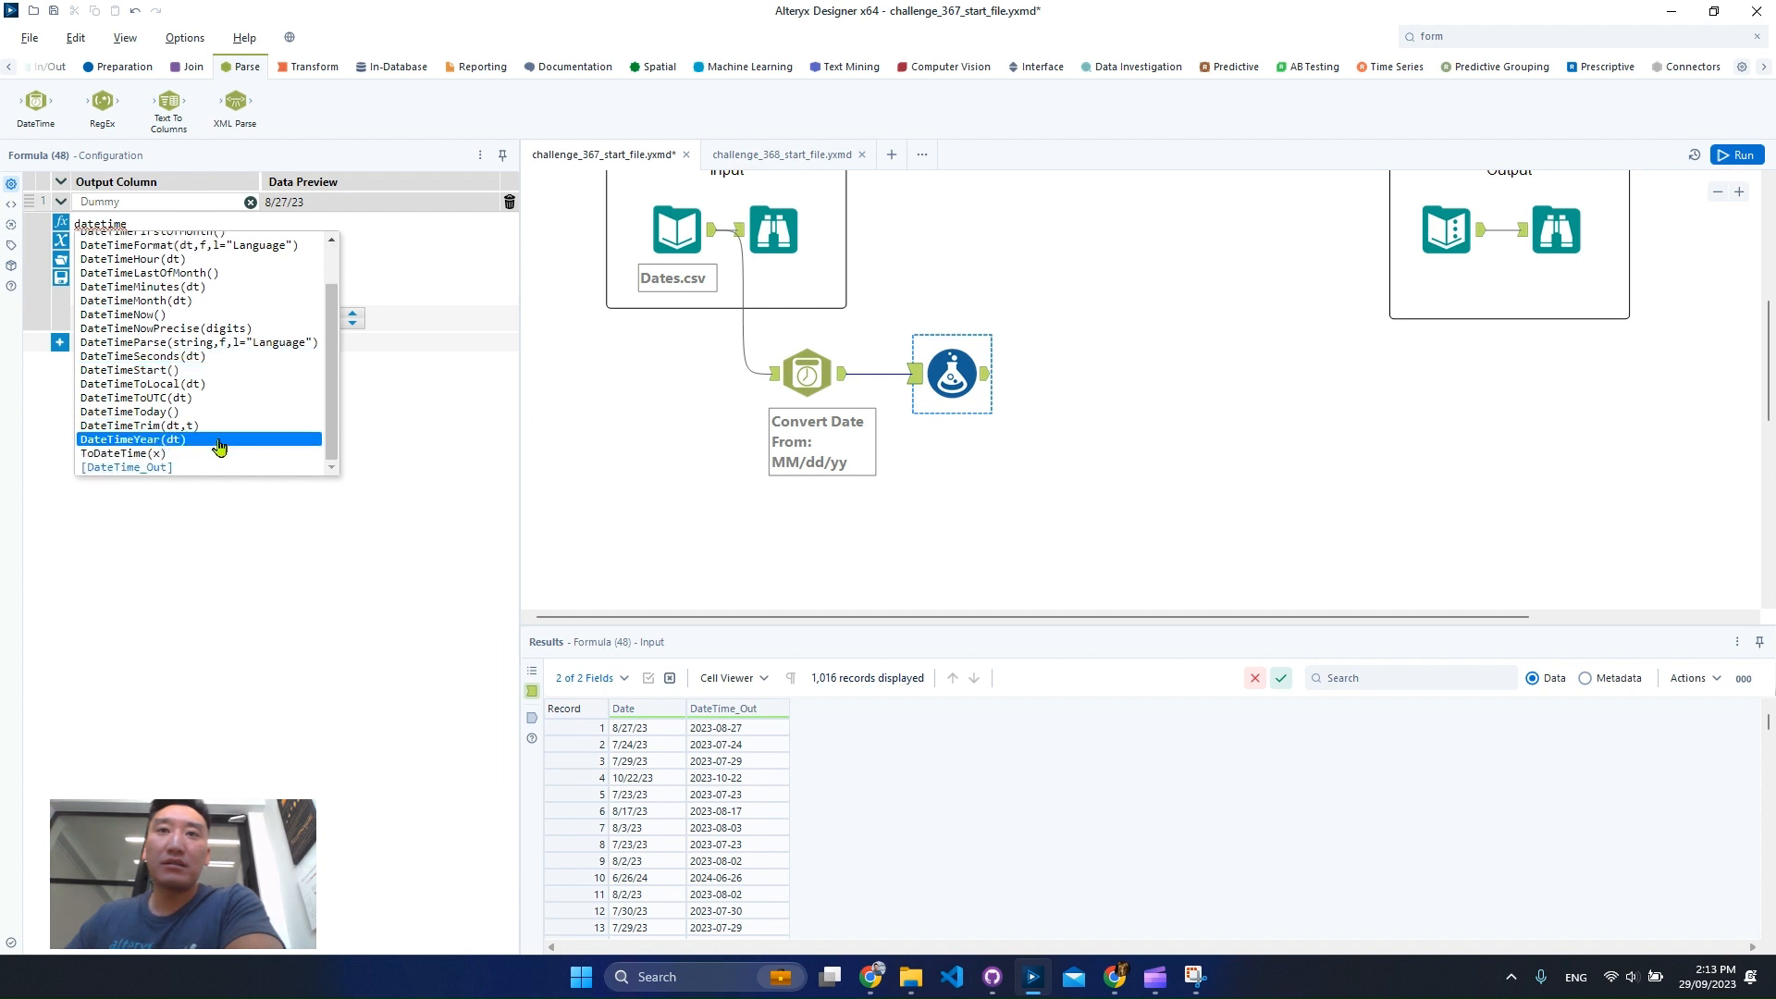
left_click(255, 274)
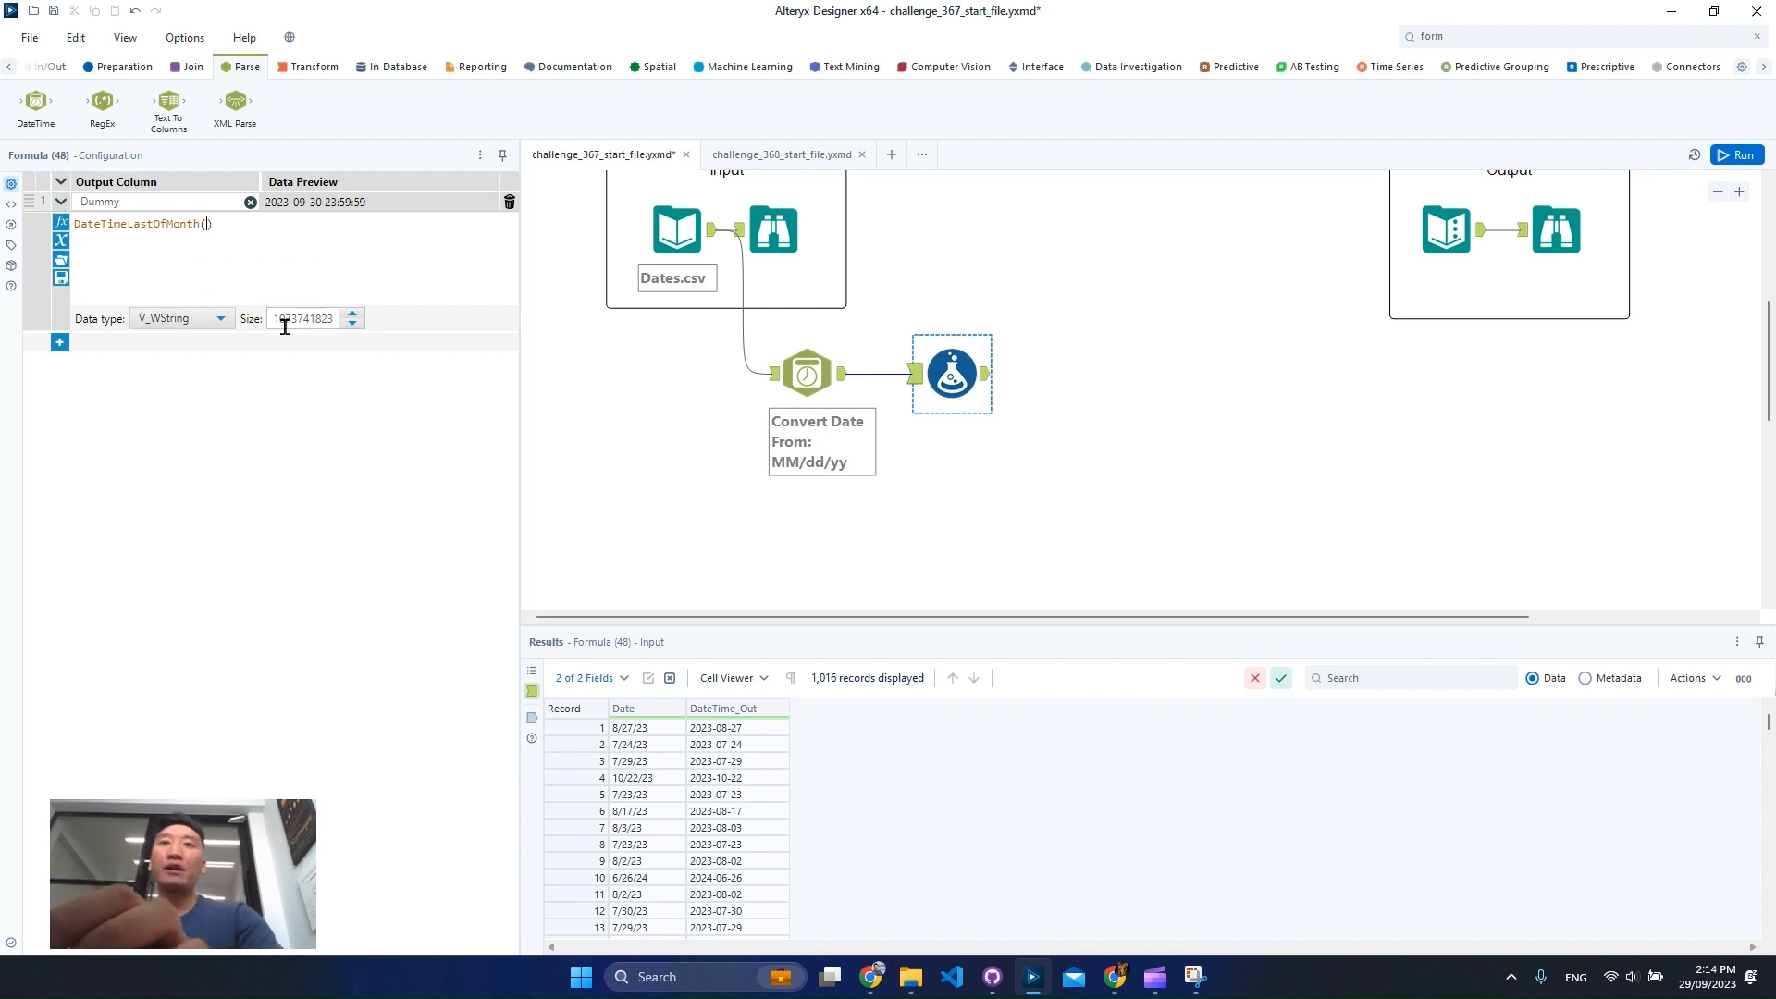
Clear the Dummy column's name and delete its whole expression.
left_click(250, 202)
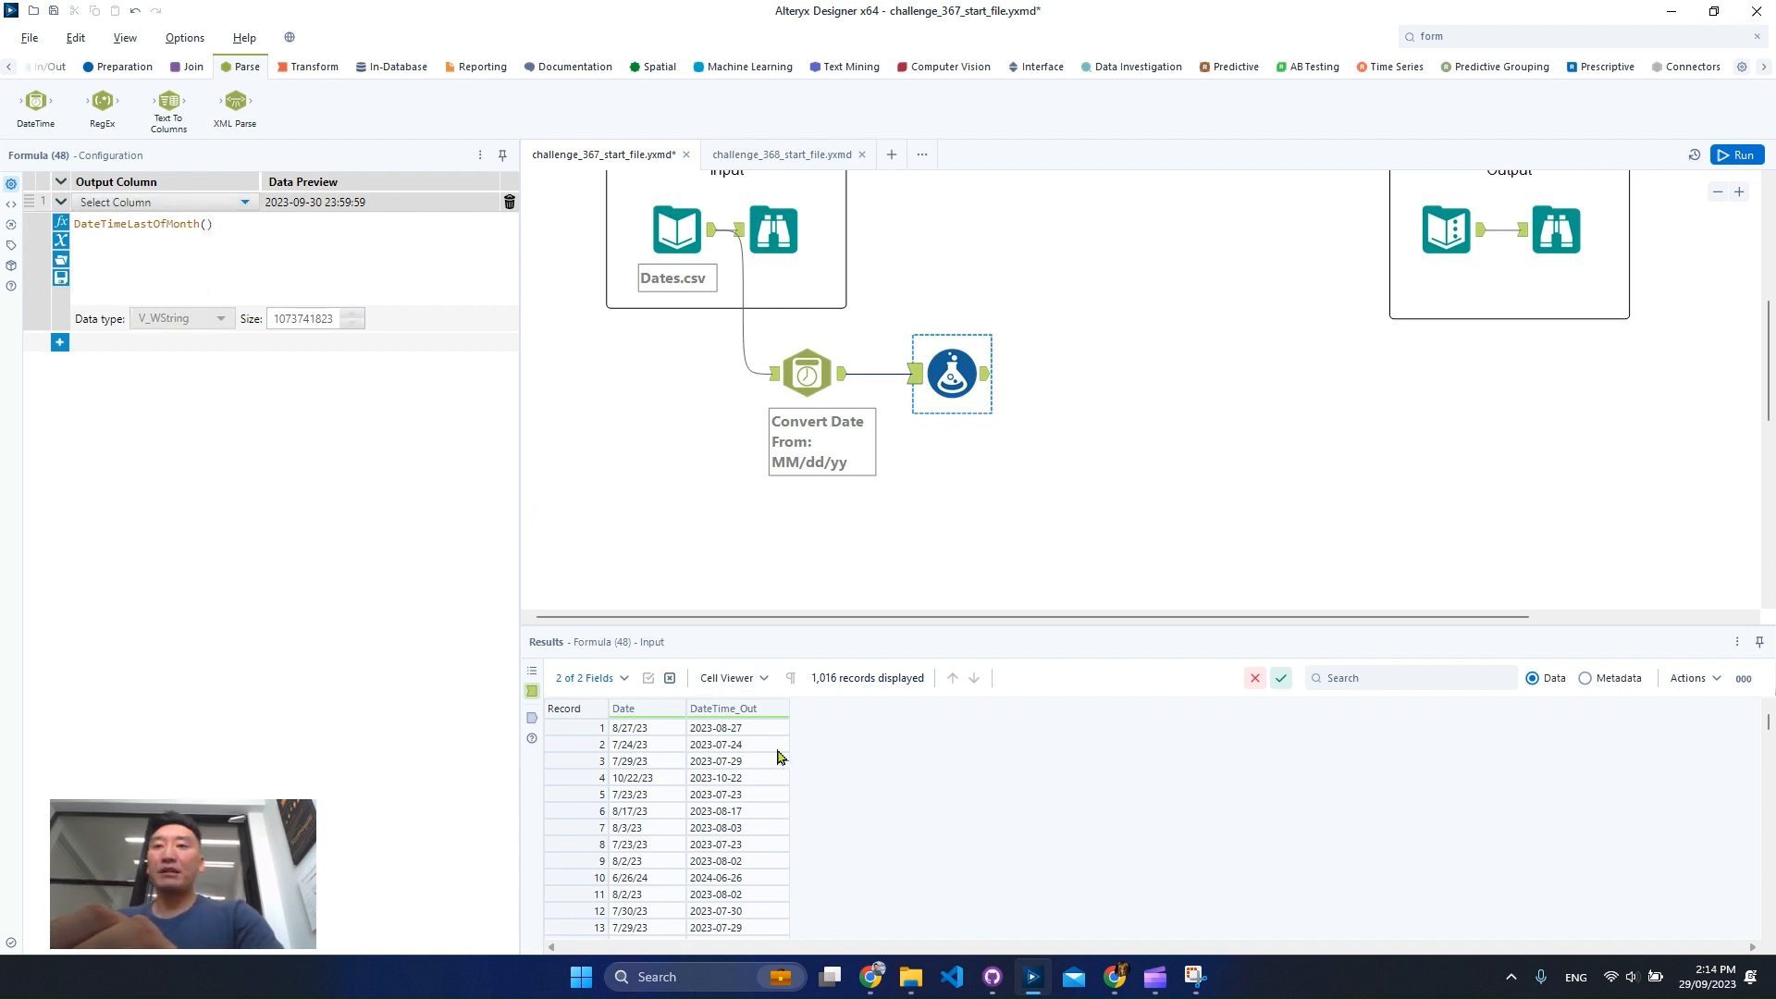
left_click(180, 203)
left_click(172, 227)
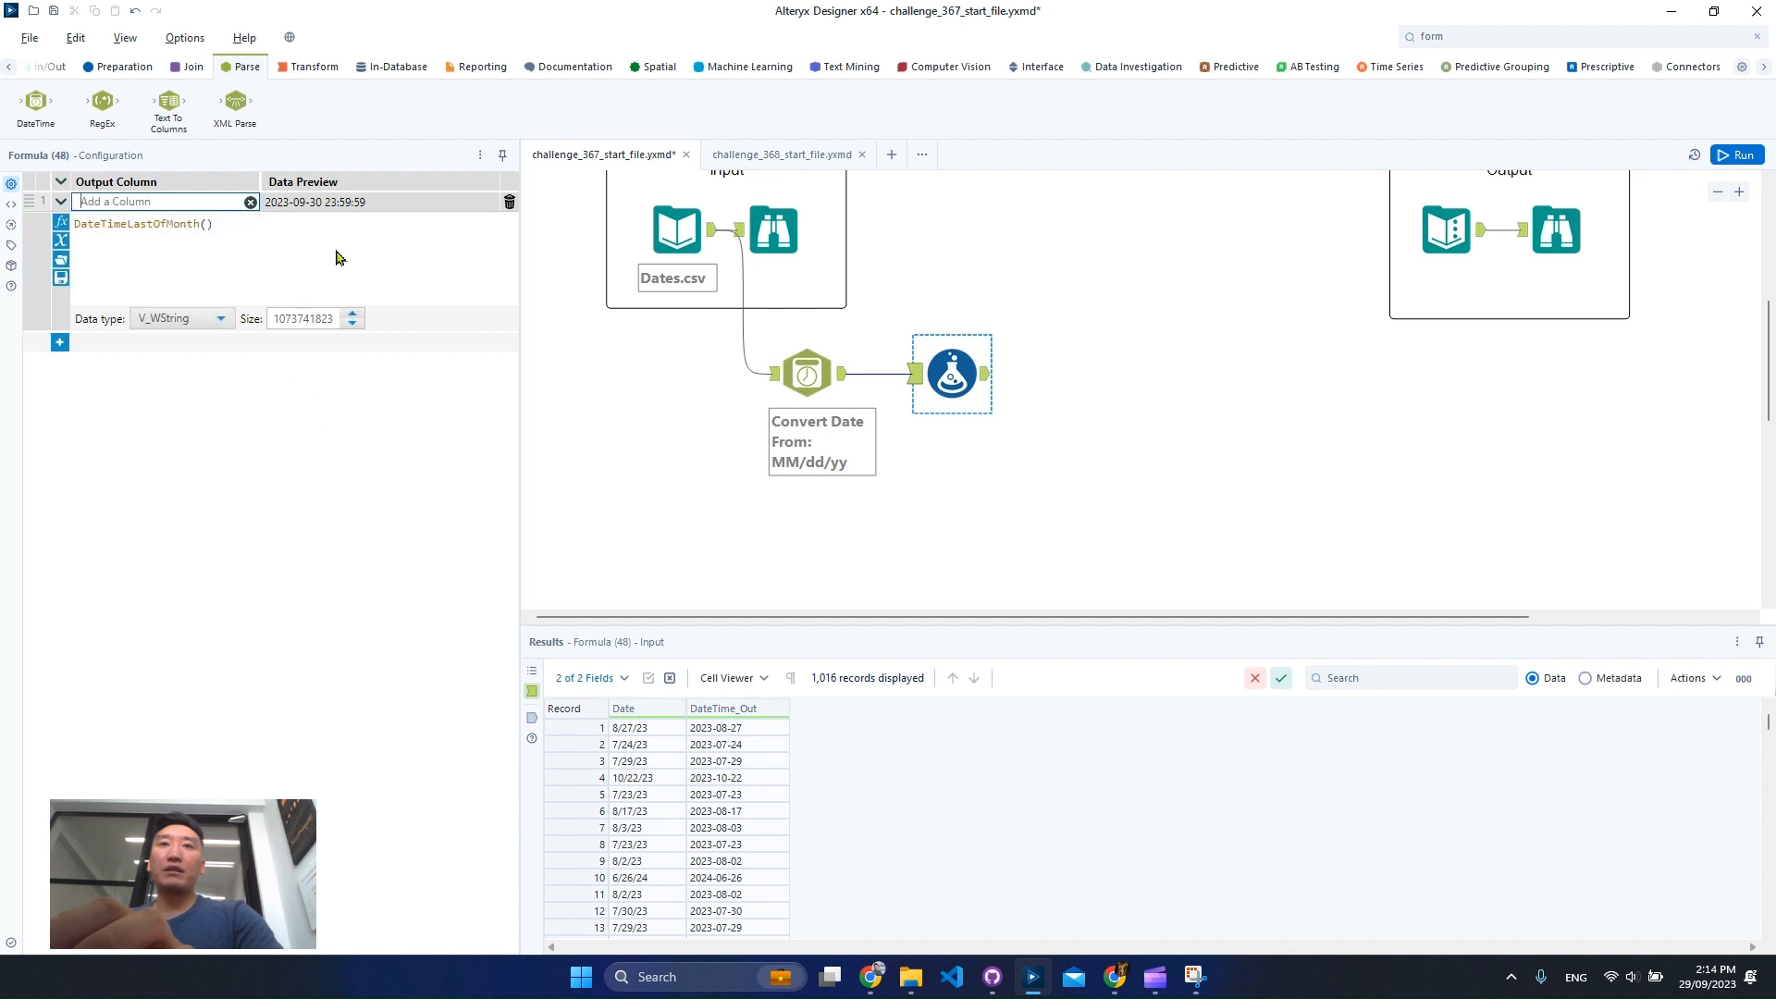
left_click_drag(342, 256, 60, 229)
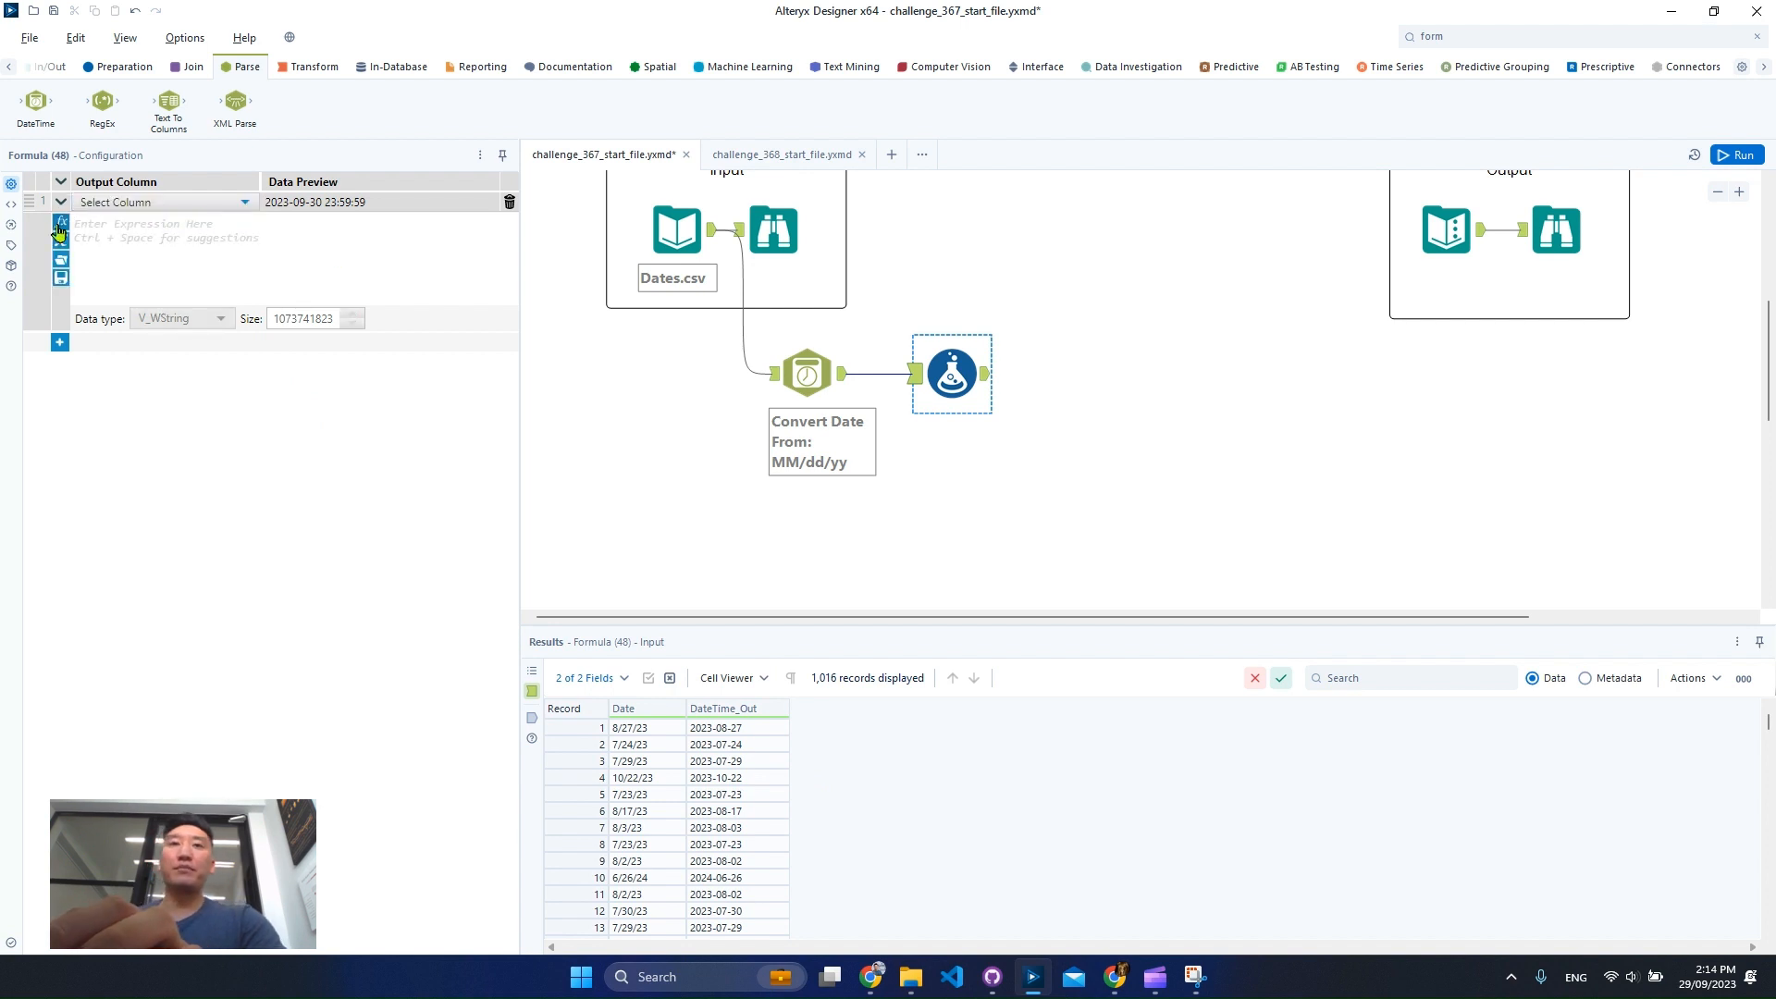
left_click(102, 202)
left_click(100, 217)
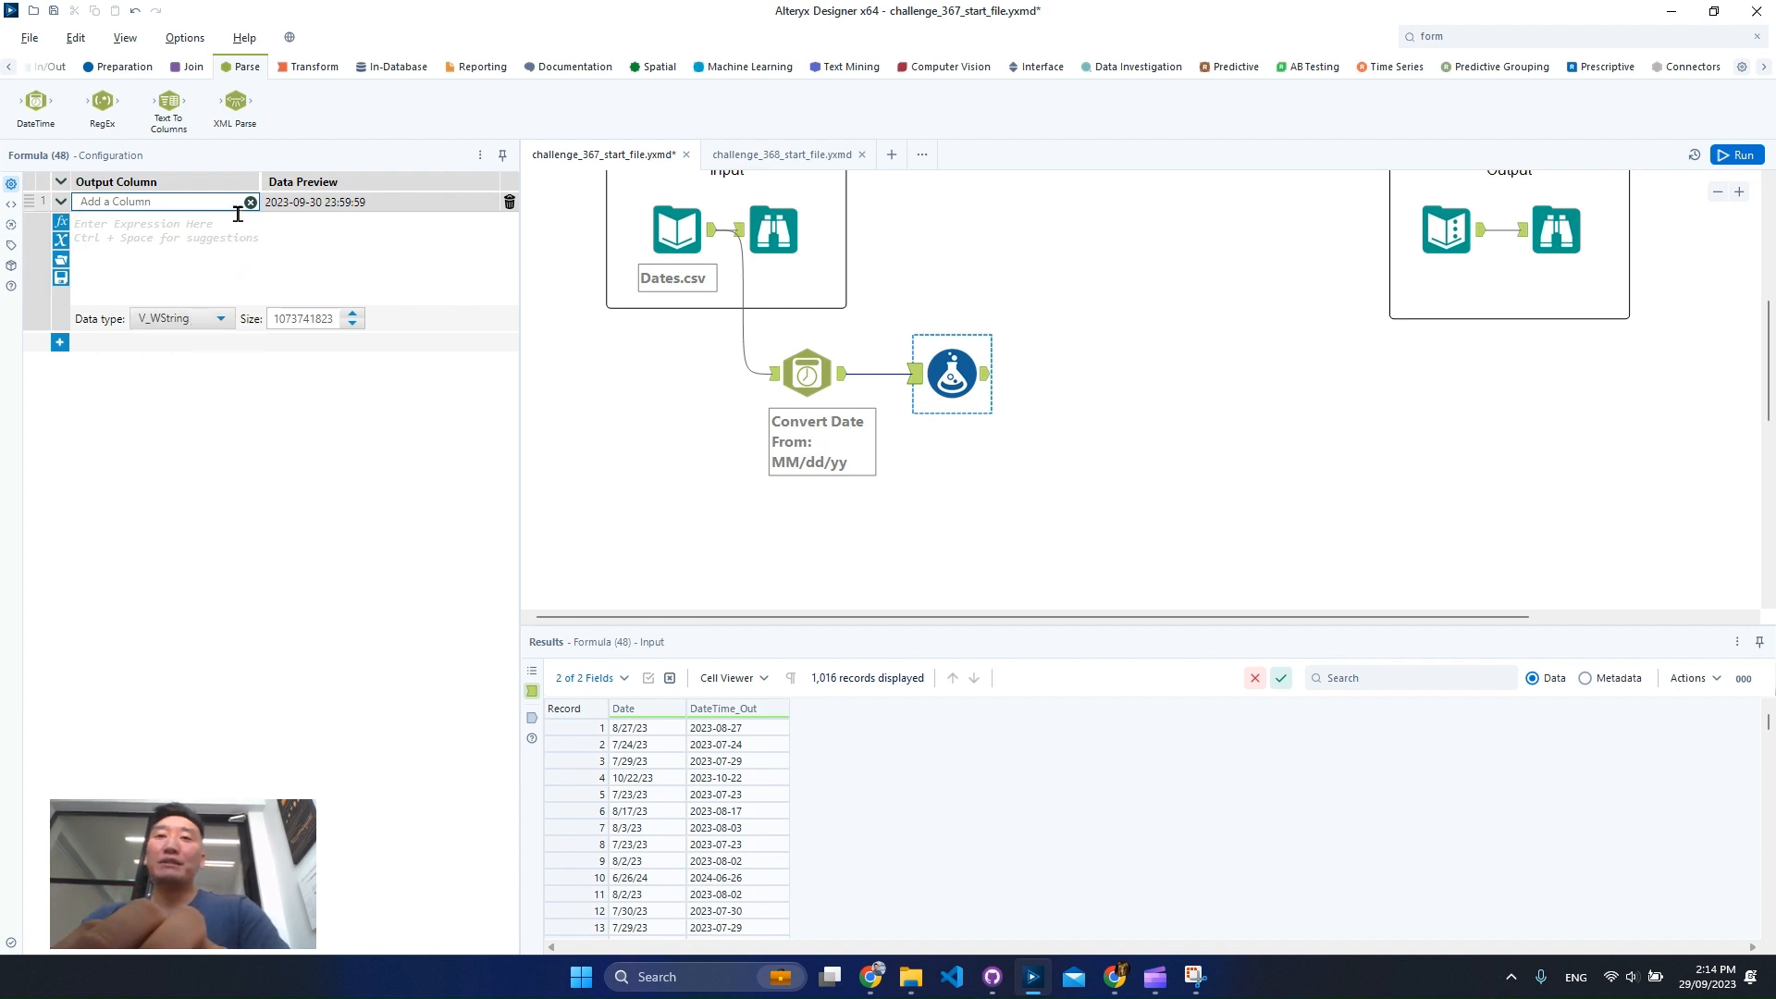
Name the formula column Date - Next Month and set its data type to Date.
type("Dae")
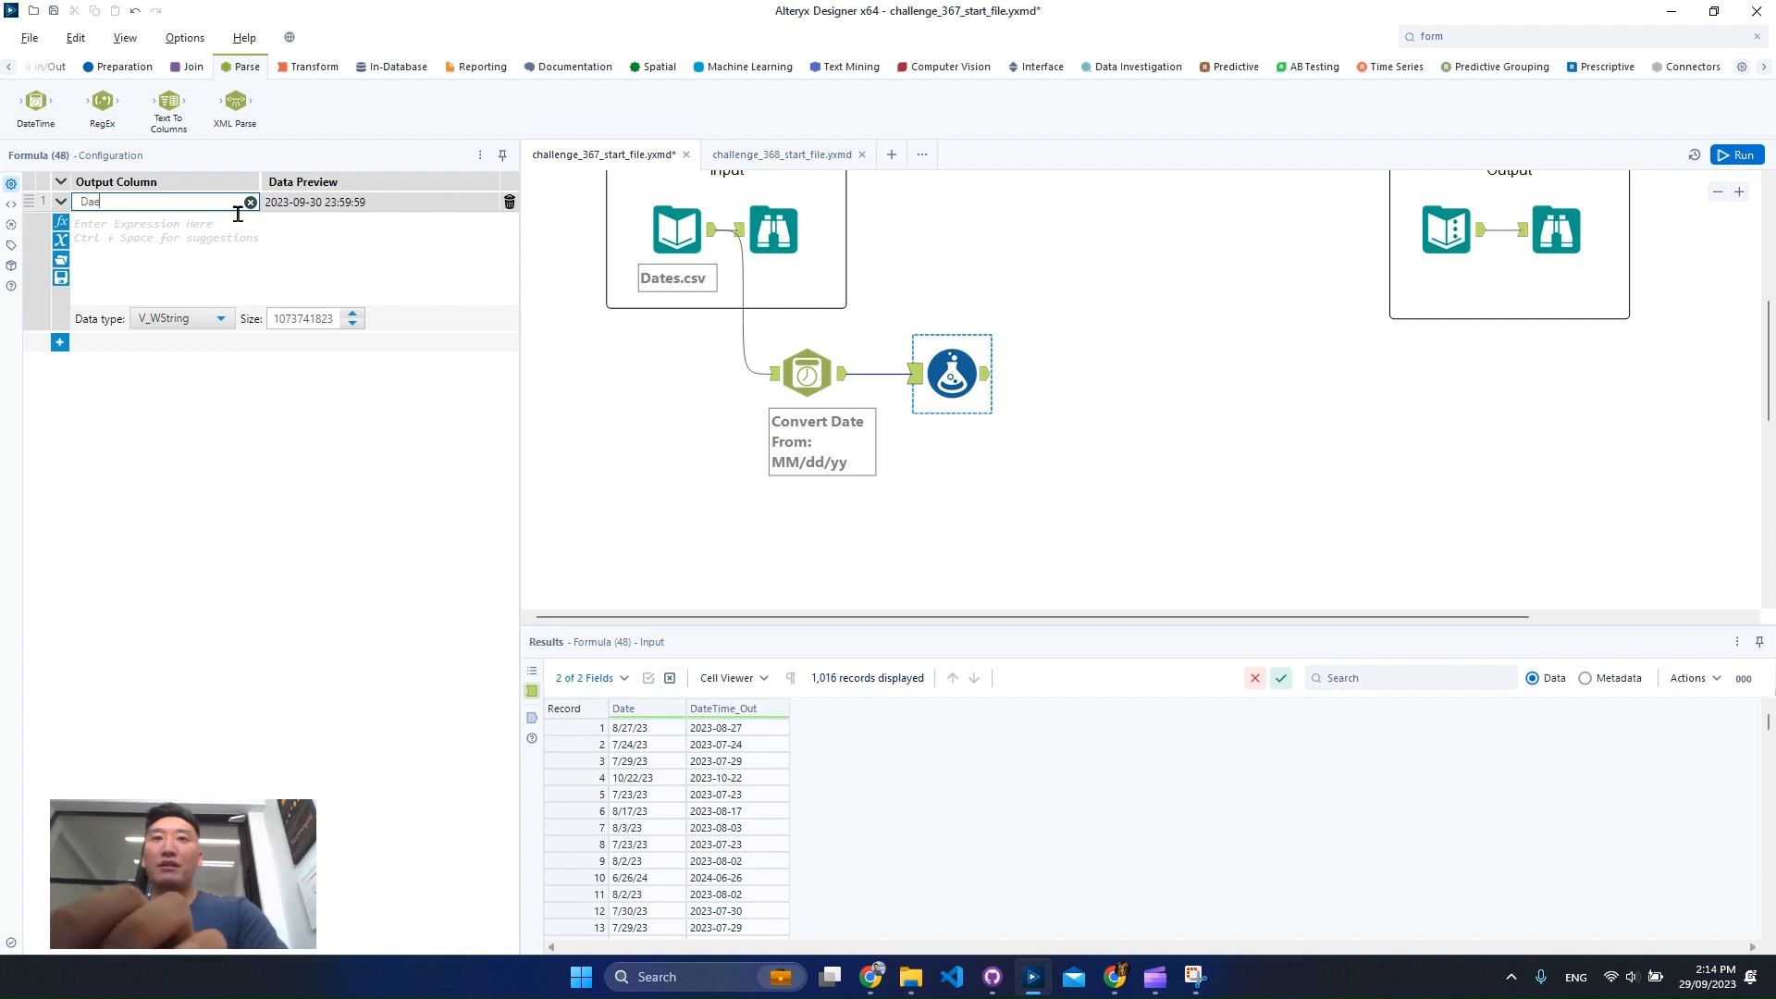
type("te - ")
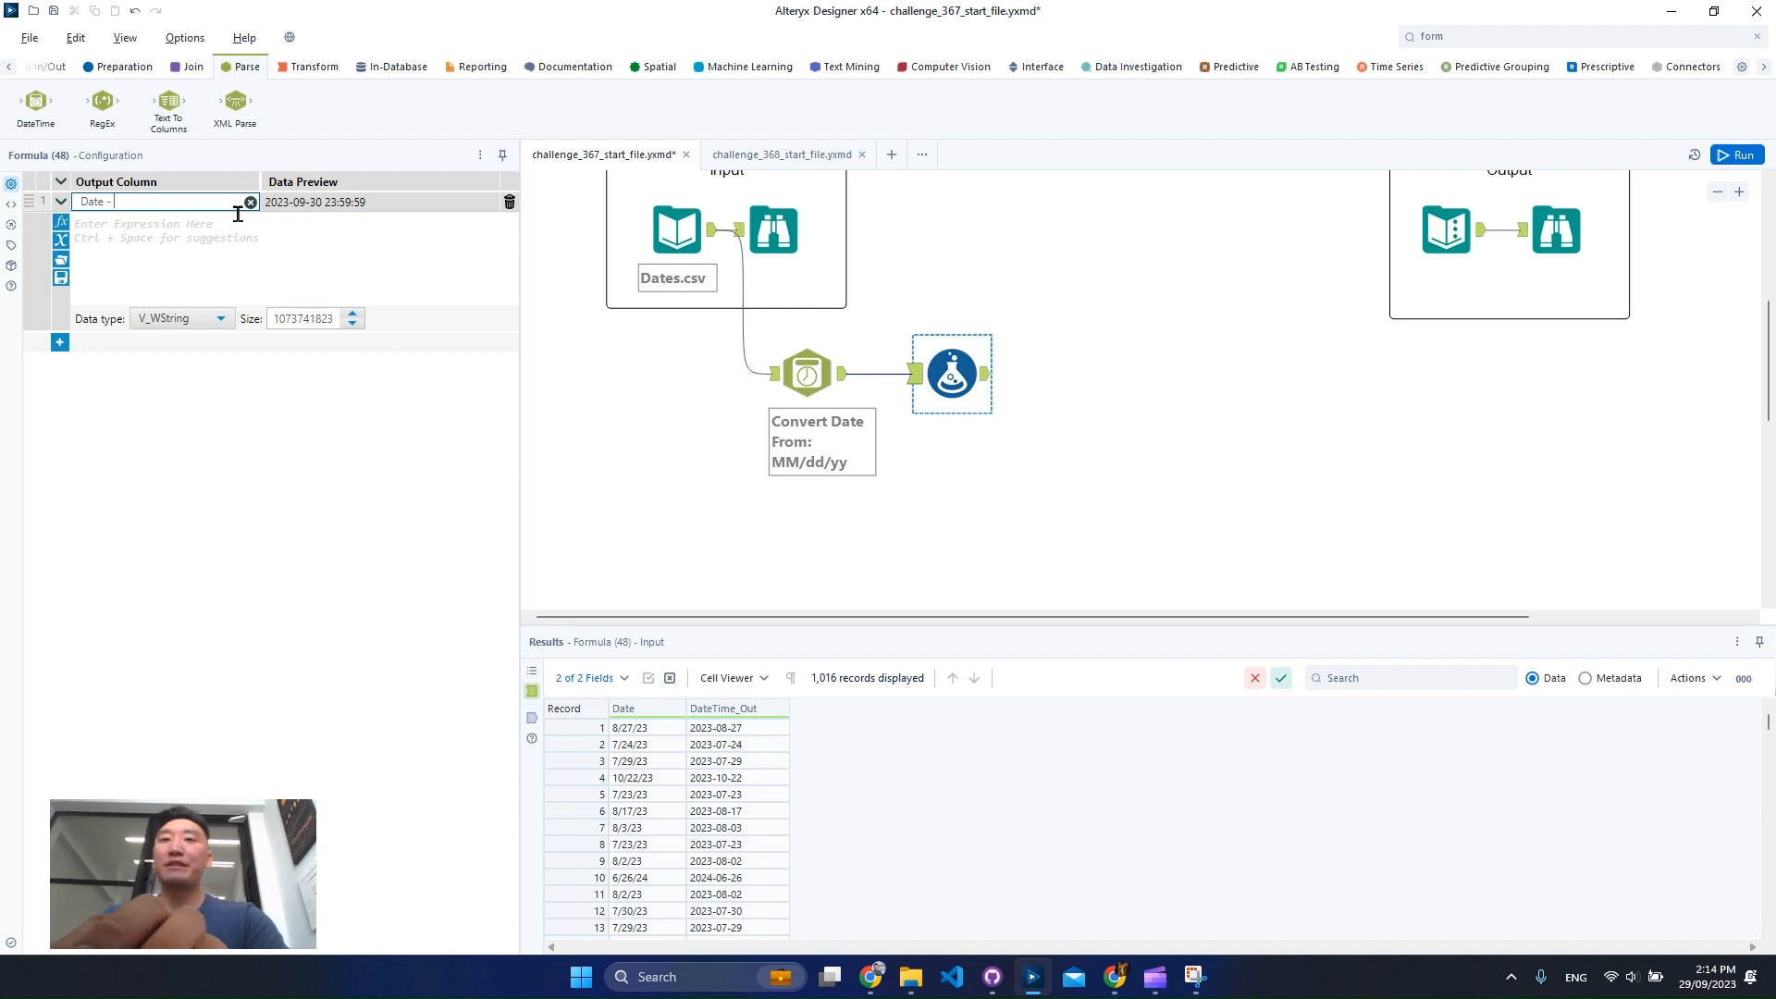
type("Next Month")
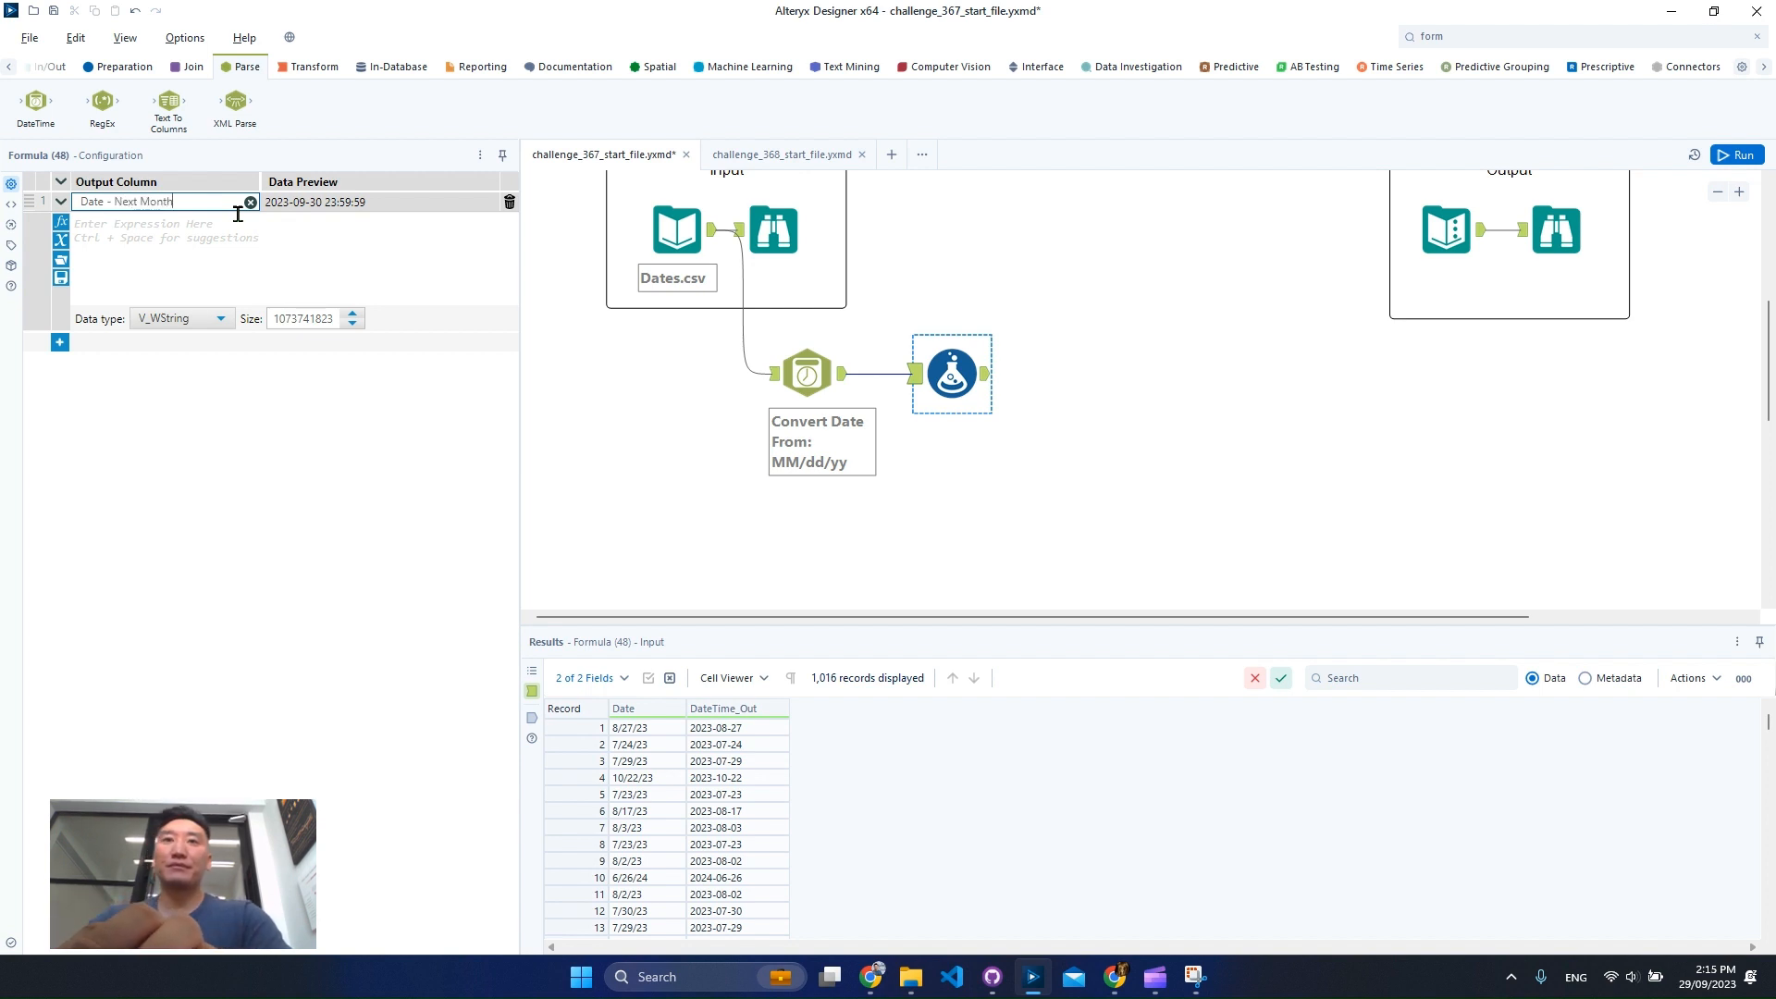
left_click(205, 318)
scroll(195, 467, "down", 3)
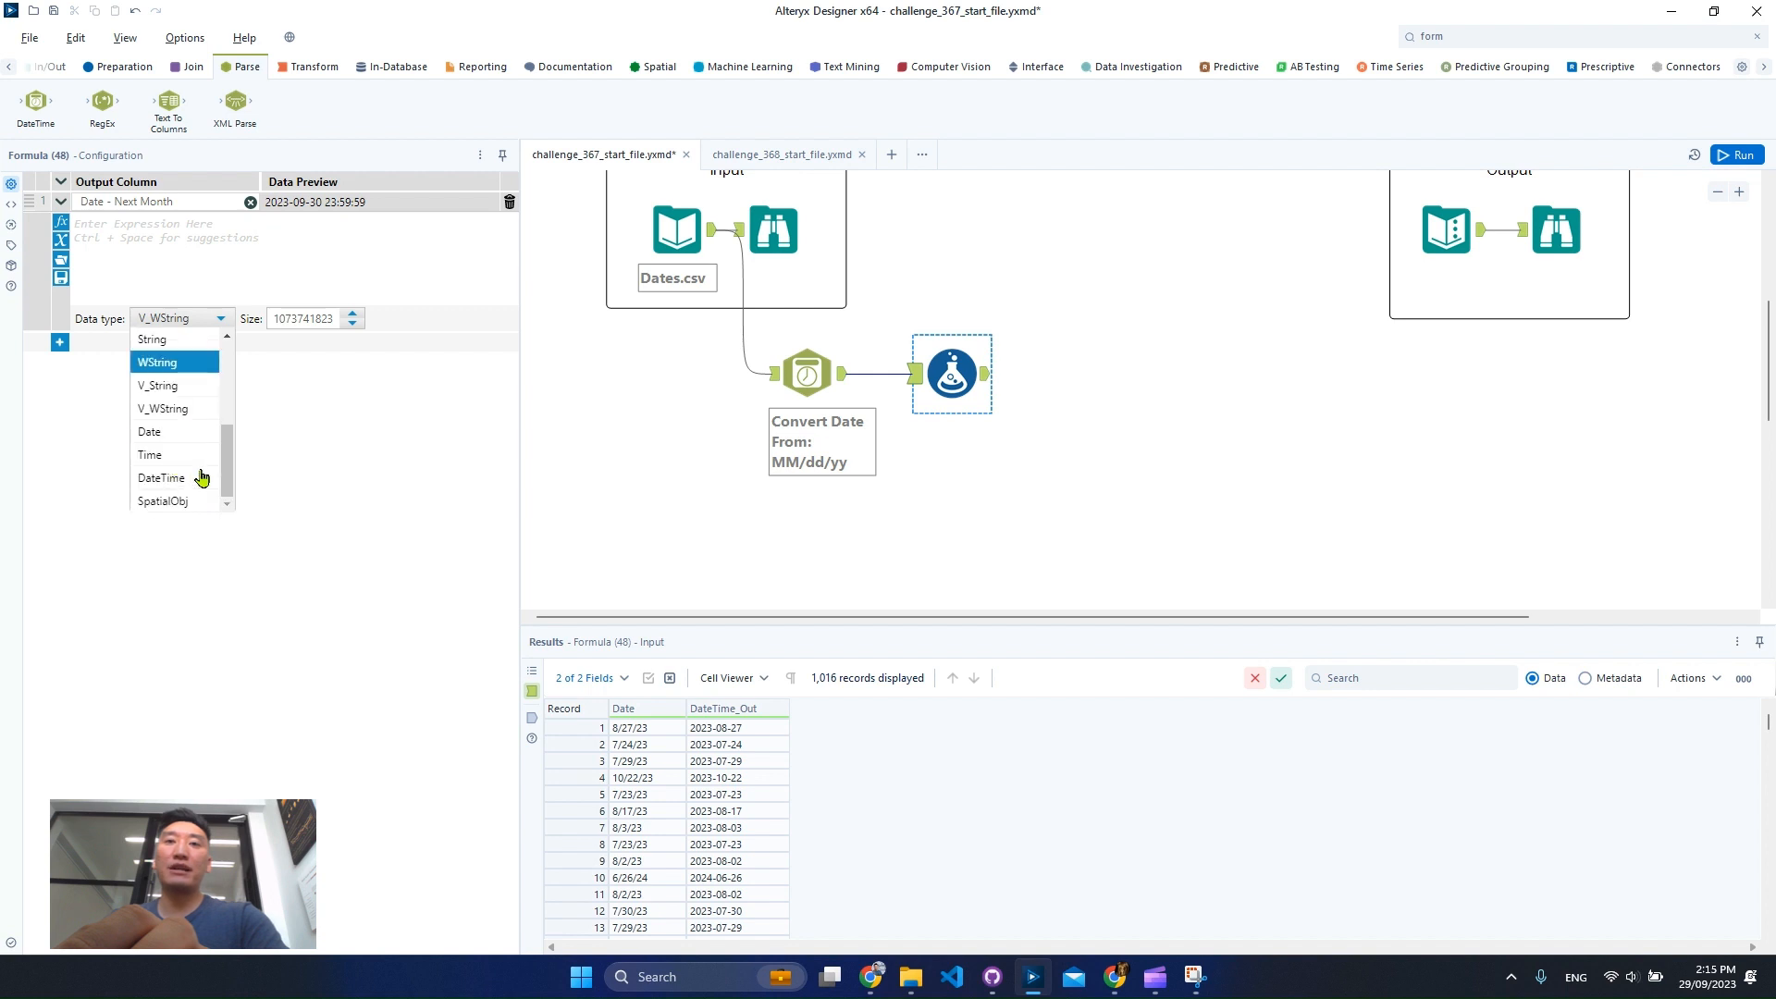
left_click(199, 447)
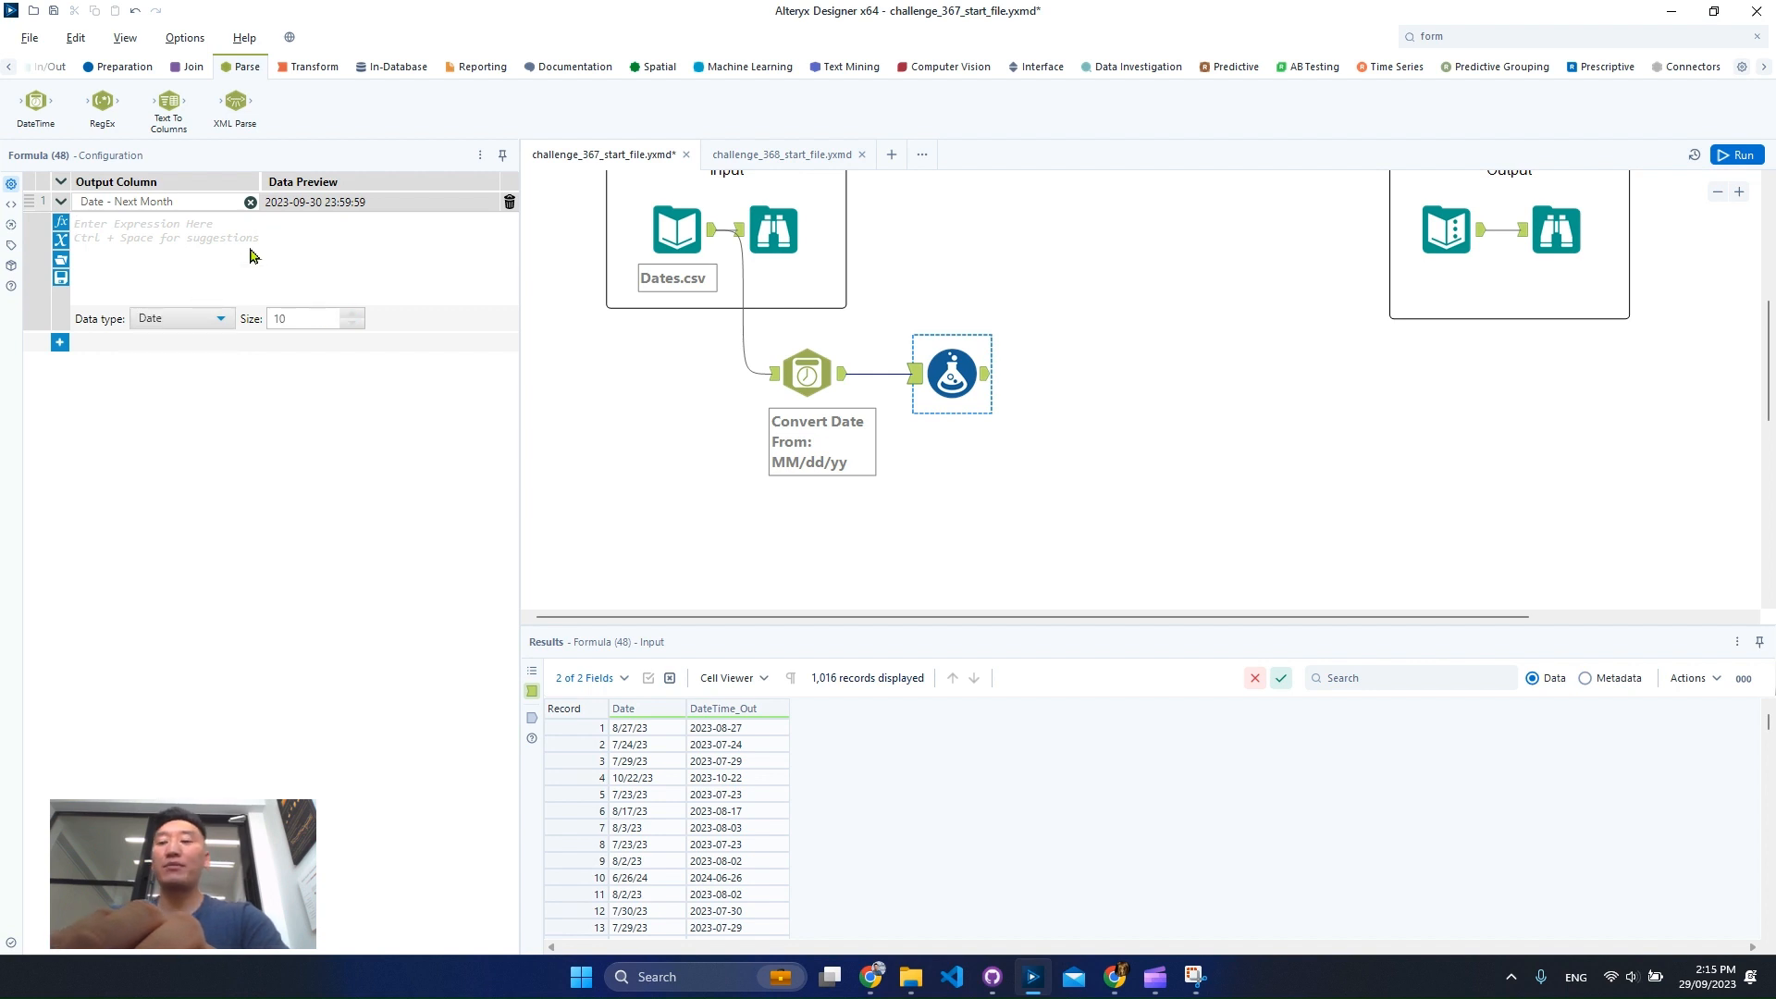
Write the expression DateTimeAdd([DateTime_Out],1,'month') for the Date - Next Month column.
type("DateTime")
key("Return")
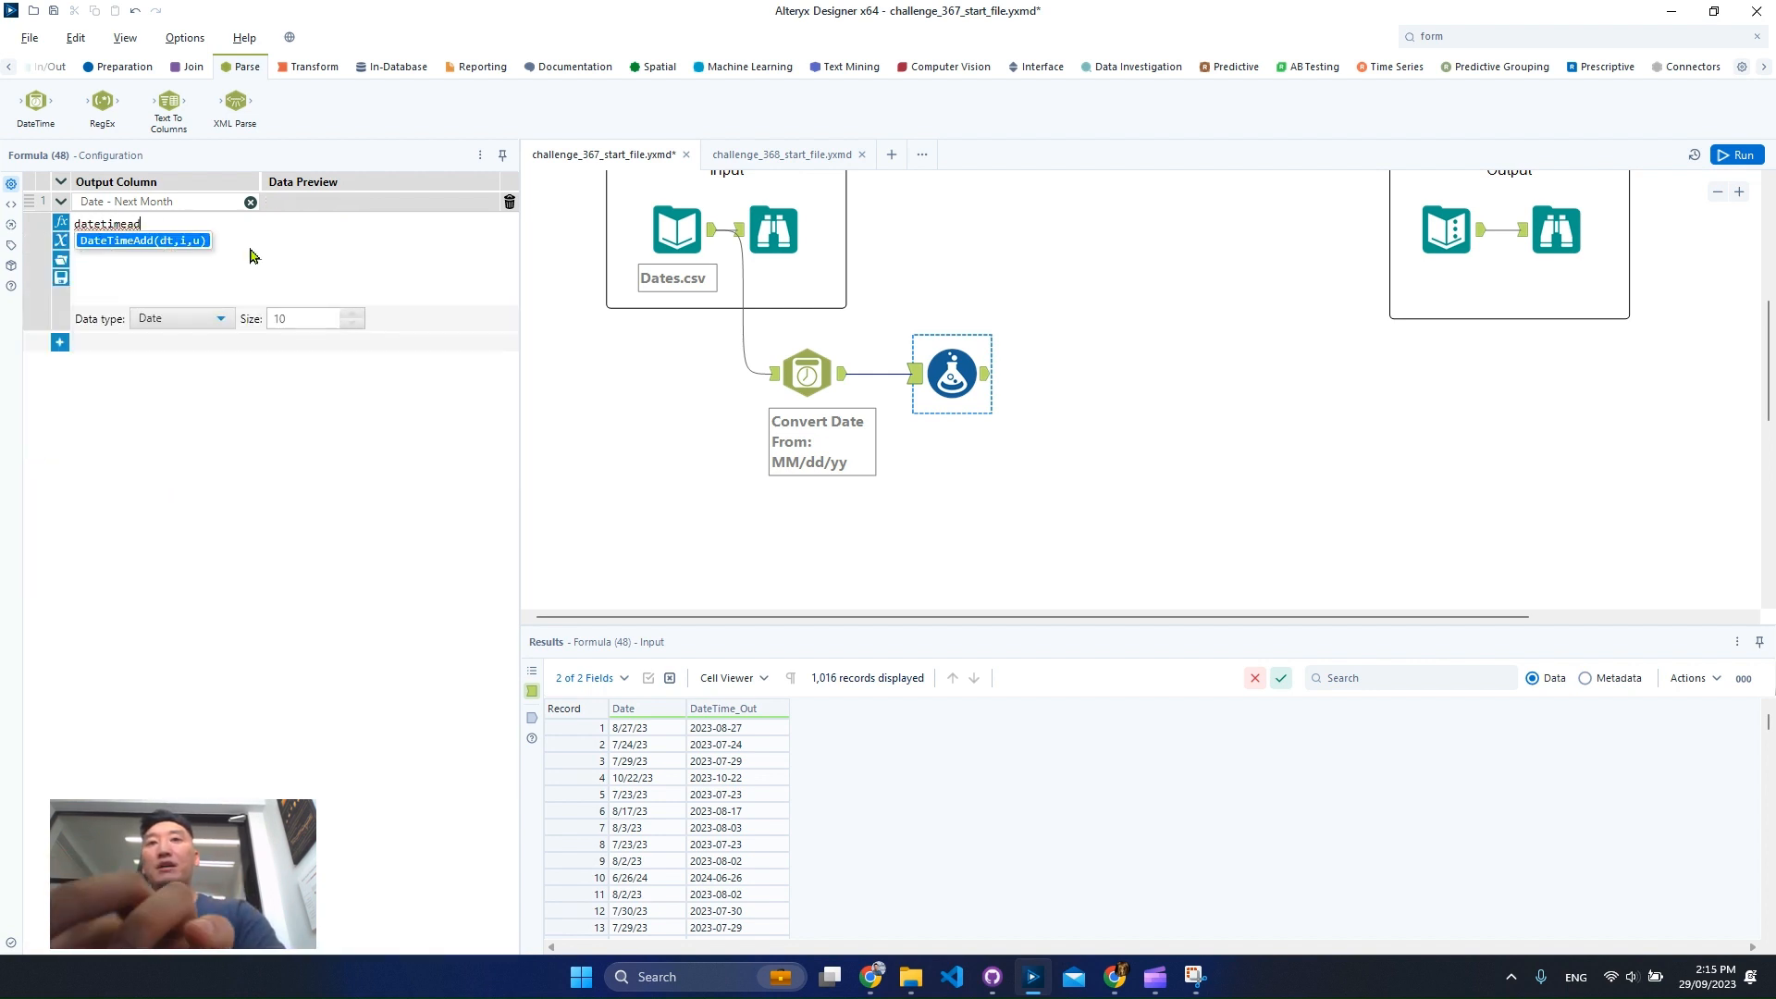
type("date")
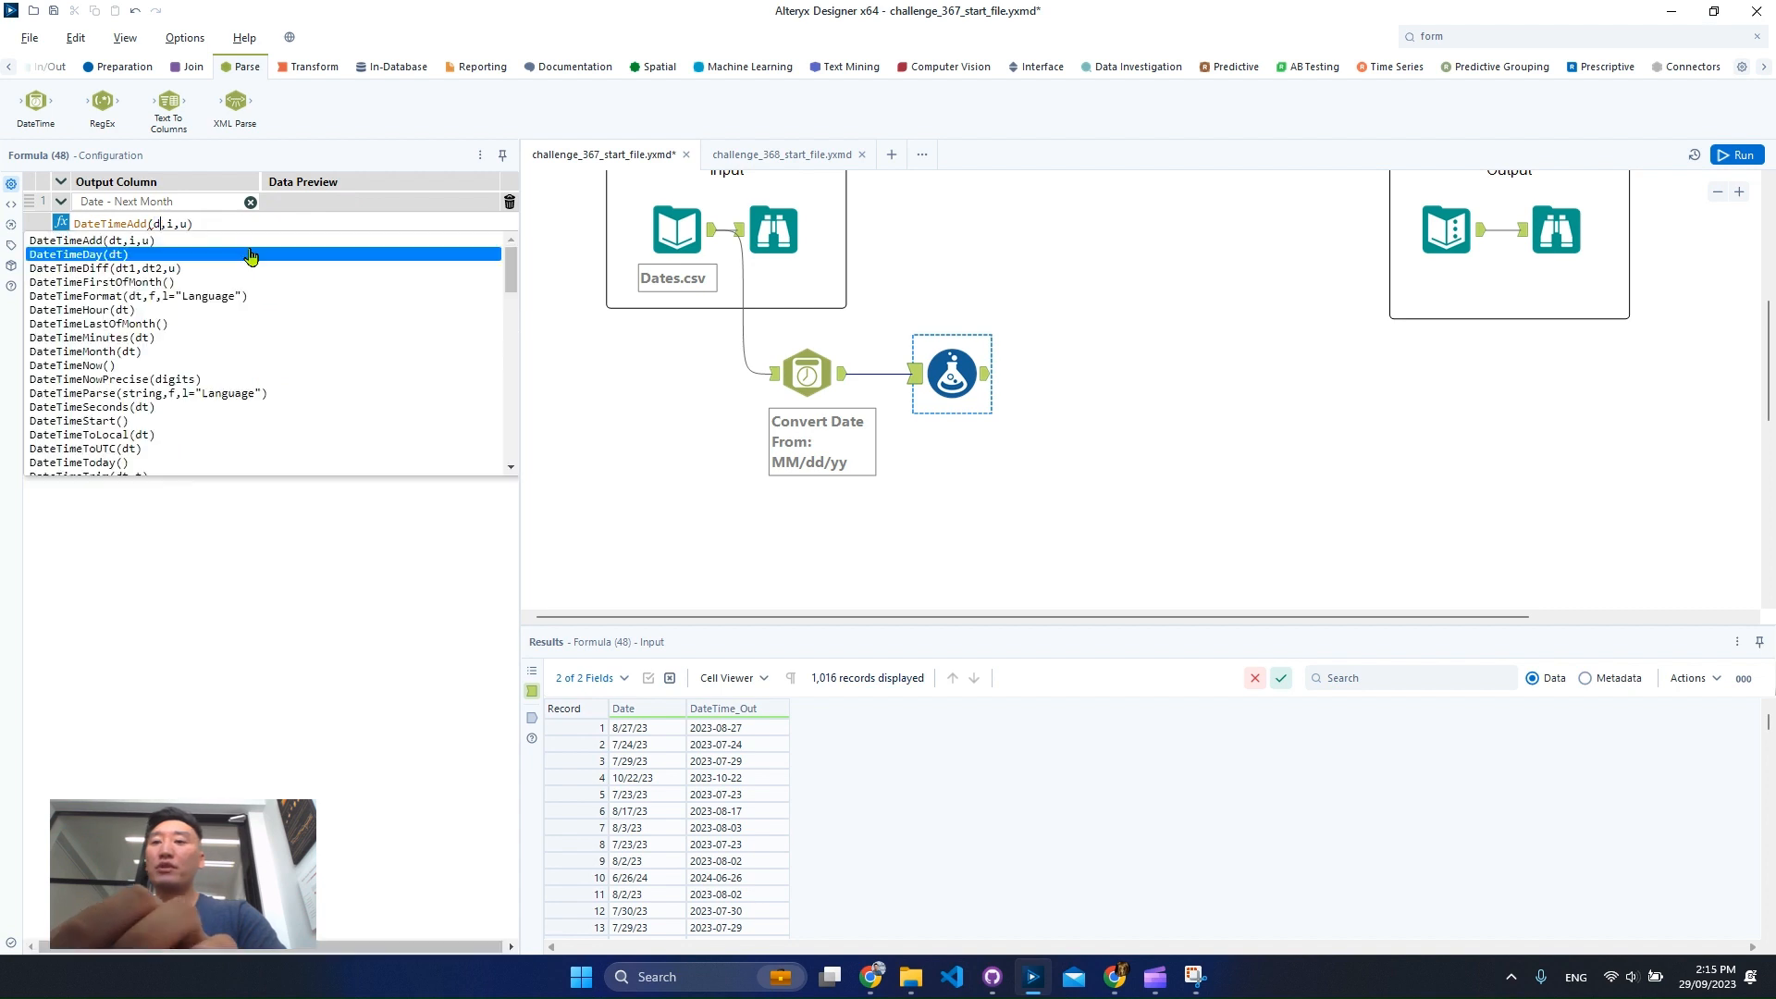
scroll(236, 305, "down", 2)
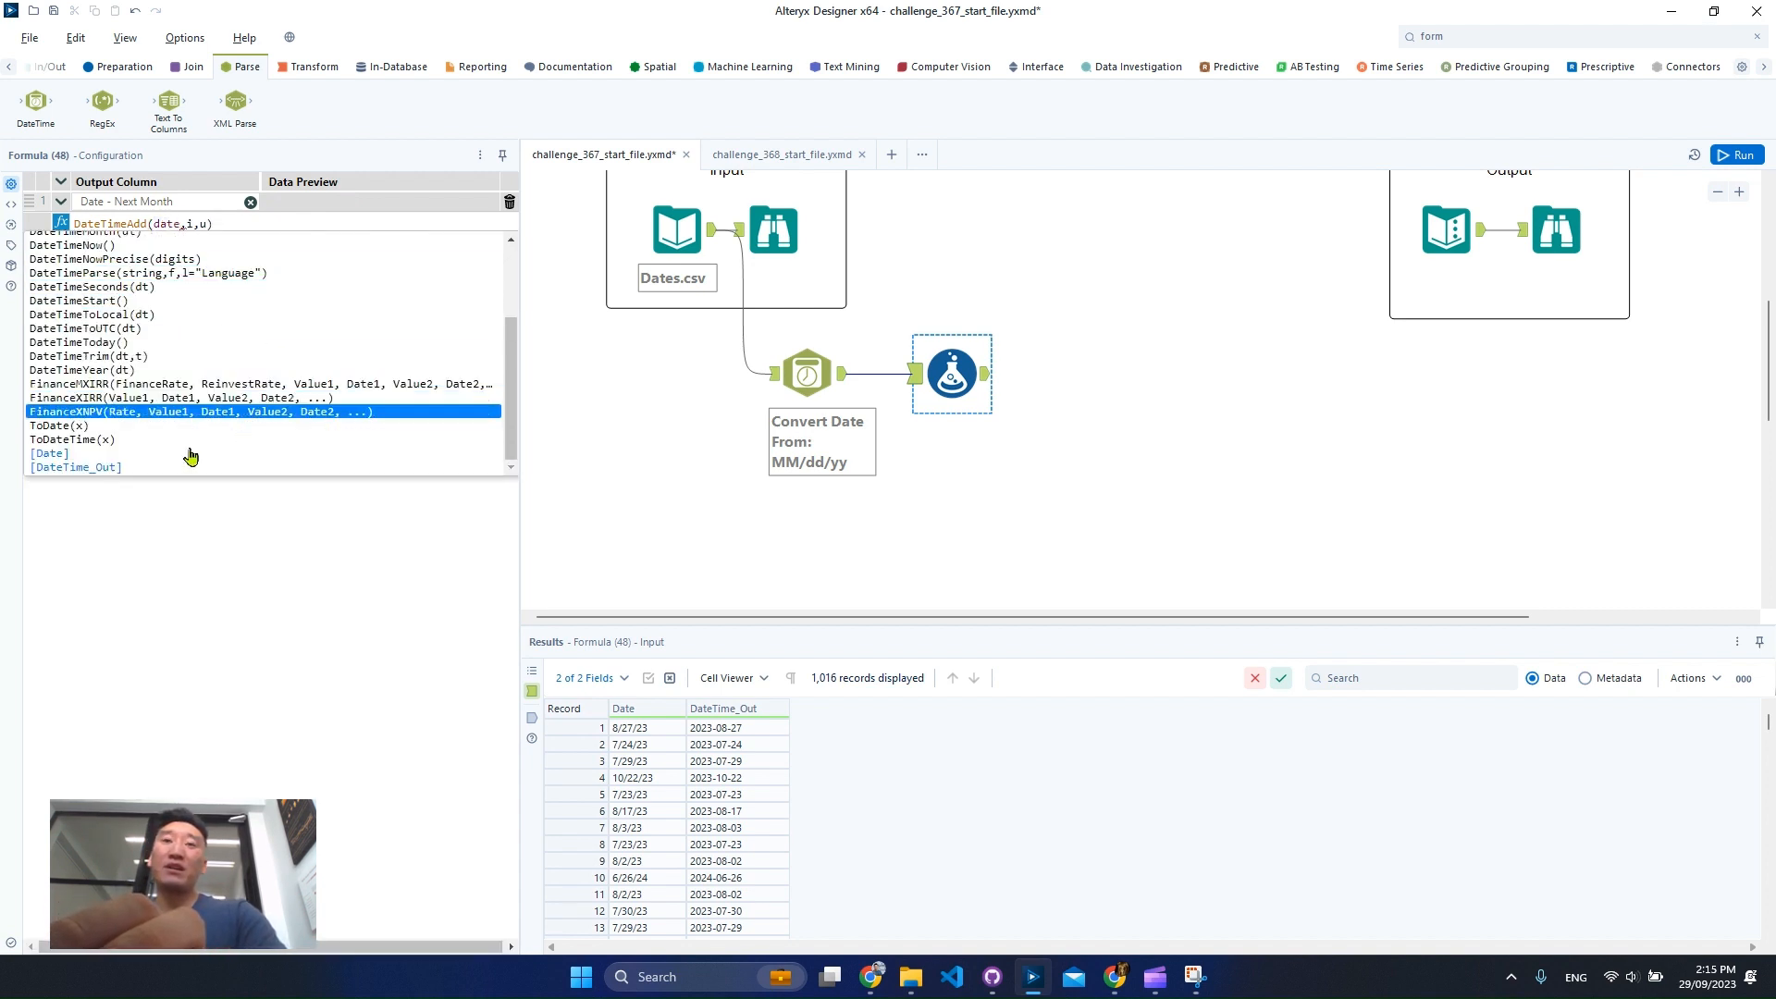
scroll(230, 342, "up", 3)
scroll(226, 323, "down", 3)
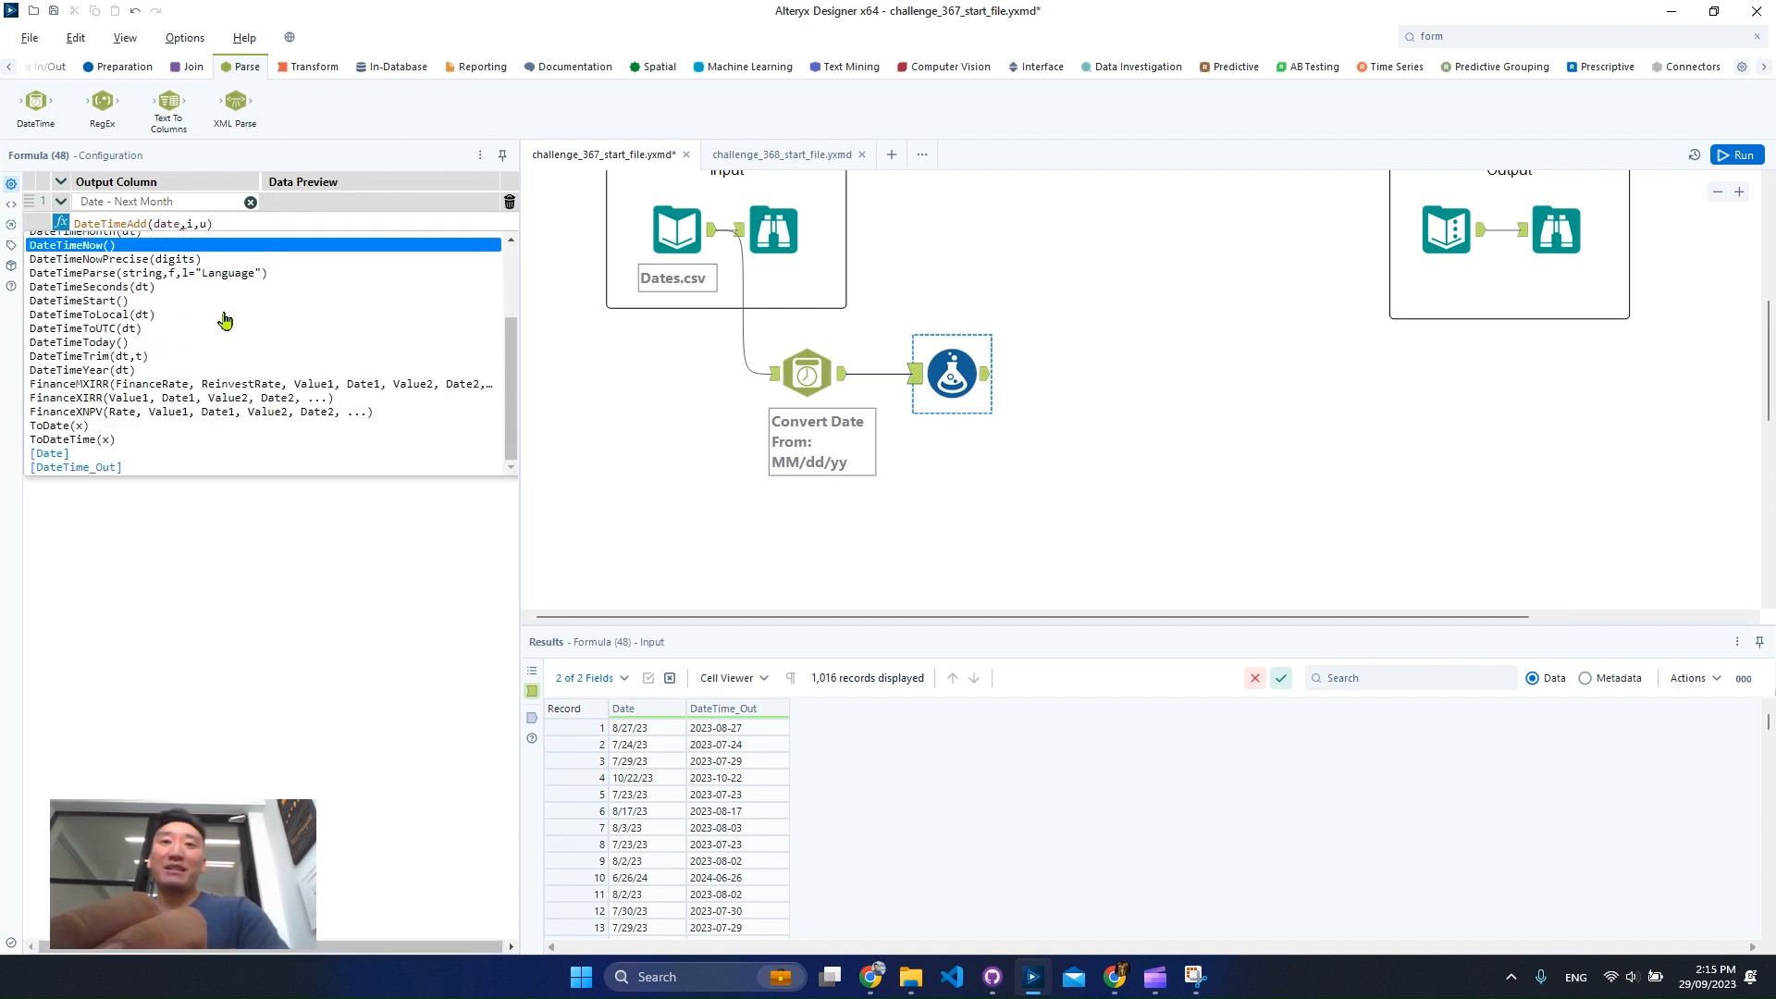
left_click(135, 468)
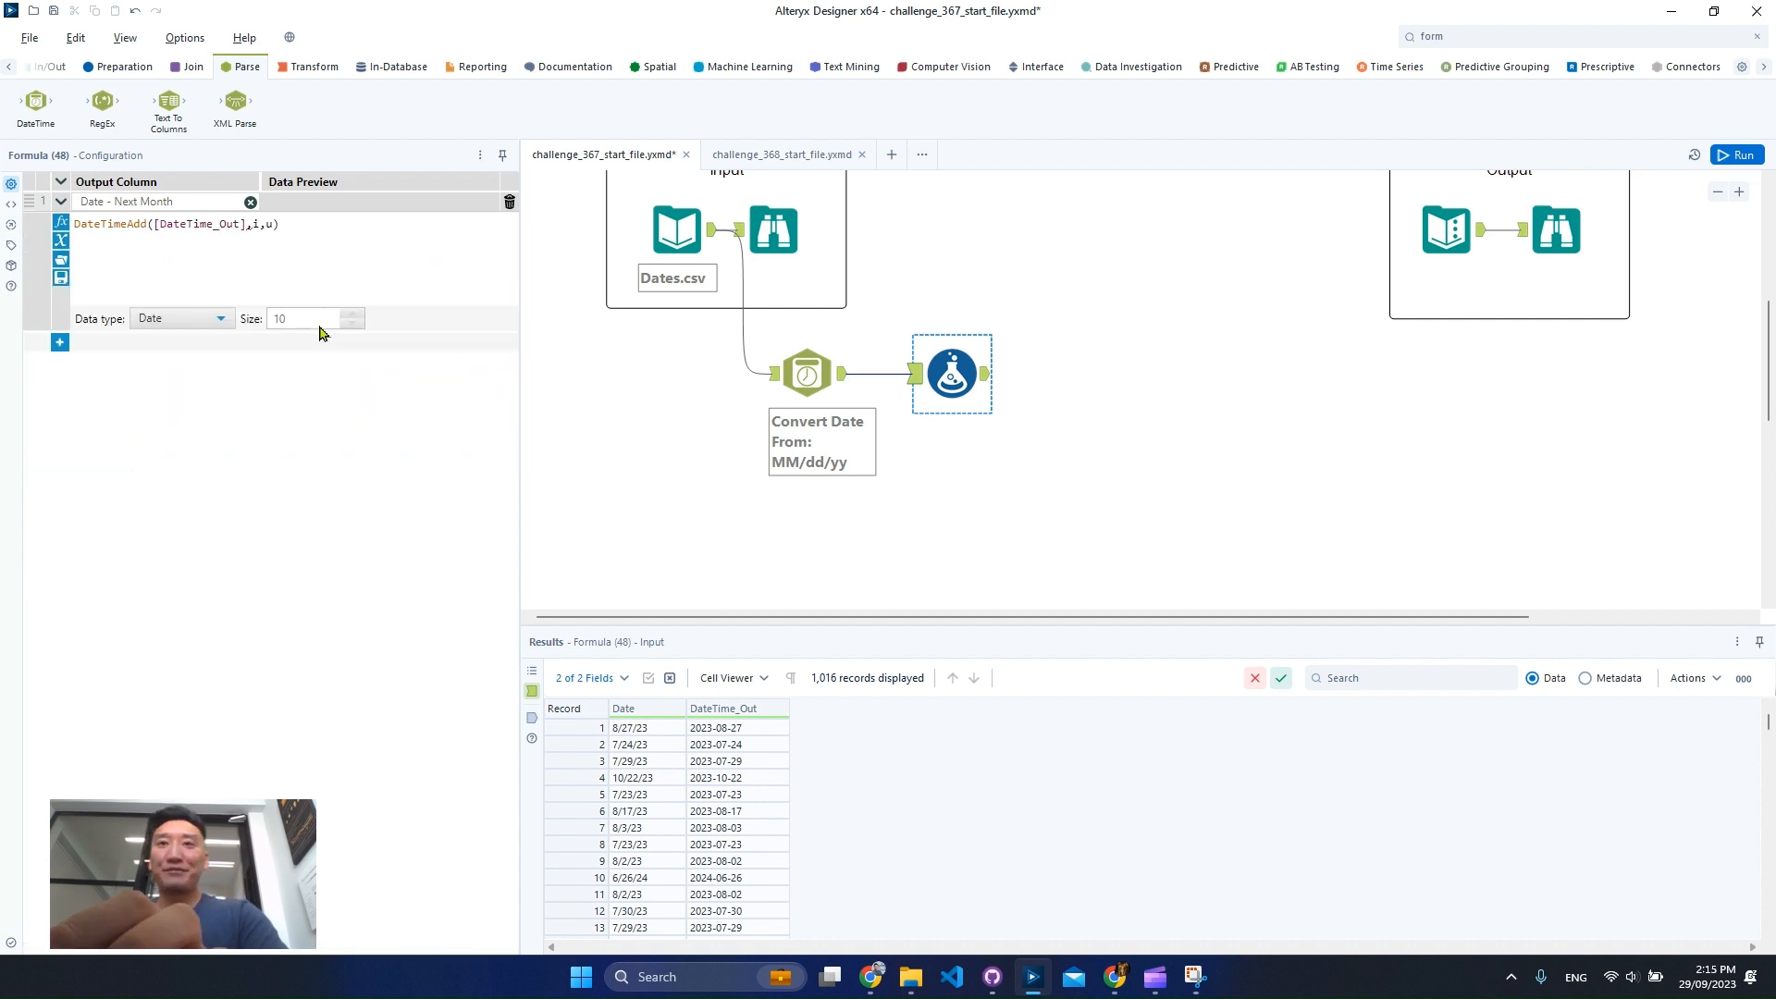
key("Delete")
type("1")
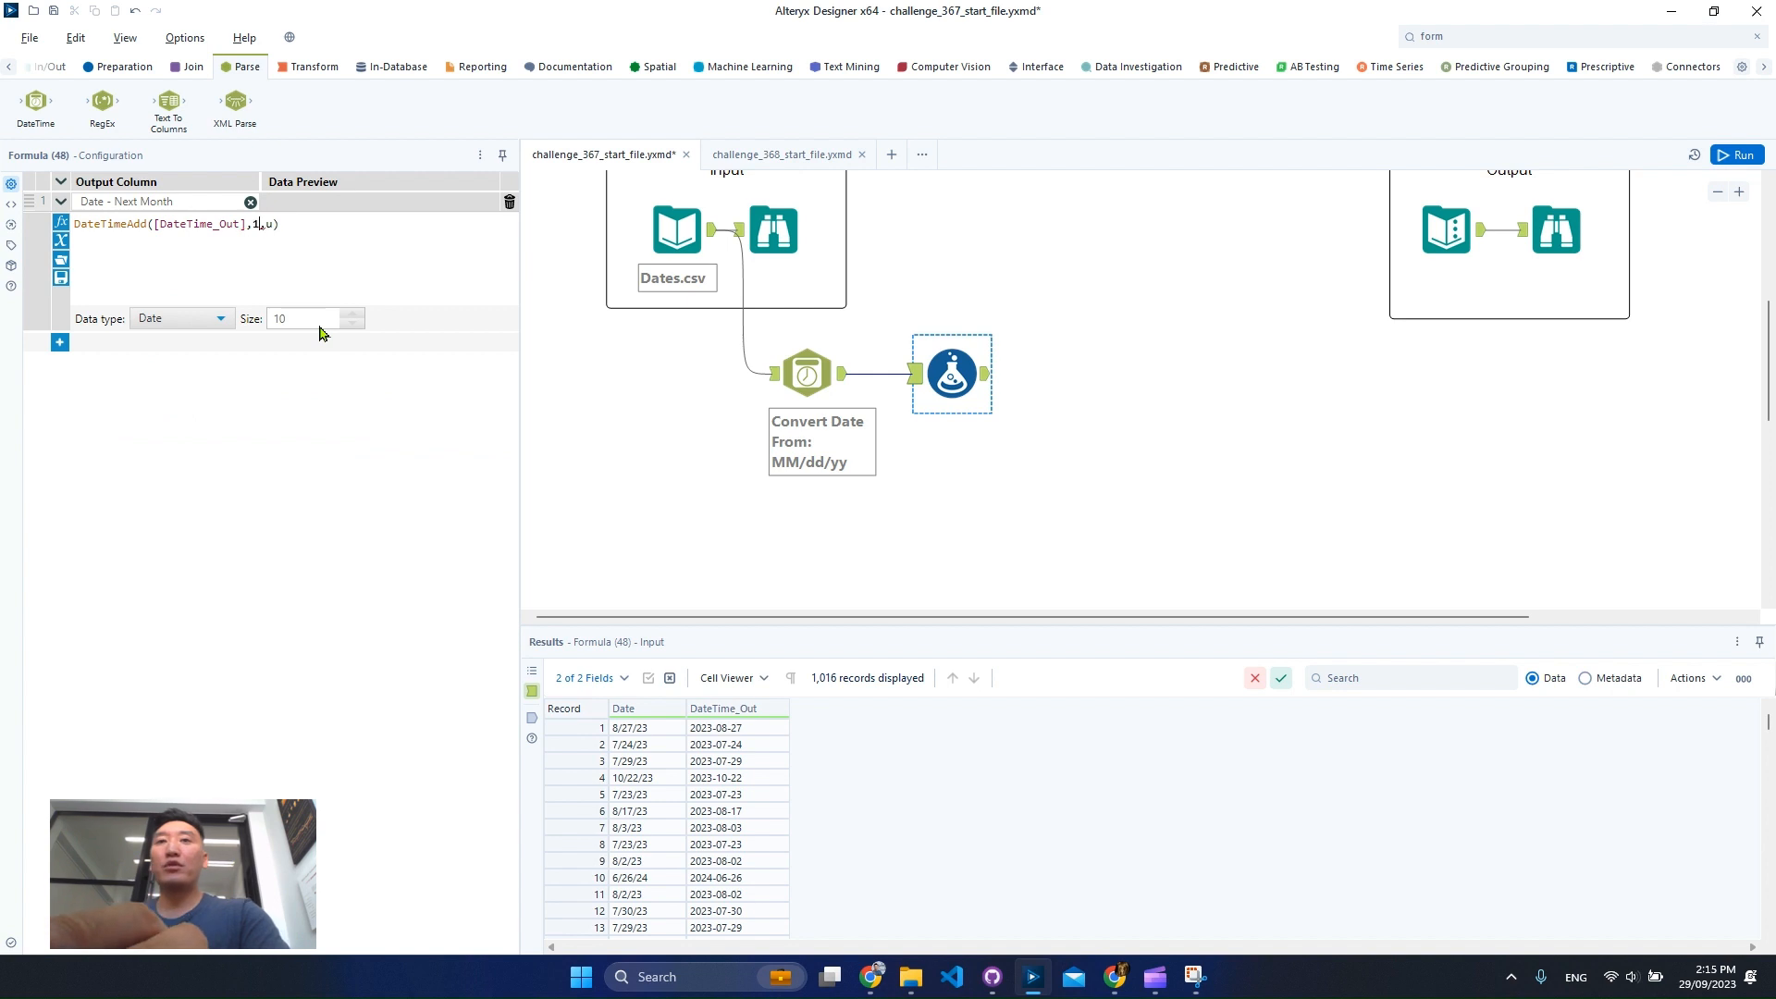
key("Delete")
type("'mo")
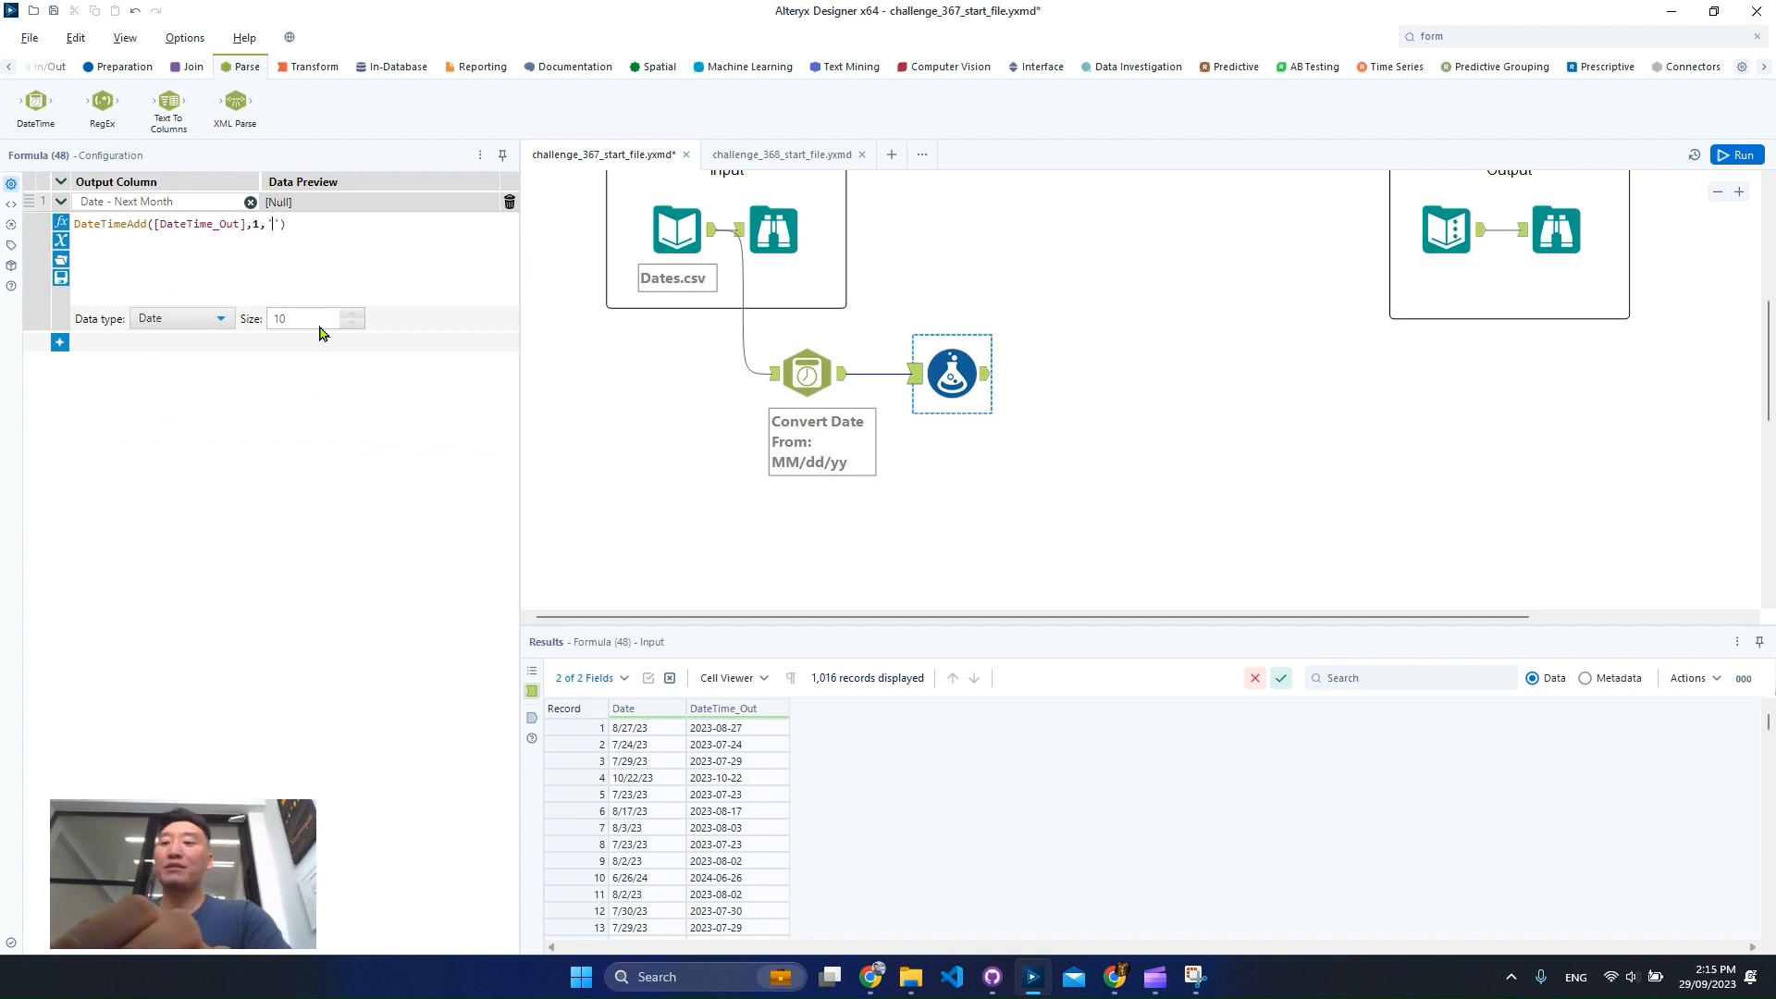
type("nth")
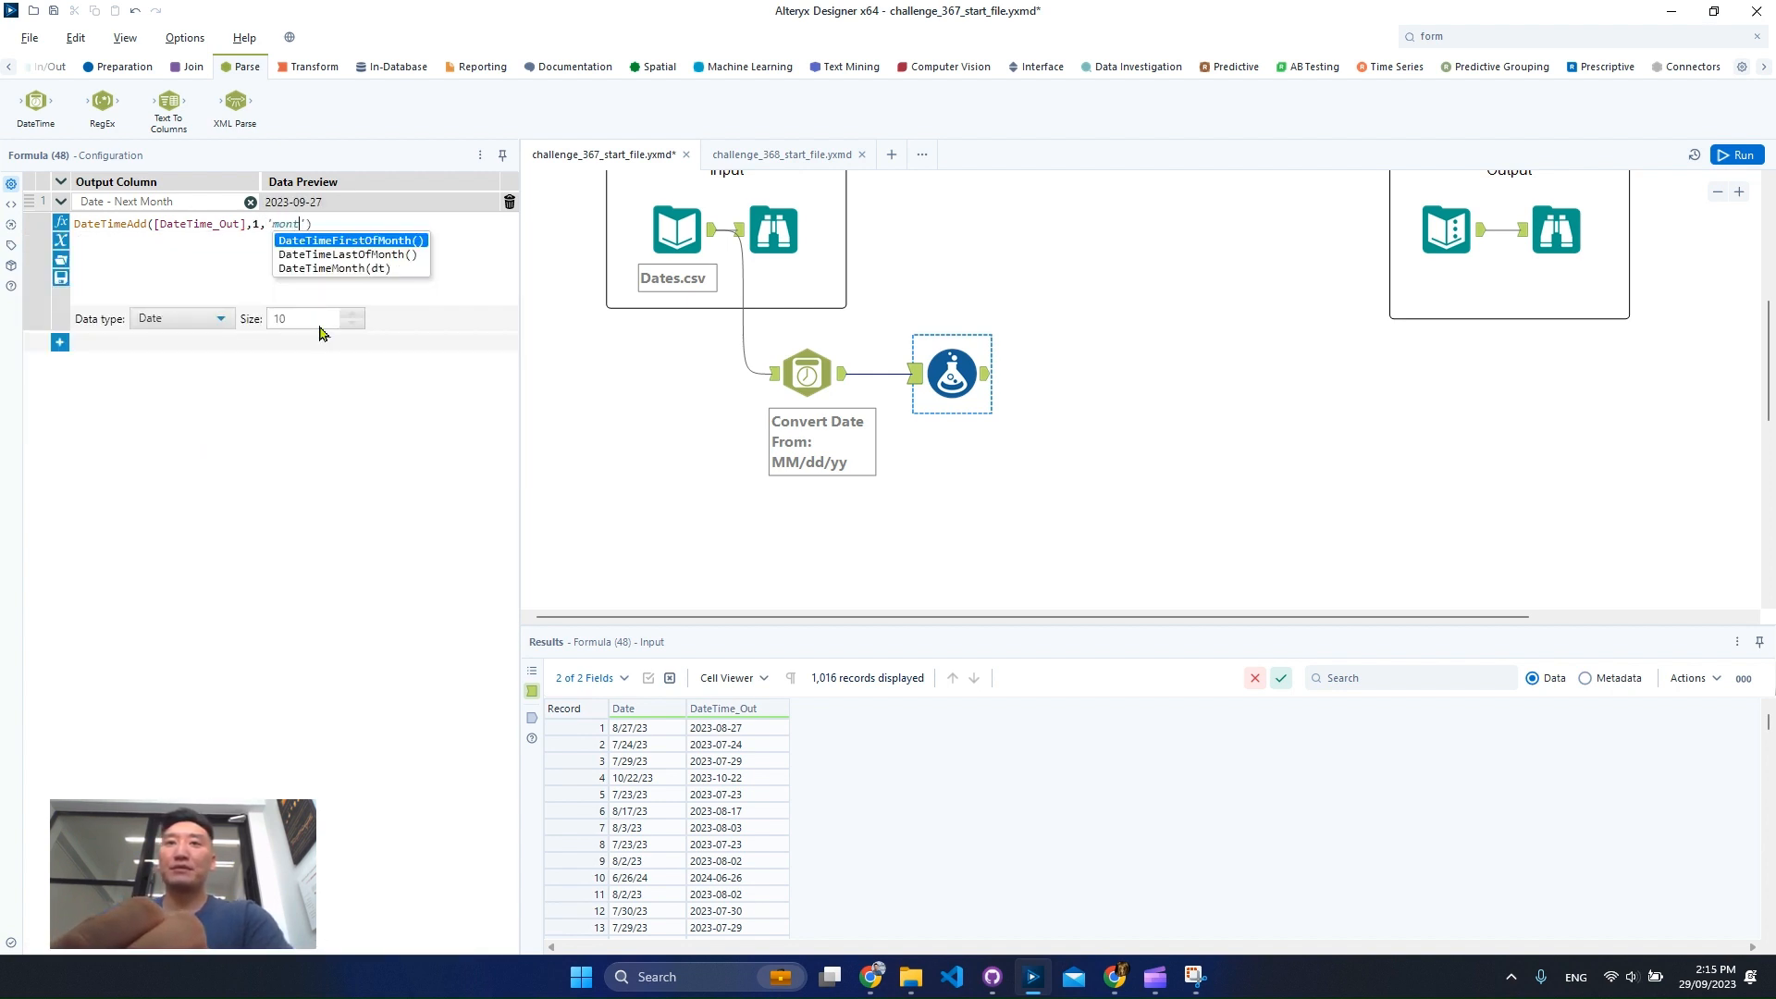
left_click(257, 589)
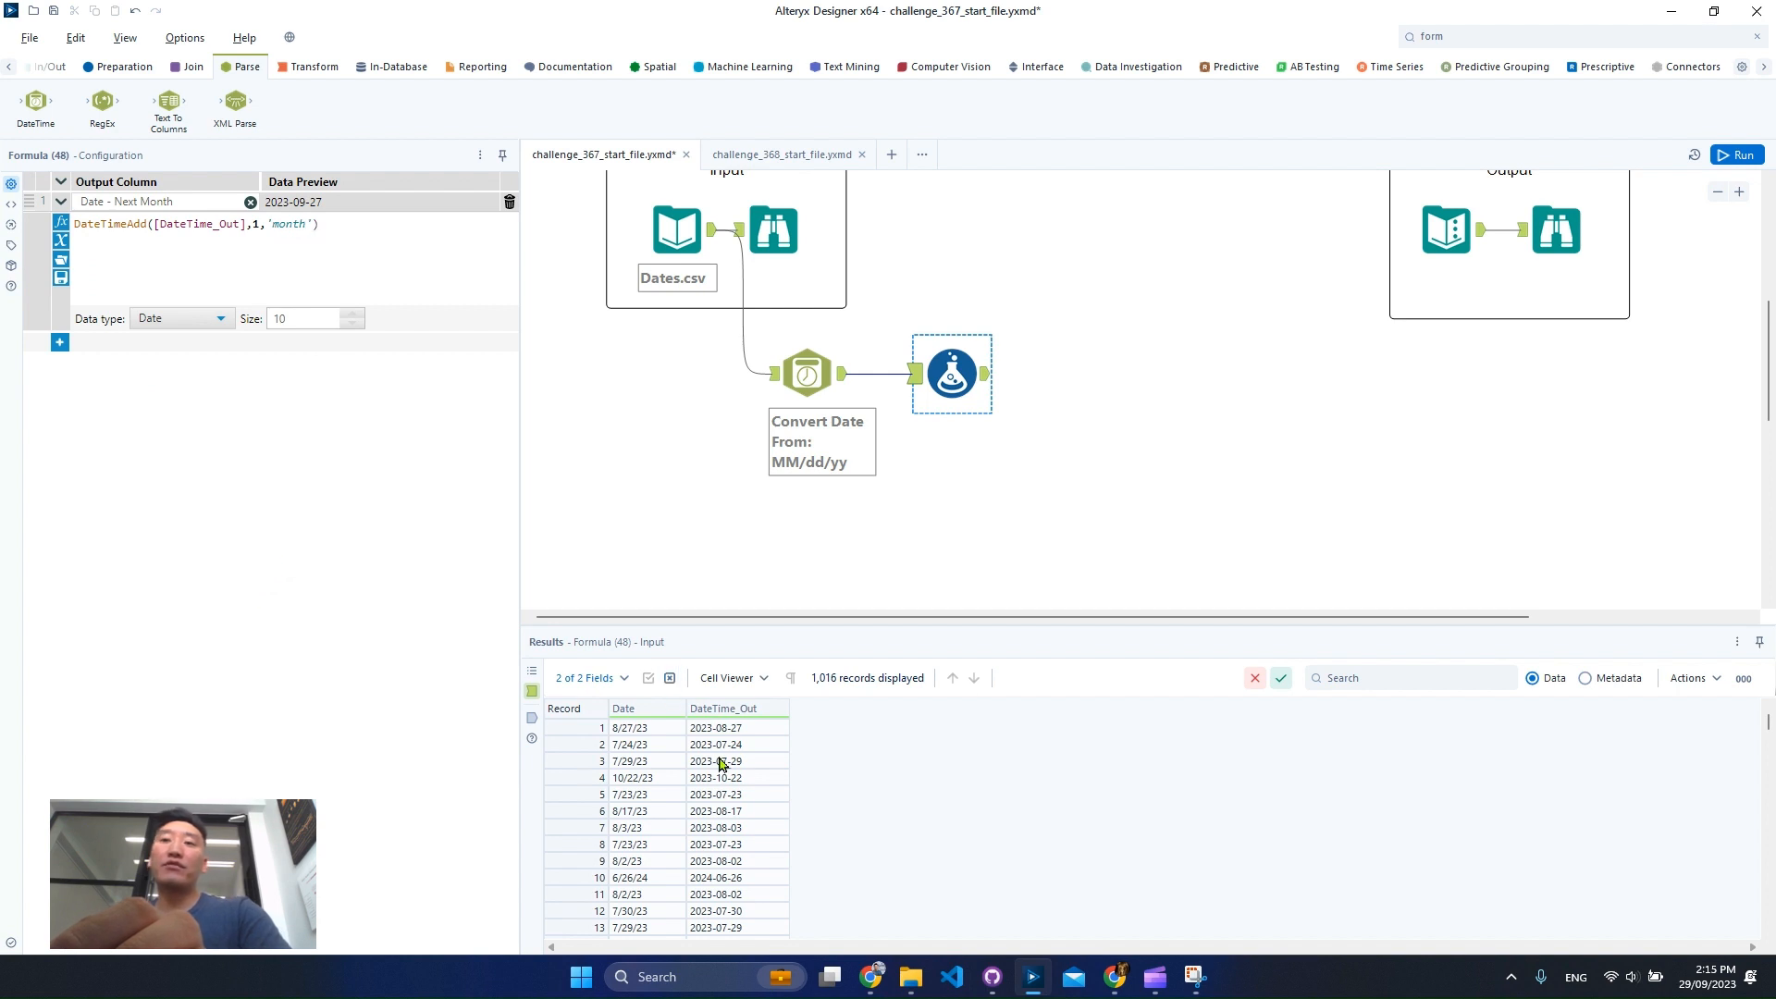
Compare the formula's data preview with the DateTime_Out values in the results grid.
left_click(764, 734)
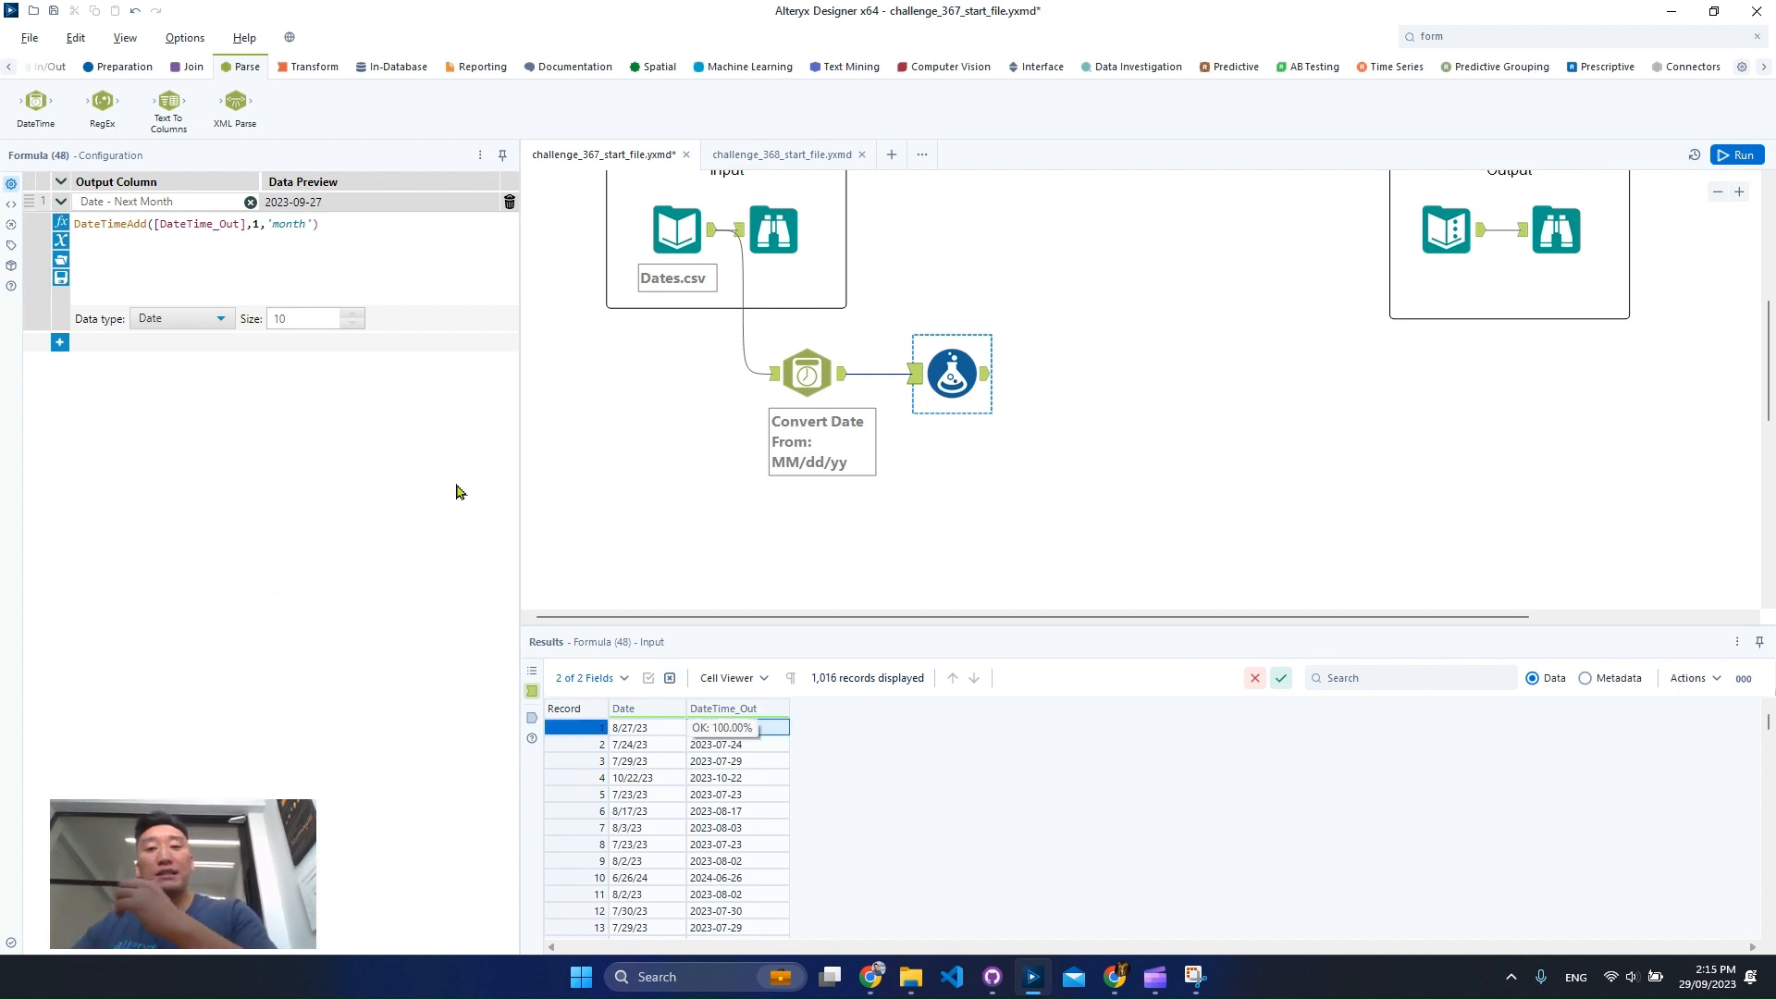
key("ctrl+2")
left_click_drag(246, 172, 336, 227)
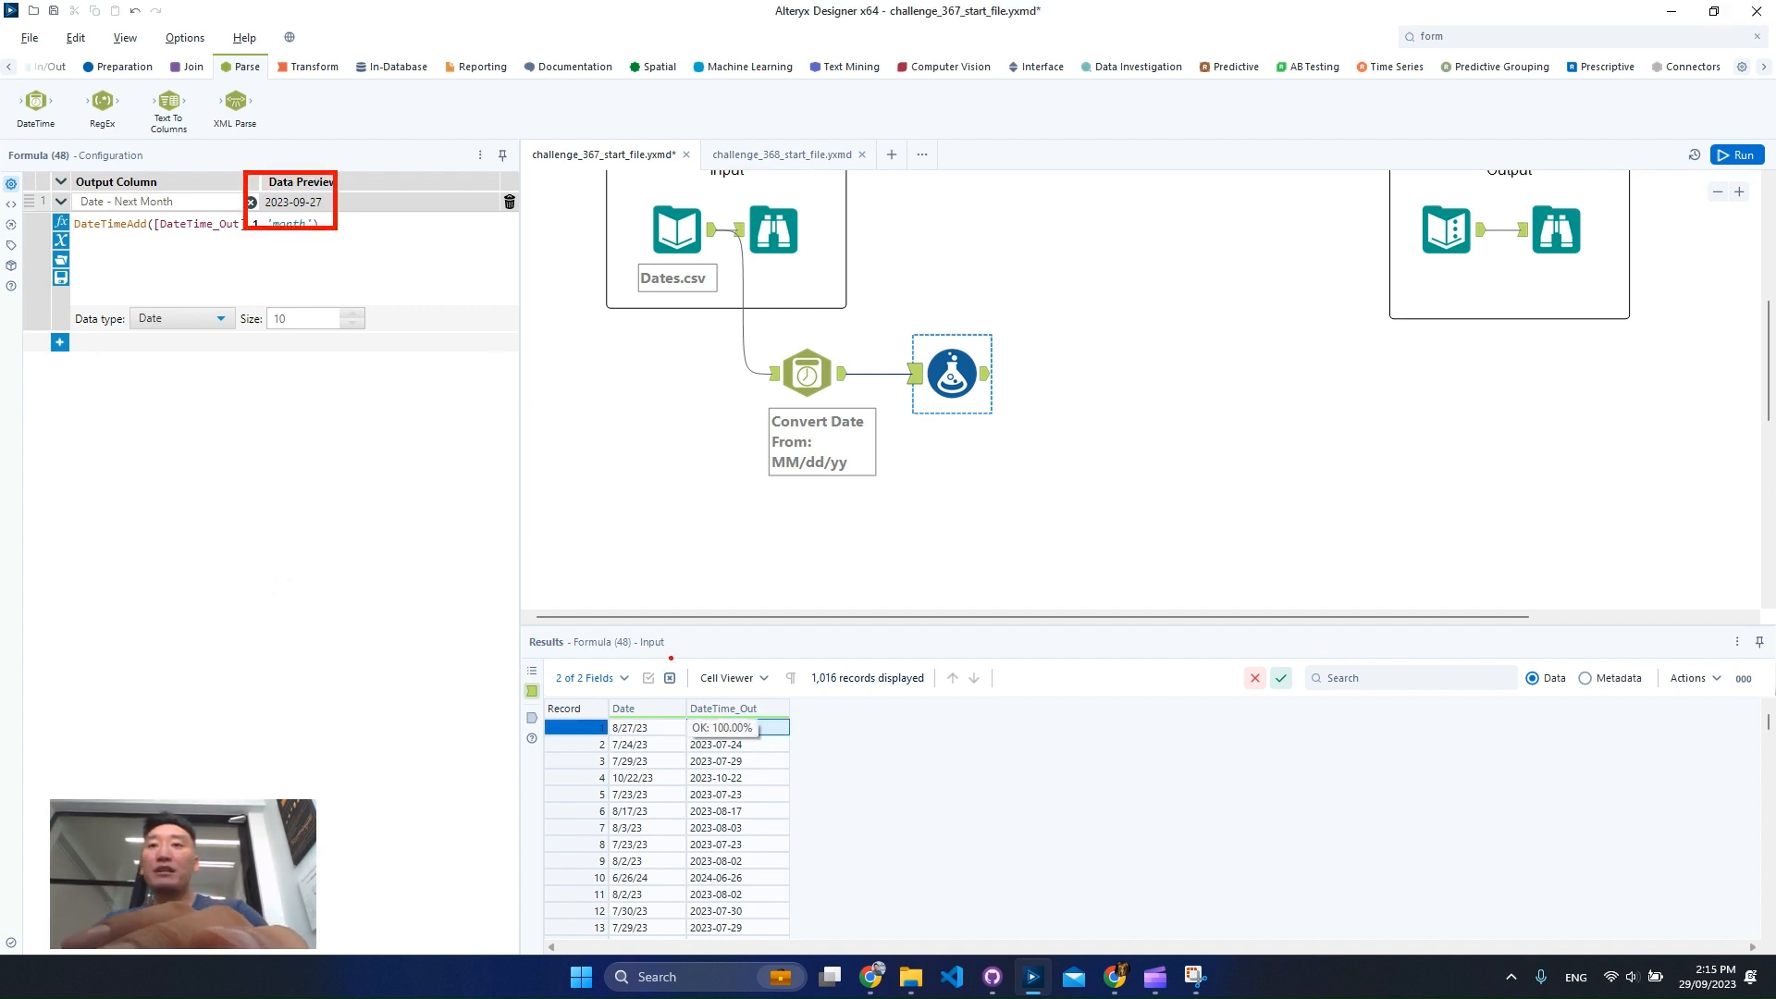
key("Escape")
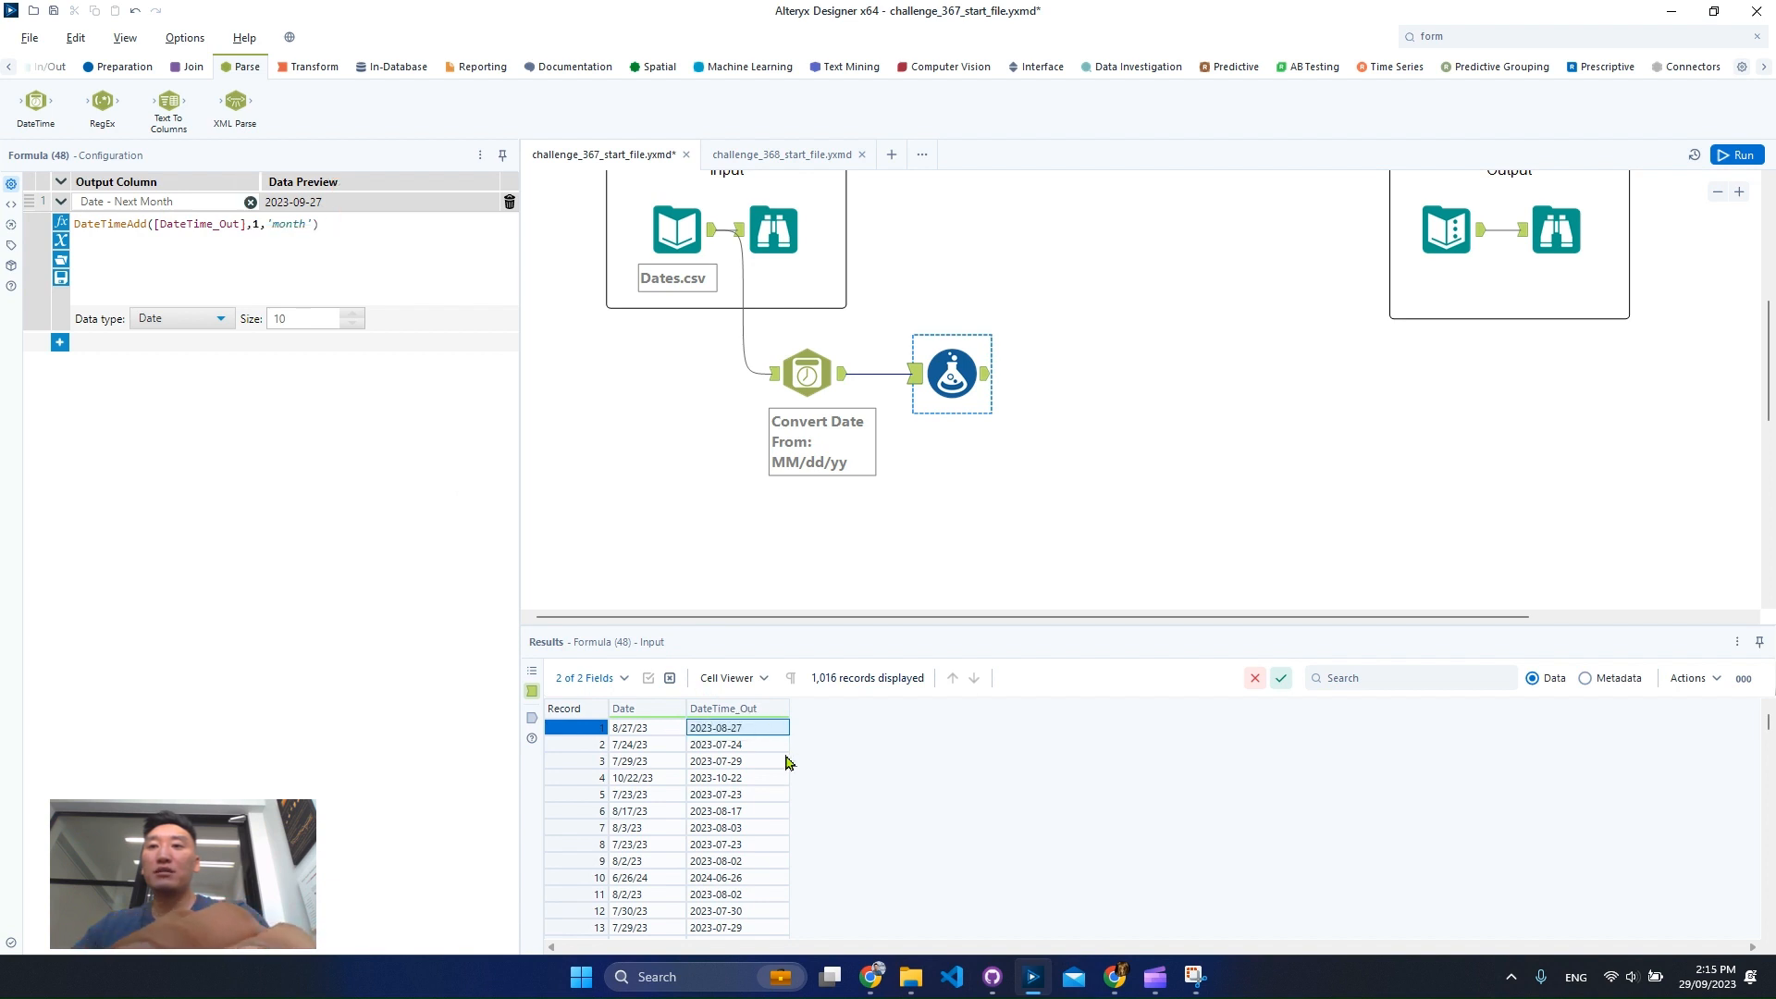
key("ctrl+2")
left_click_drag(665, 687, 800, 740)
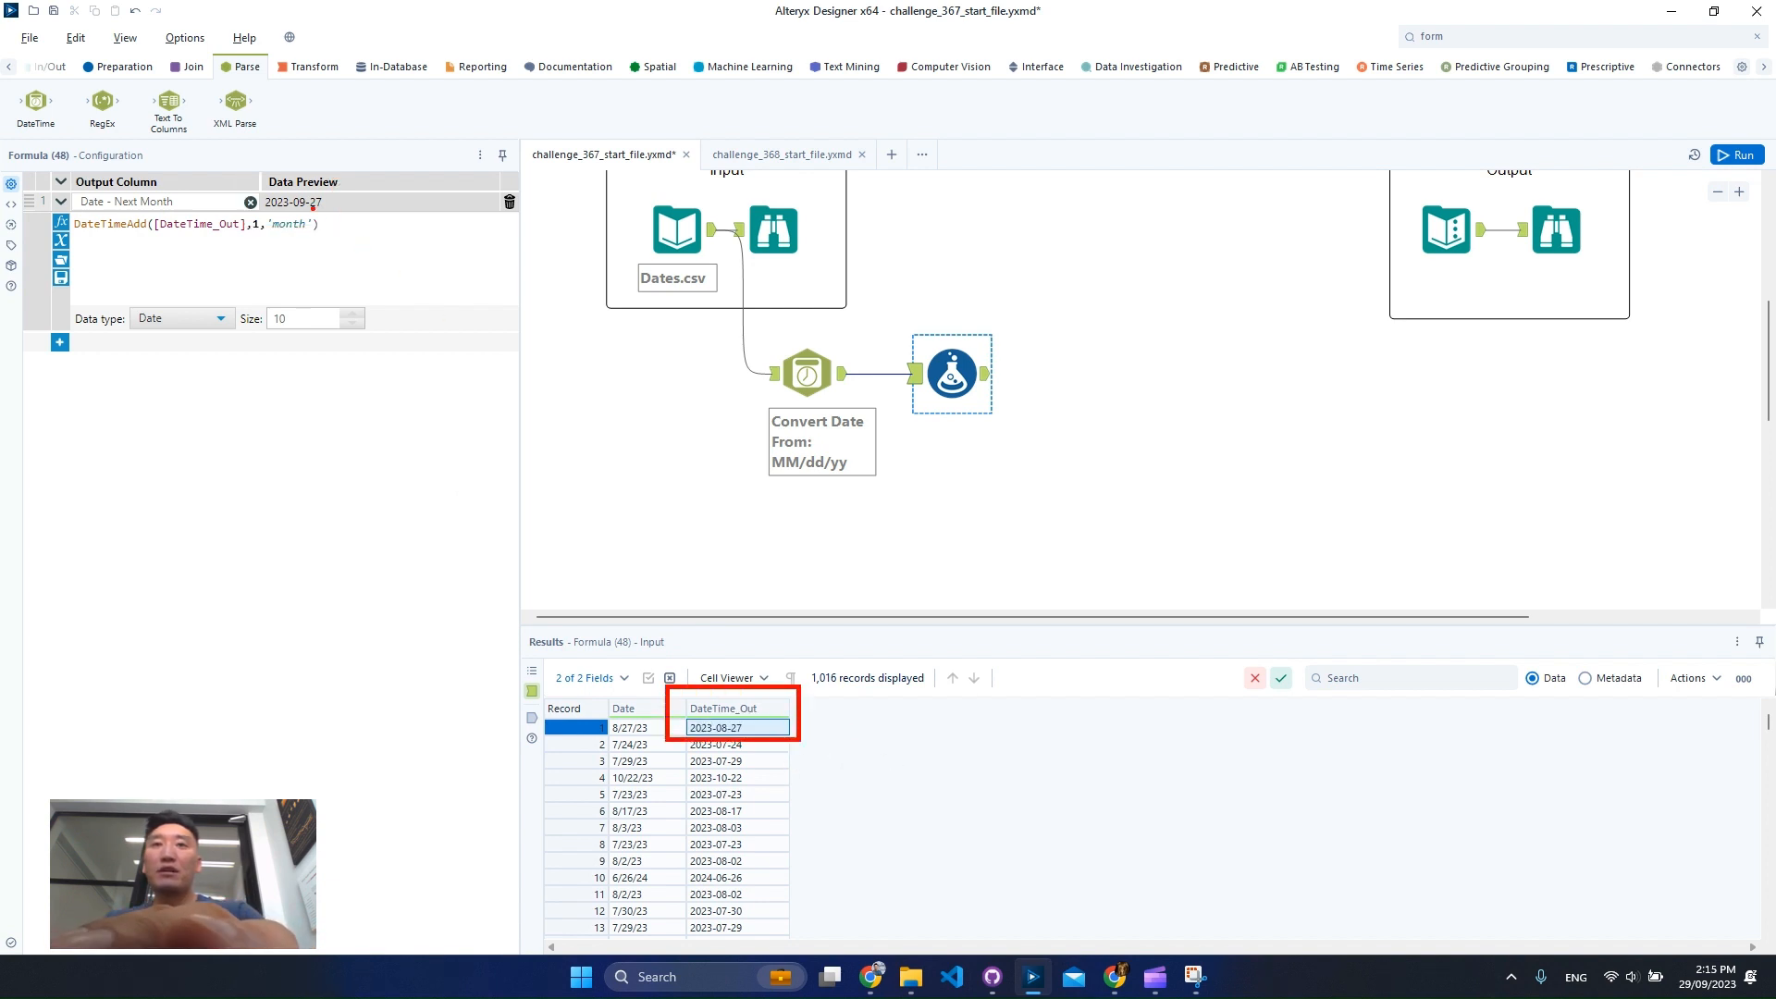
left_click_drag(232, 164, 371, 243)
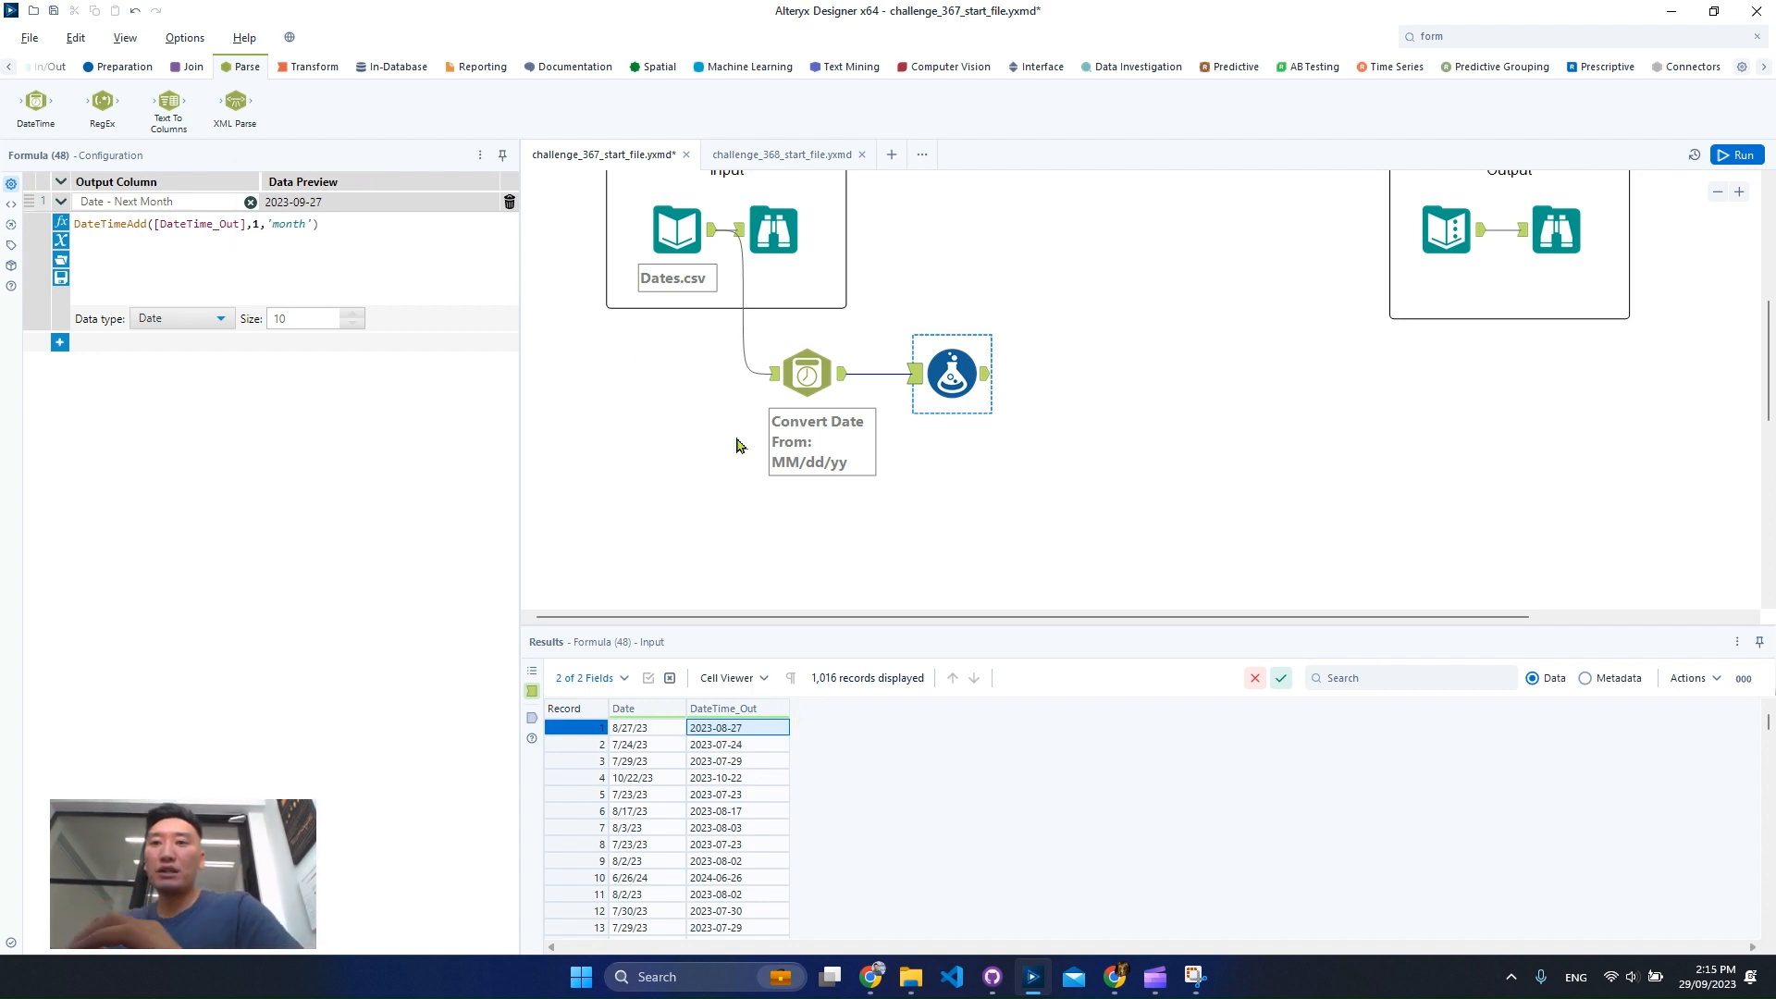
scroll(738, 832, "down", 5)
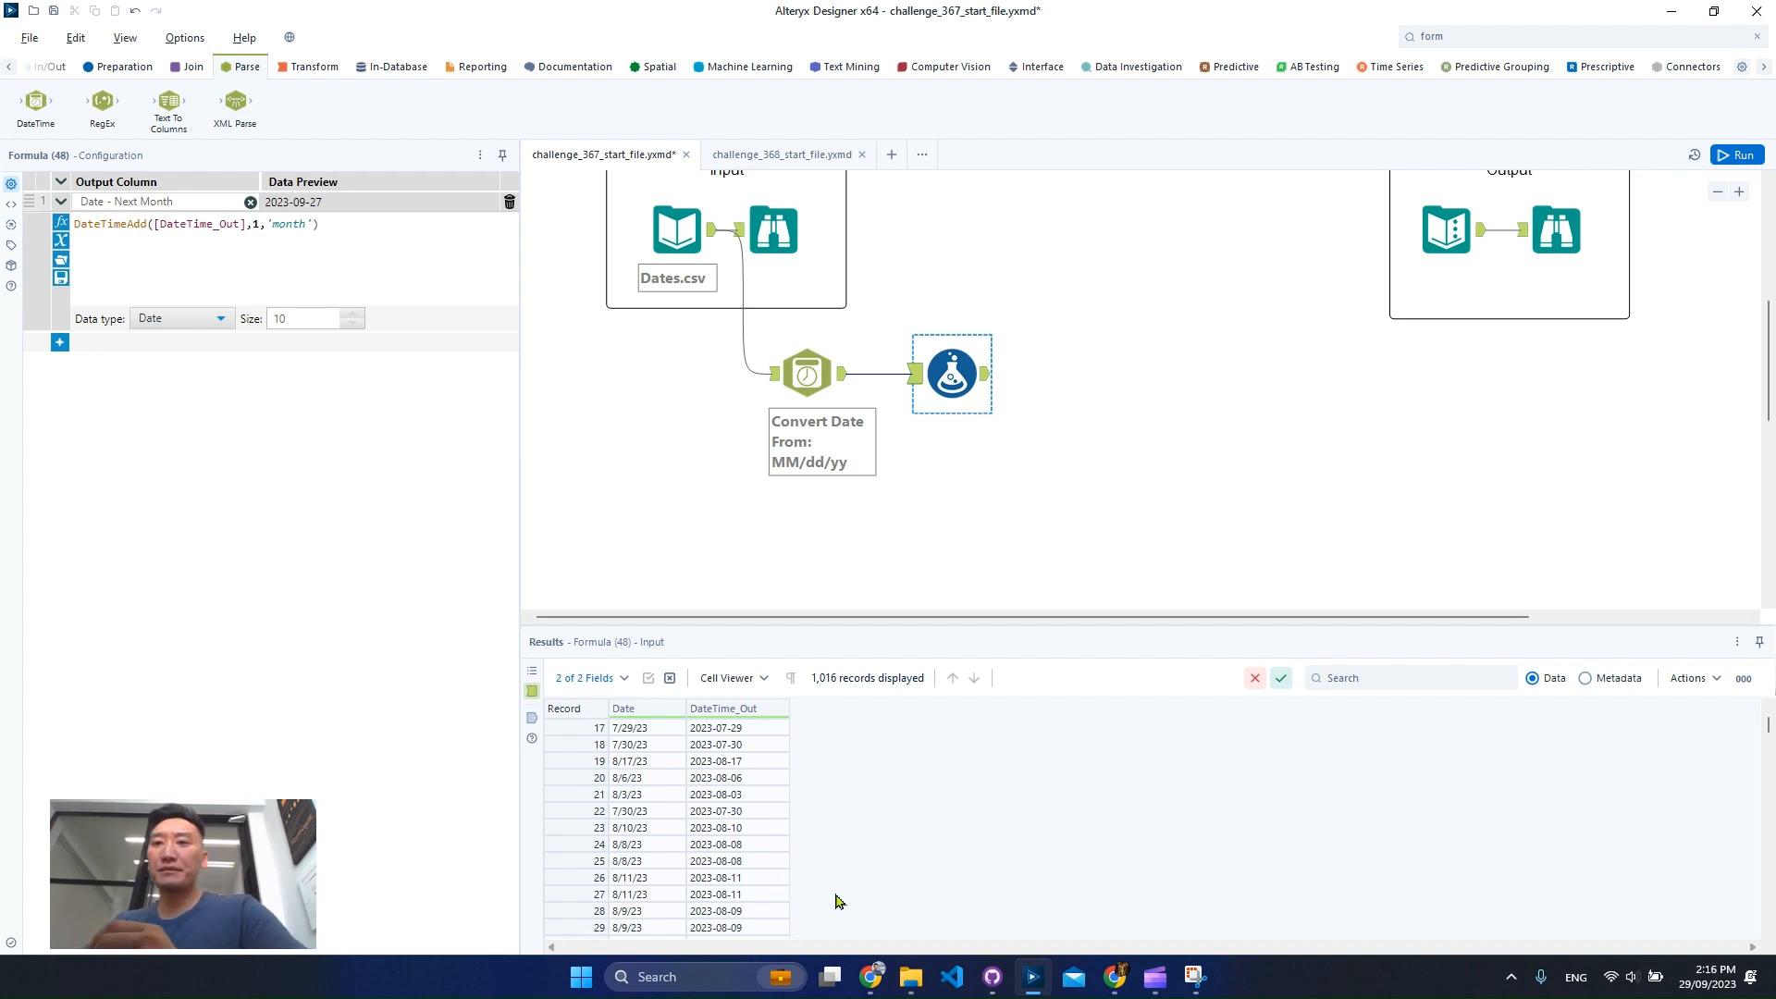
left_click(760, 812)
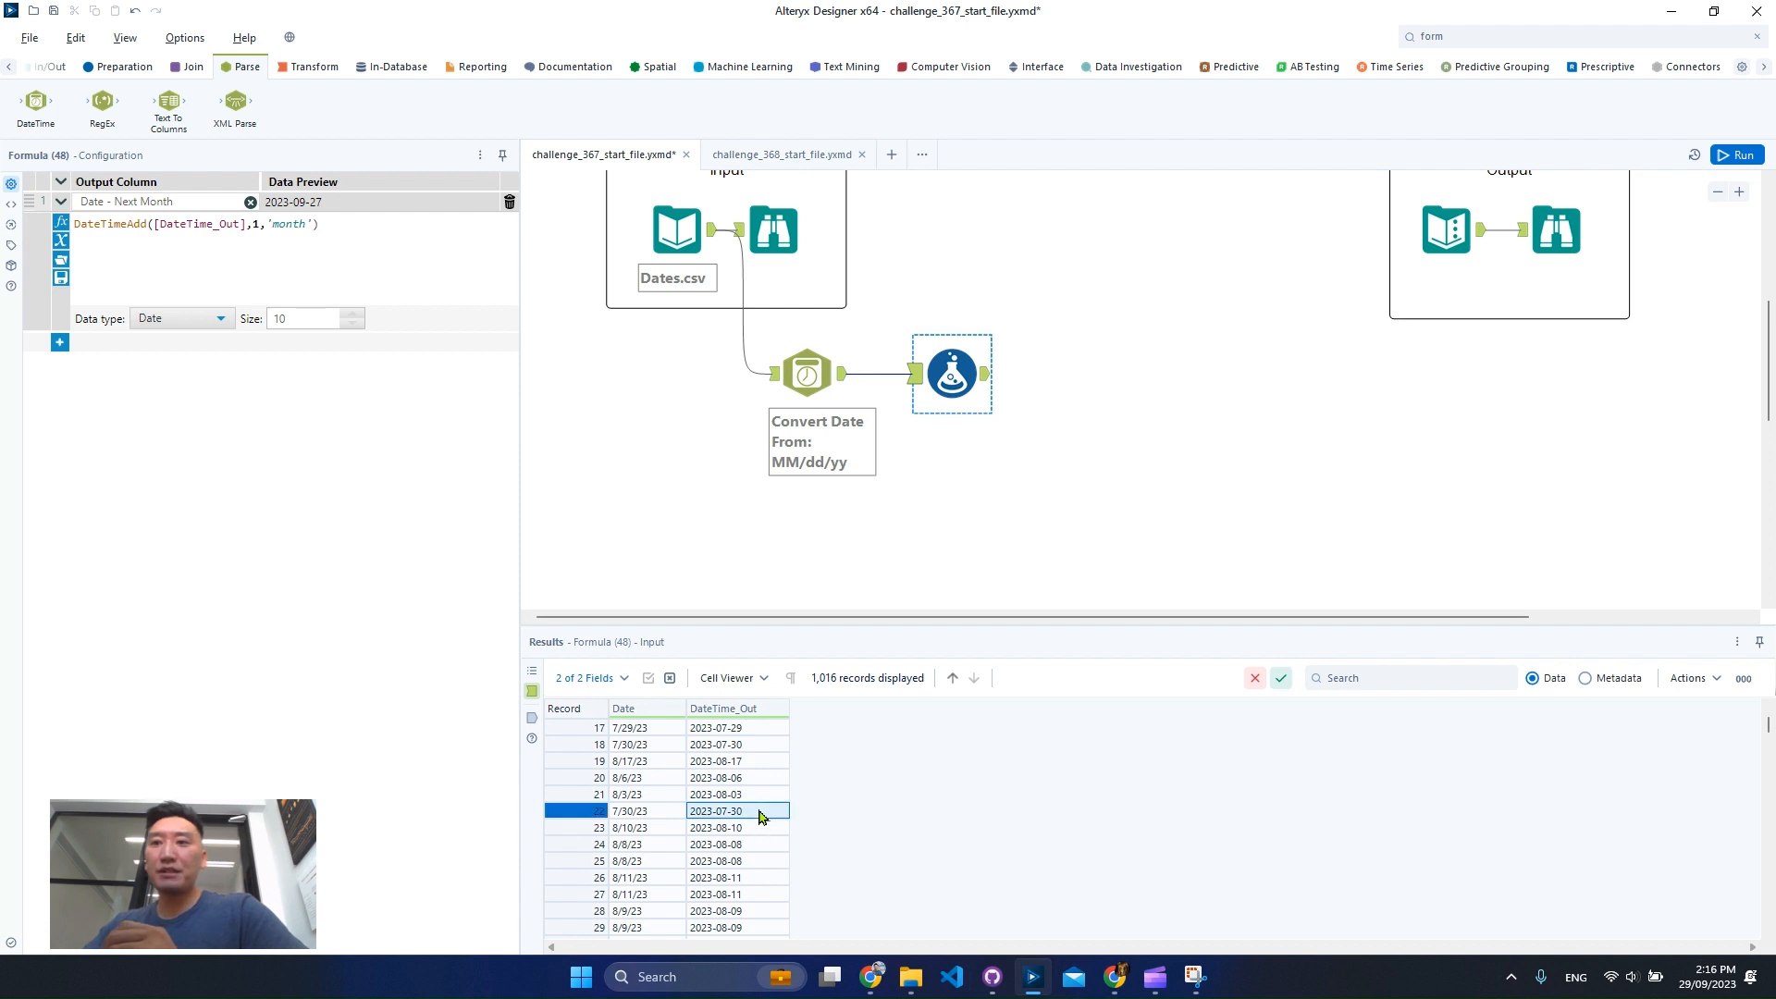
scroll(587, 845, "down", 4)
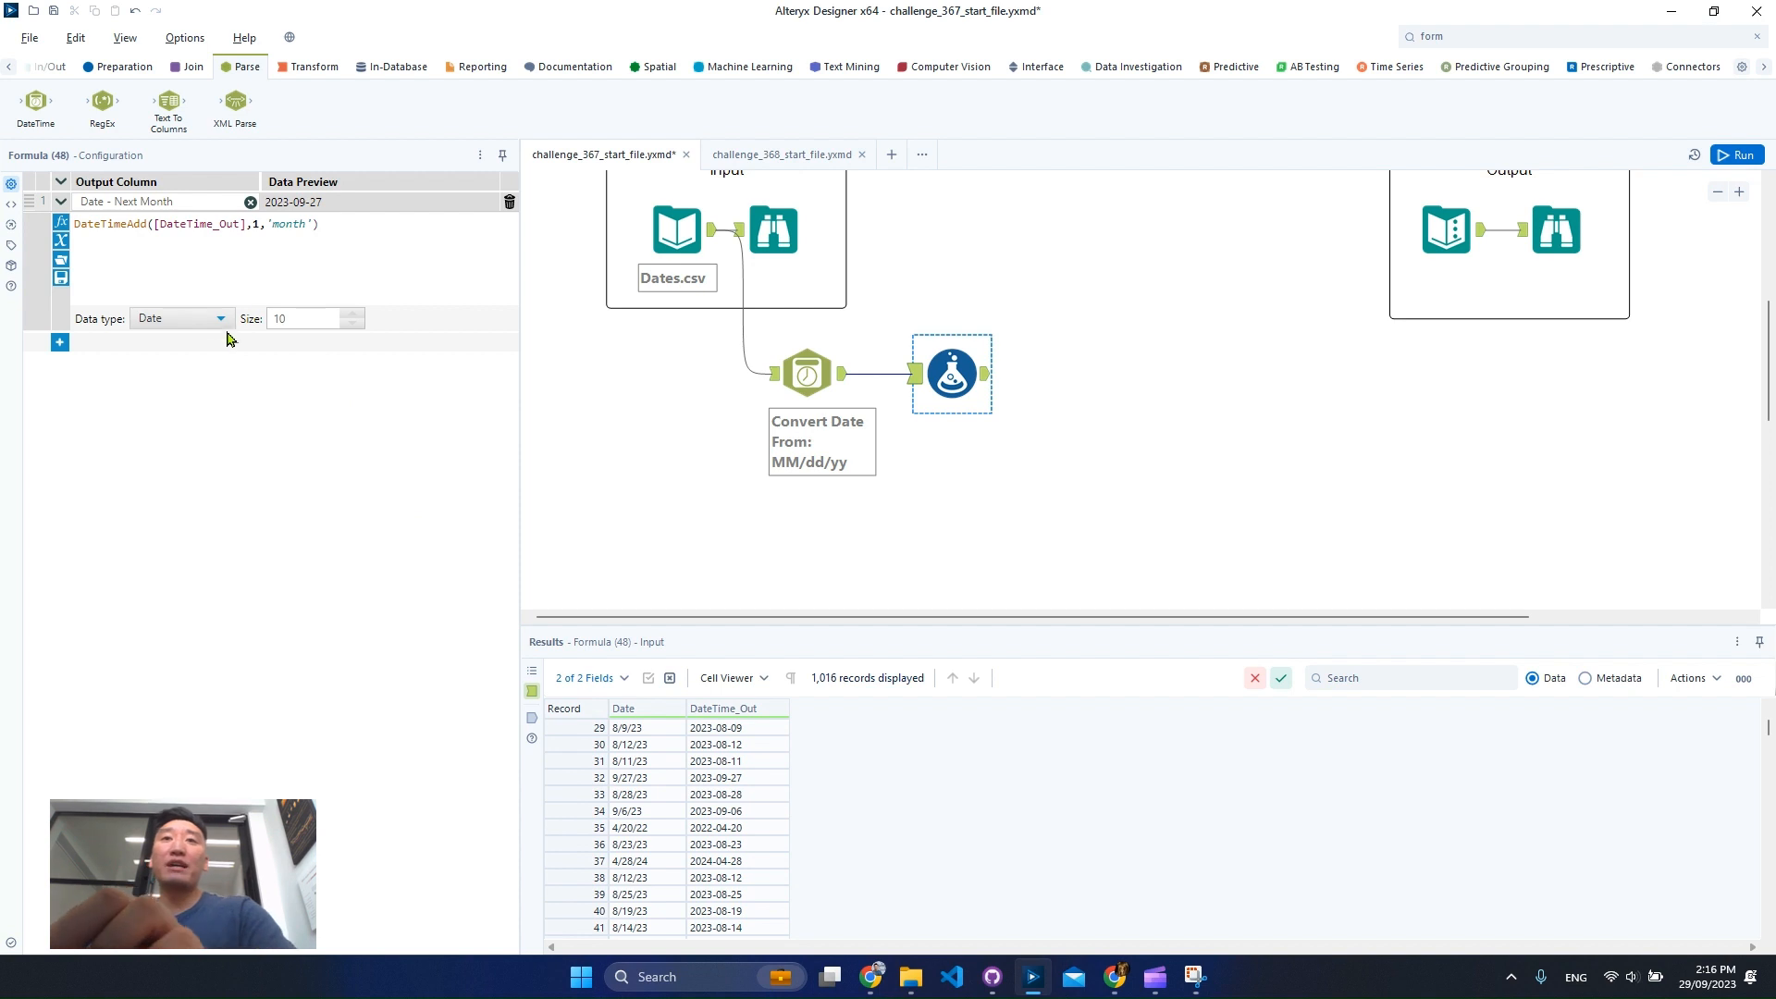
Add a second formula column named Date - First of Next Month.
left_click(60, 343)
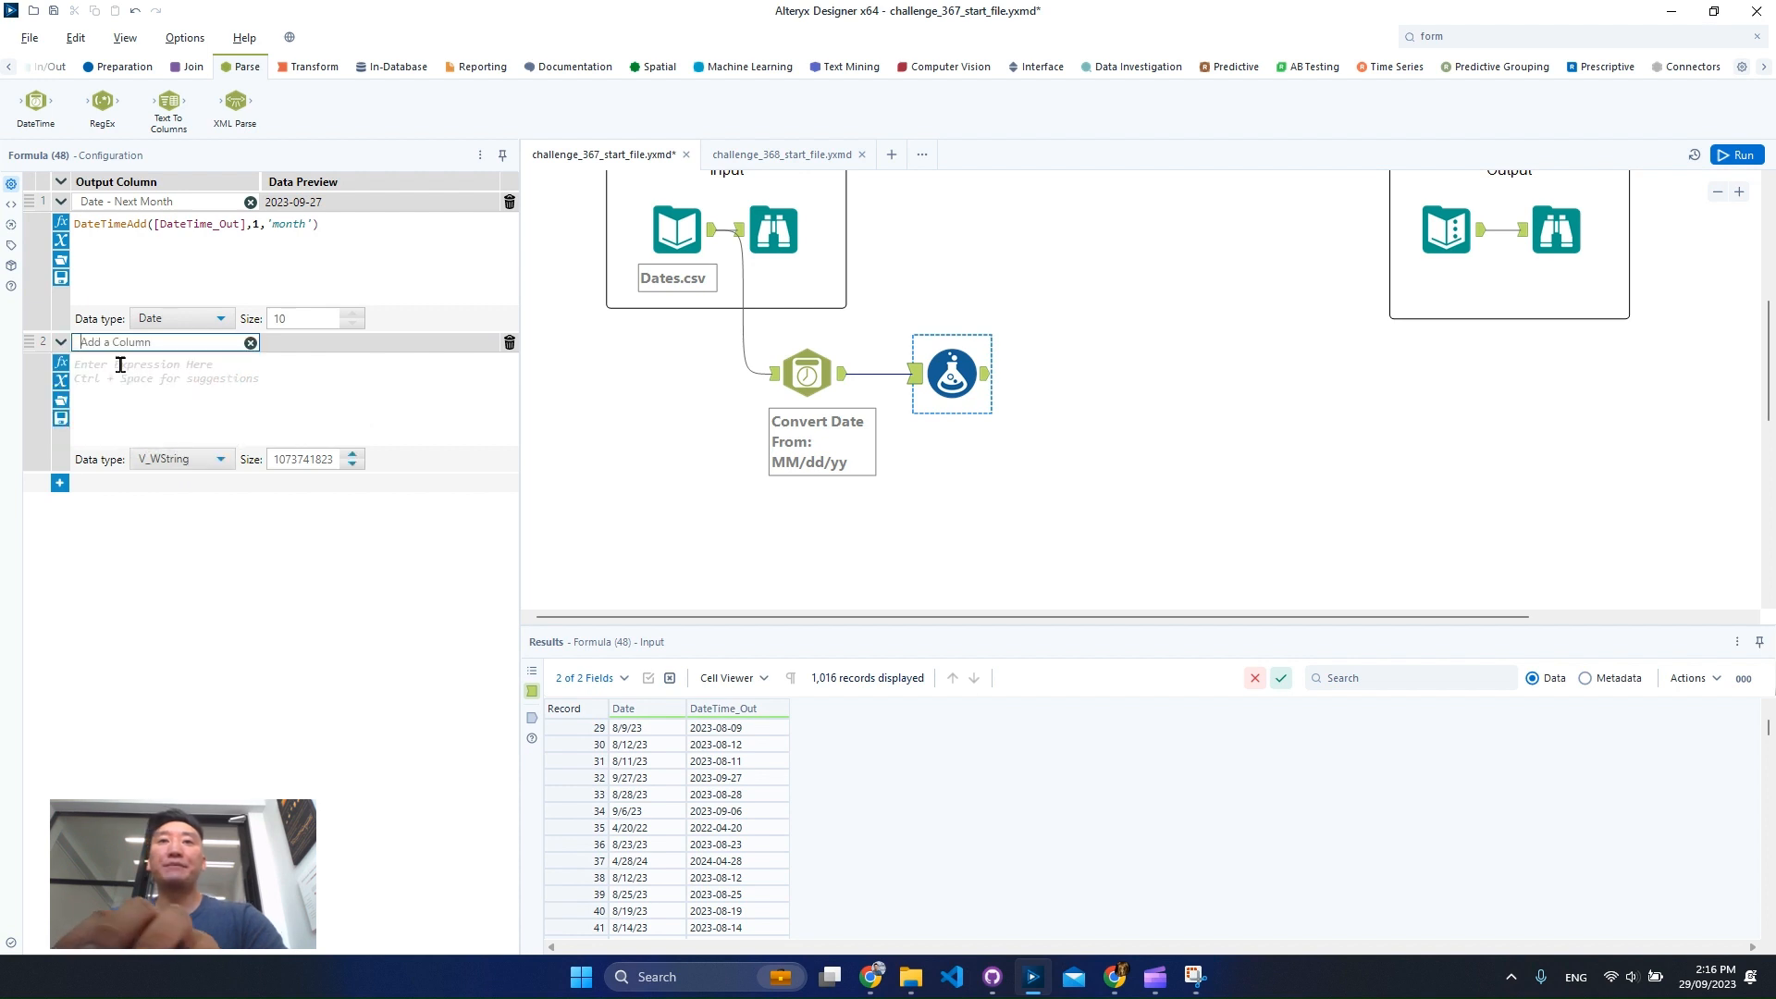
type("Date")
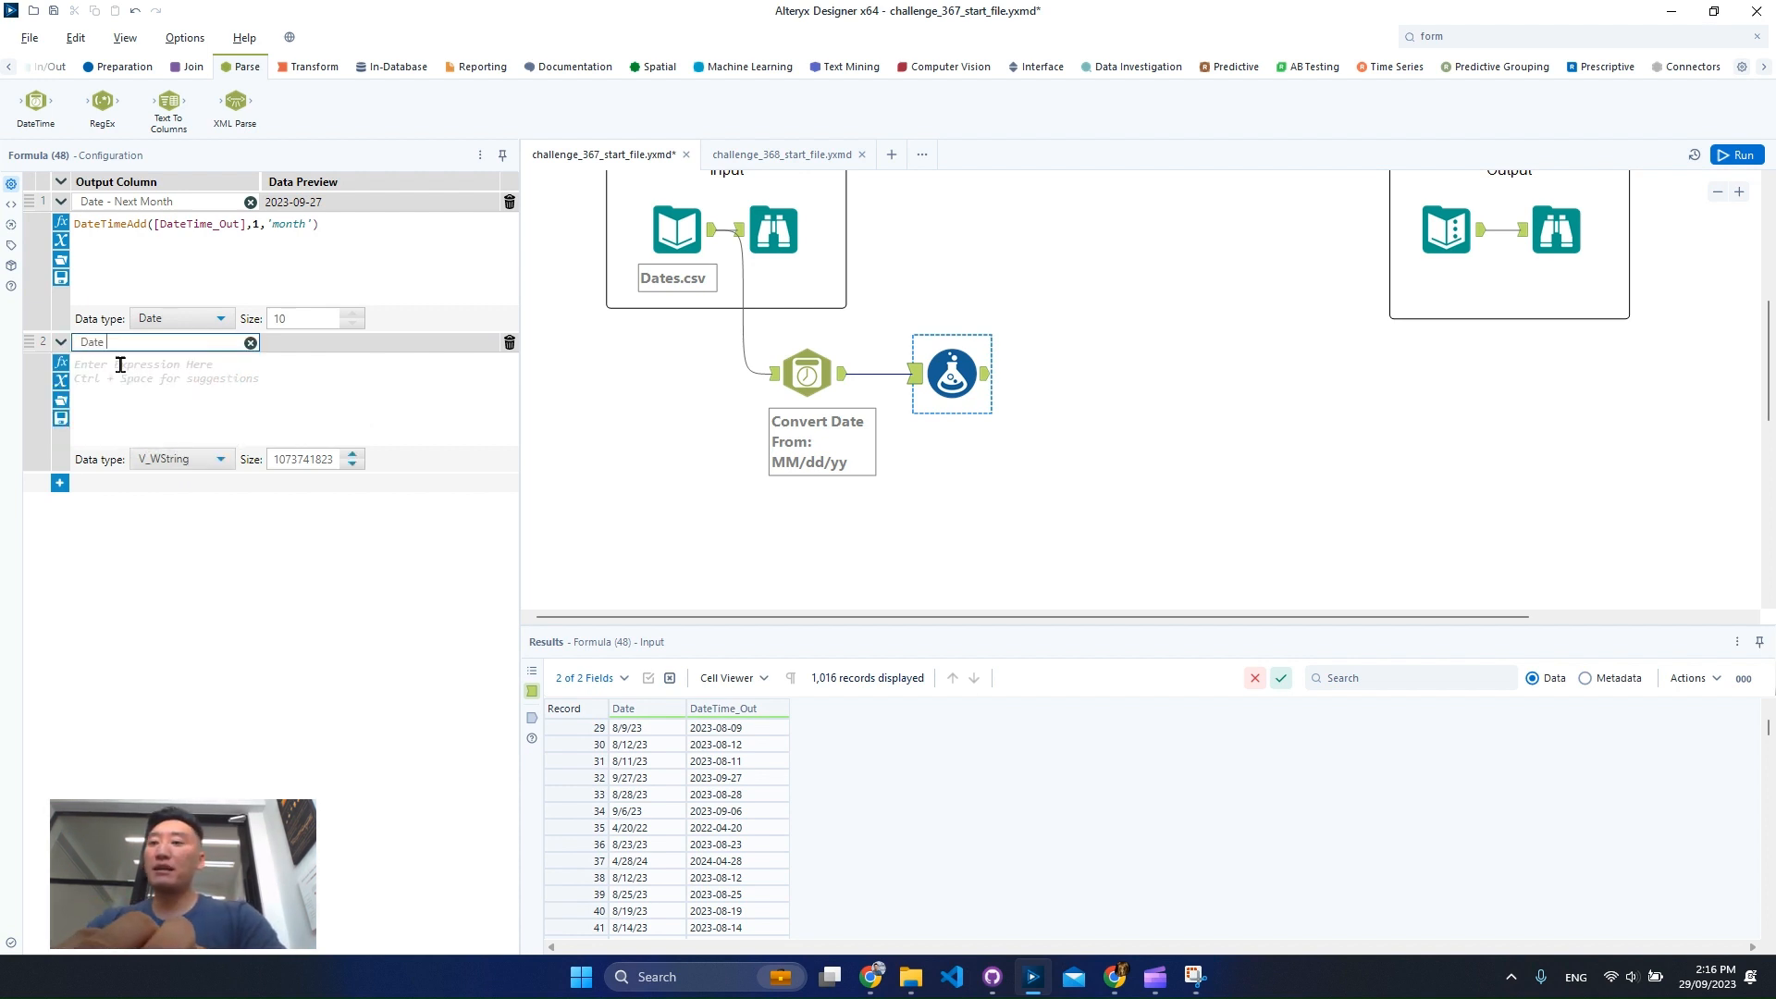
type(" - First of")
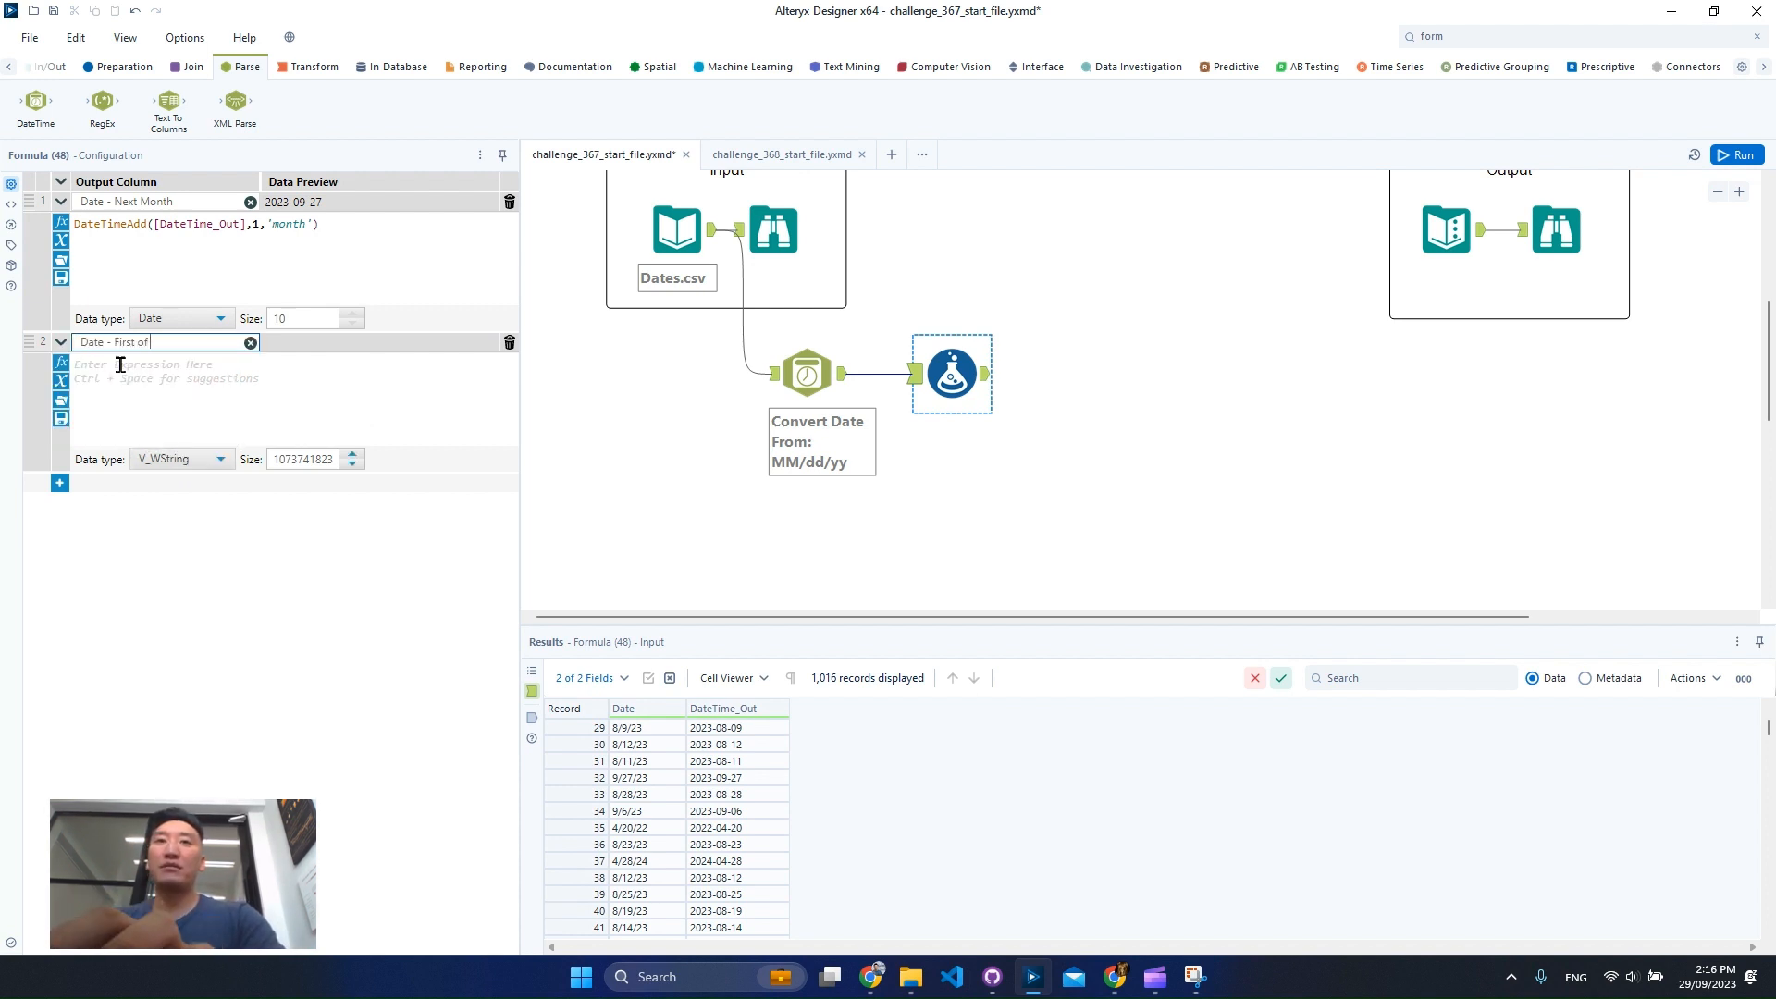
type(" Next Month")
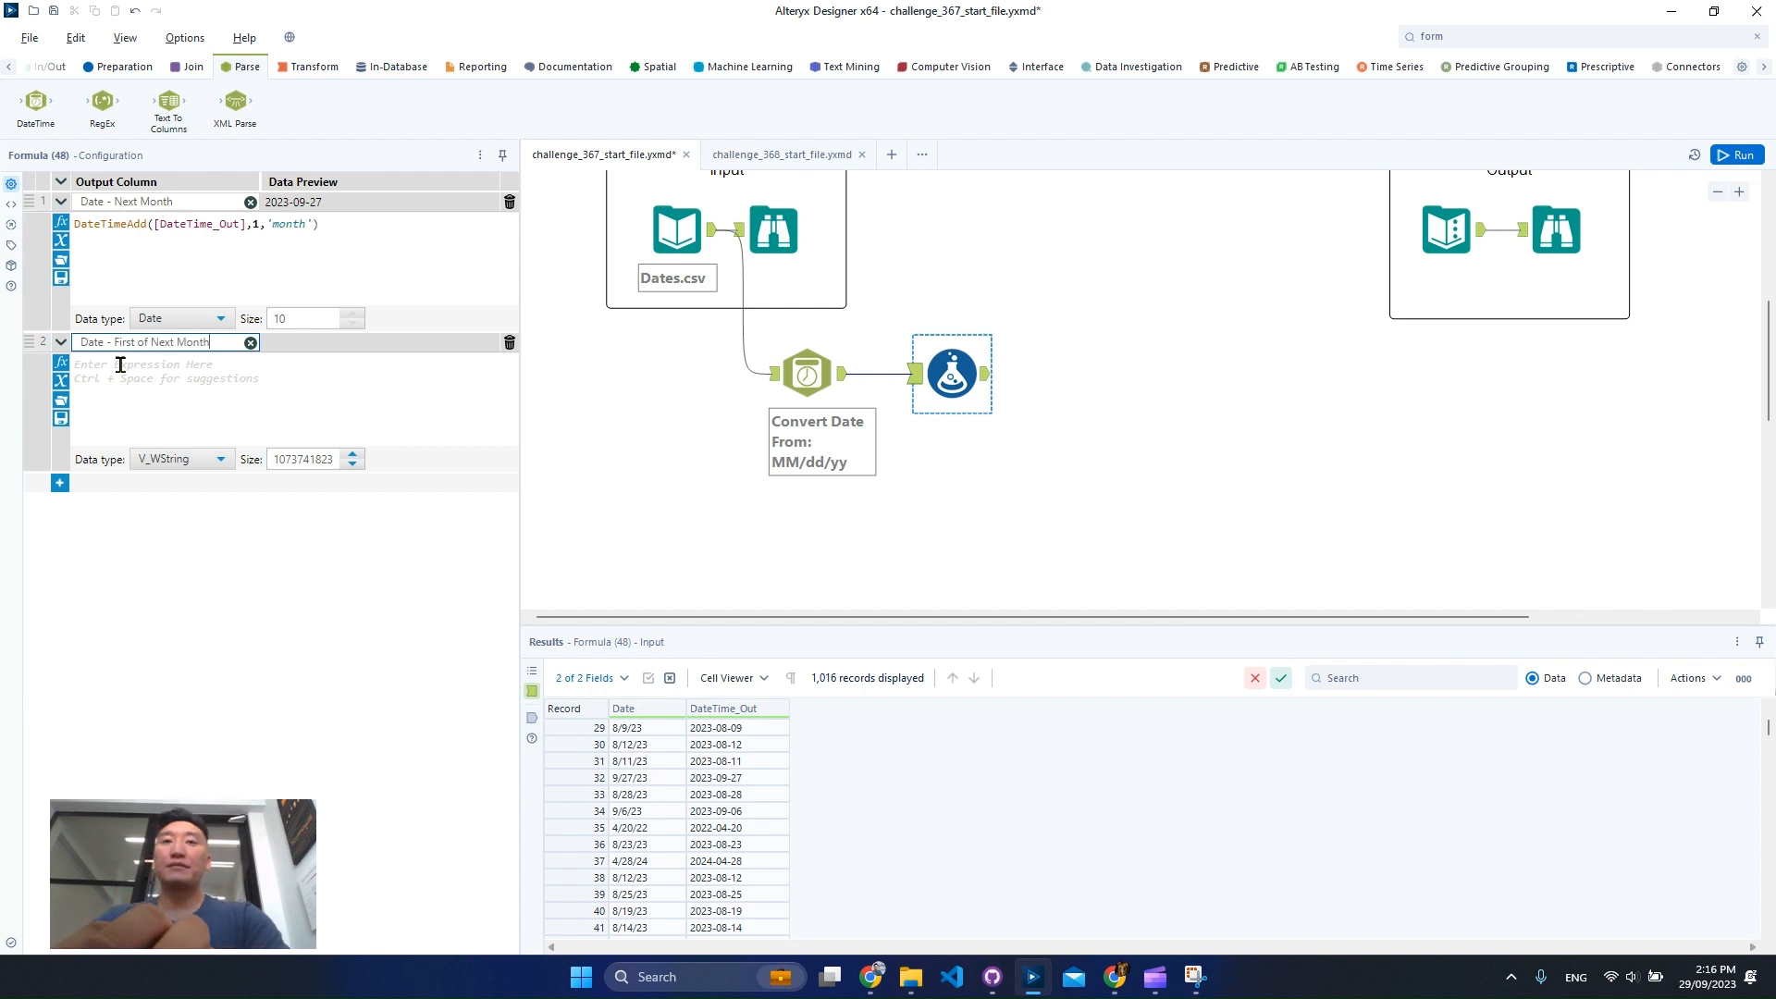
Write the expression DateTimeTrim([DateTime_Out],'month') for the Date - First of Next Month column.
left_click(150, 376)
type("datet")
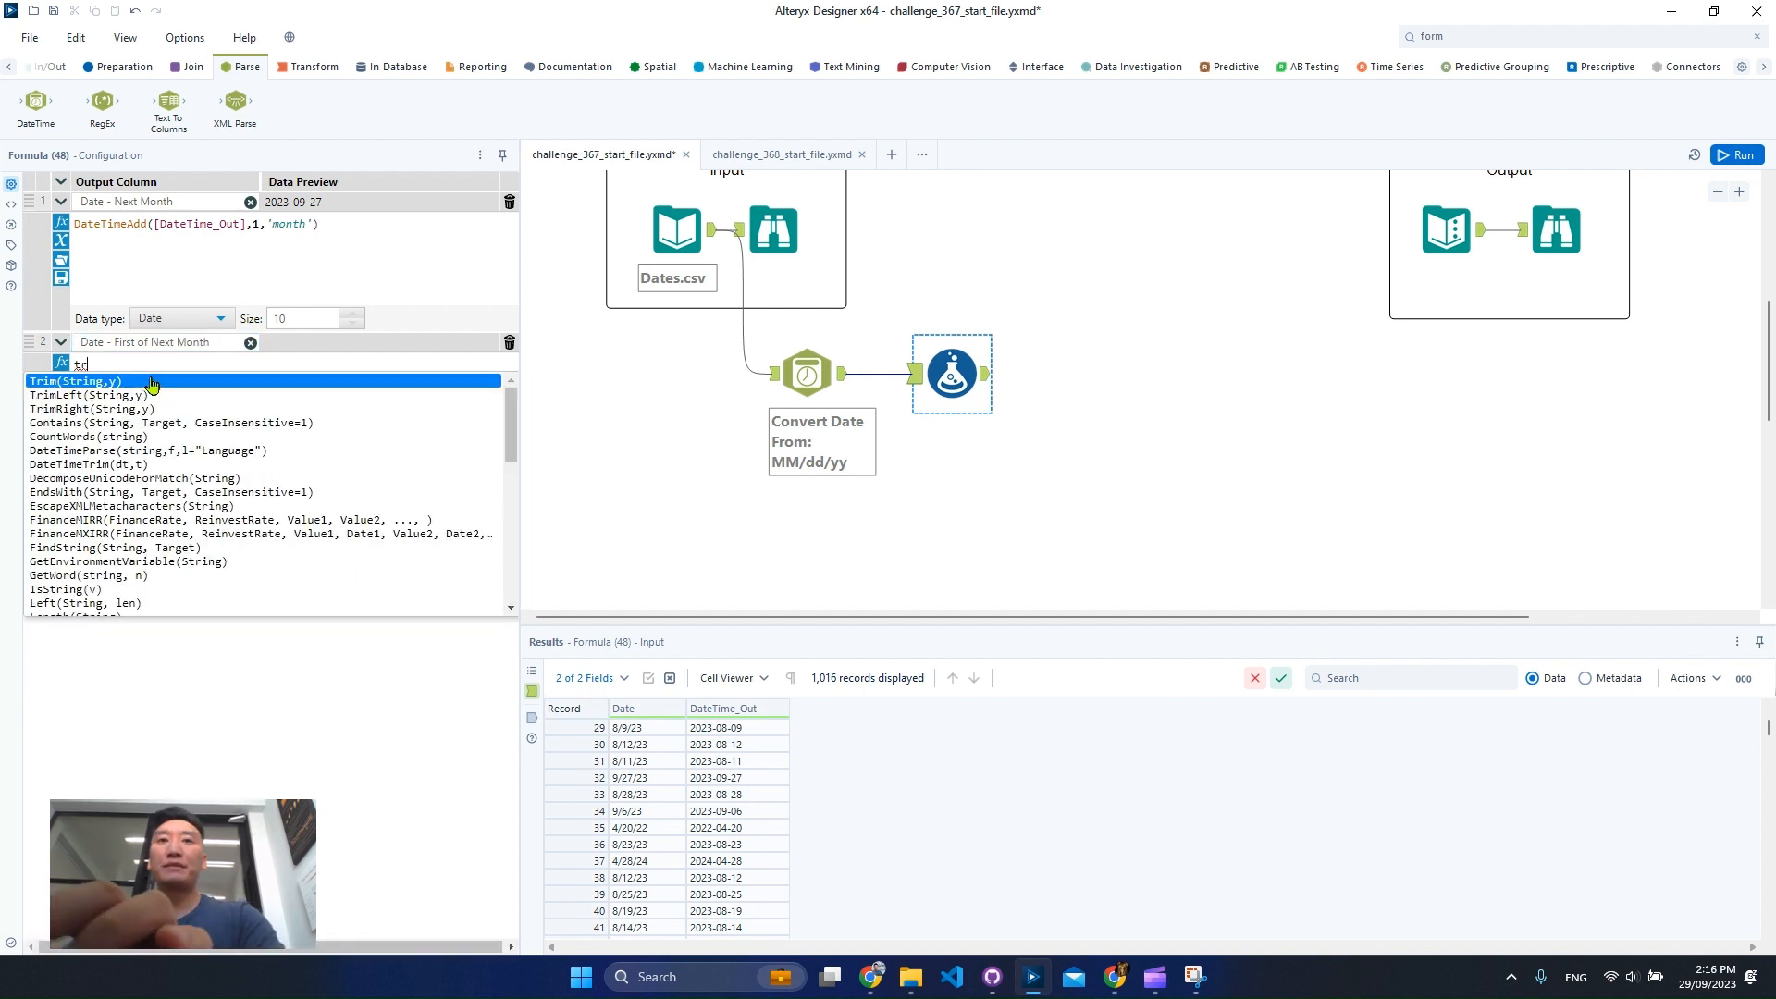
type("ime")
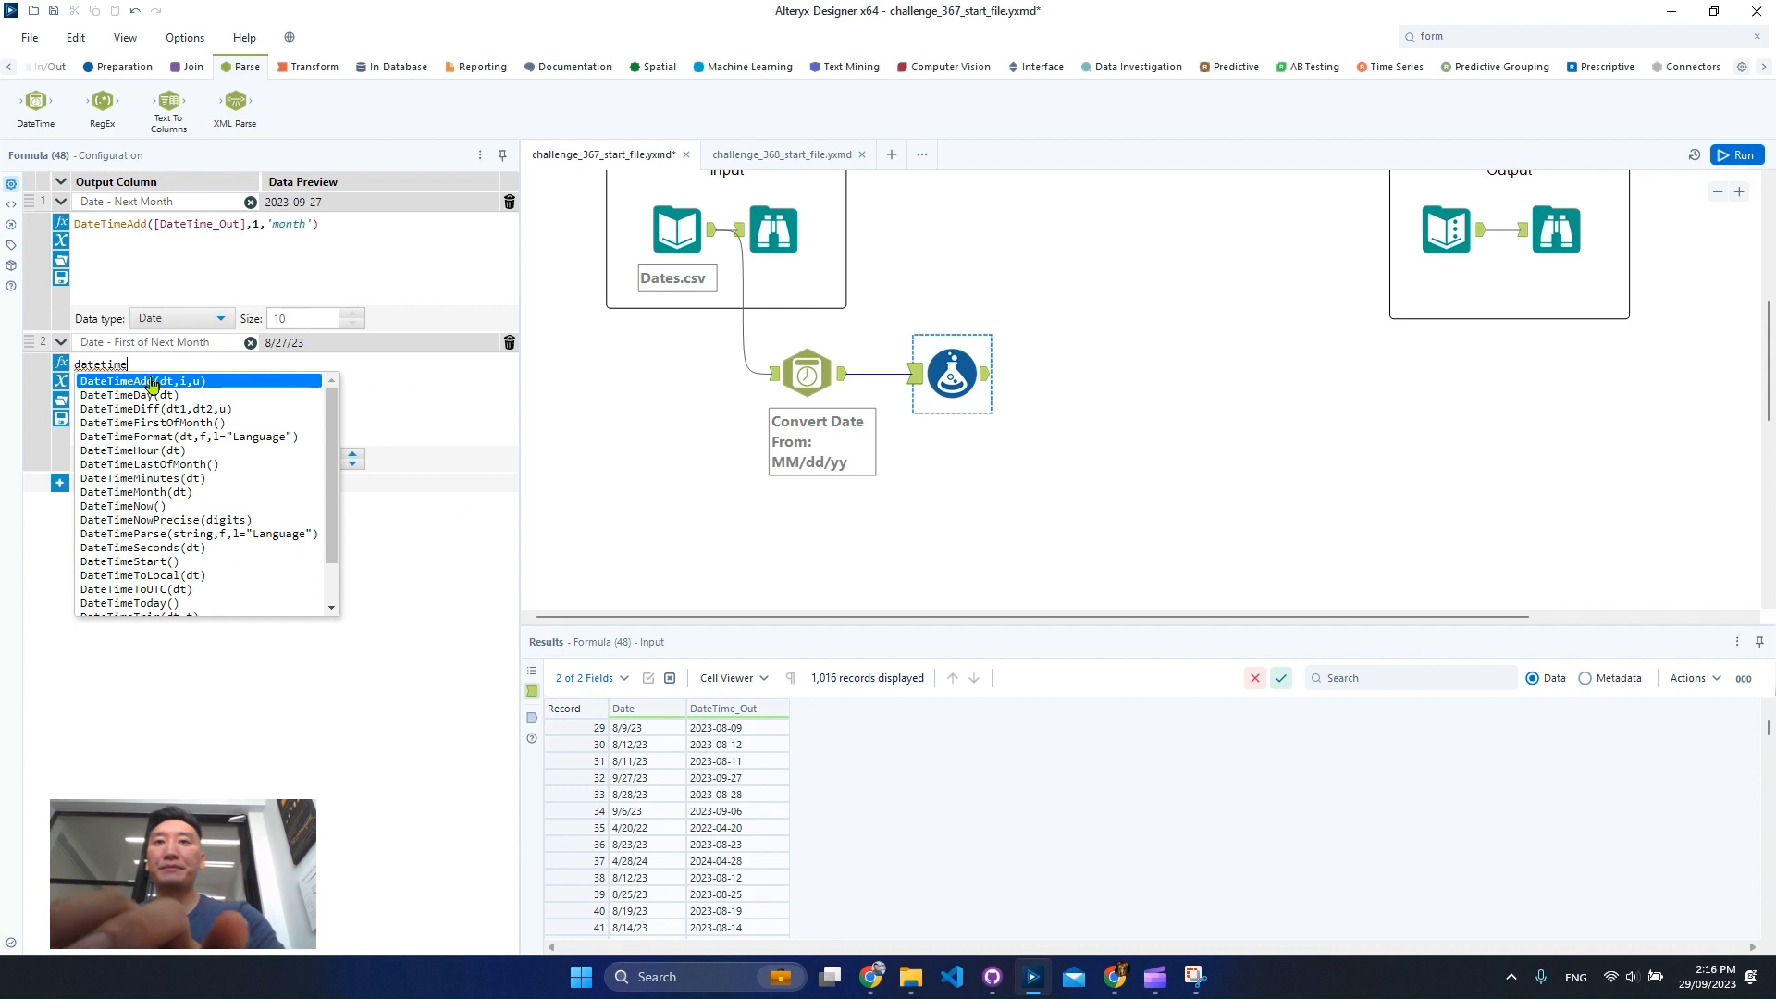
type("t")
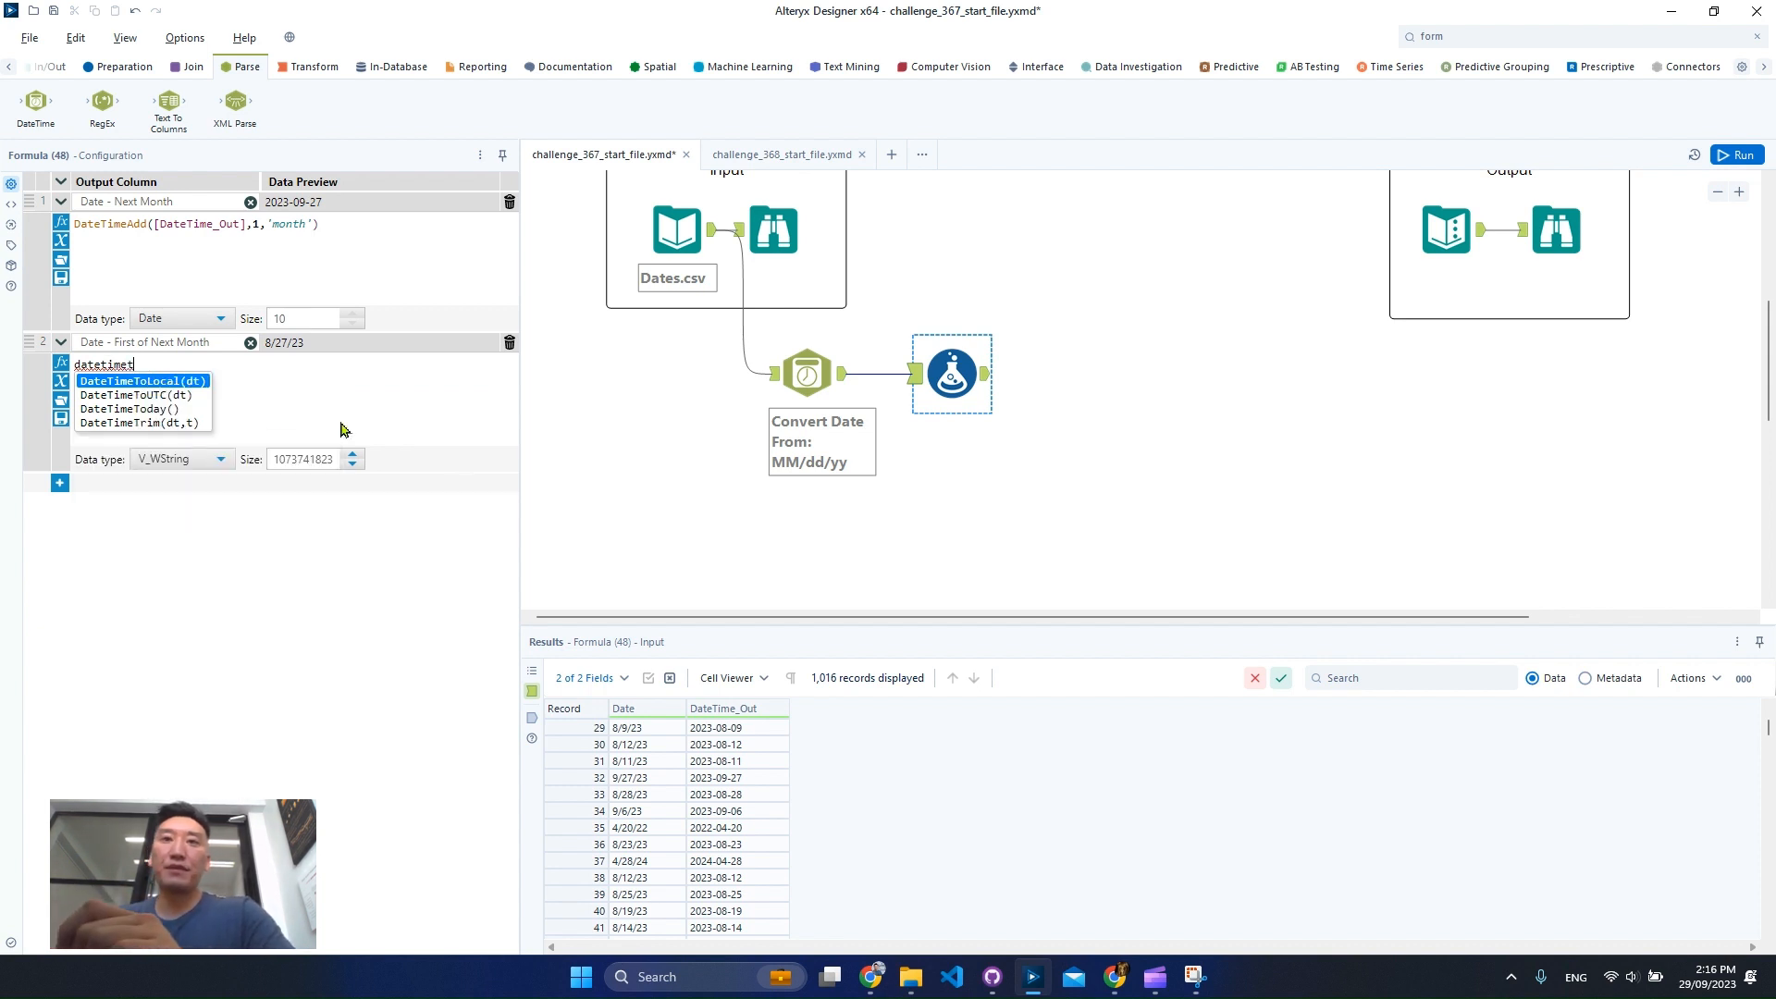
double_click(190, 423)
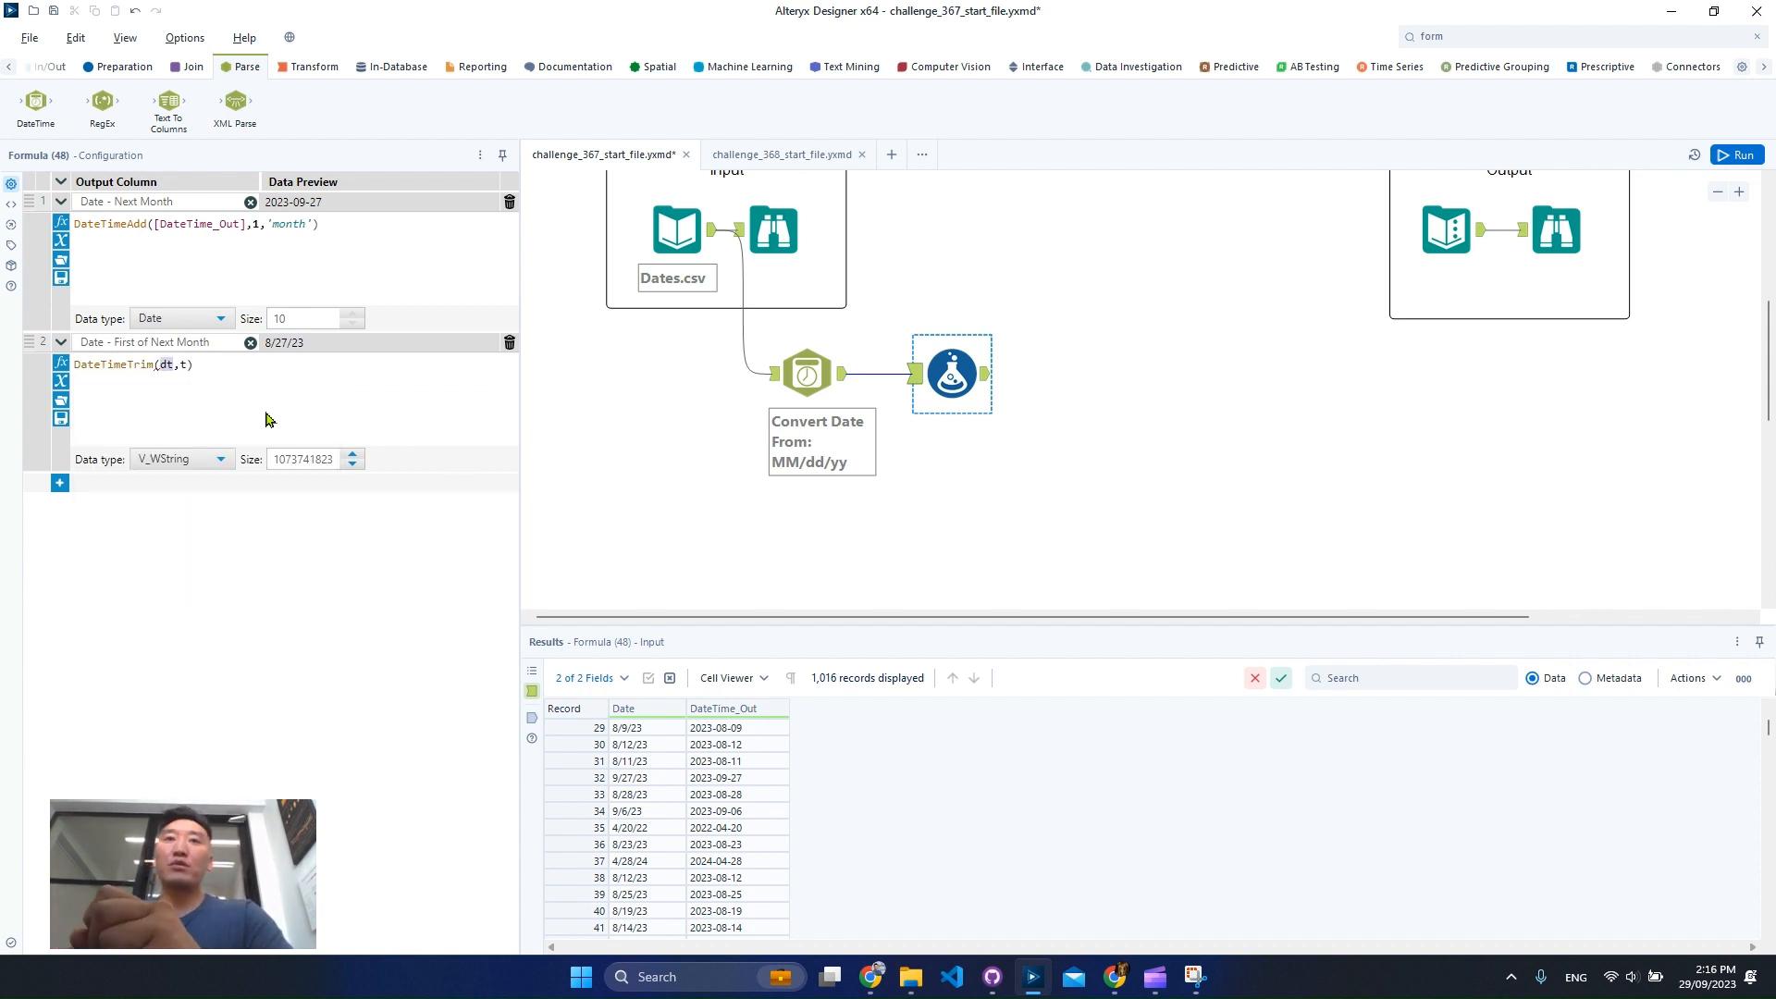
type("datetime")
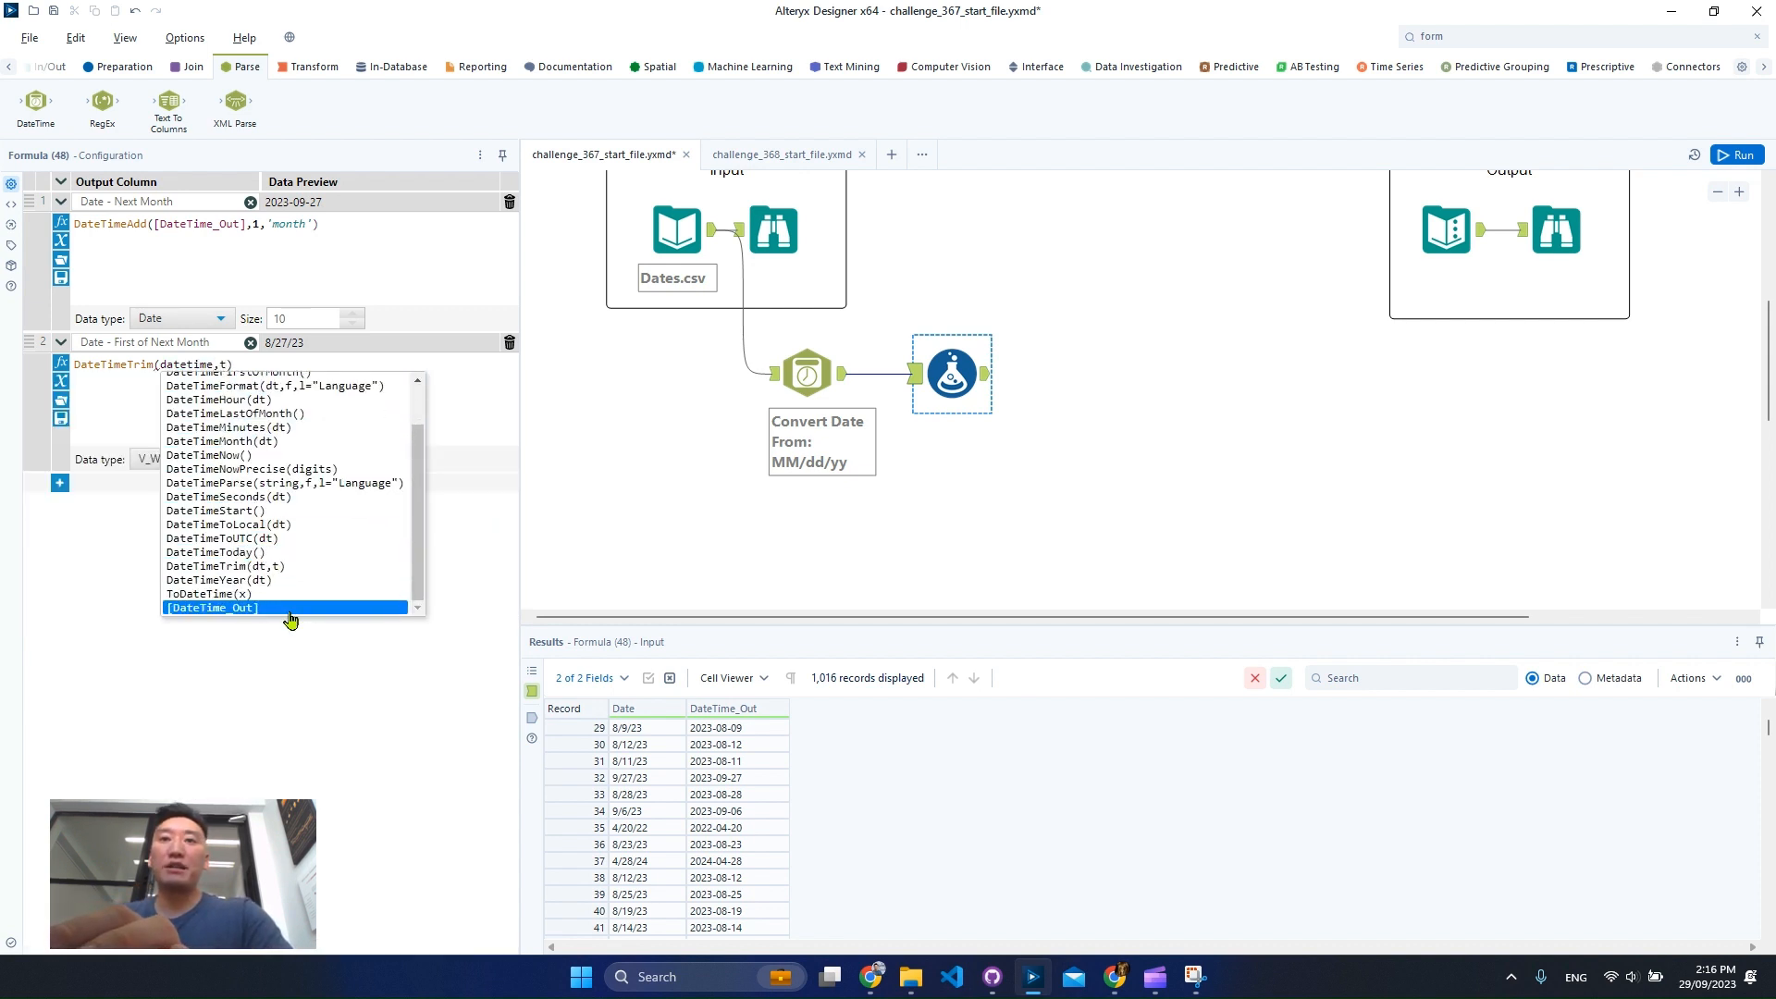
double_click(289, 607)
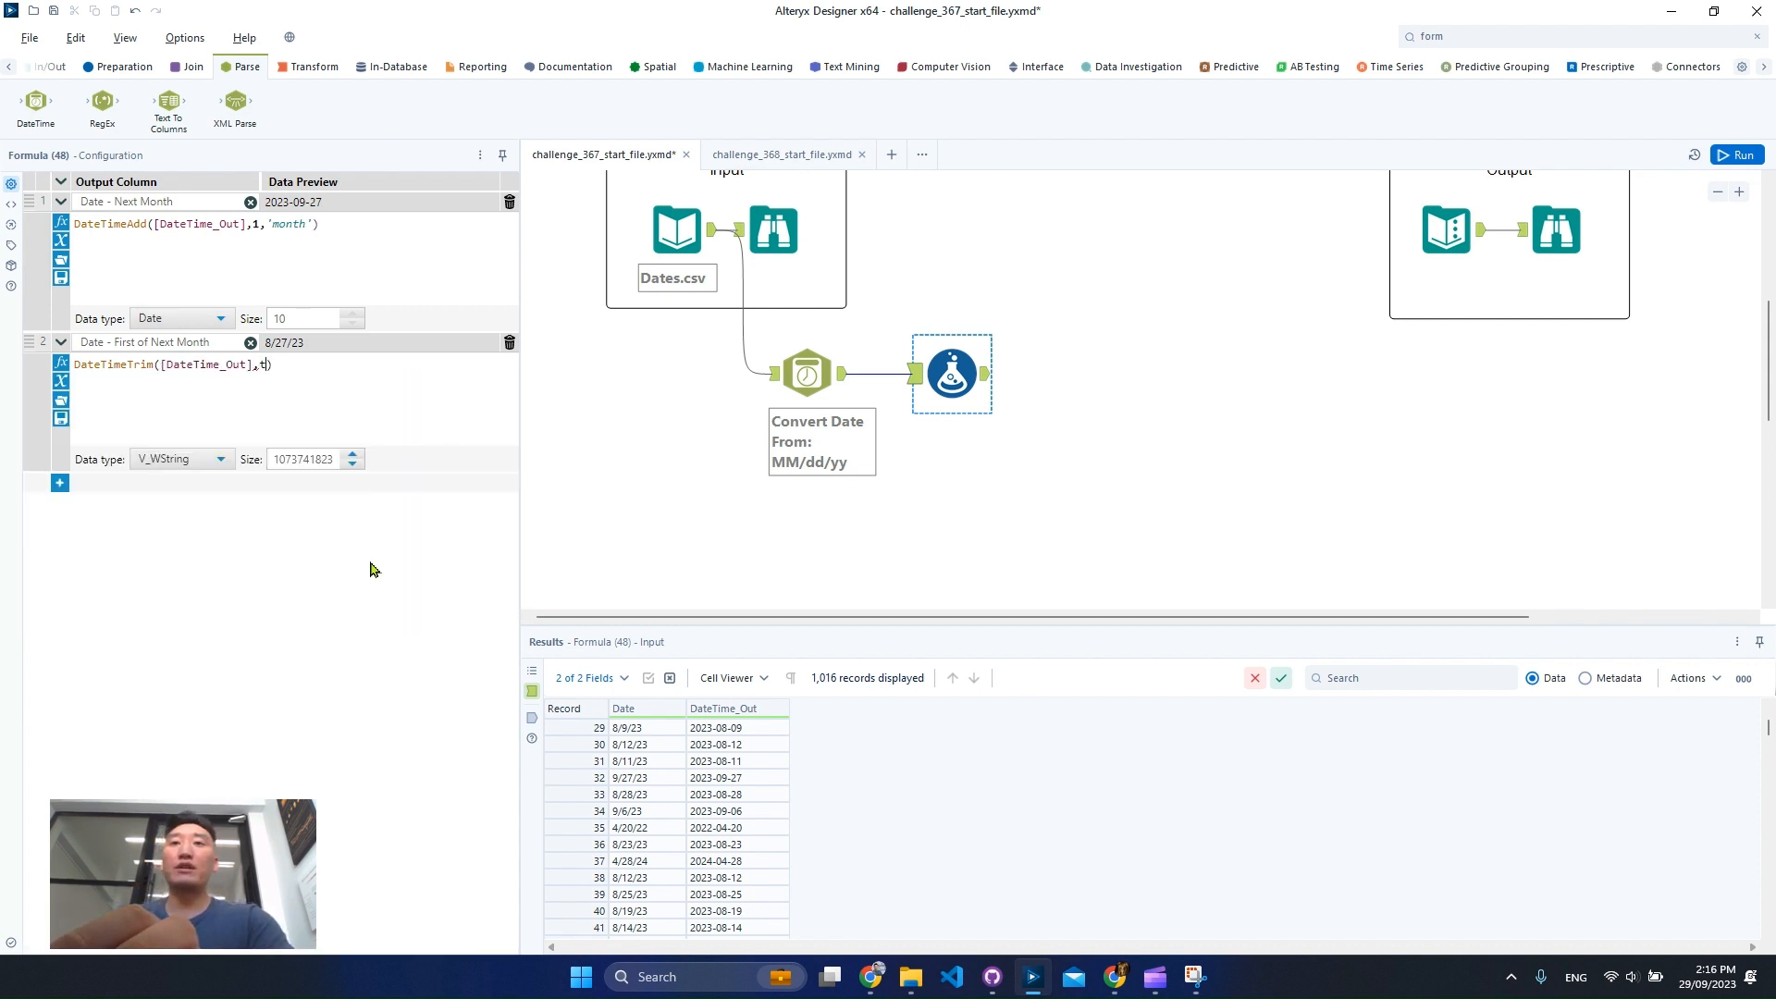
key("BackSpace")
type("'")
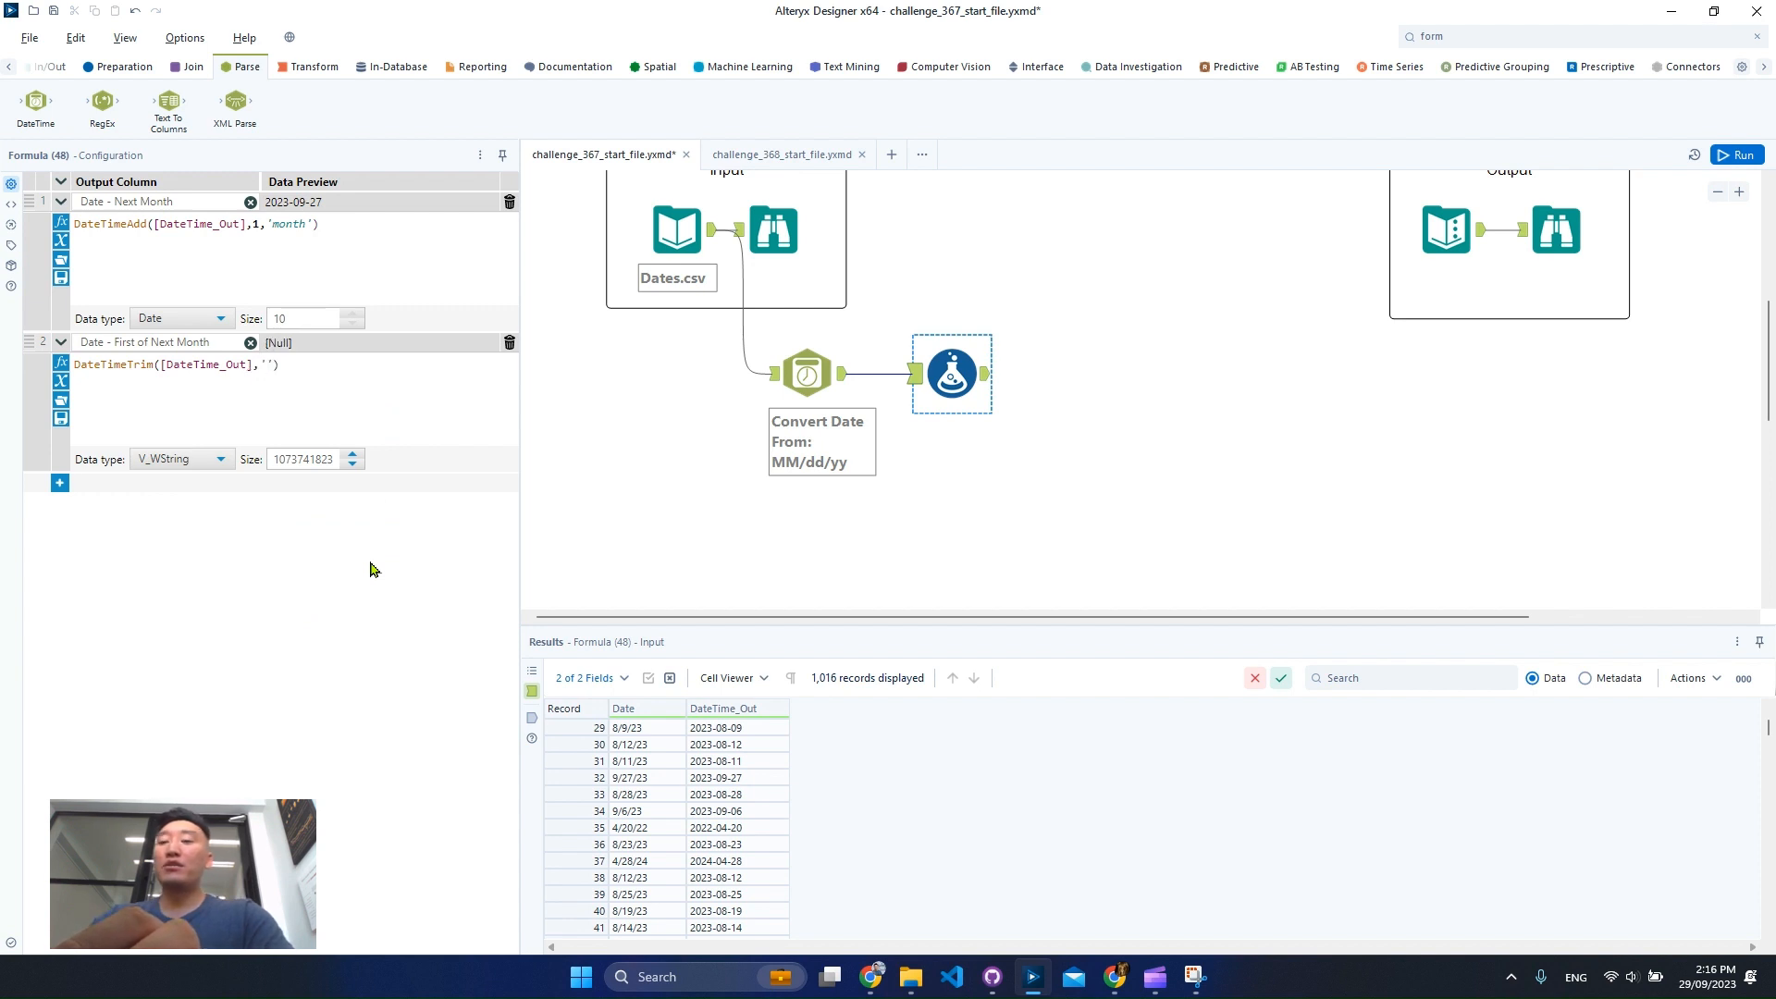
type("month")
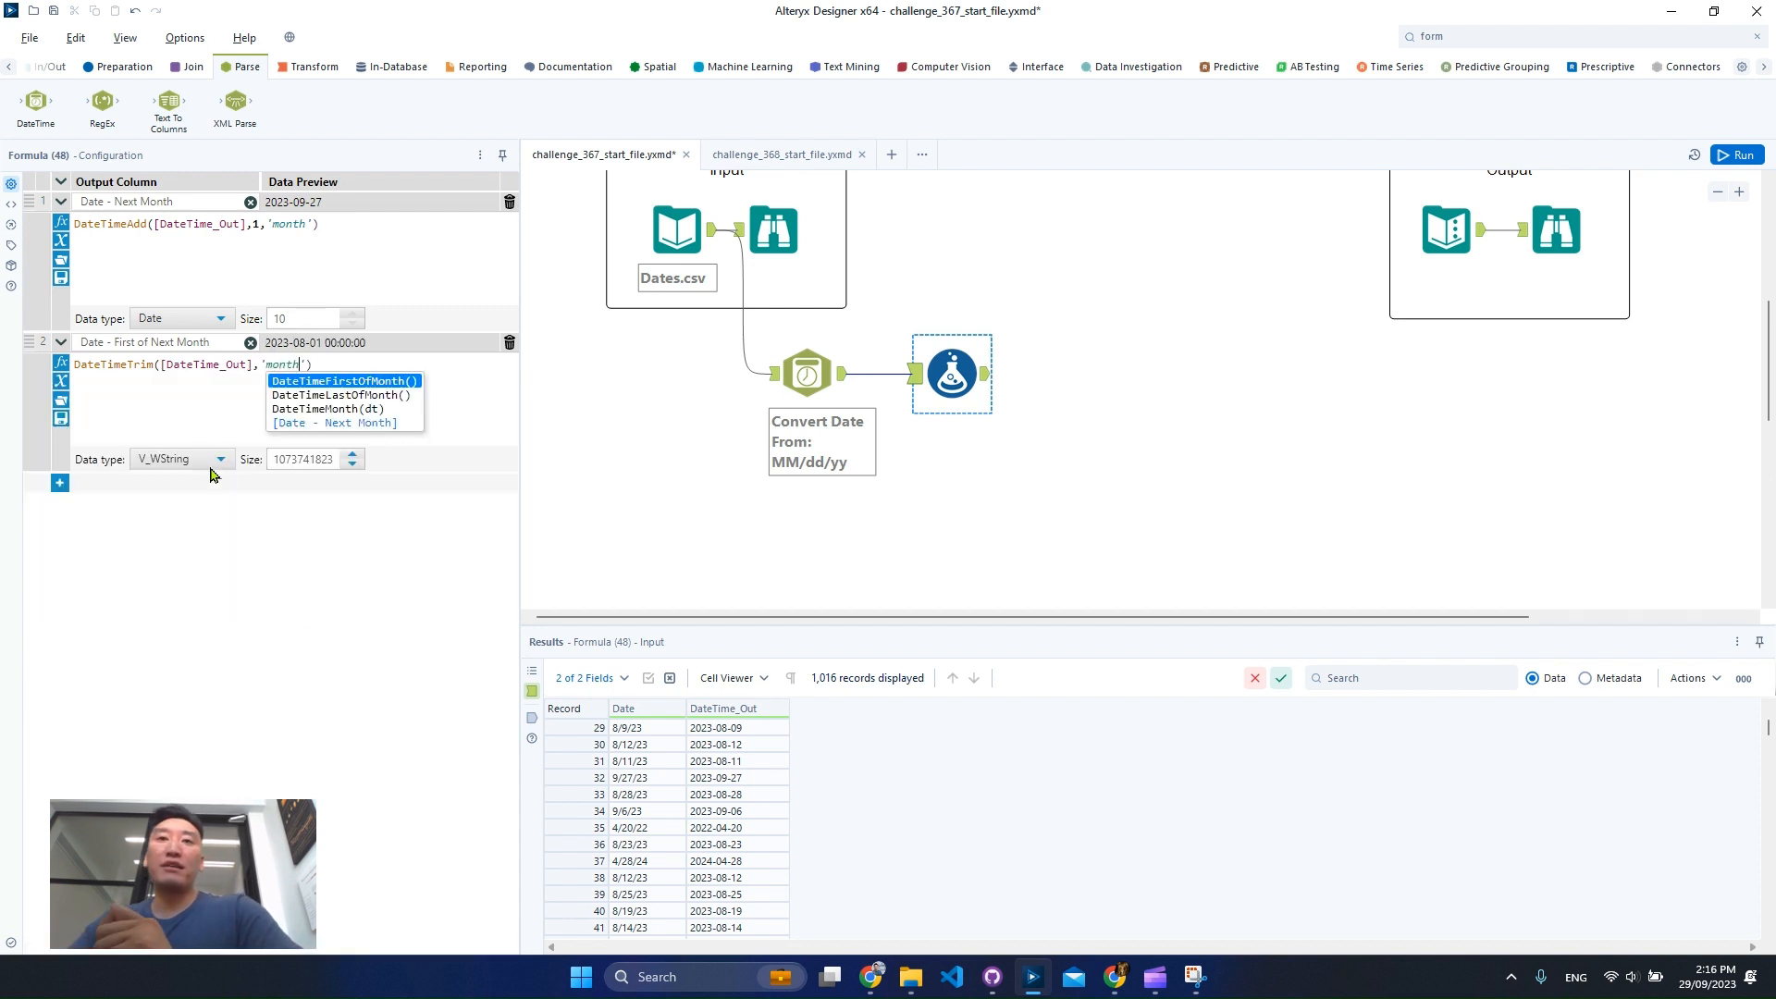
Set the Date - First of Next Month column's data type to Date.
left_click(211, 462)
scroll(182, 559, "up", 2)
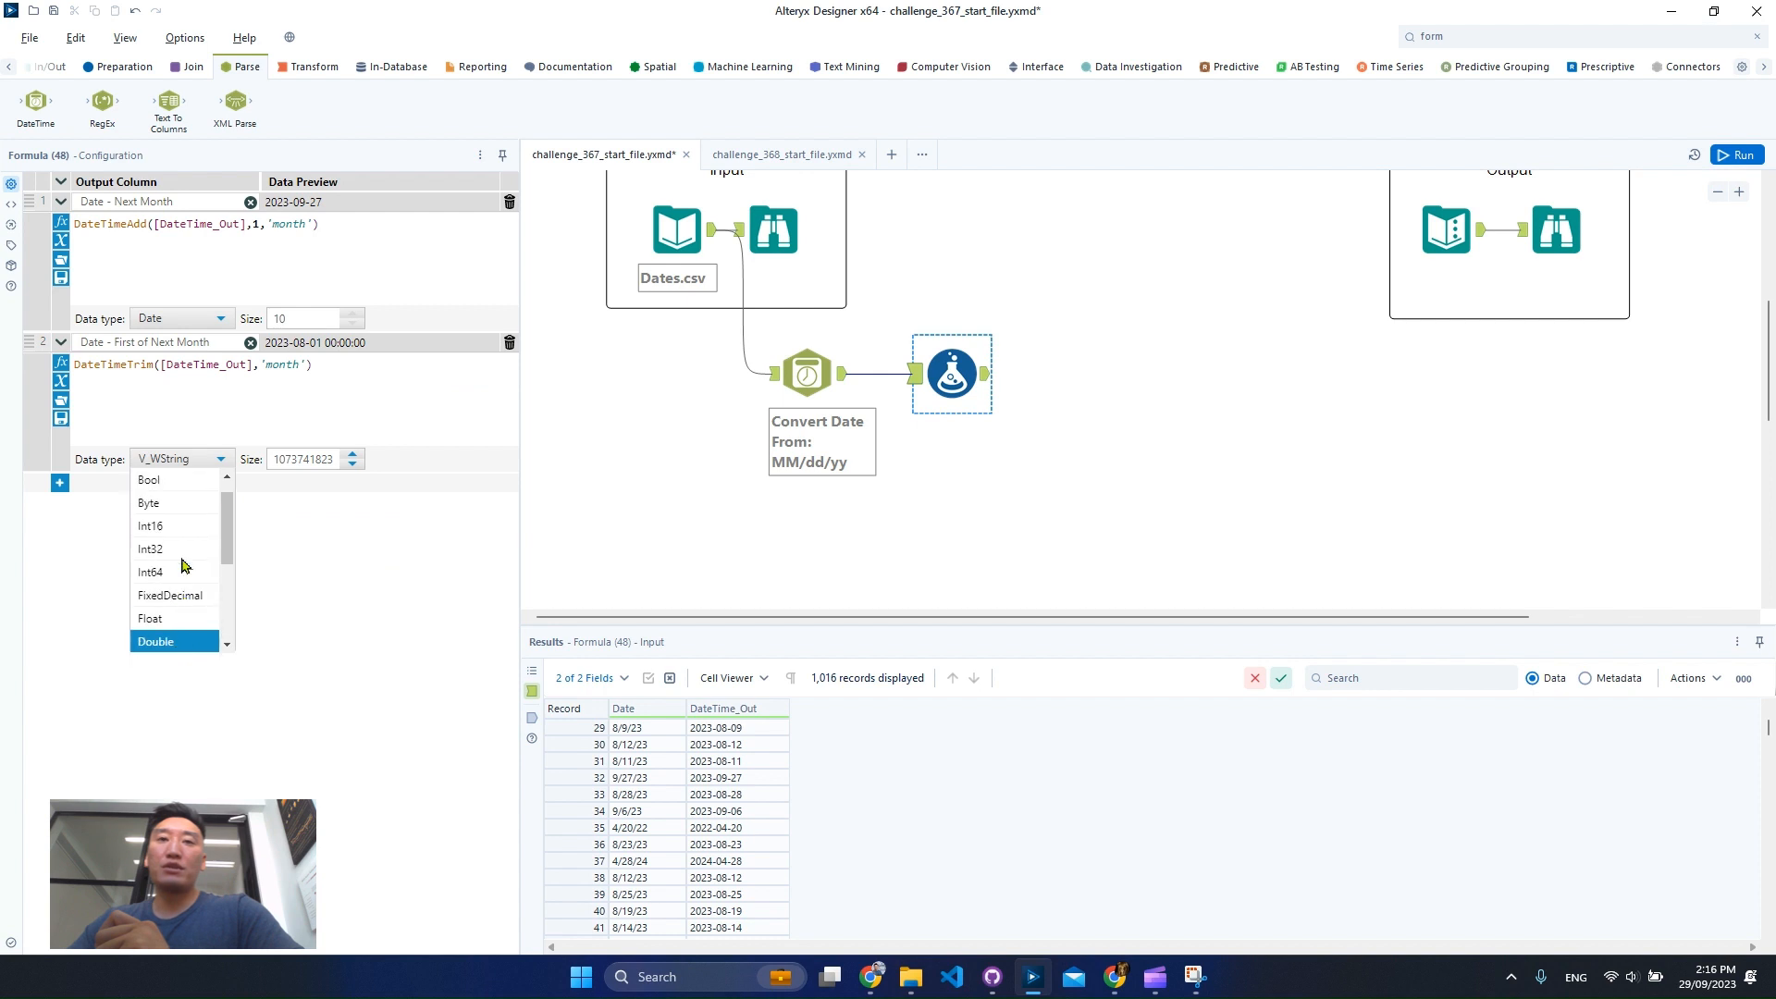
scroll(183, 569, "down", 3)
left_click(183, 571)
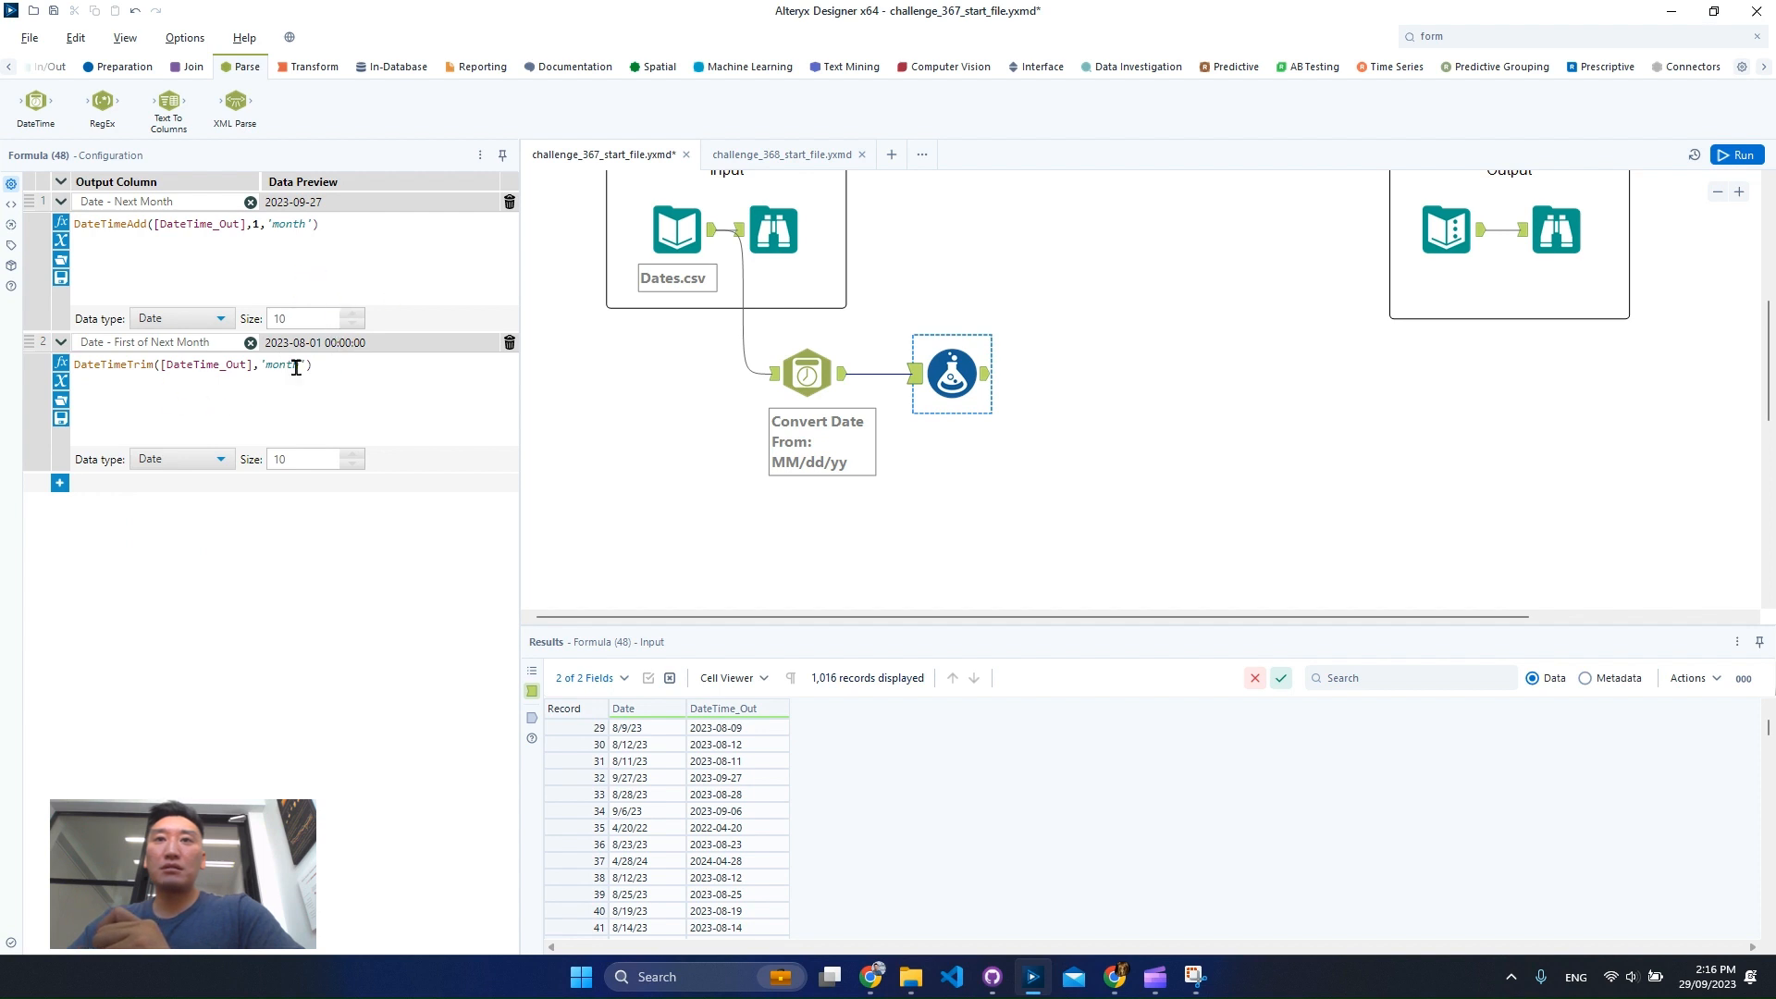
Replace the trimmed field with [Date - Next Month], giving DateTimeTrim([Date - Next Month],'month').
double_click(194, 366)
key("BackSpace")
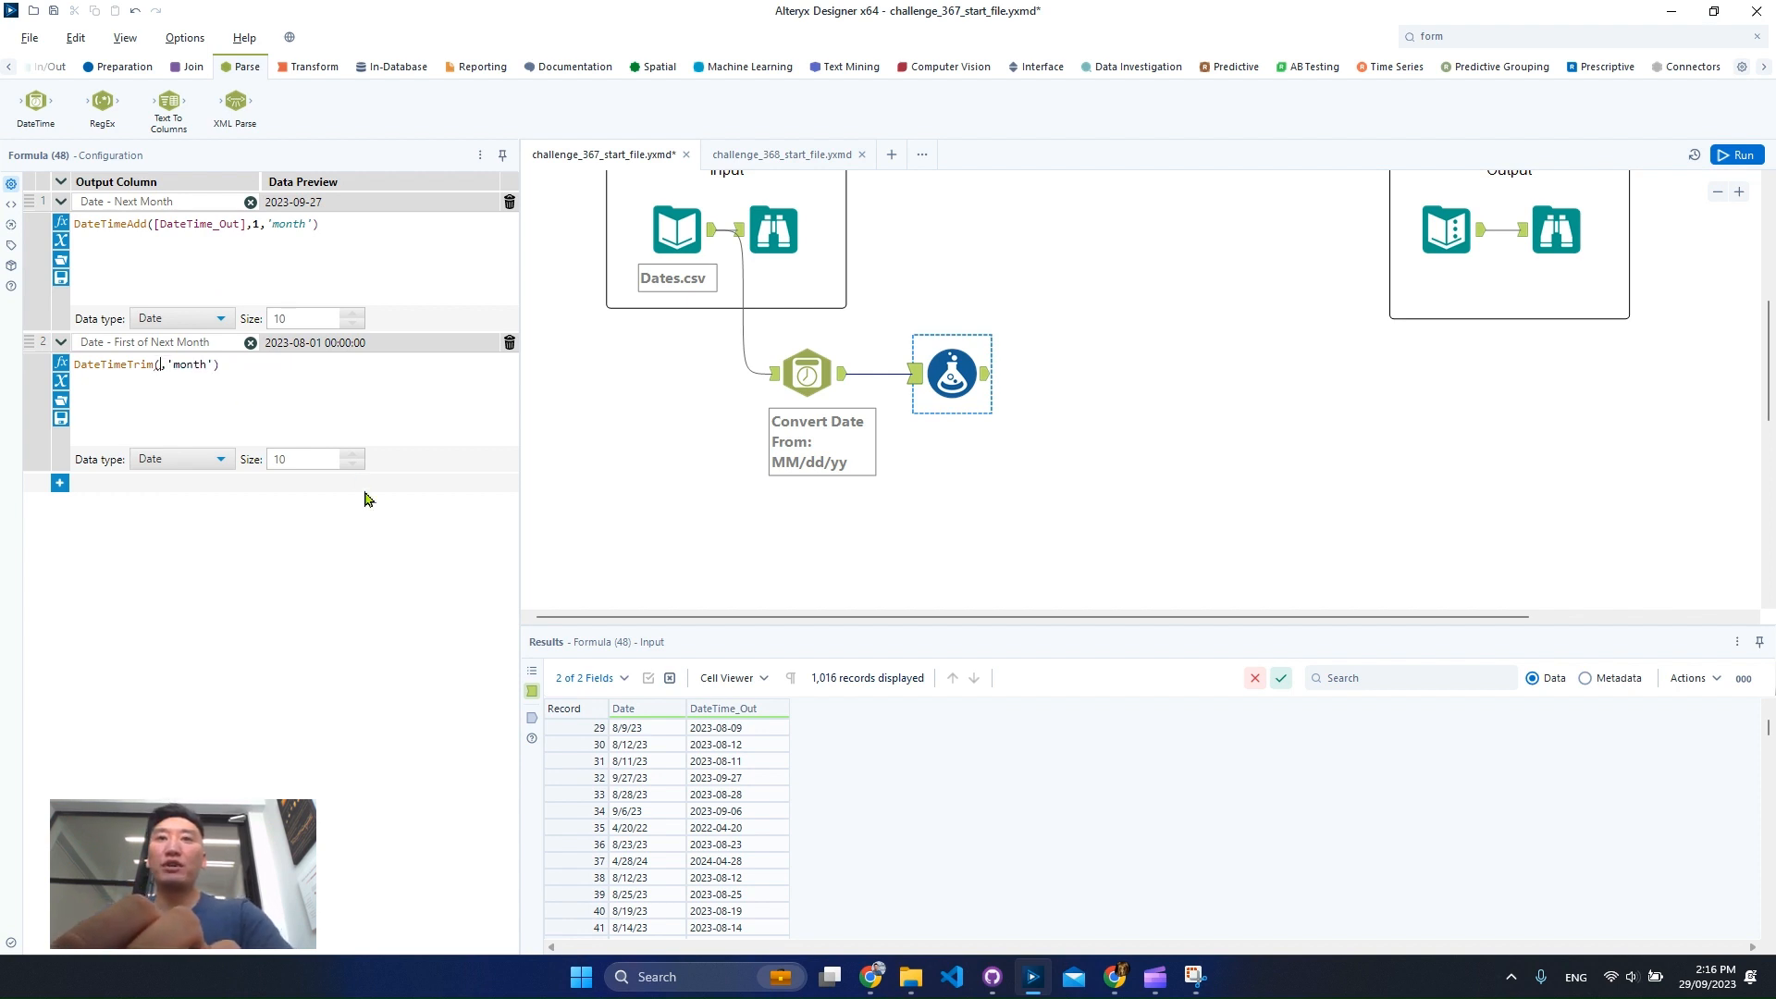
type("date")
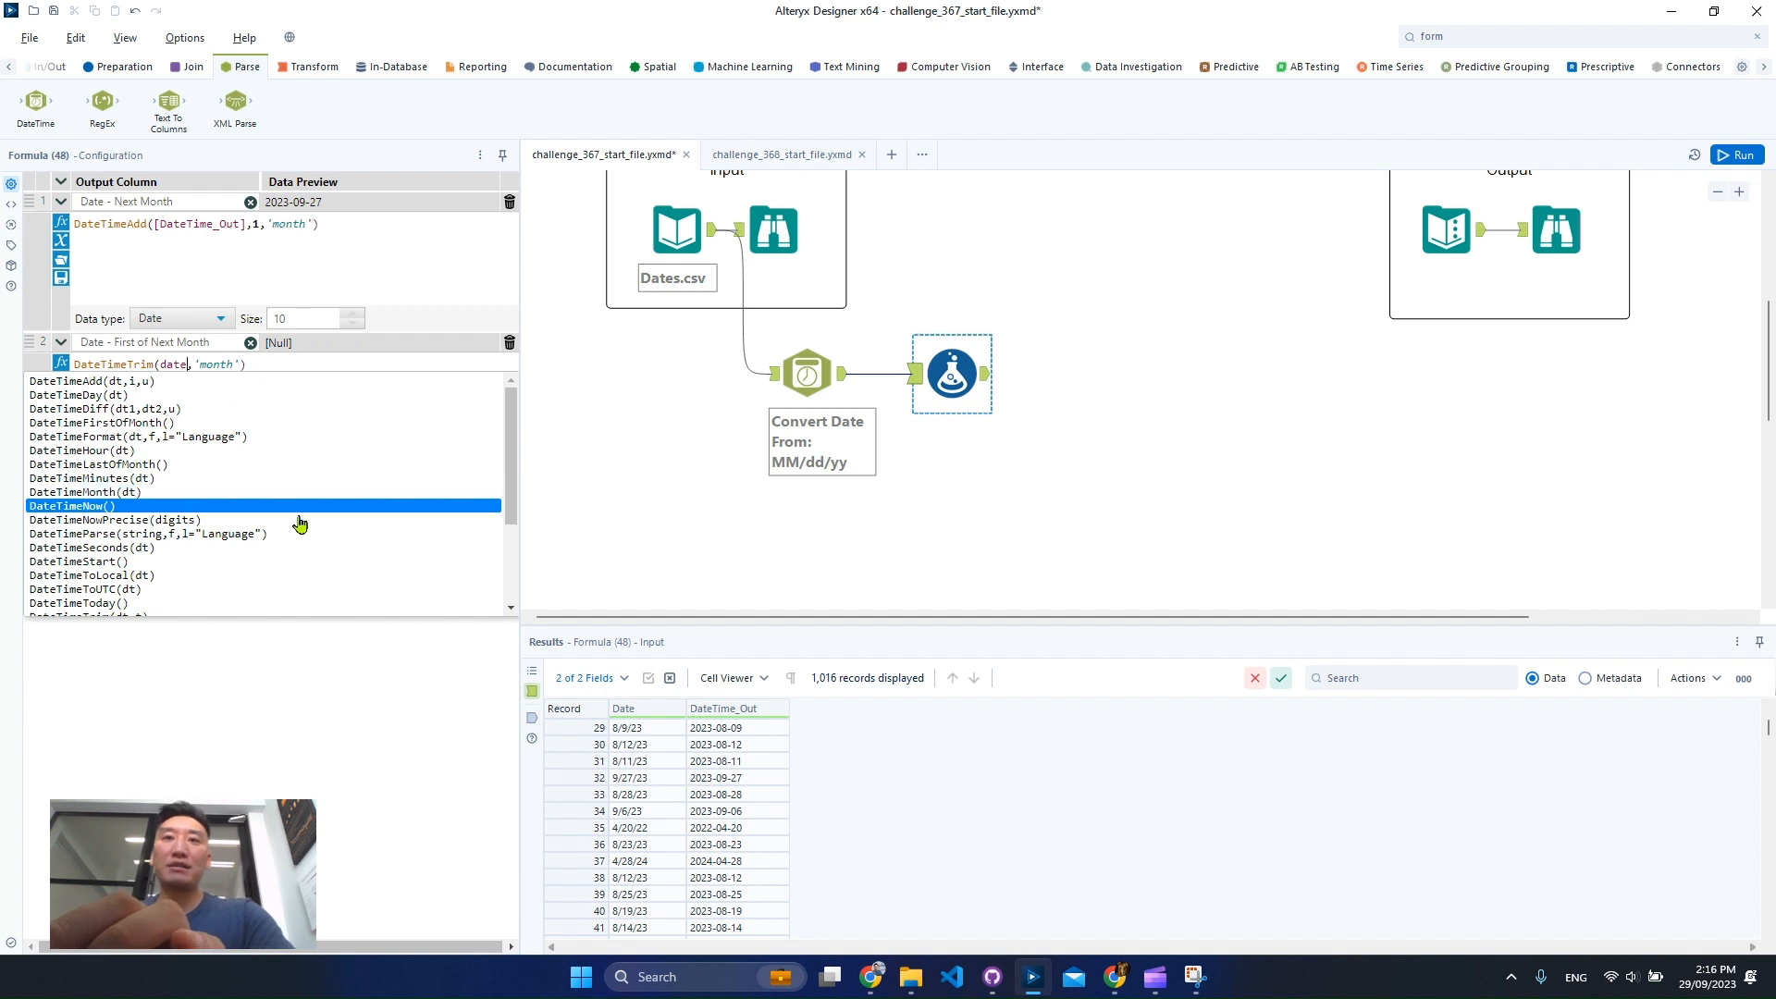
scroll(185, 574, "down", 3)
left_click(153, 608)
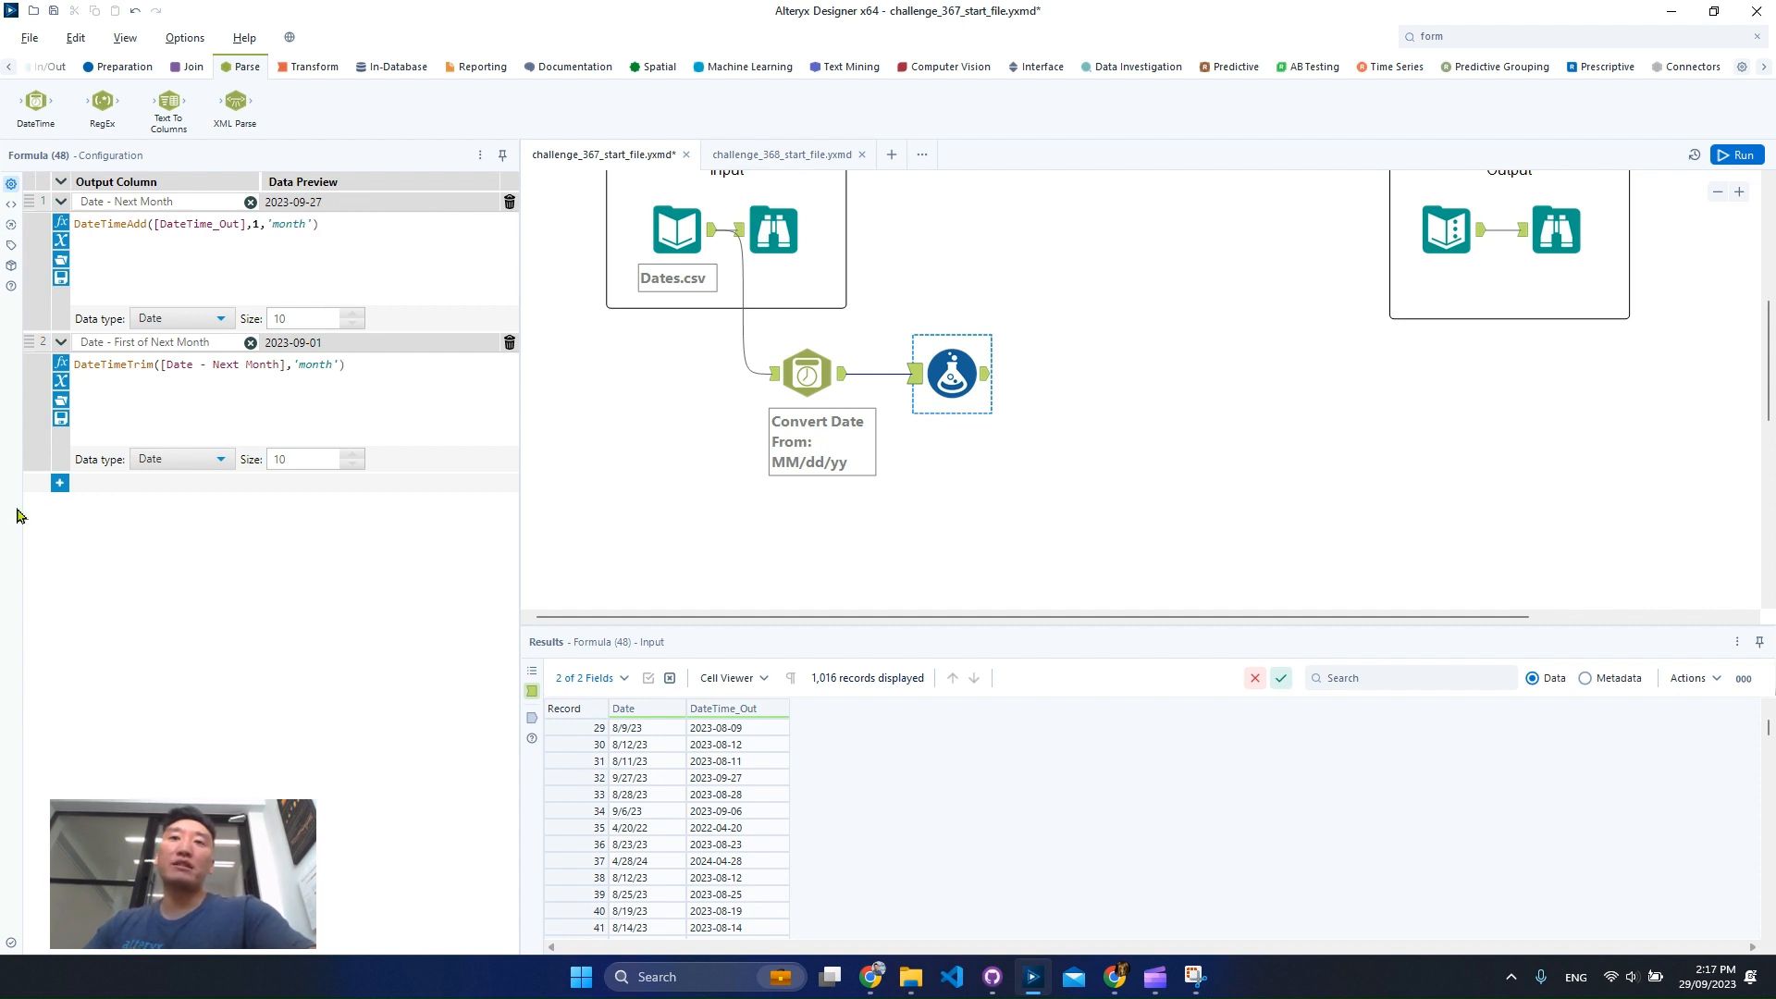
Add a third formula column named Date - Last of Current Month.
left_click(59, 483)
left_click(126, 503)
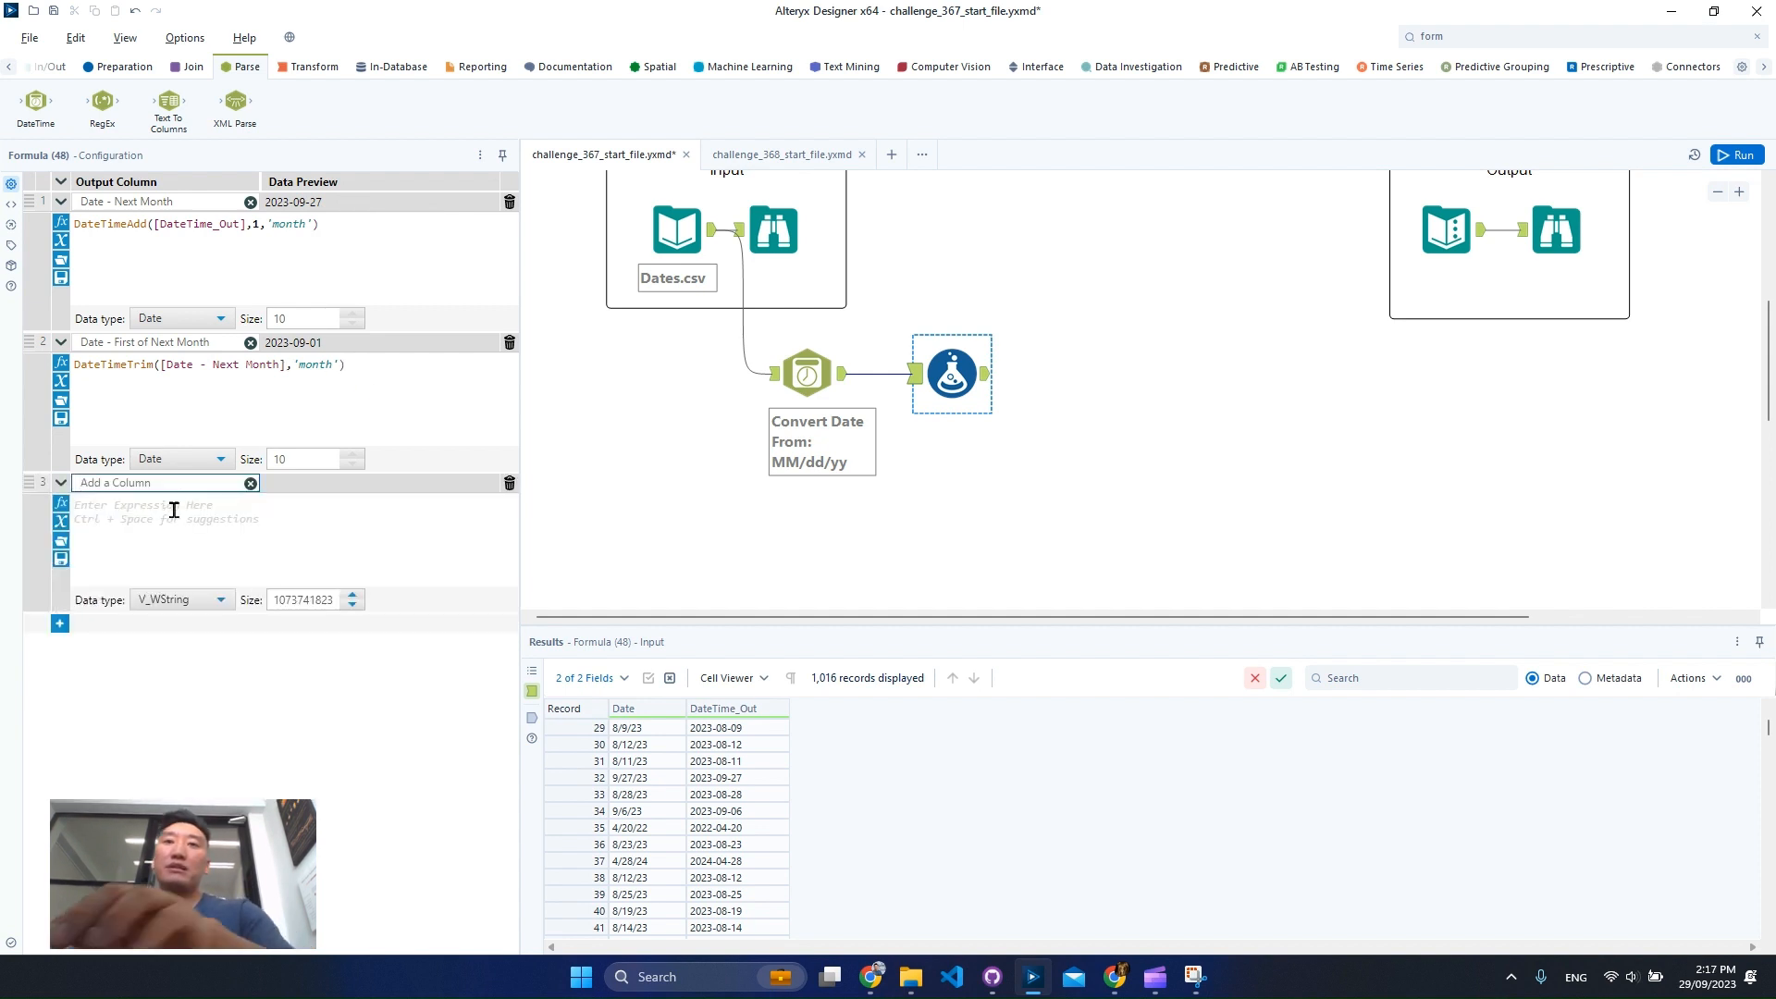
type("Date ")
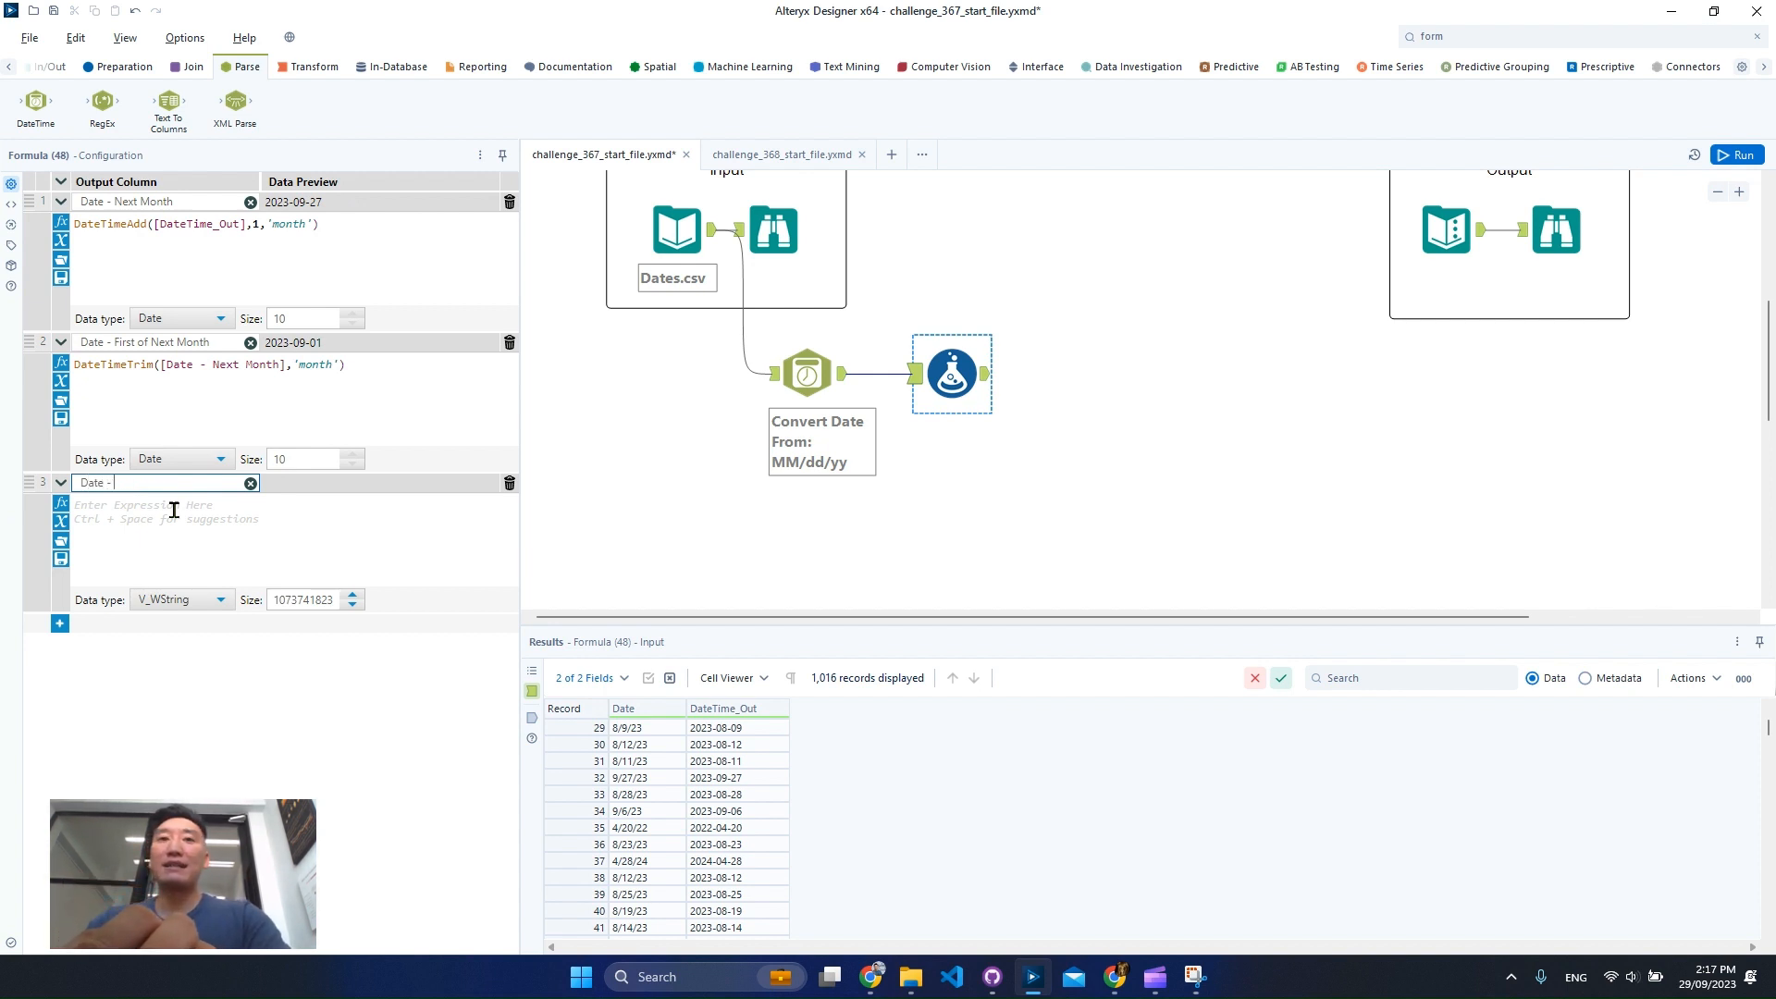
type("- Last of")
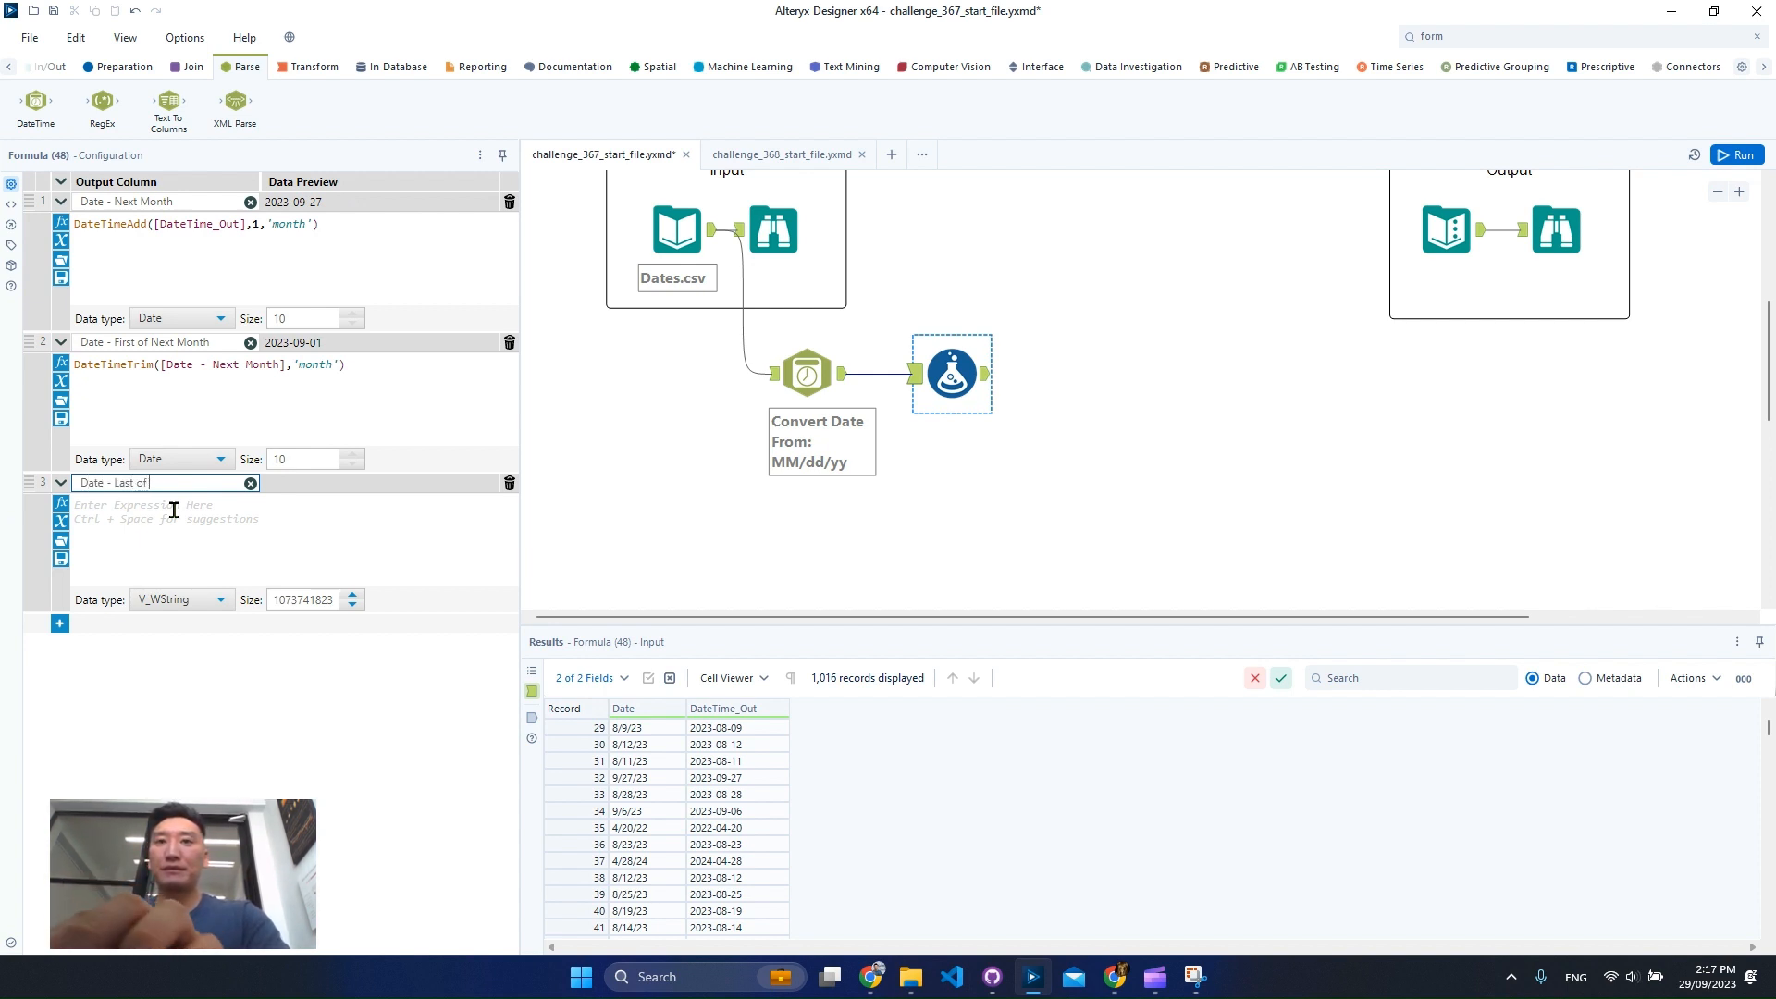
type(" Current Month")
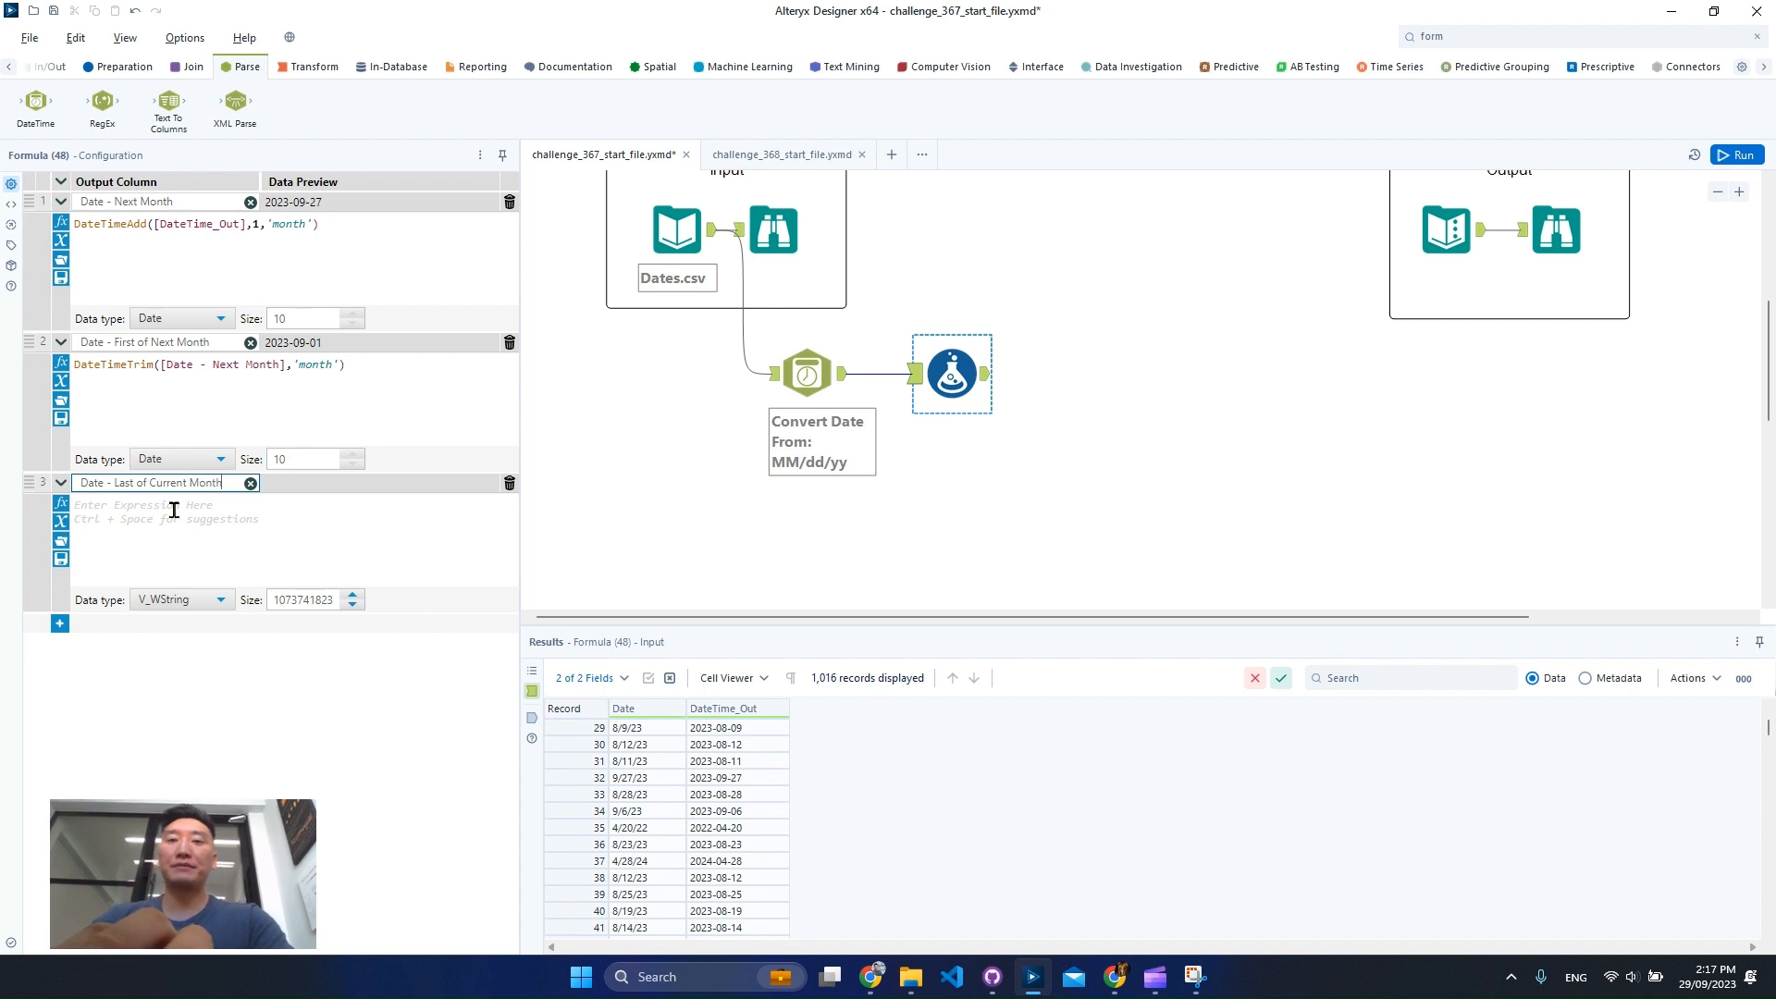
Write DateTimeAdd([Date - First of Next Month], -1, 'day') for the new column and set its data type to Date.
left_click(174, 510)
type("datetimea")
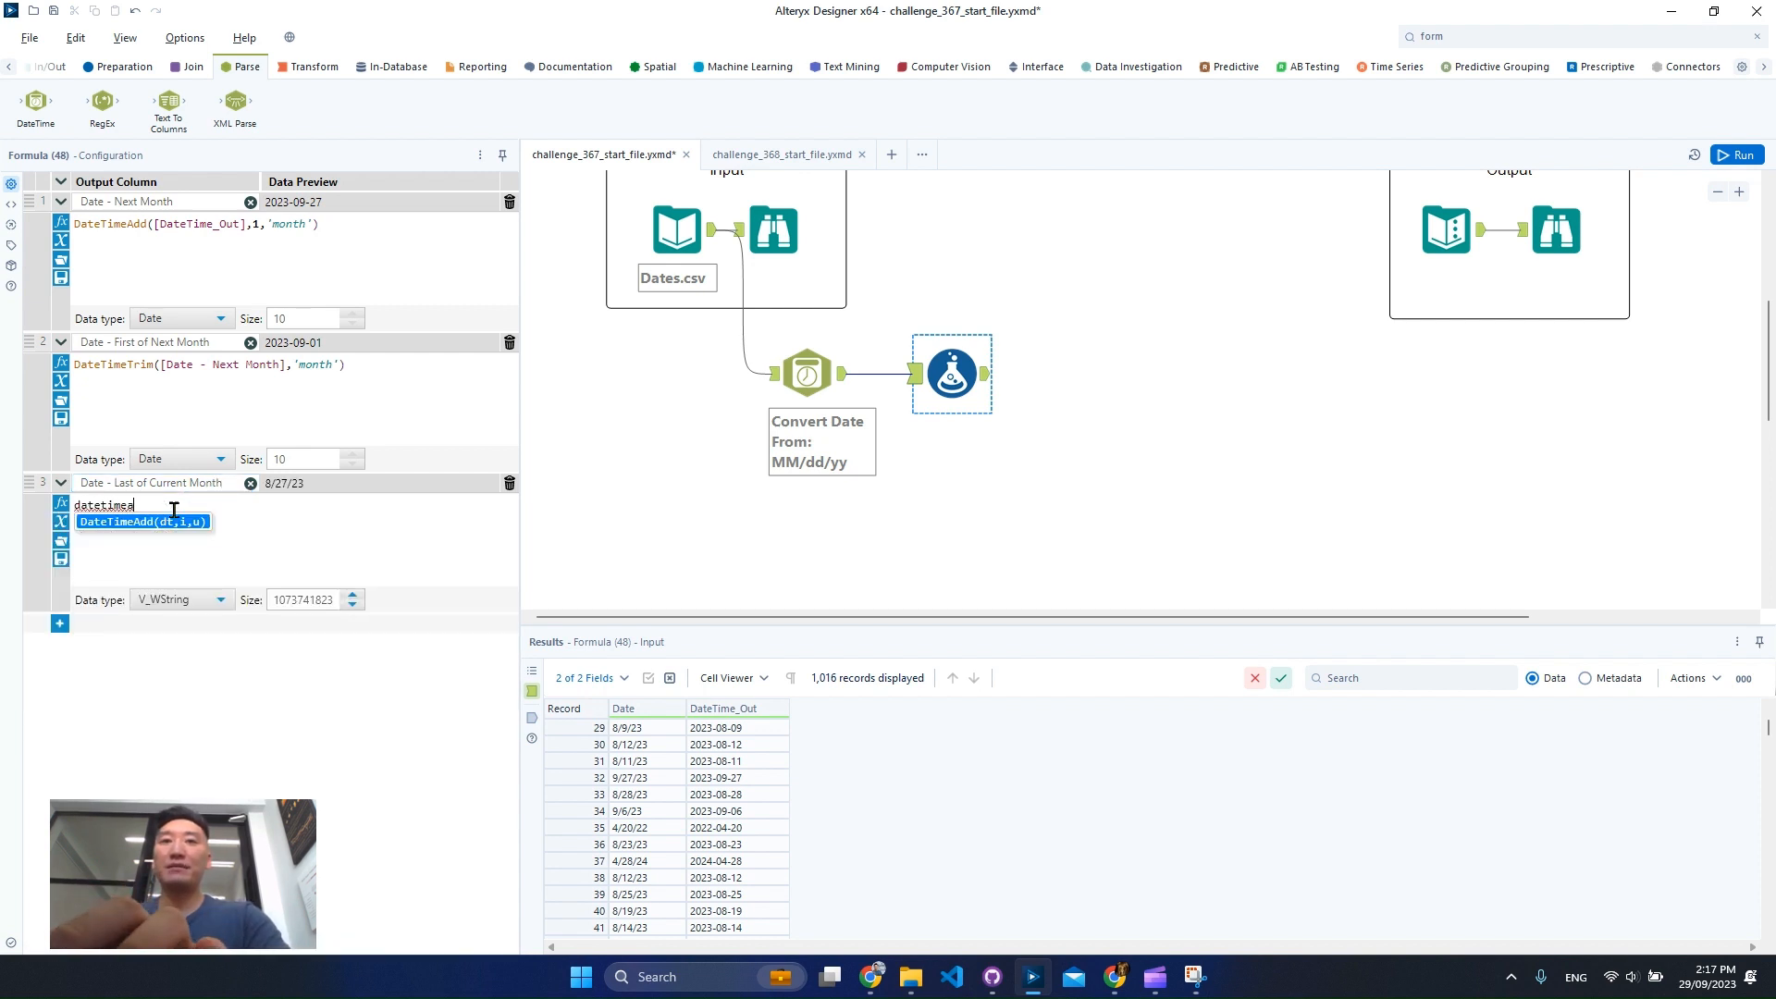
key("Return")
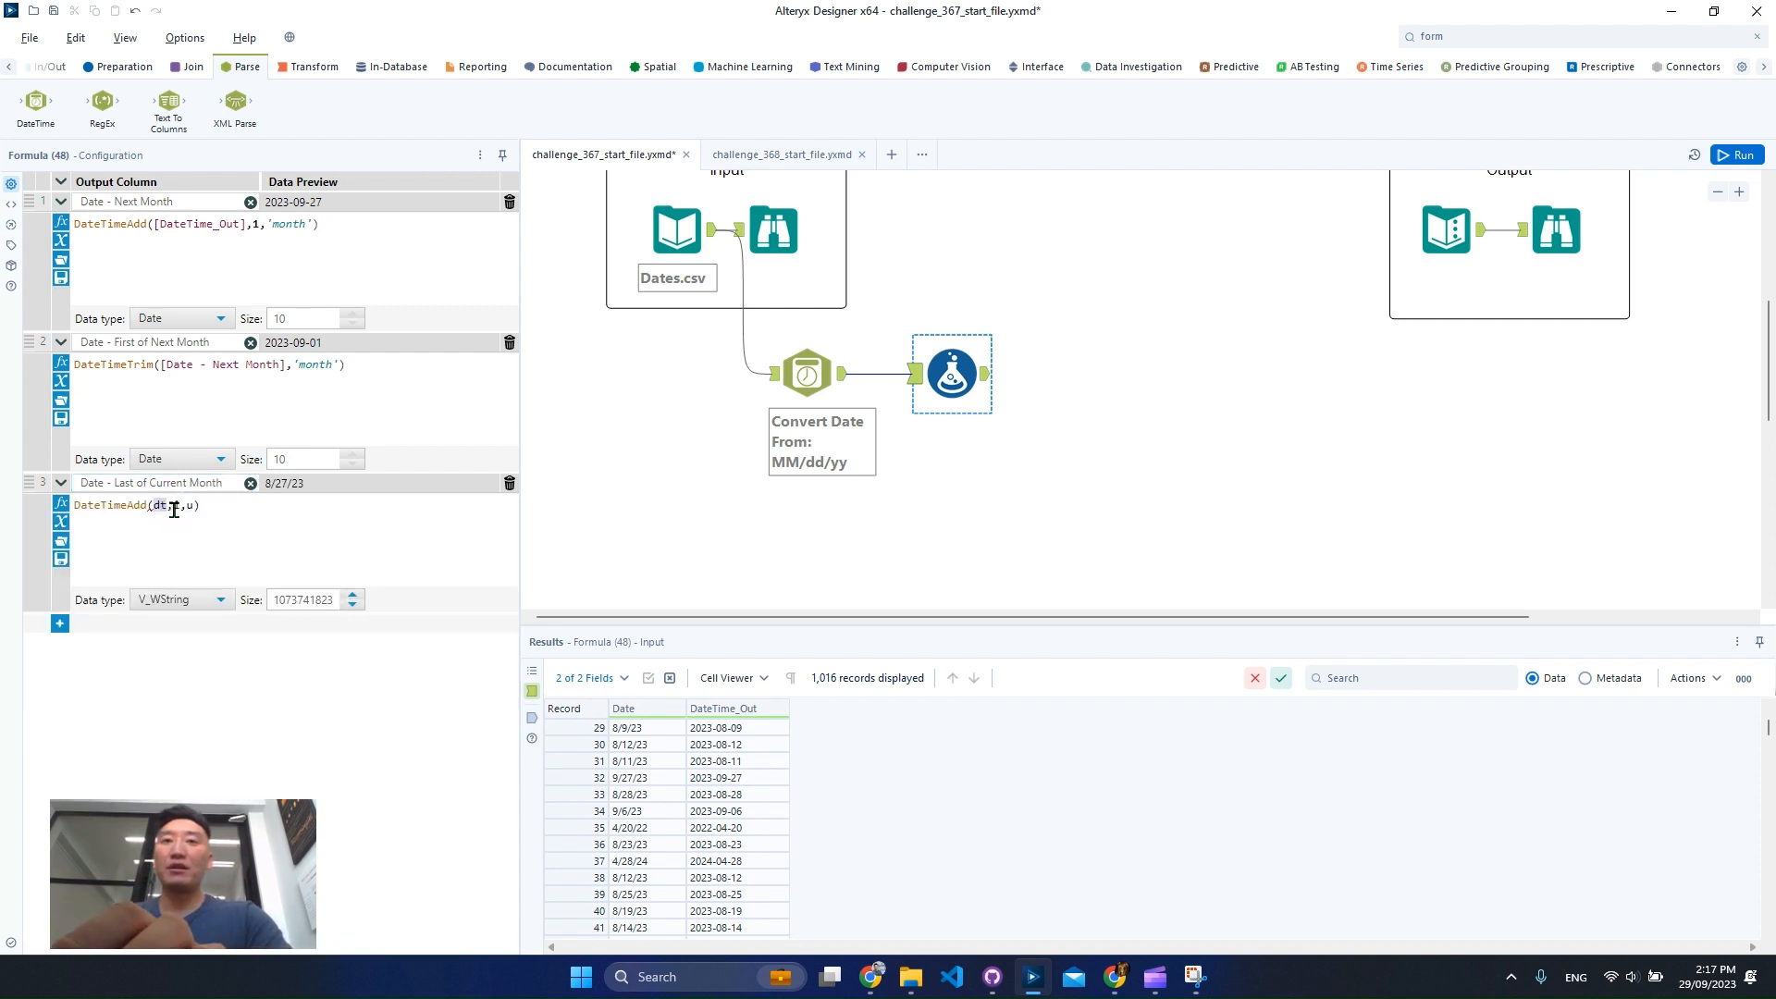
type("first")
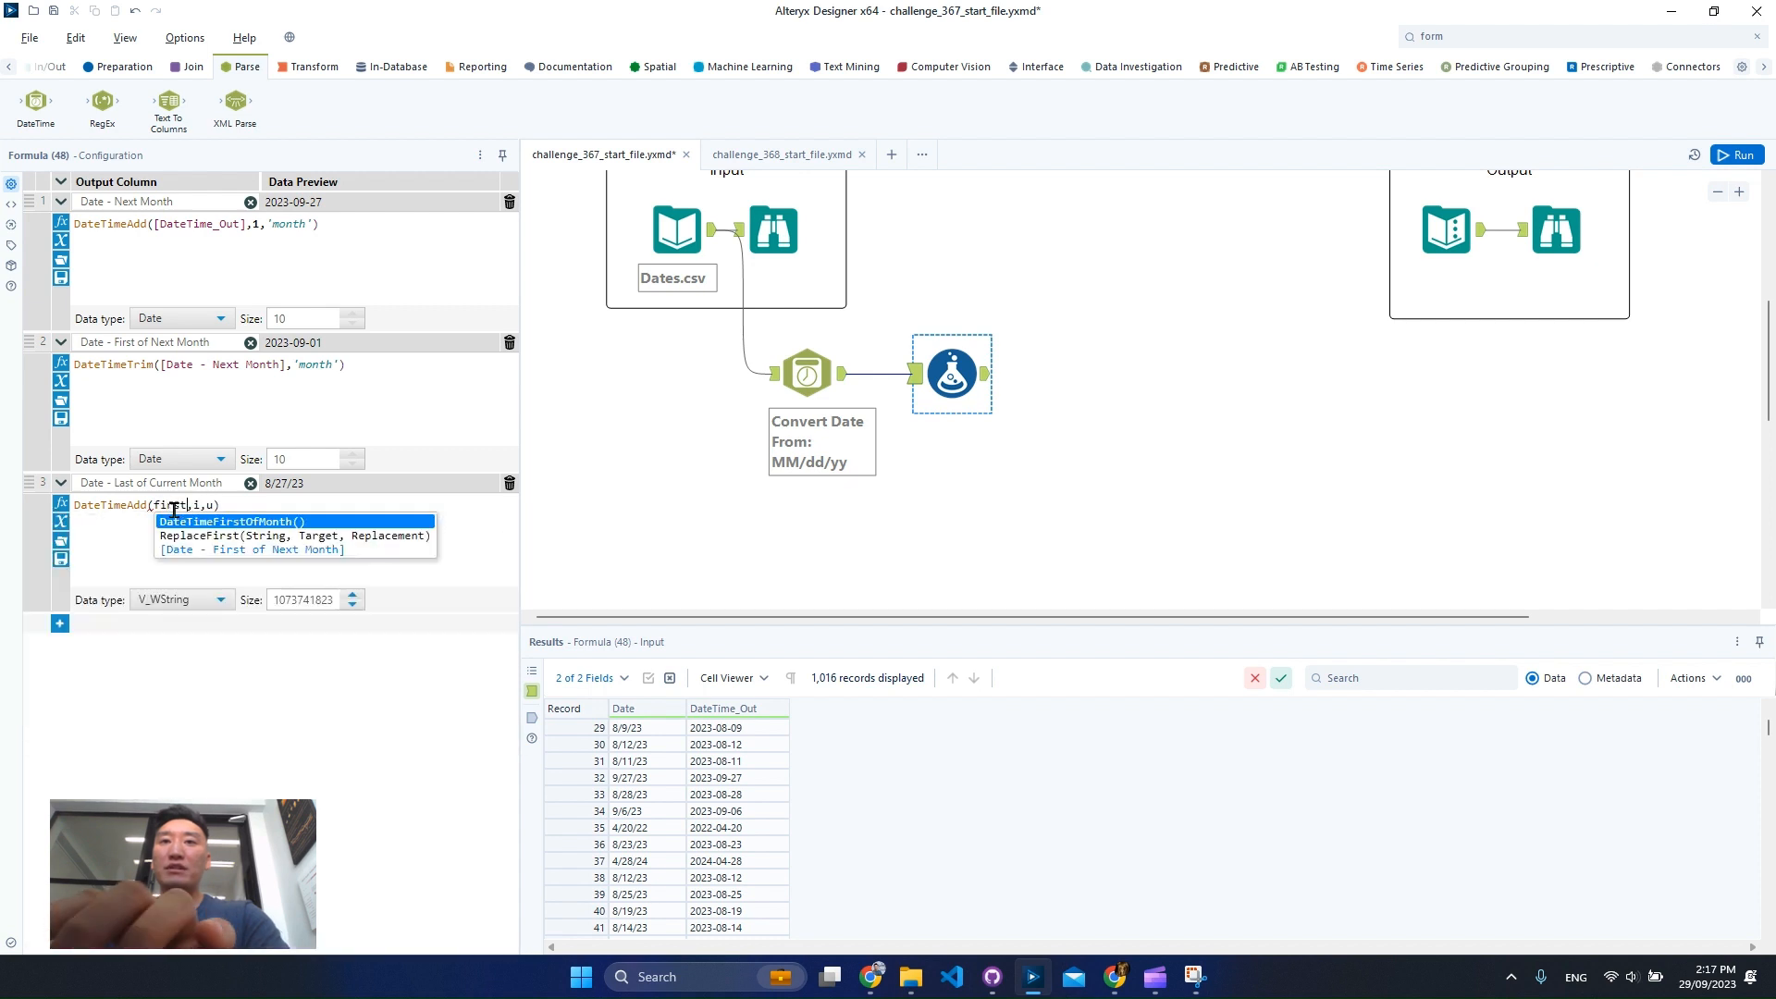
key("Down")
key("Down")
key("Down")
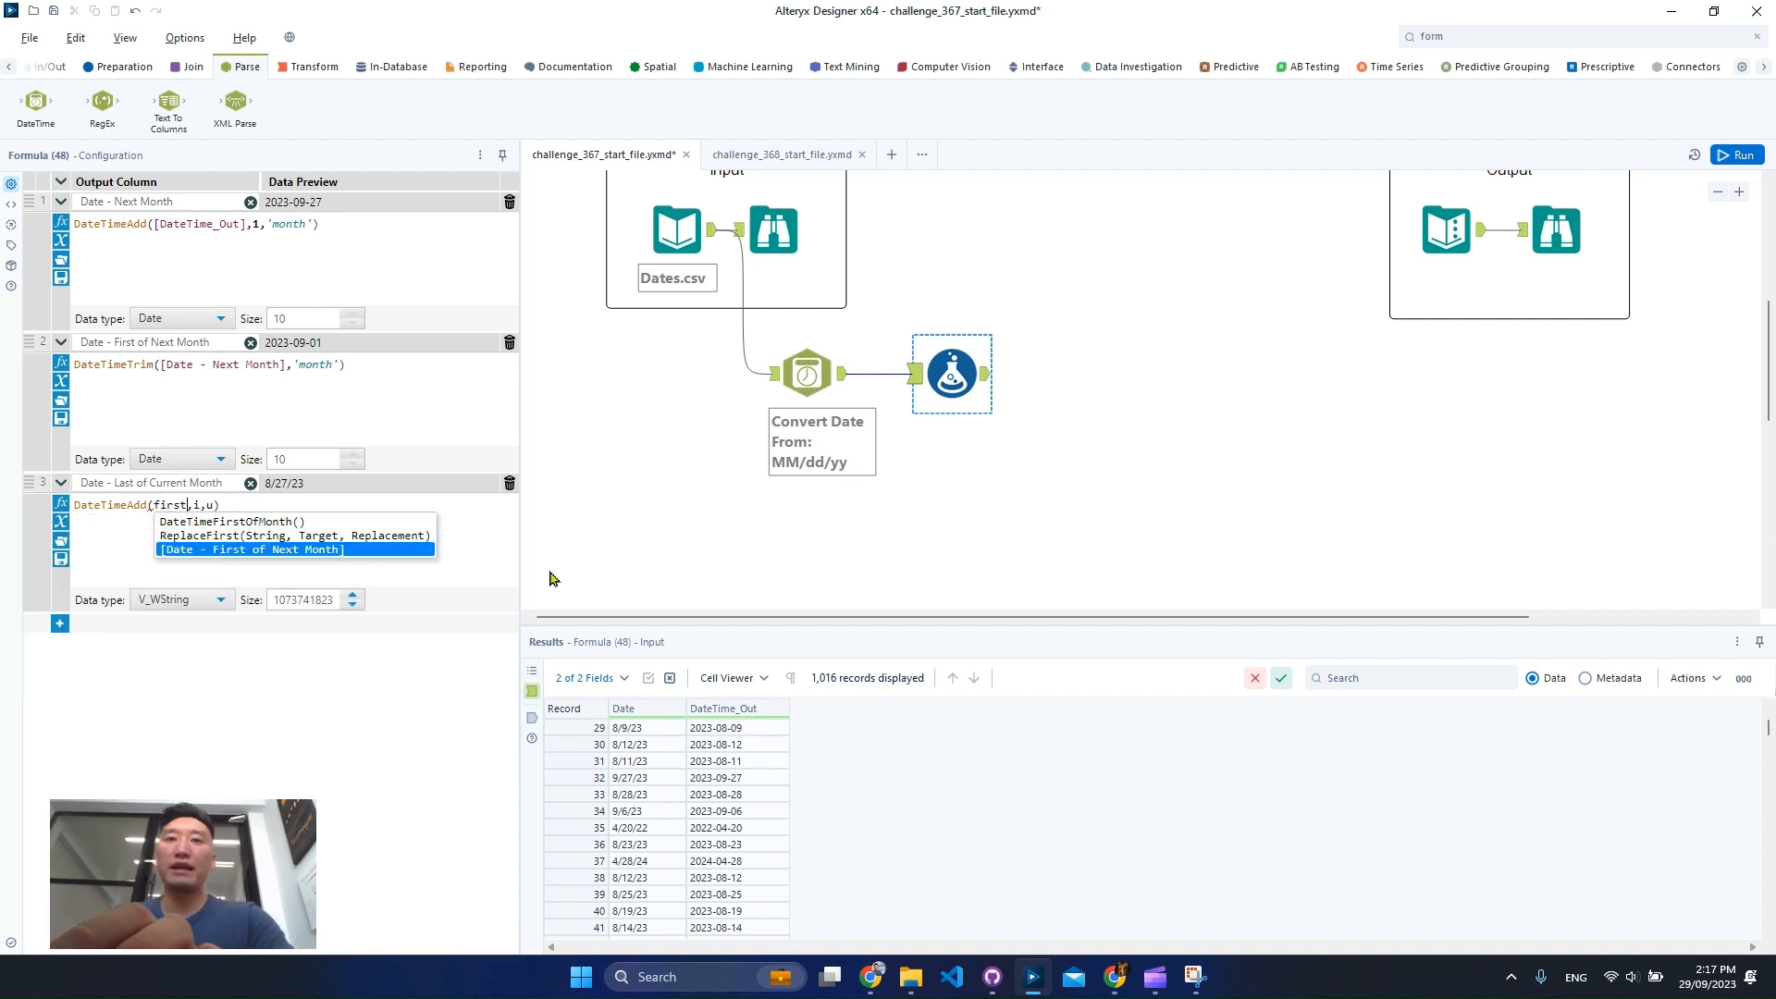
key("Up")
key("Return")
type("-1")
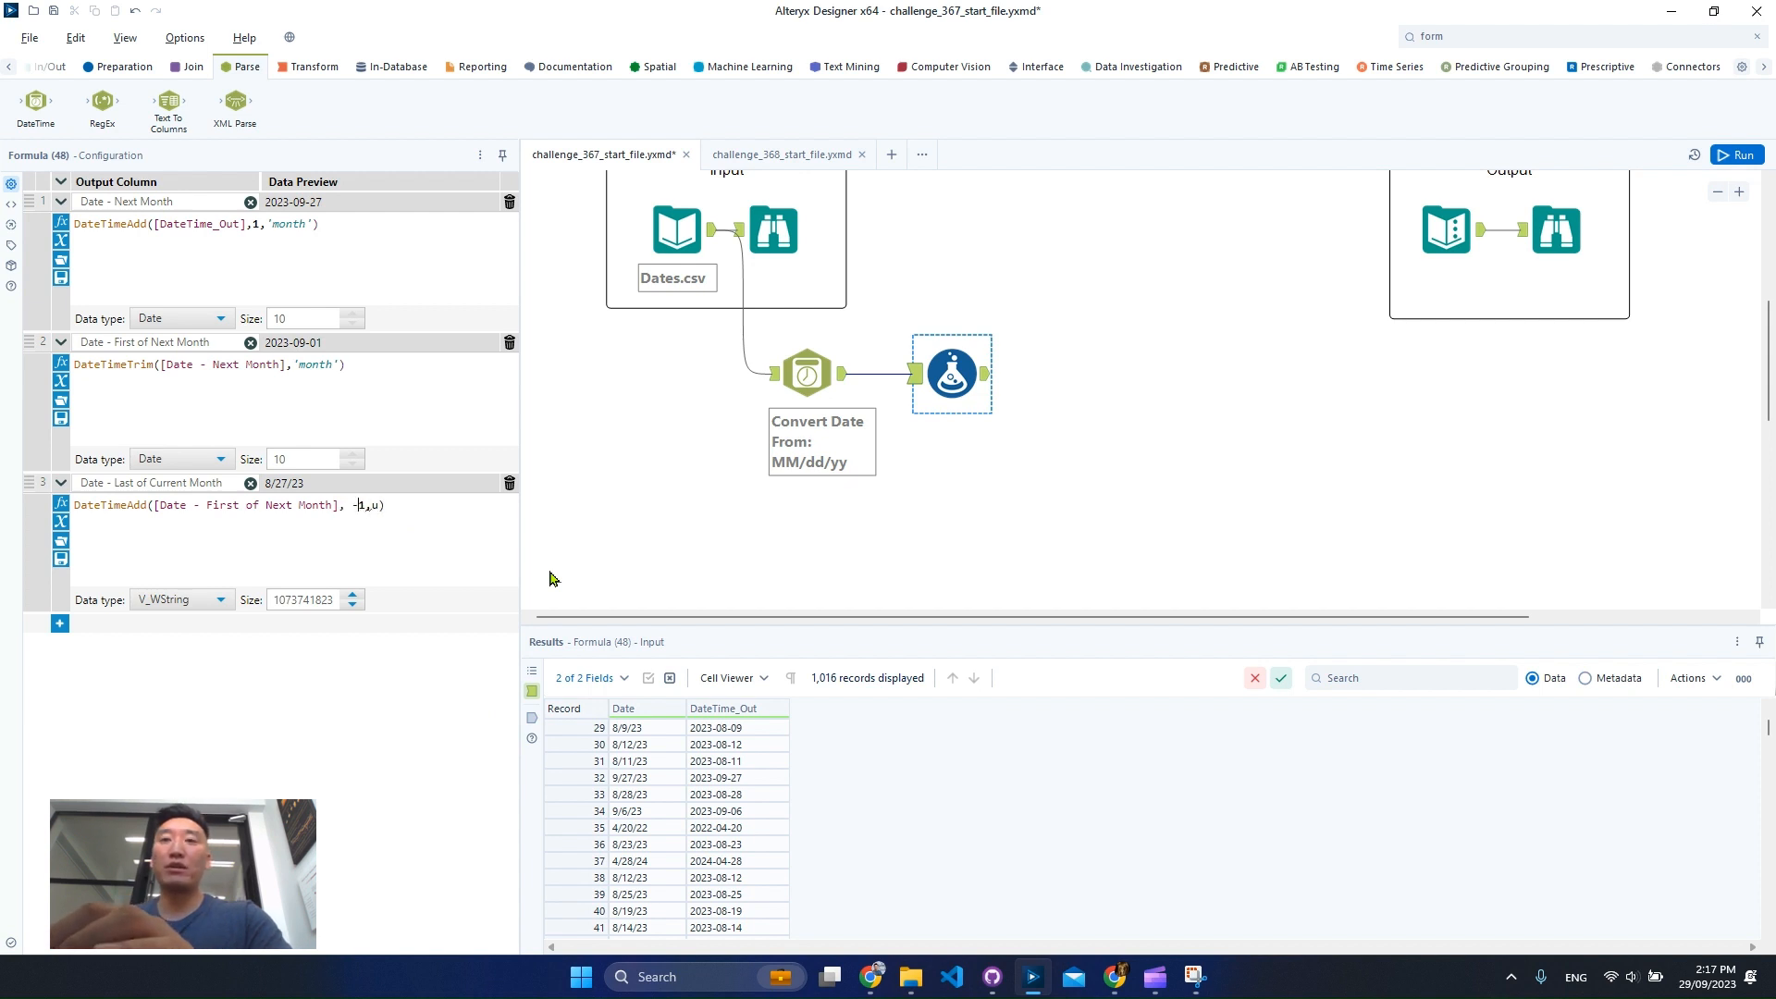
type("  'da")
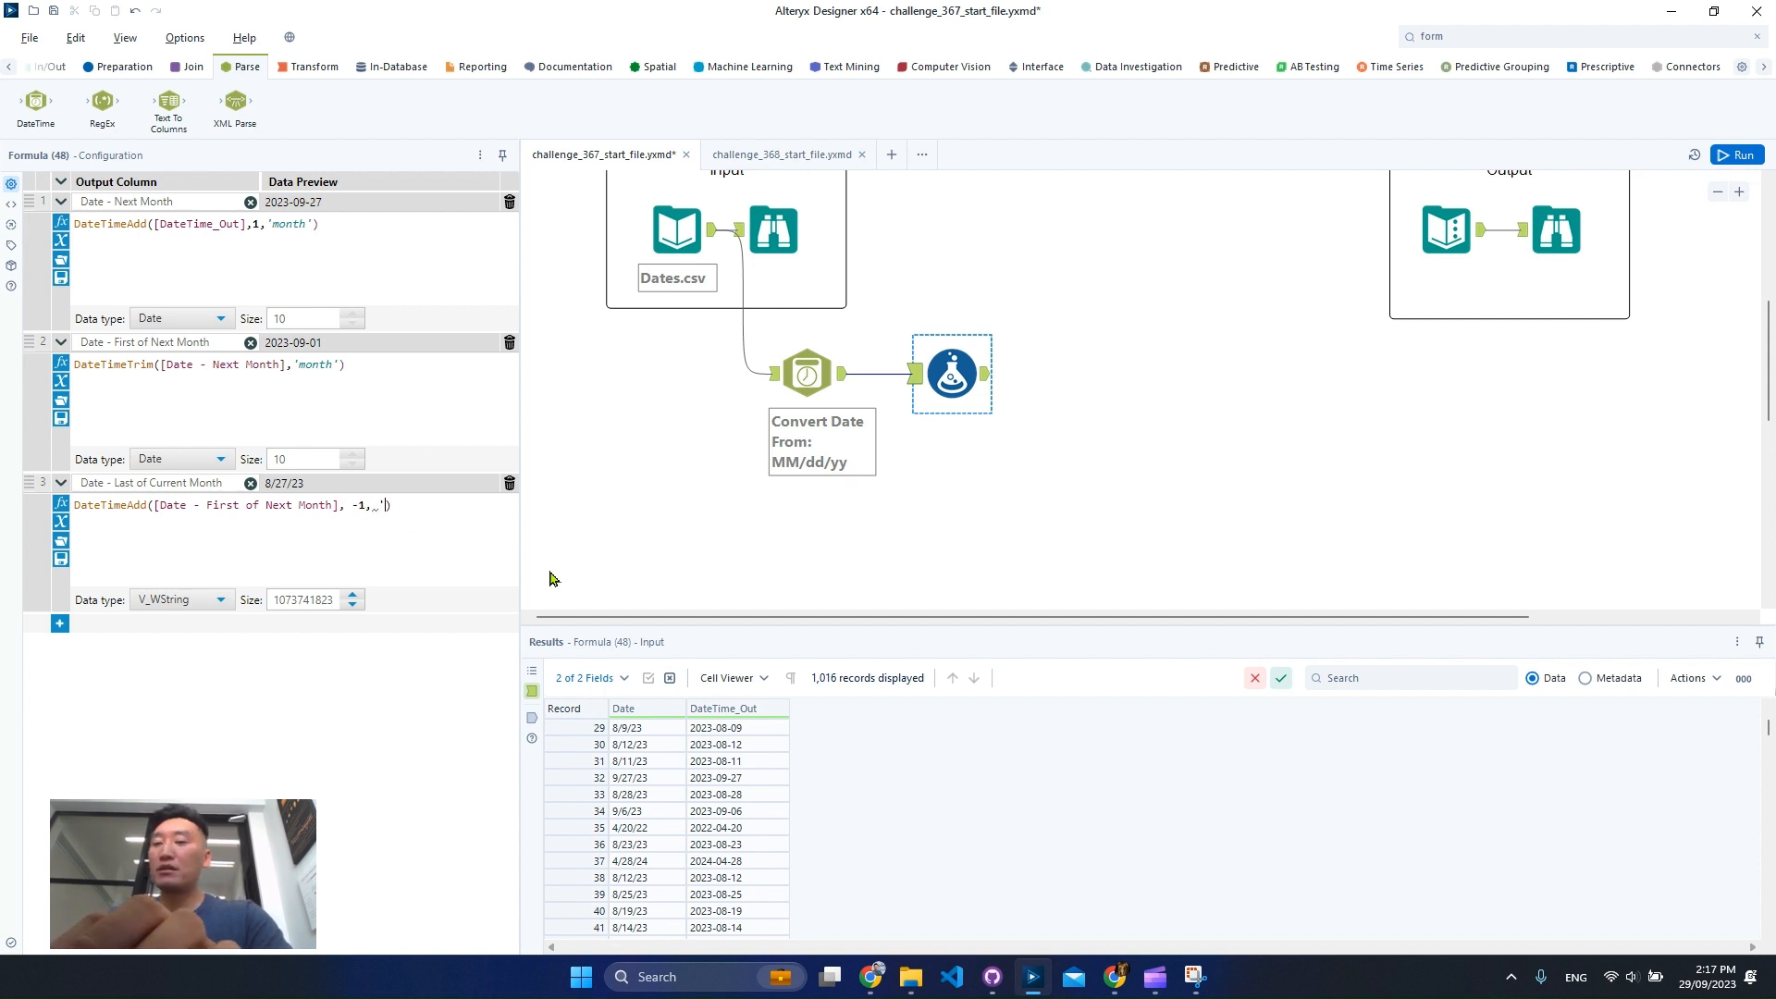
type("y")
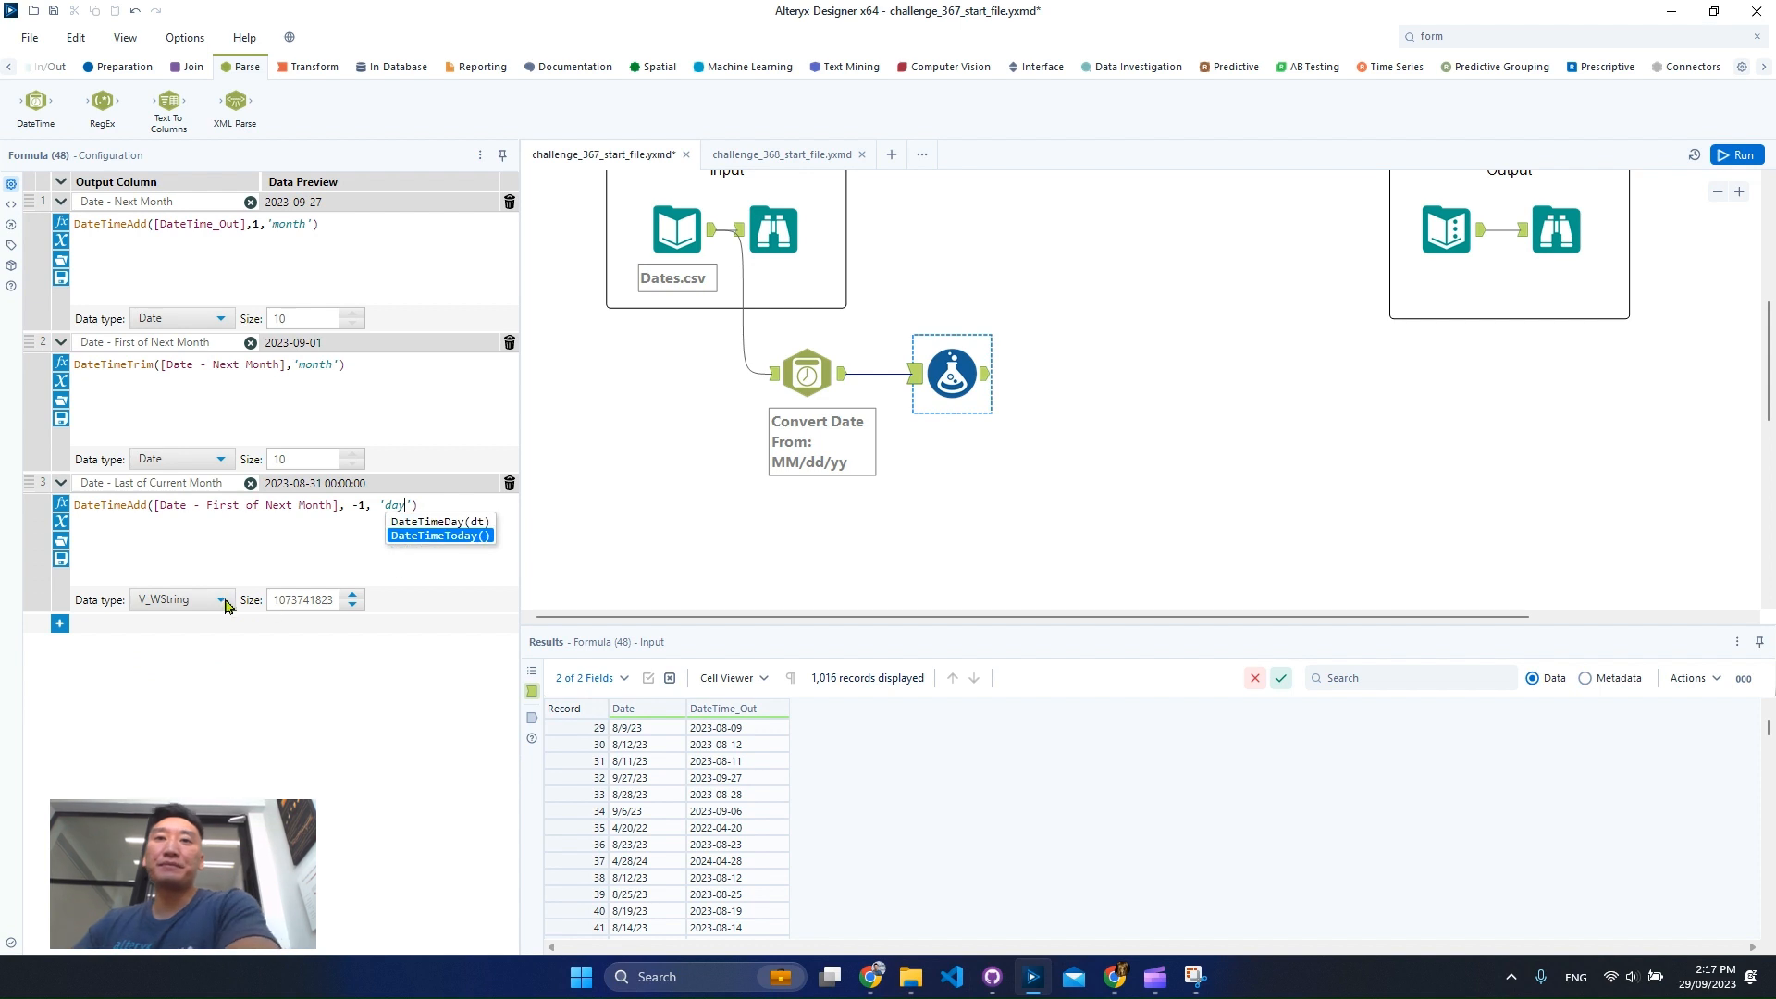
left_click(220, 599)
left_click(192, 714)
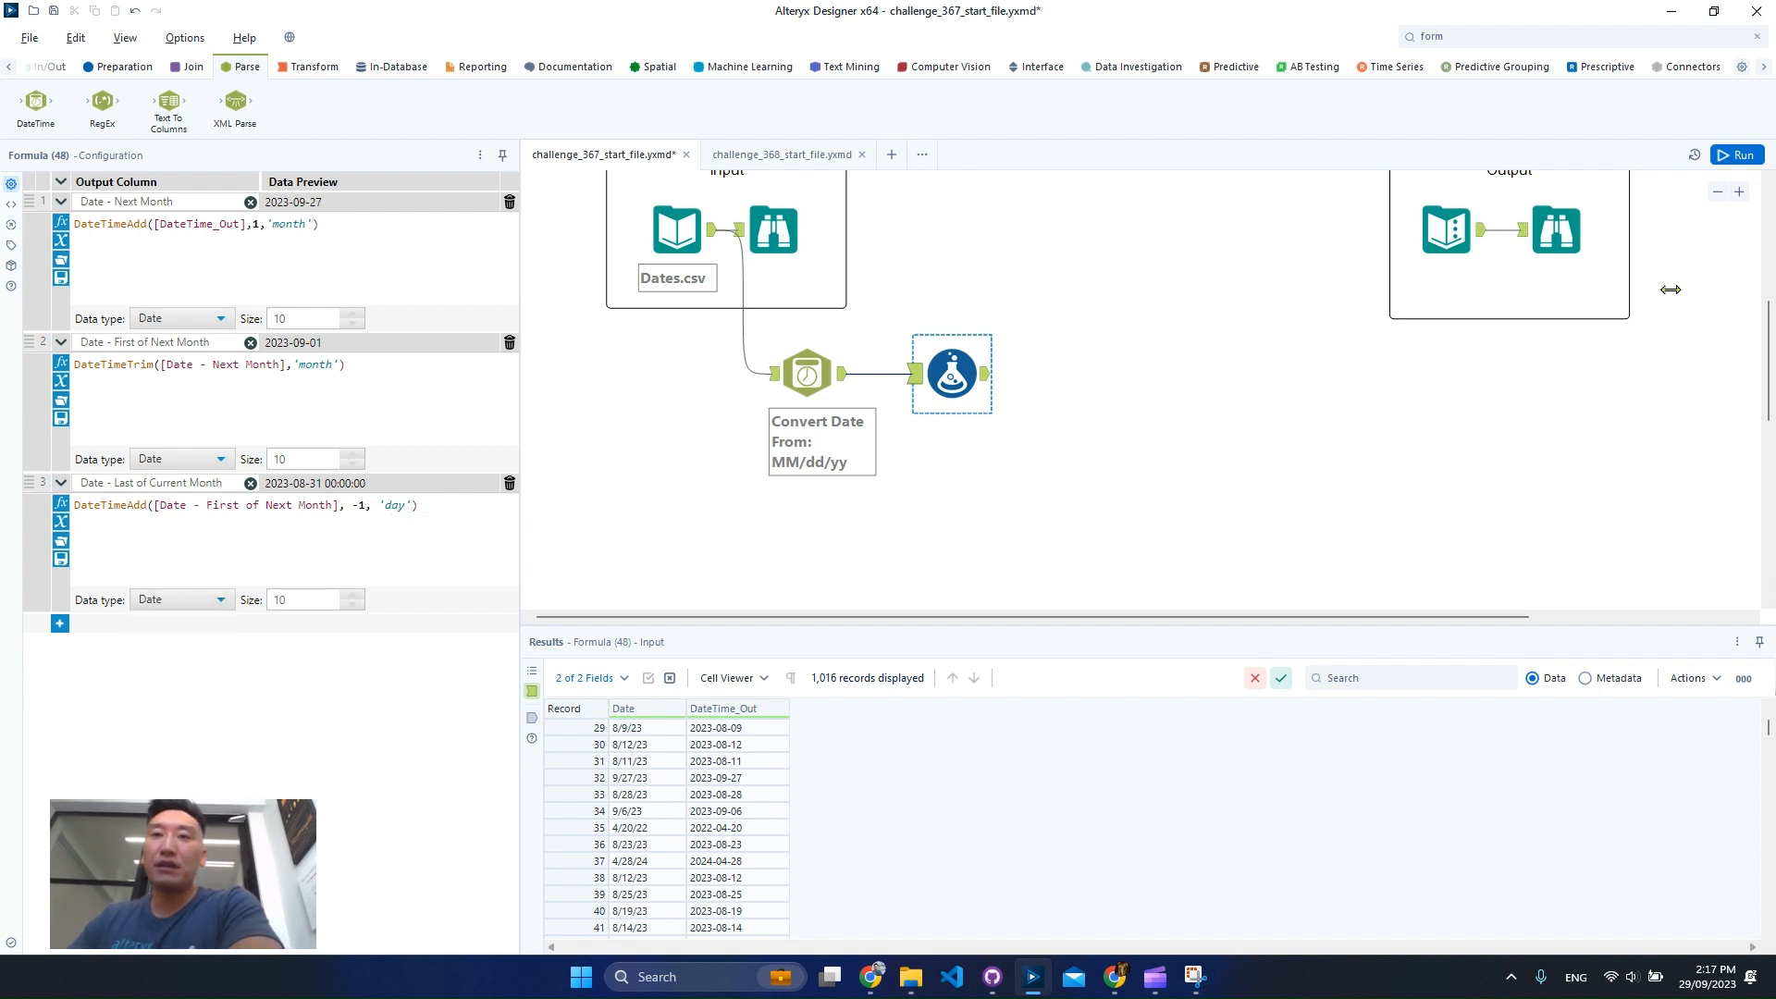
Run the workflow and open the Formula tool's output results.
left_click(1162, 495)
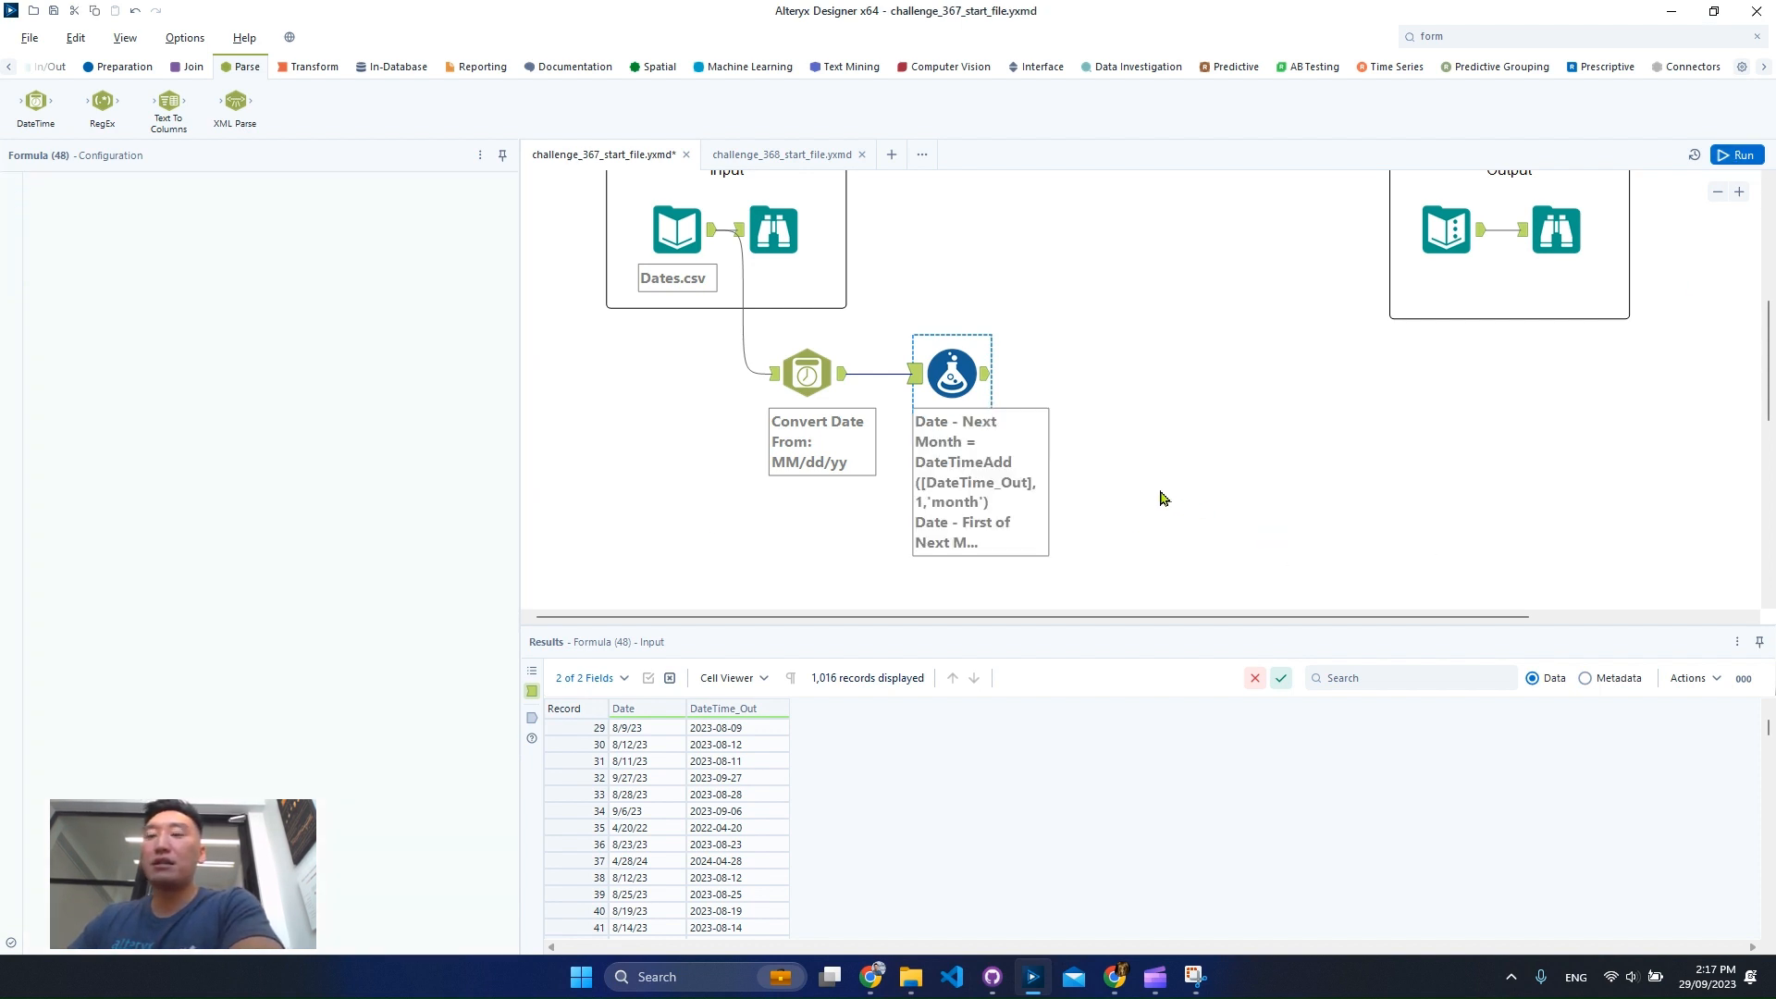
key("ctrl+r")
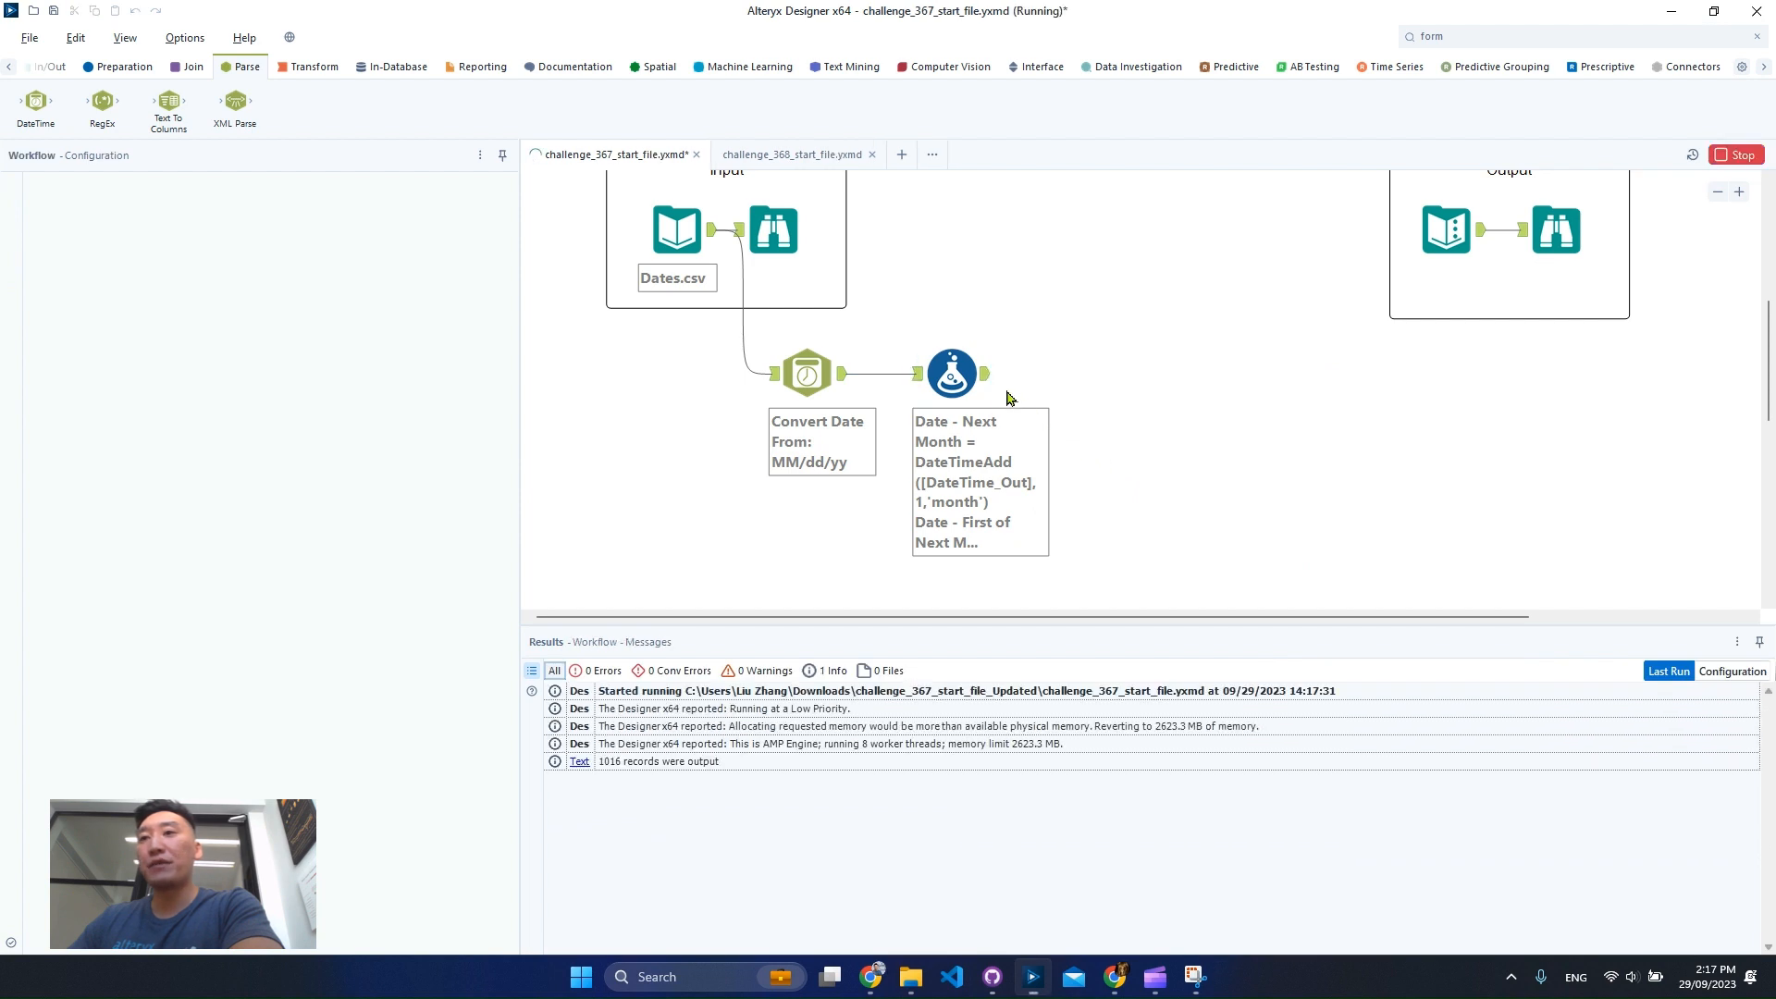
left_click(993, 392)
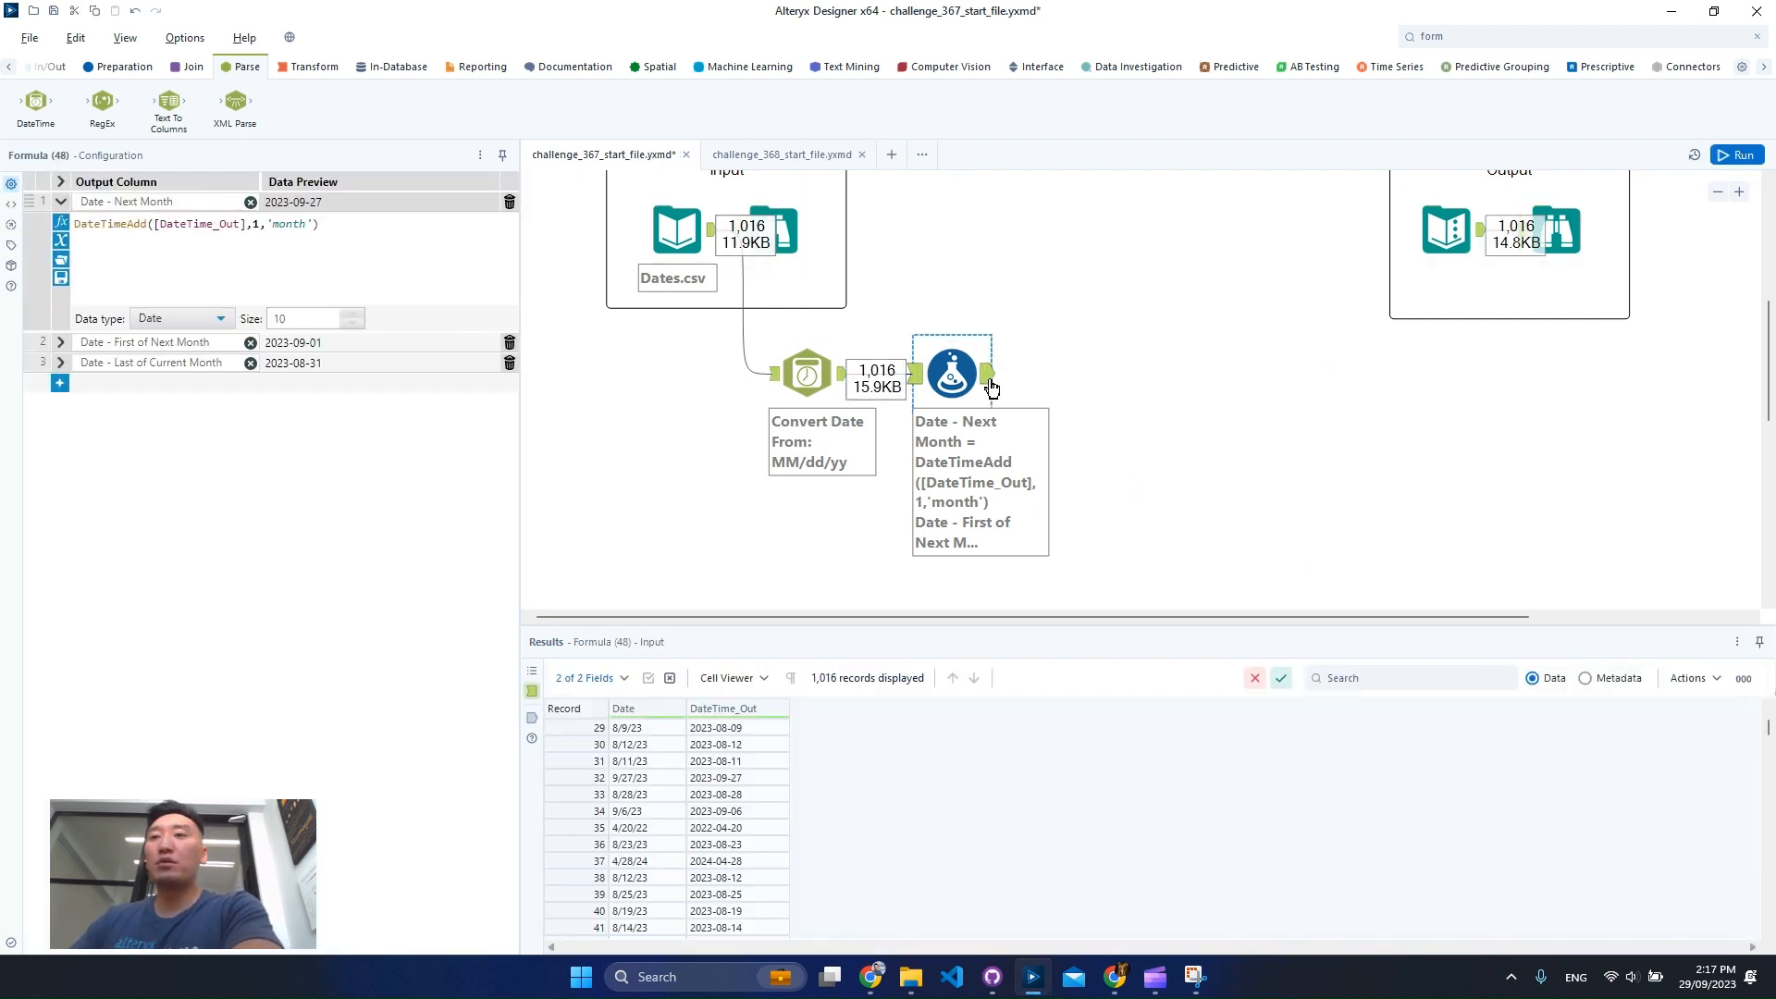
left_click(988, 376)
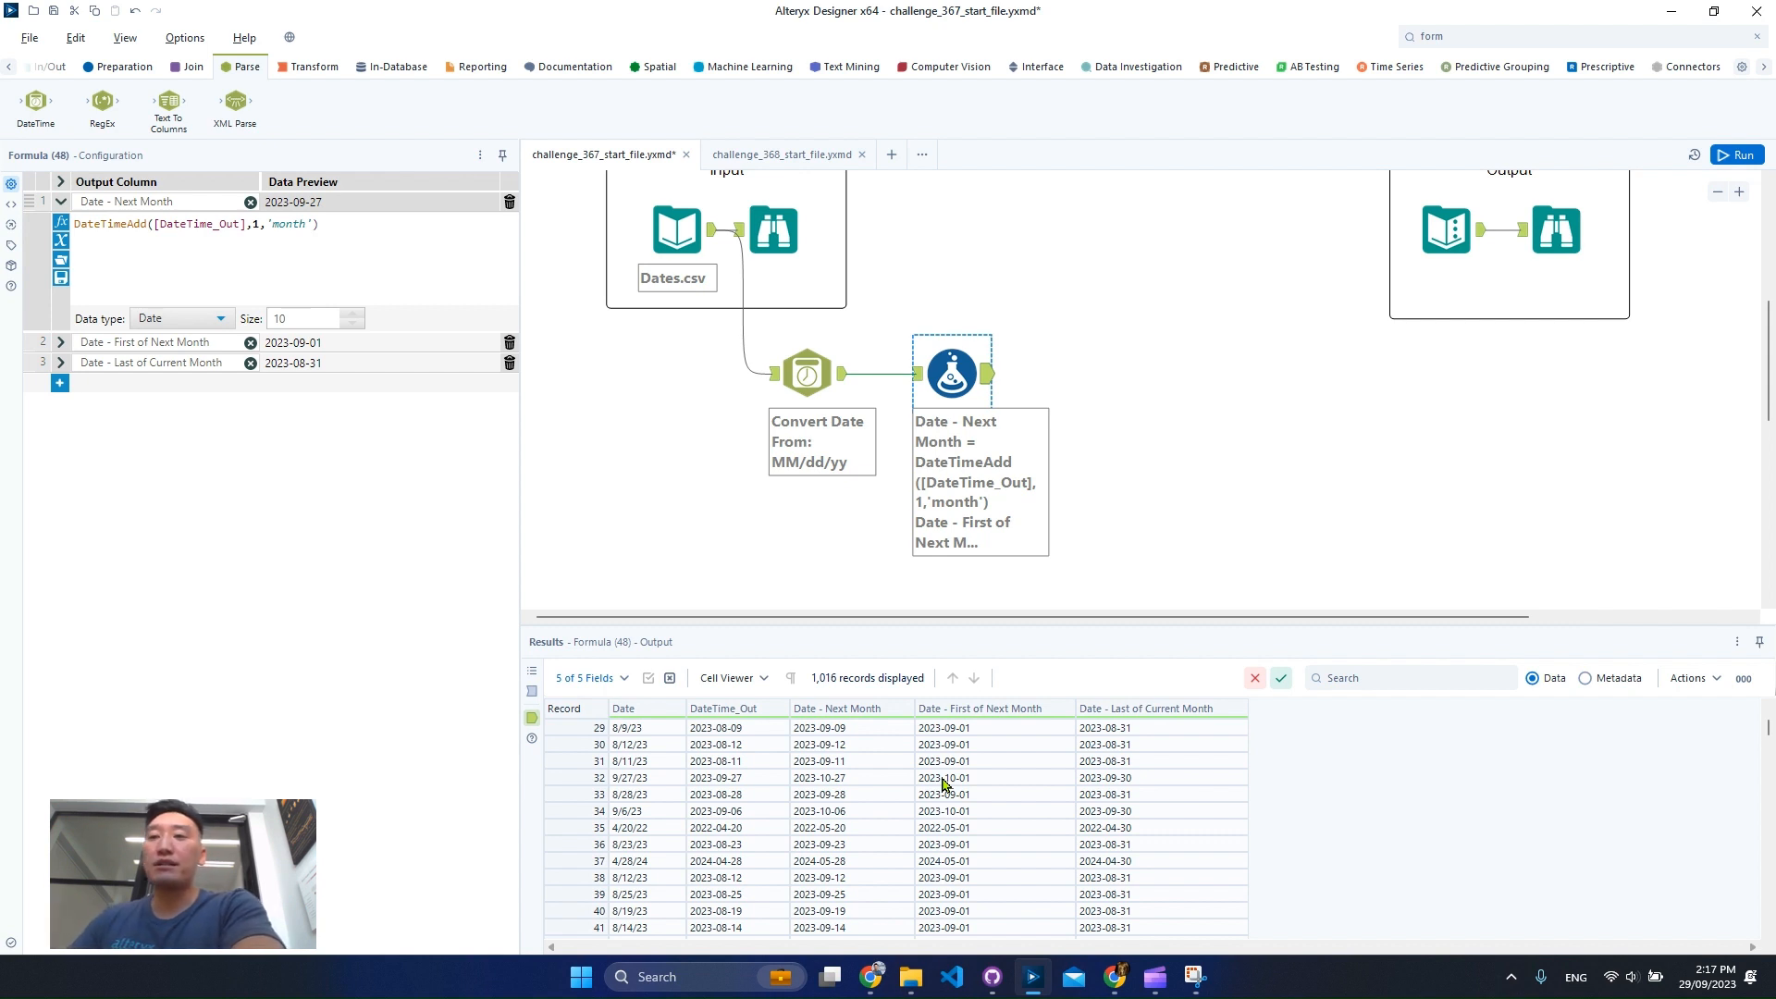
Scroll through the Formula output columns and search the results for 31.
scroll(874, 842, "down", 7)
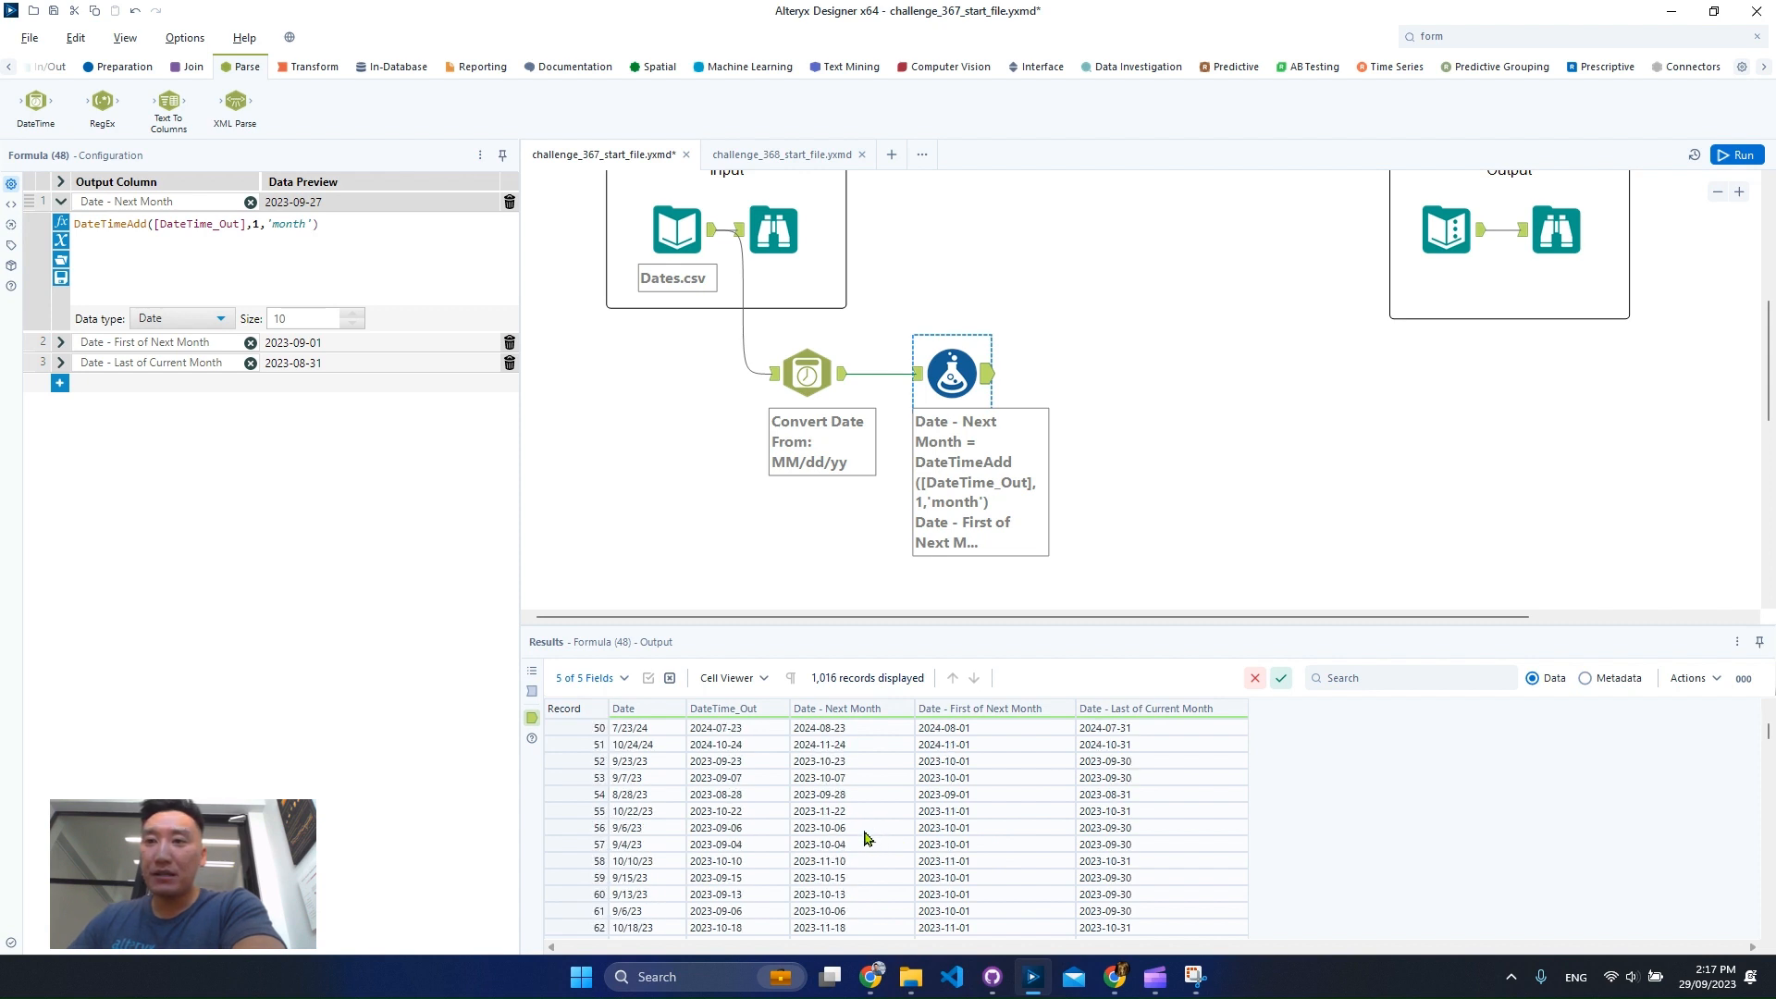
scroll(868, 838, "down", 5)
scroll(781, 849, "down", 6)
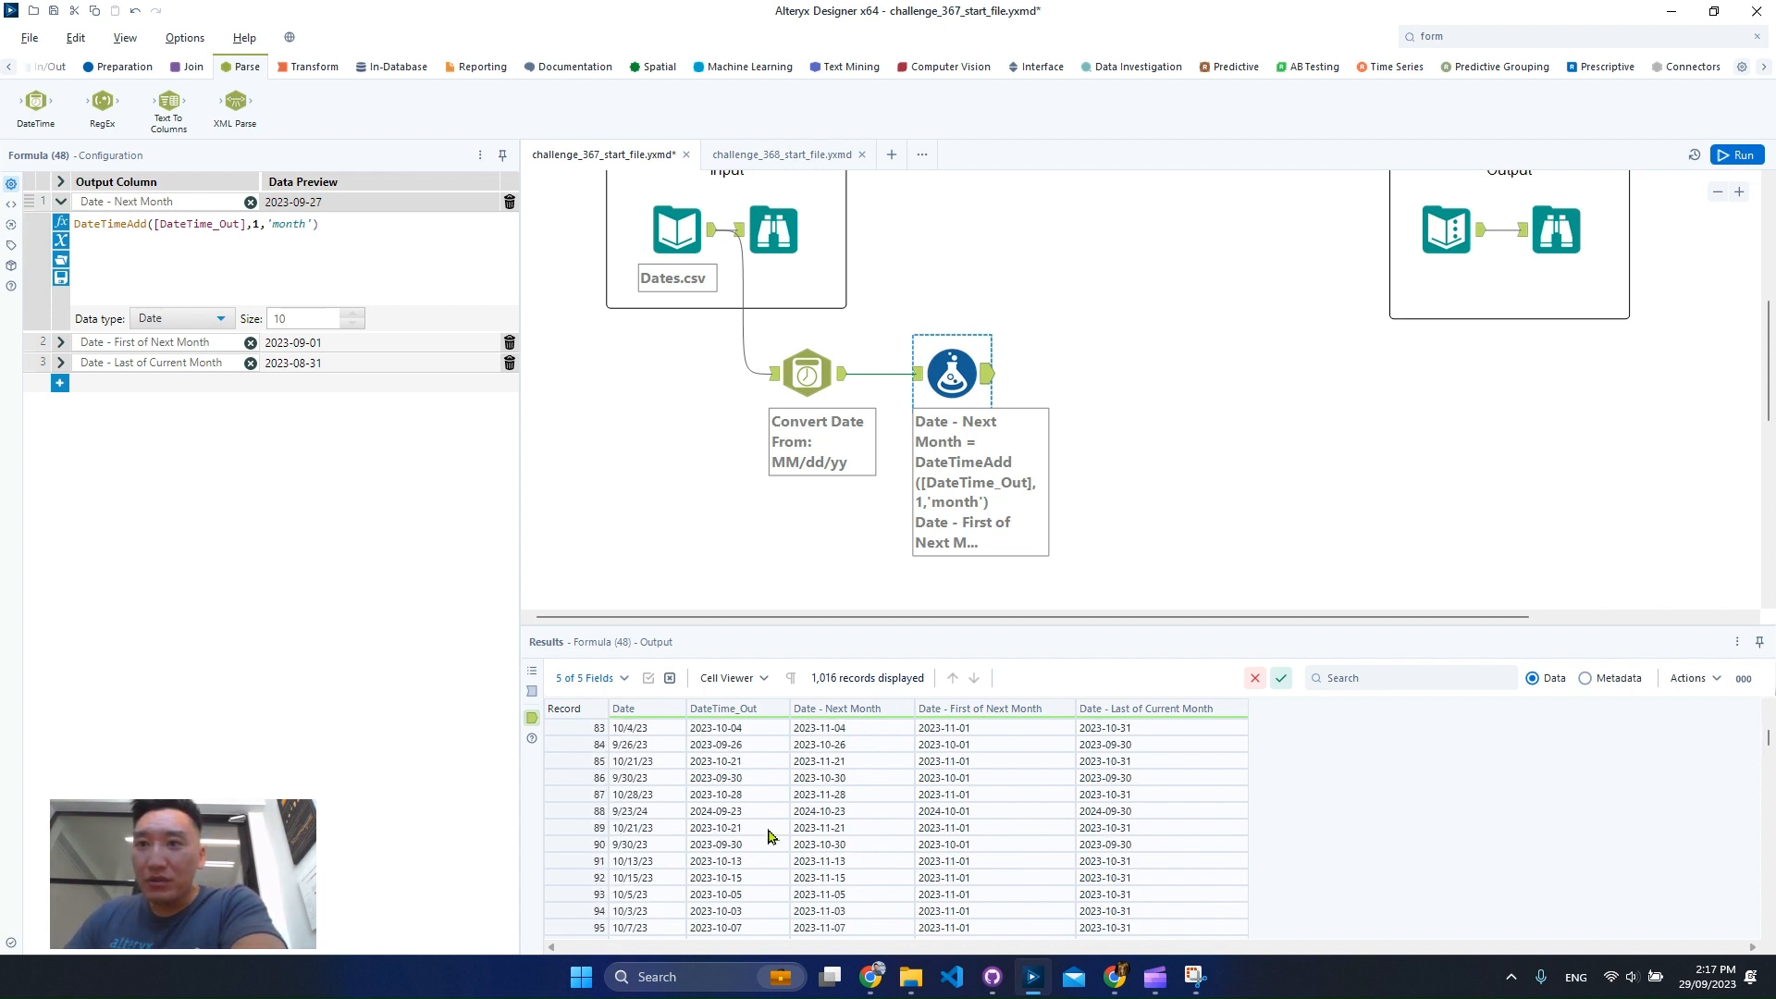
left_click(754, 779)
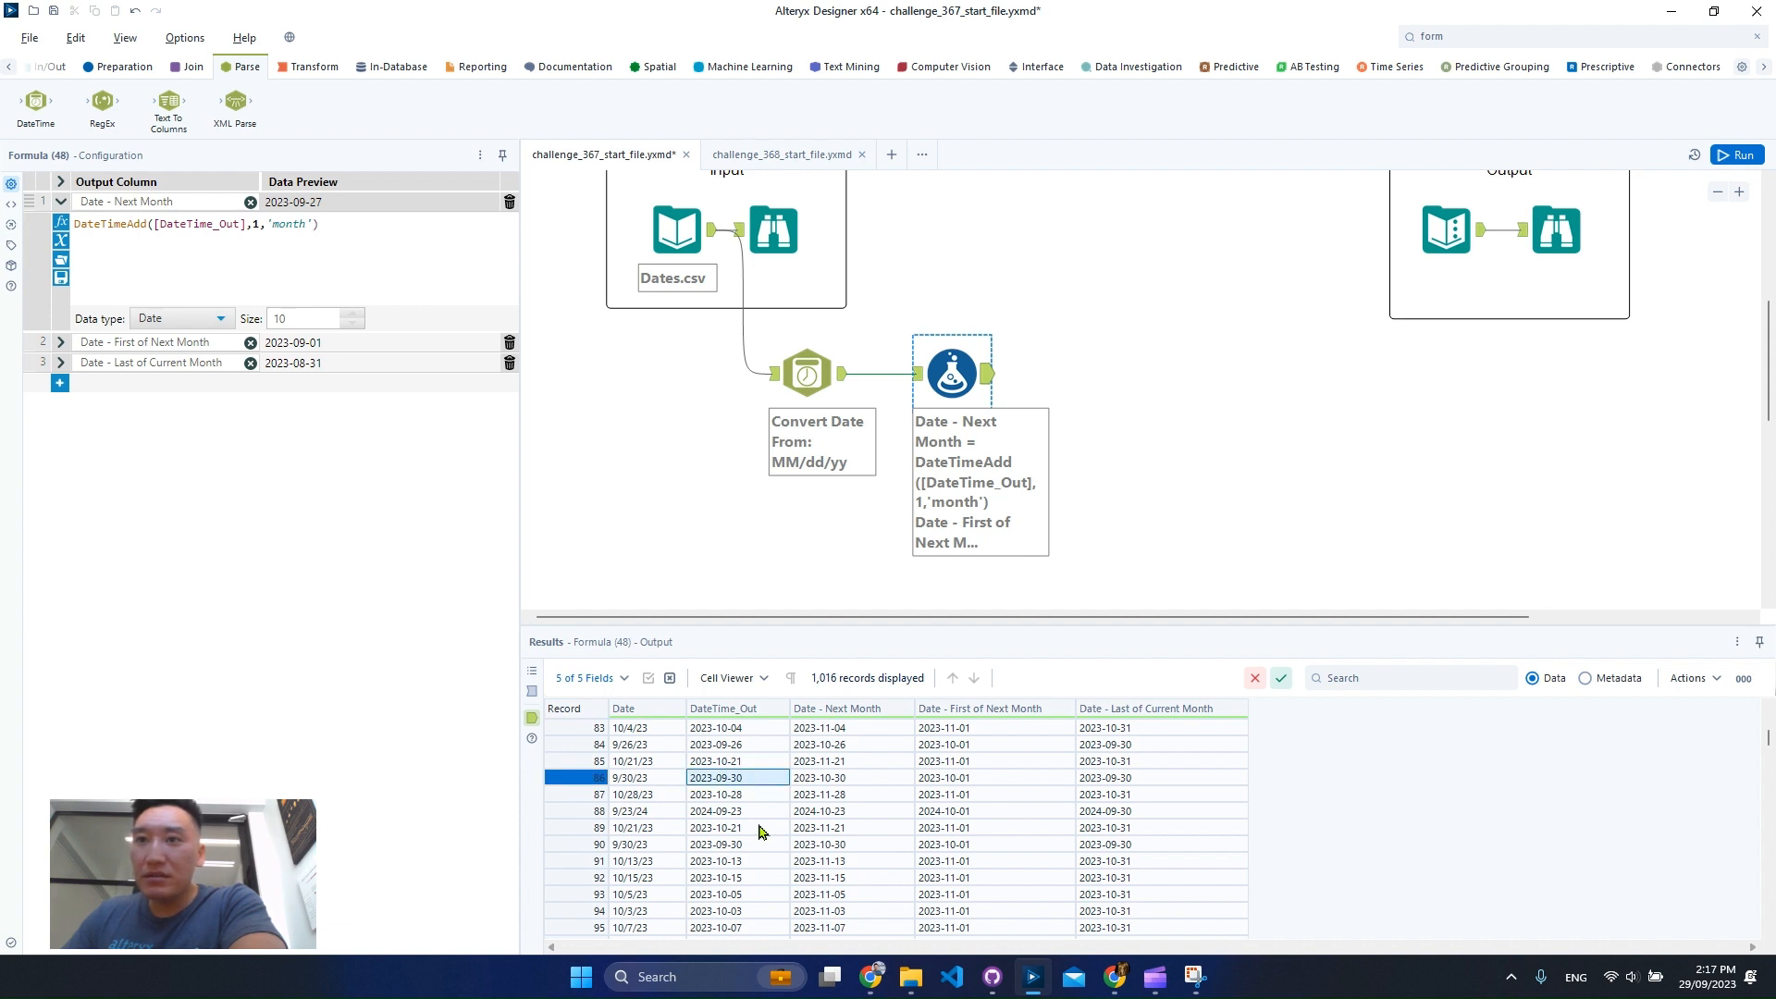
scroll(763, 838, "down", 9)
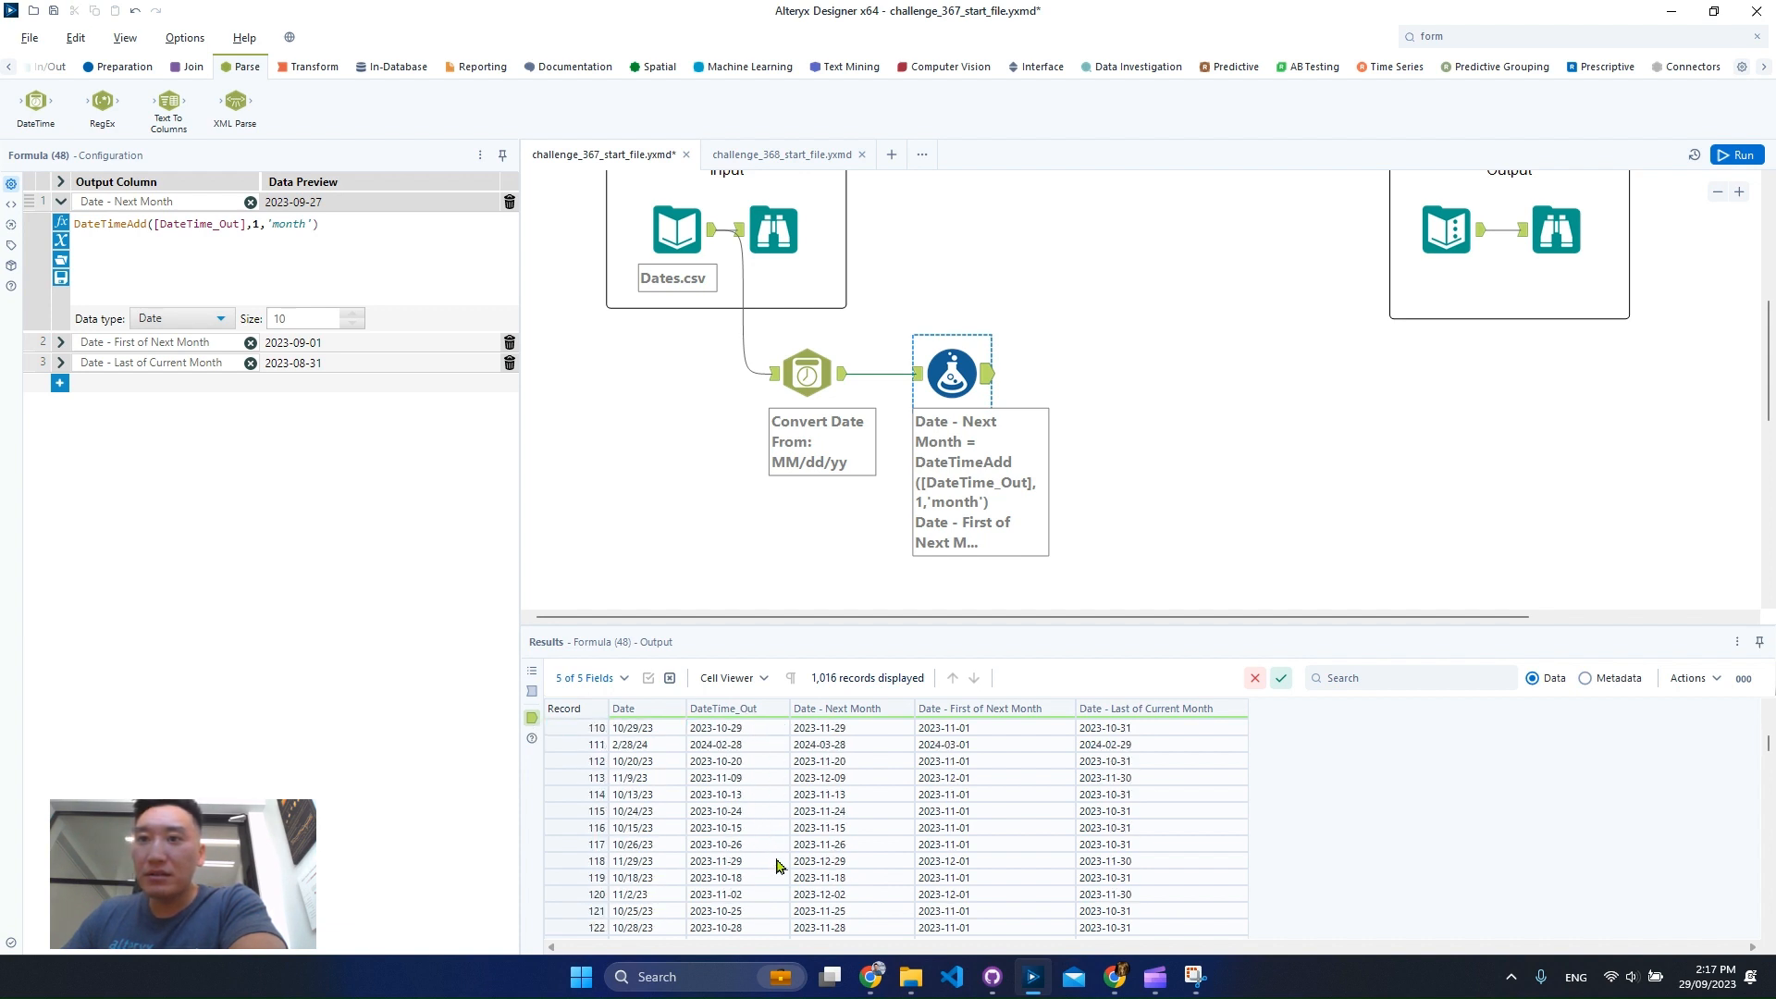
scroll(777, 865, "down", 10)
left_click(1357, 679)
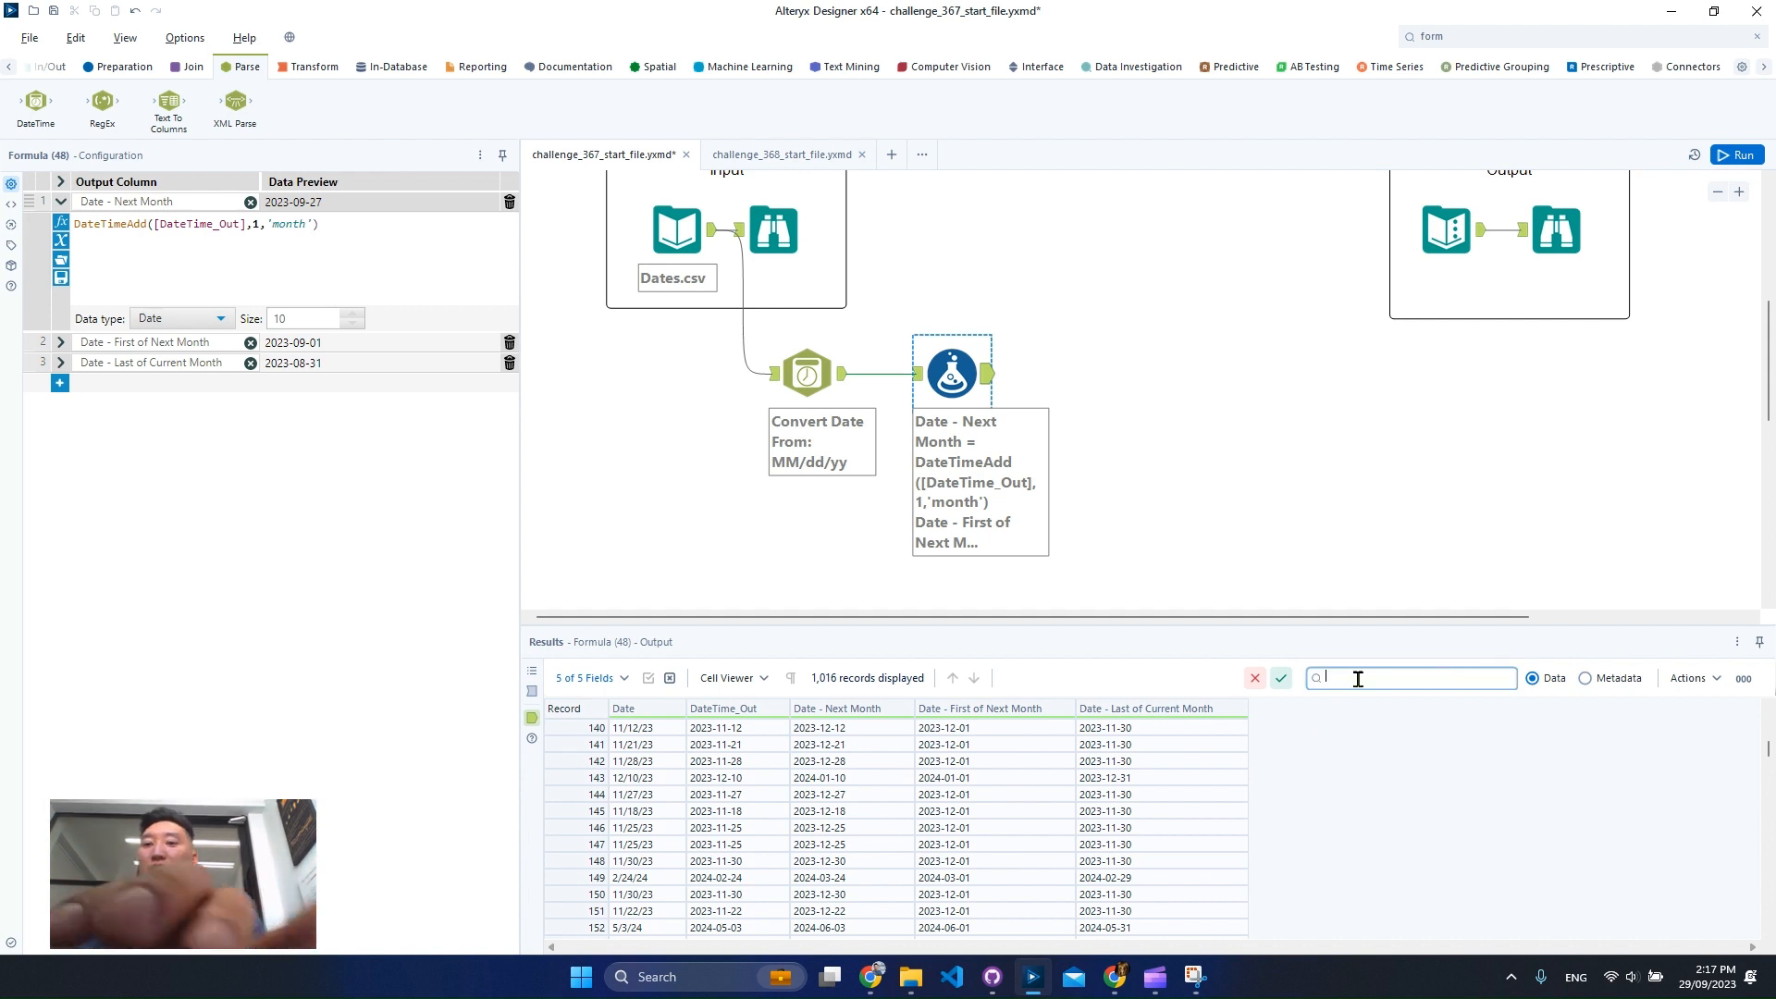
type("31")
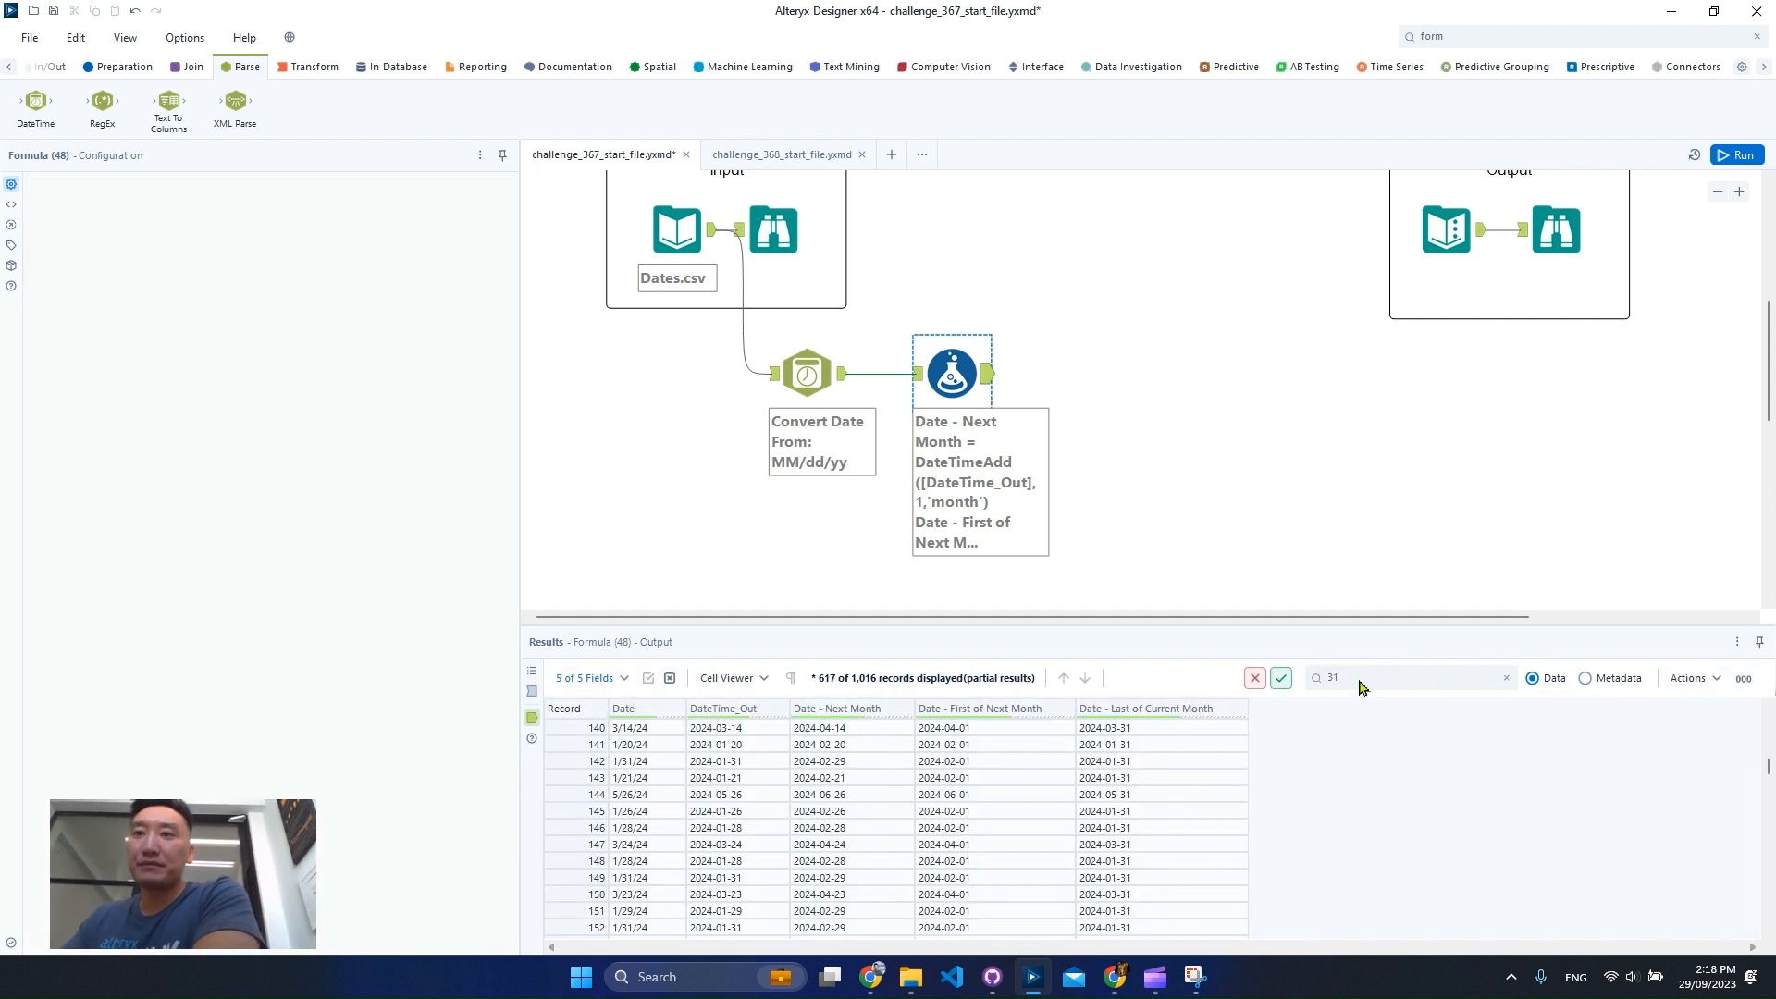
Inspect one record's values across the Formula output columns to check the last-of-month calculation.
left_click(740, 764)
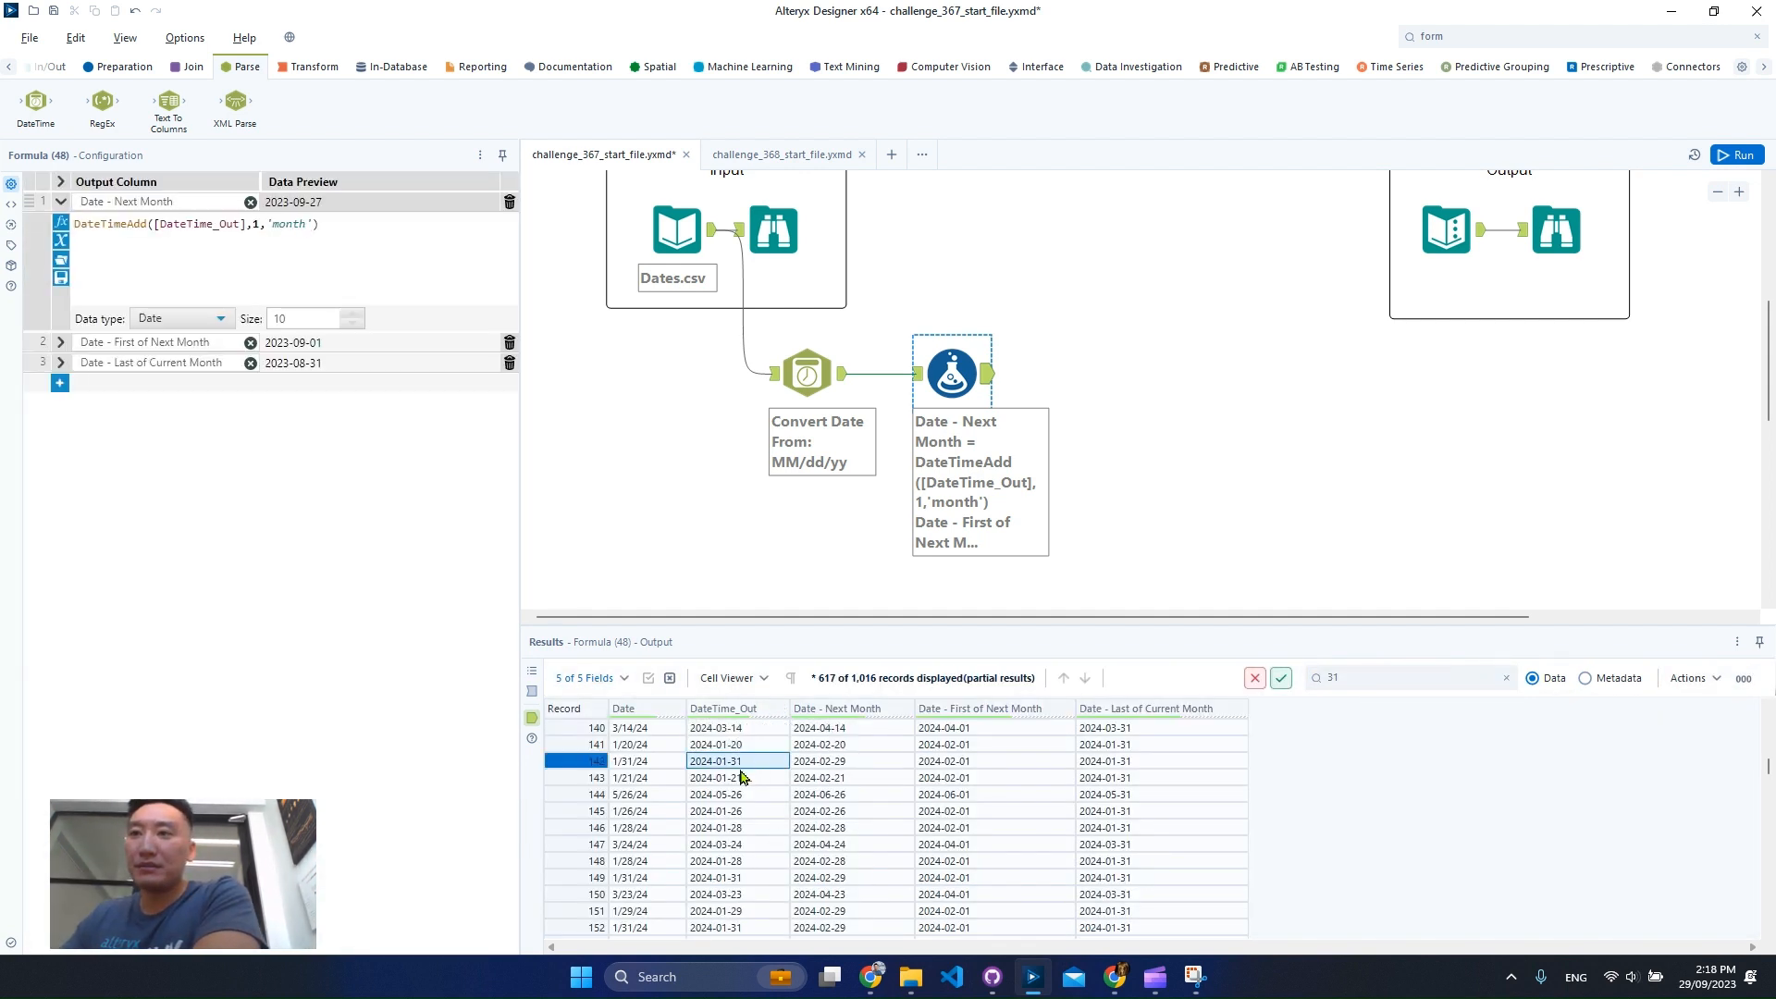
left_click(595, 762)
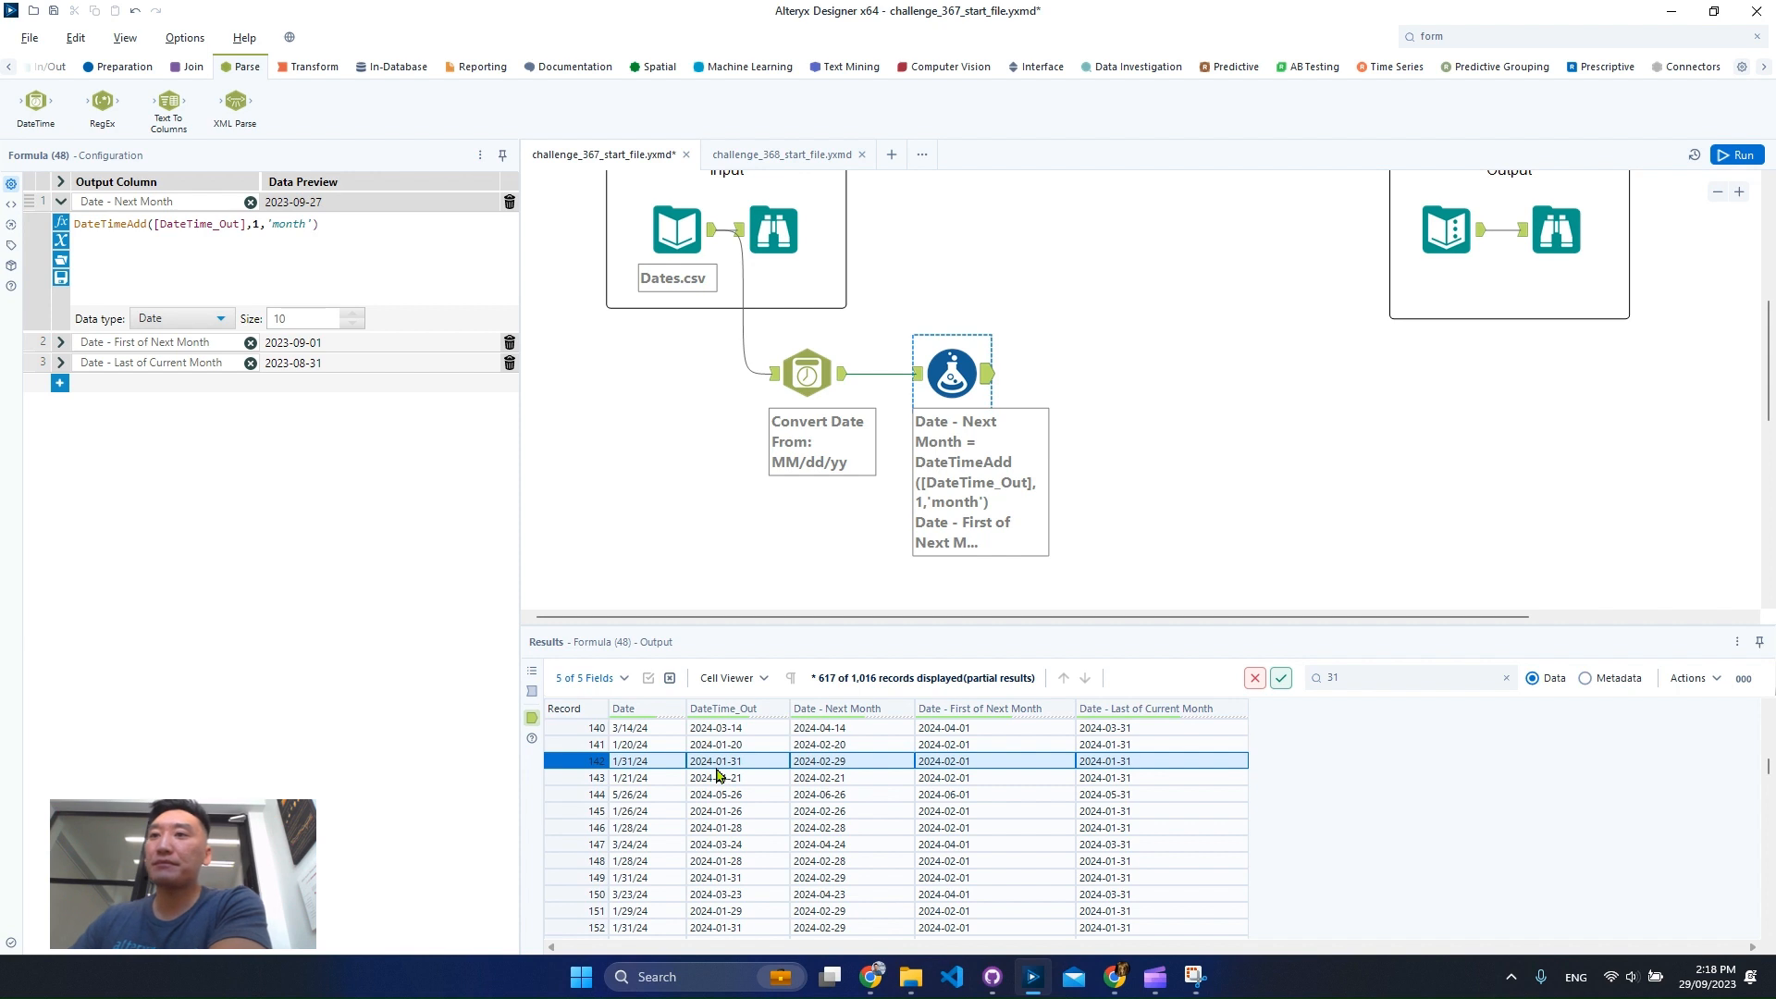
left_click(764, 766)
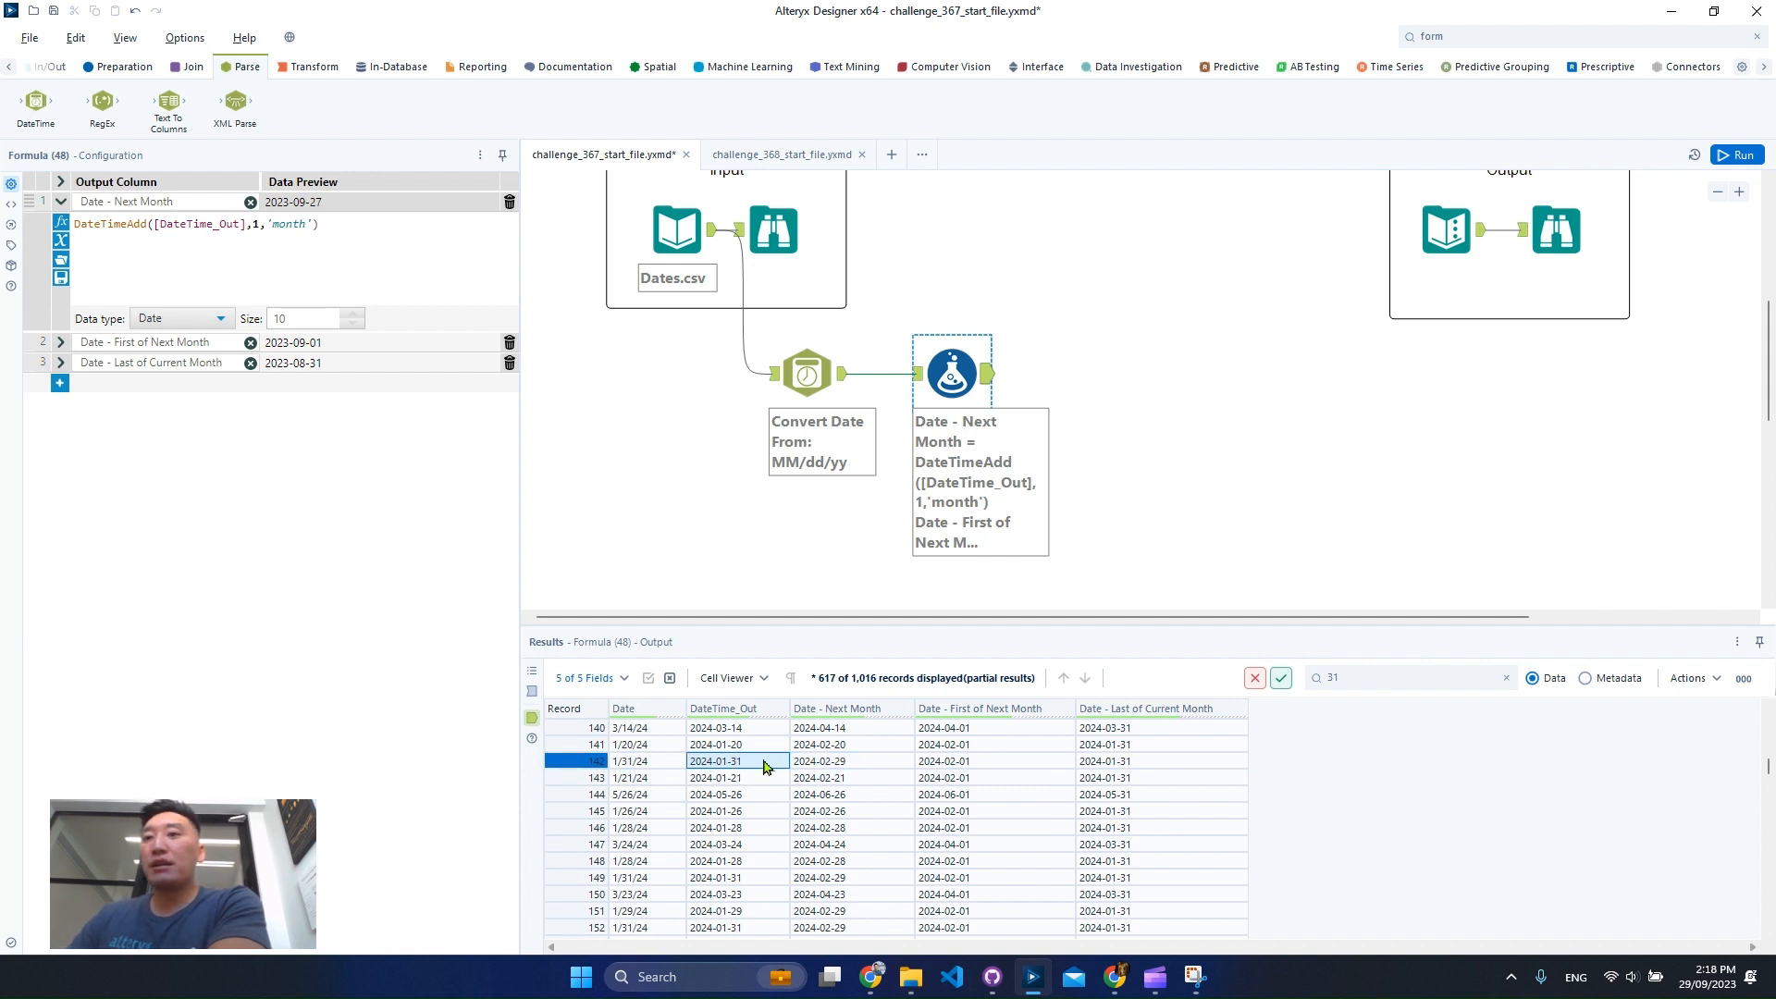
left_click(838, 761)
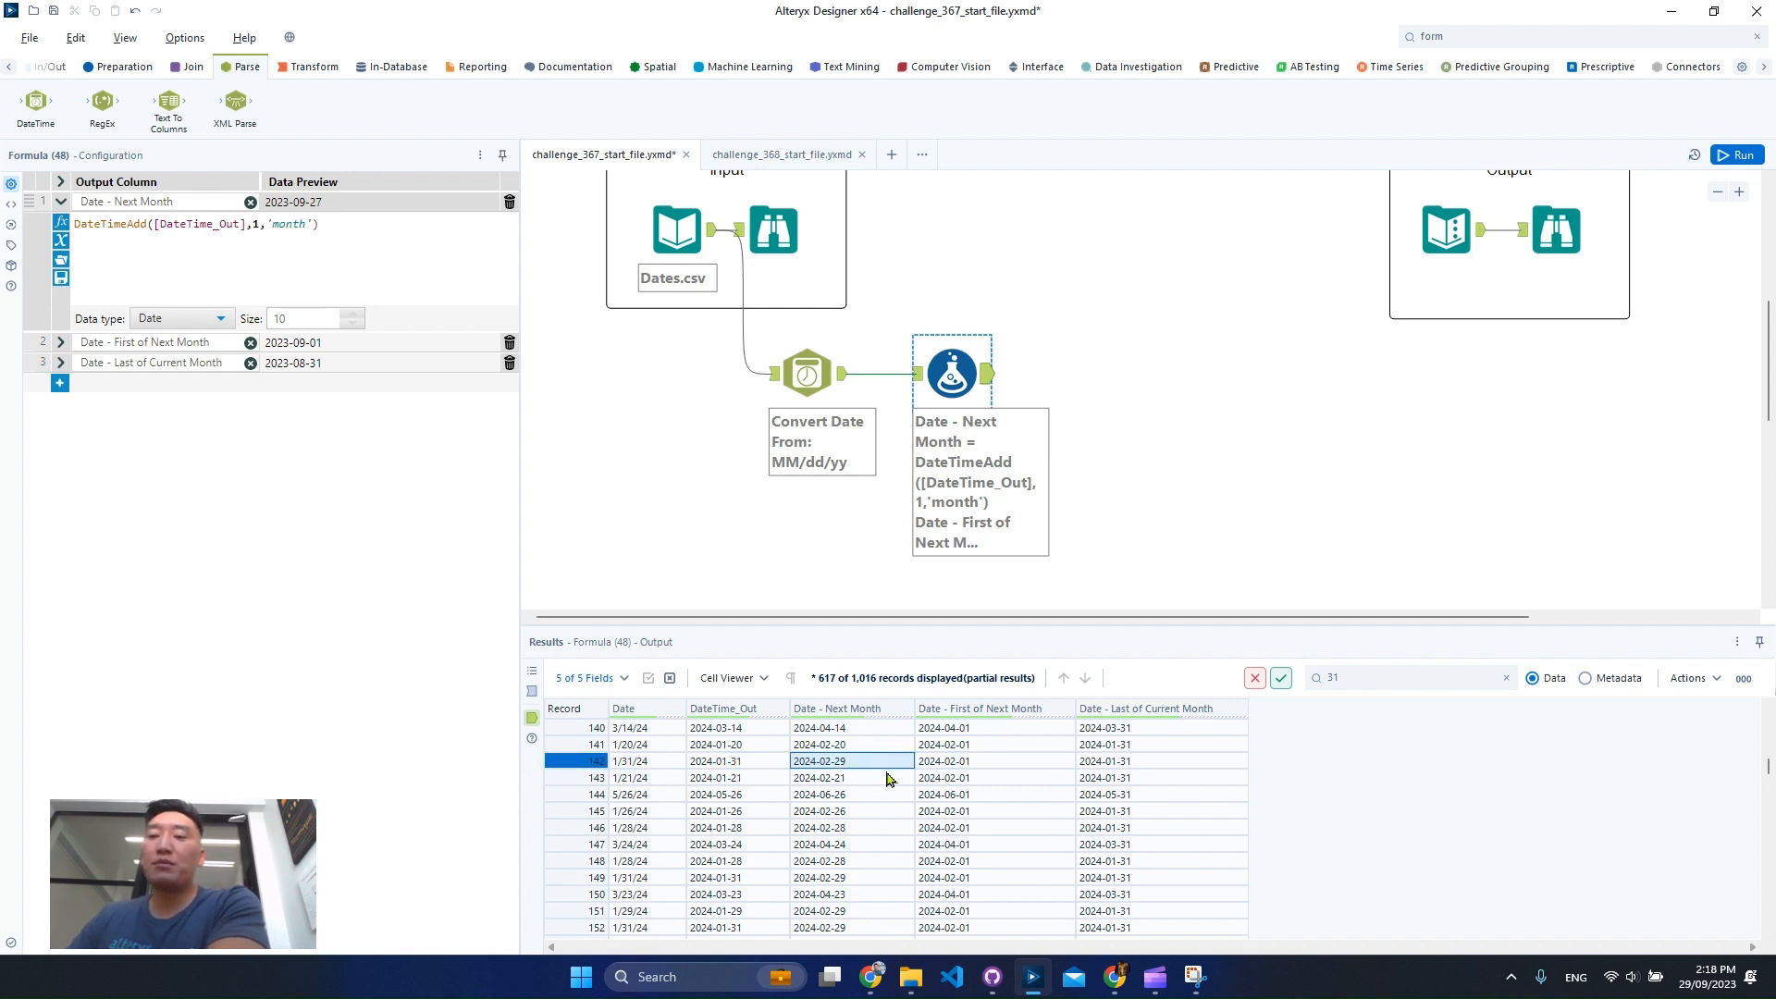
left_click(962, 769)
left_click(1095, 770)
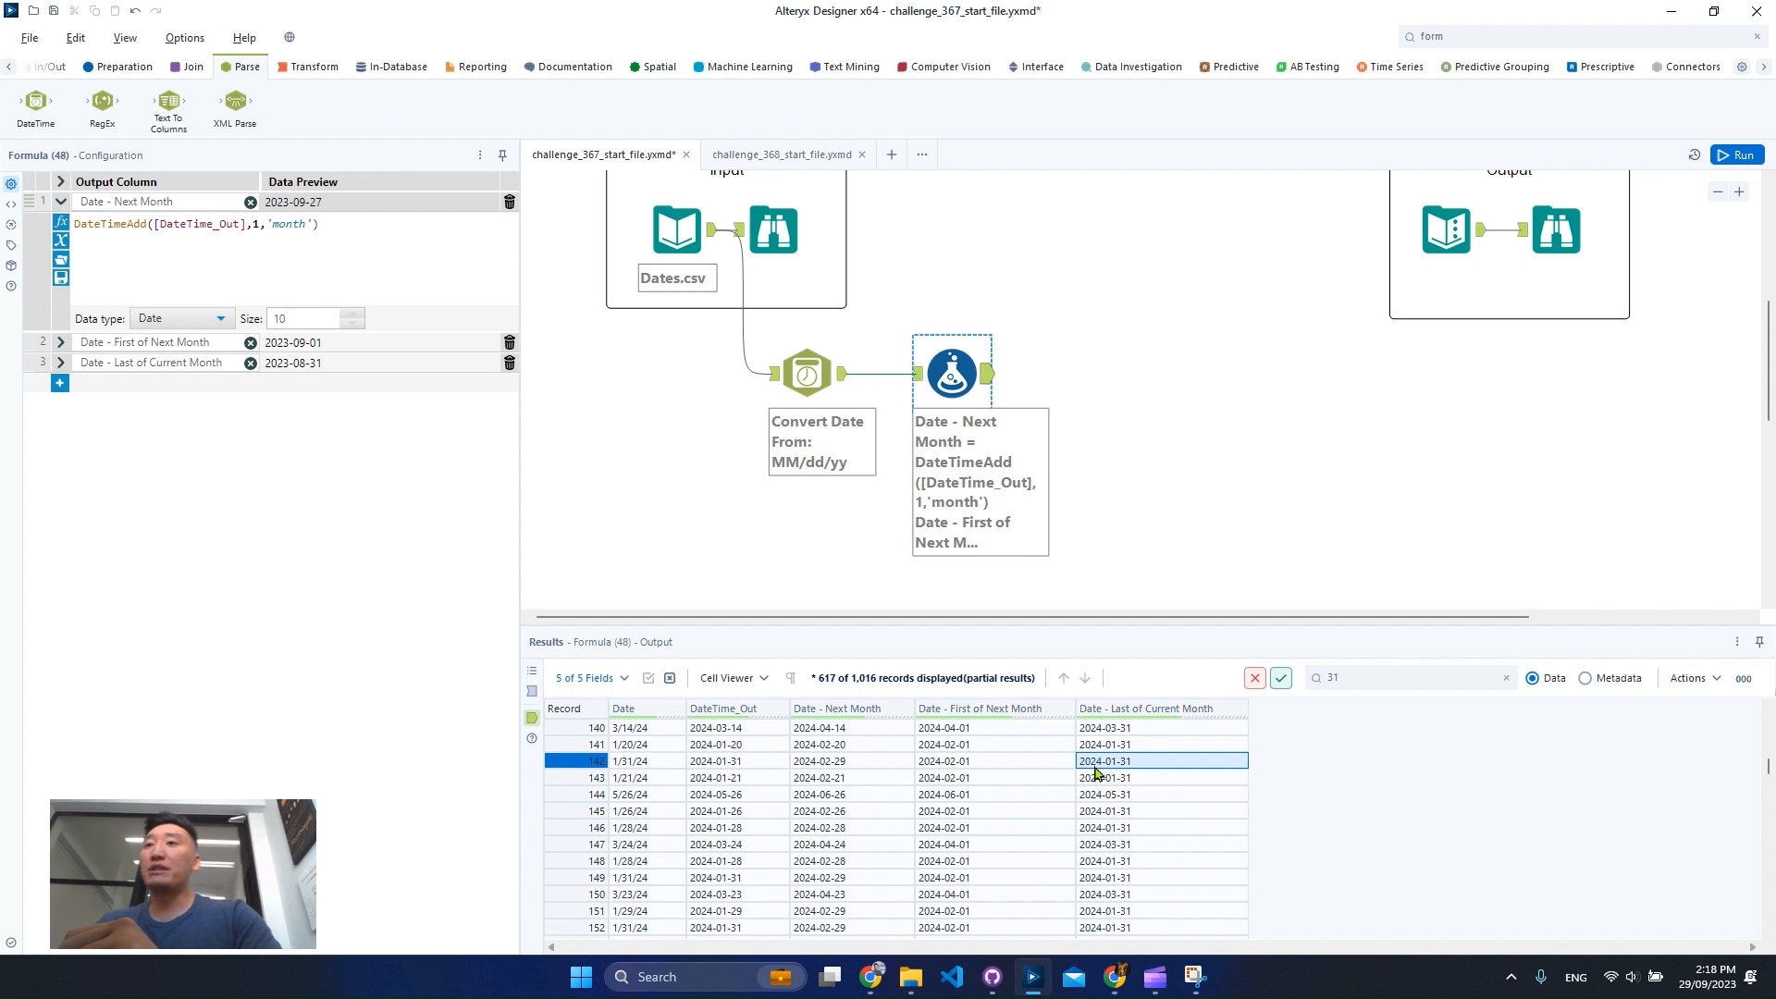
Compare the Formula output against the expected Last Day of the Month values in the output section.
left_click(1557, 233)
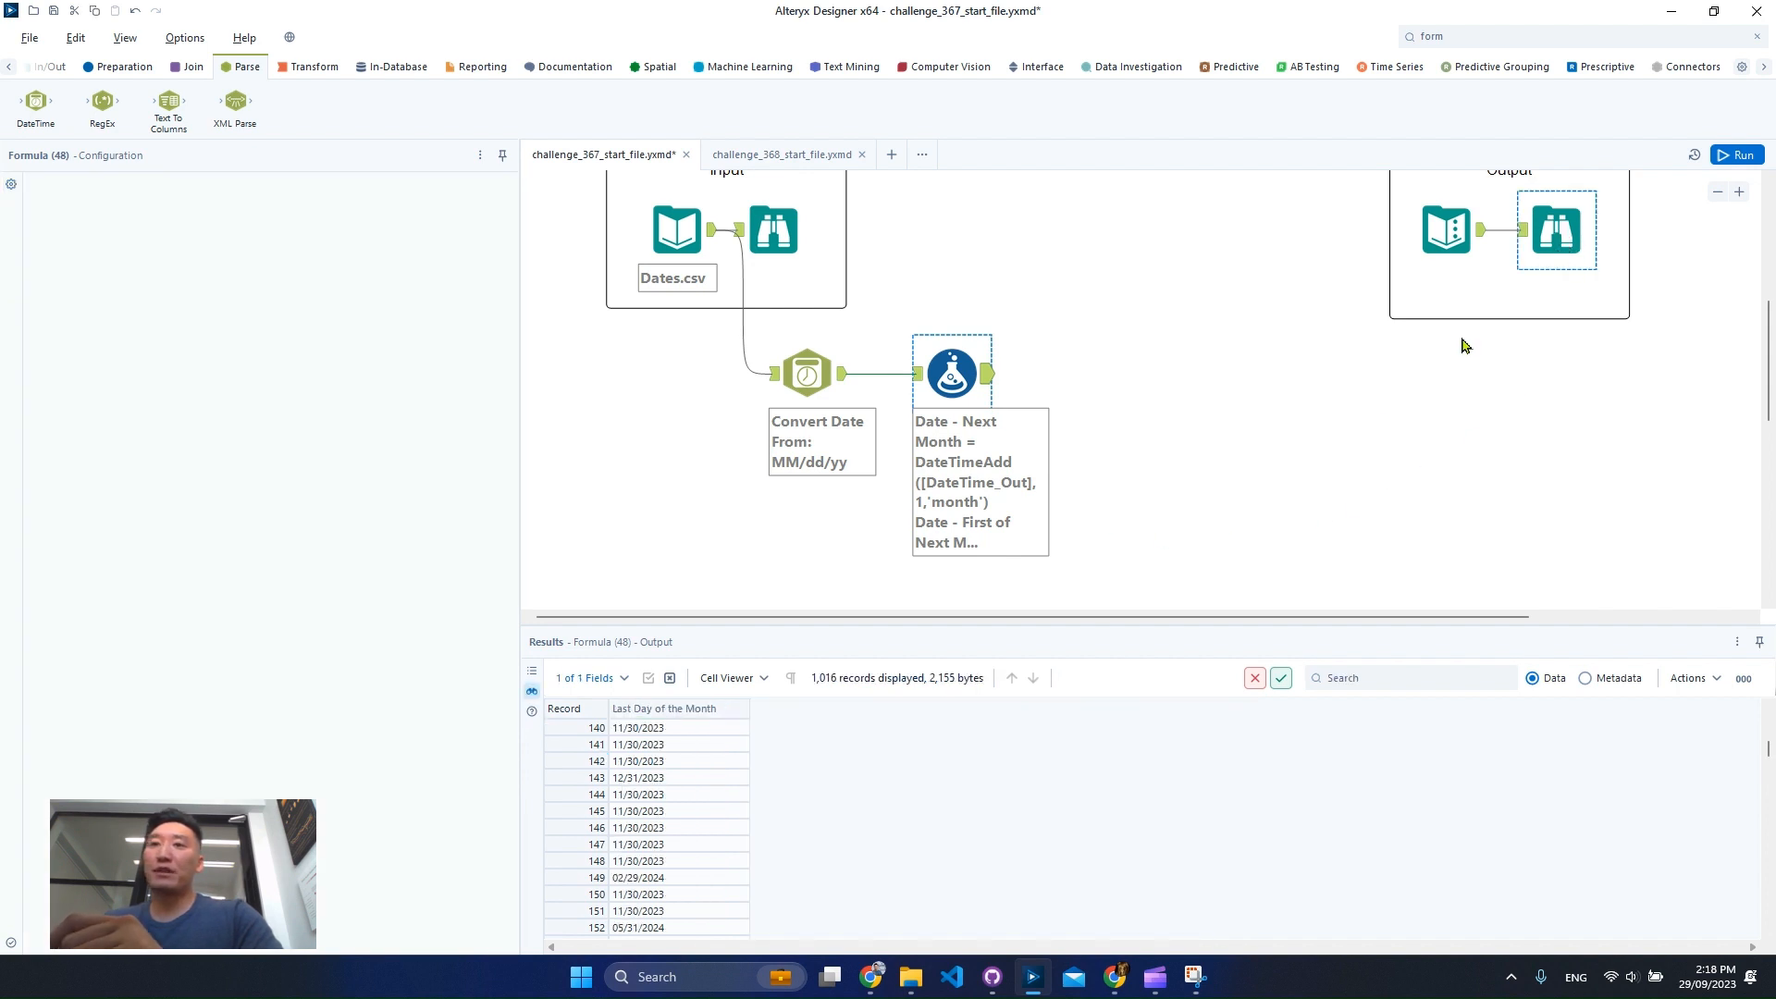
left_click(702, 749)
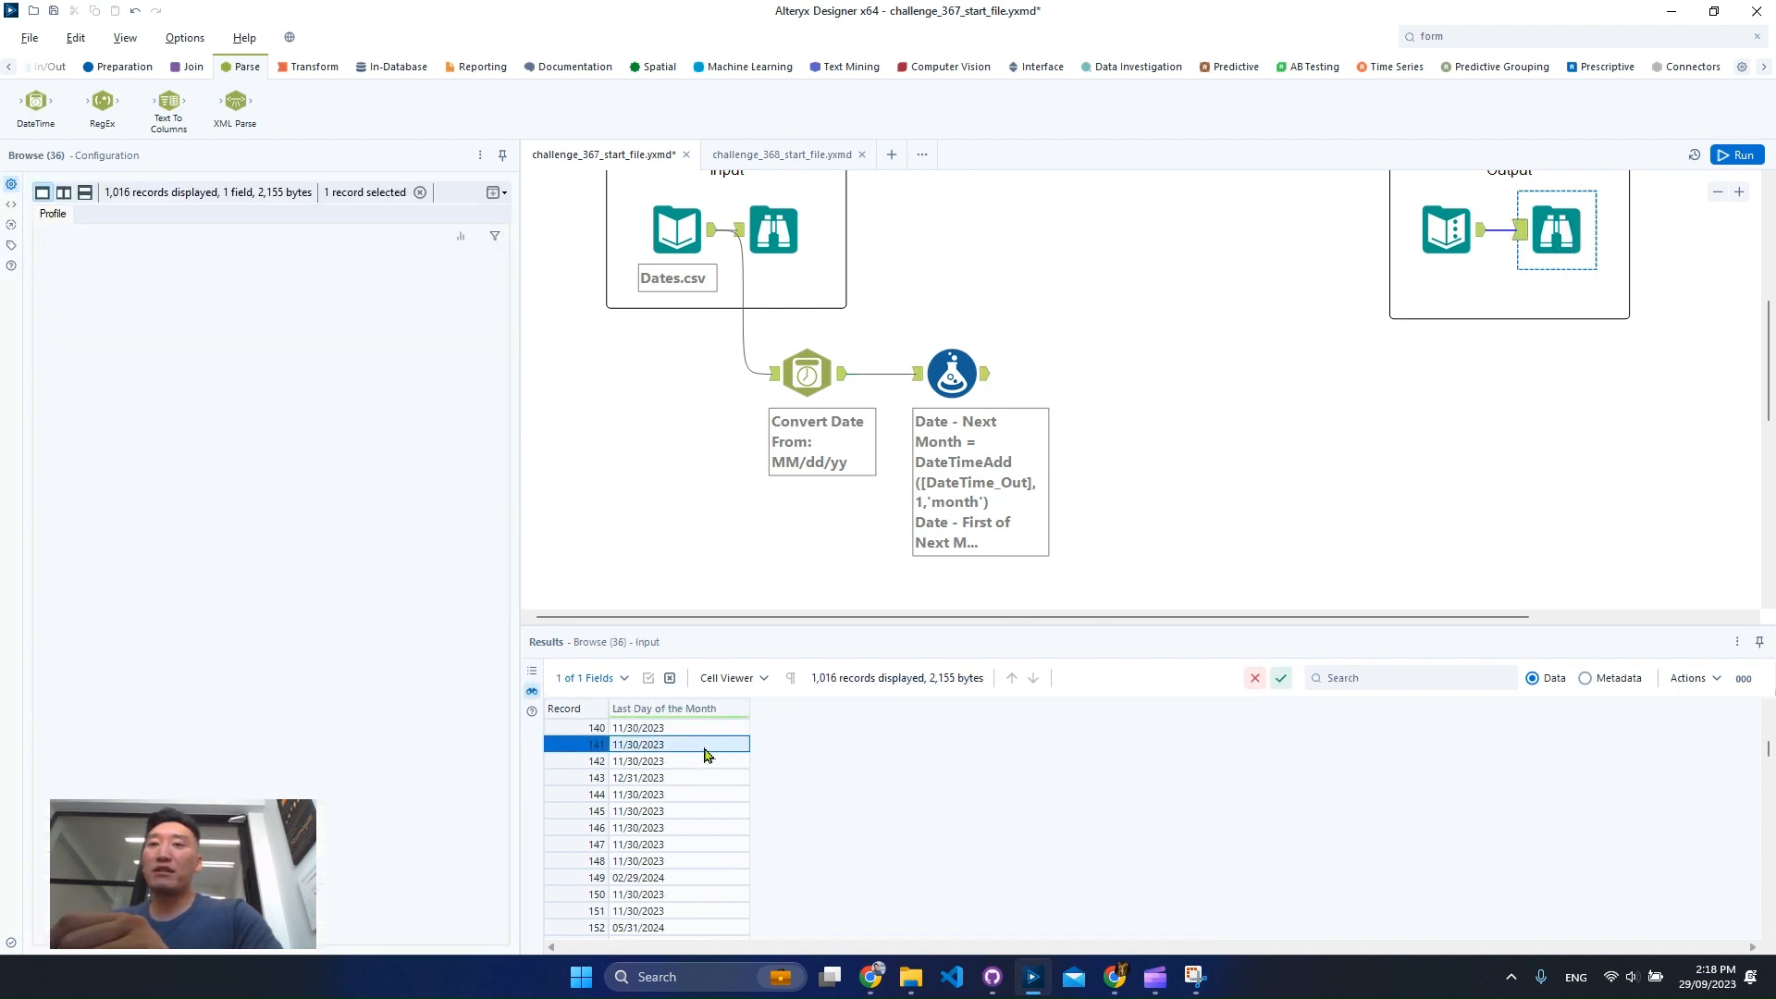
left_click(667, 735)
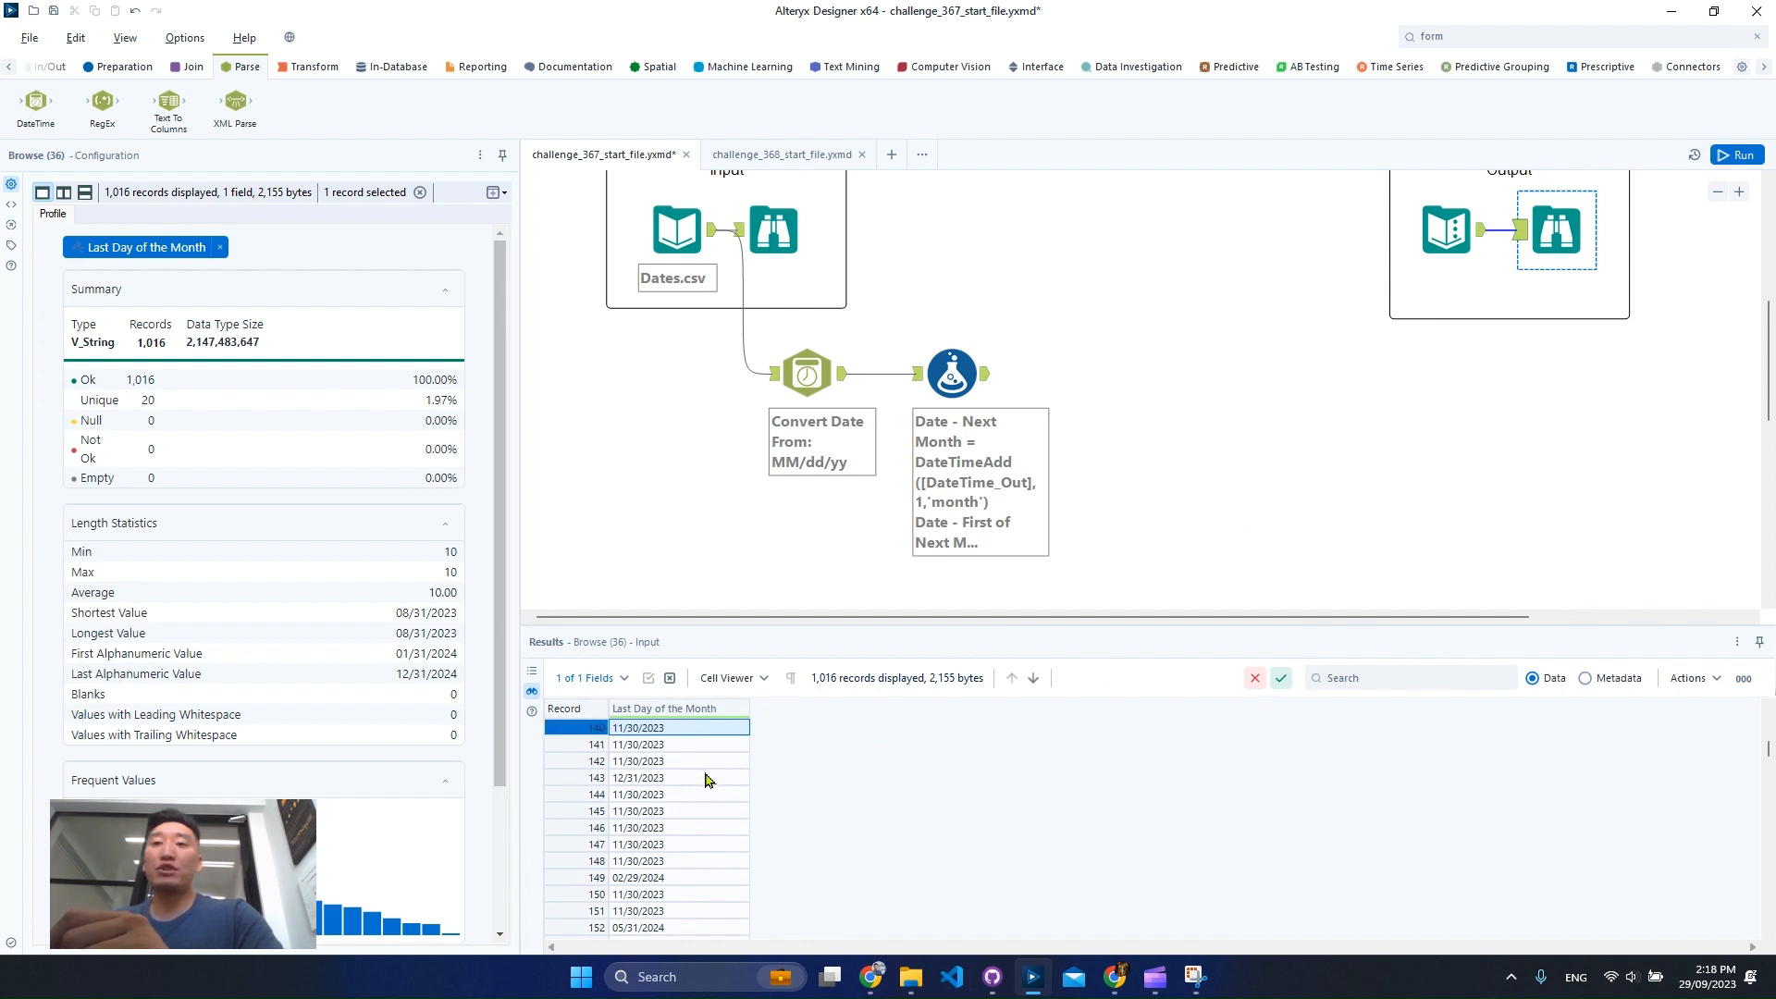
left_click(629, 830)
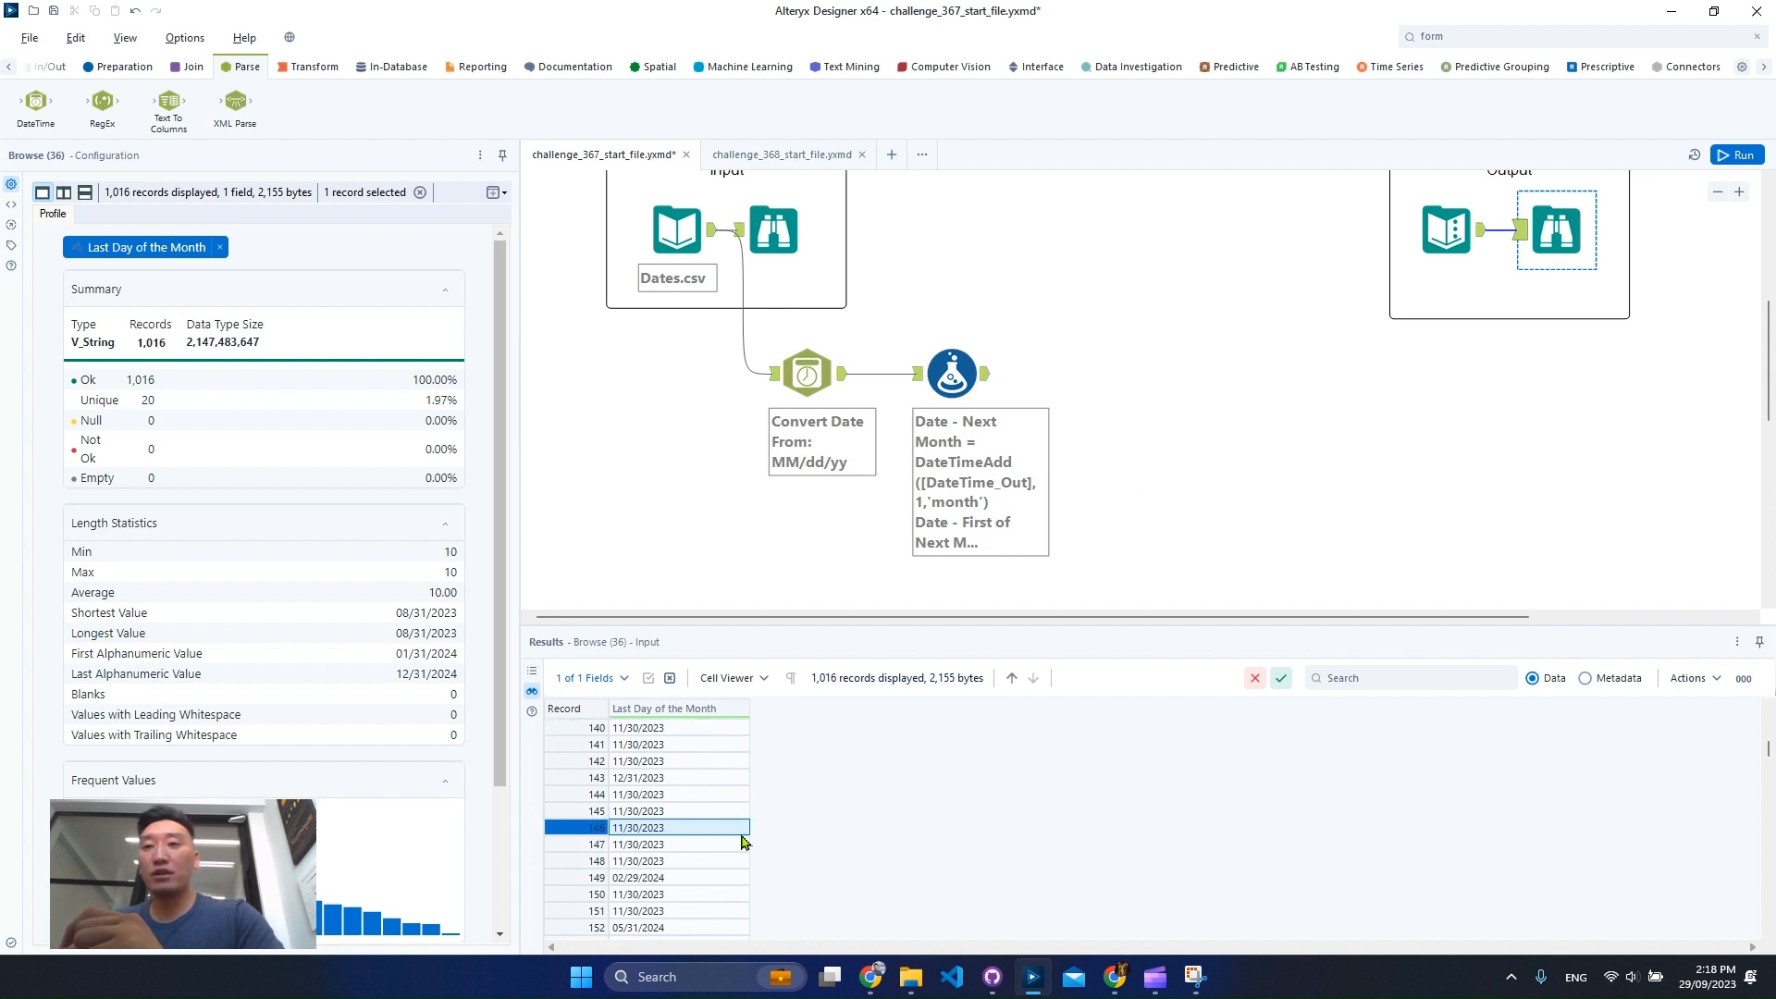
left_click(950, 405)
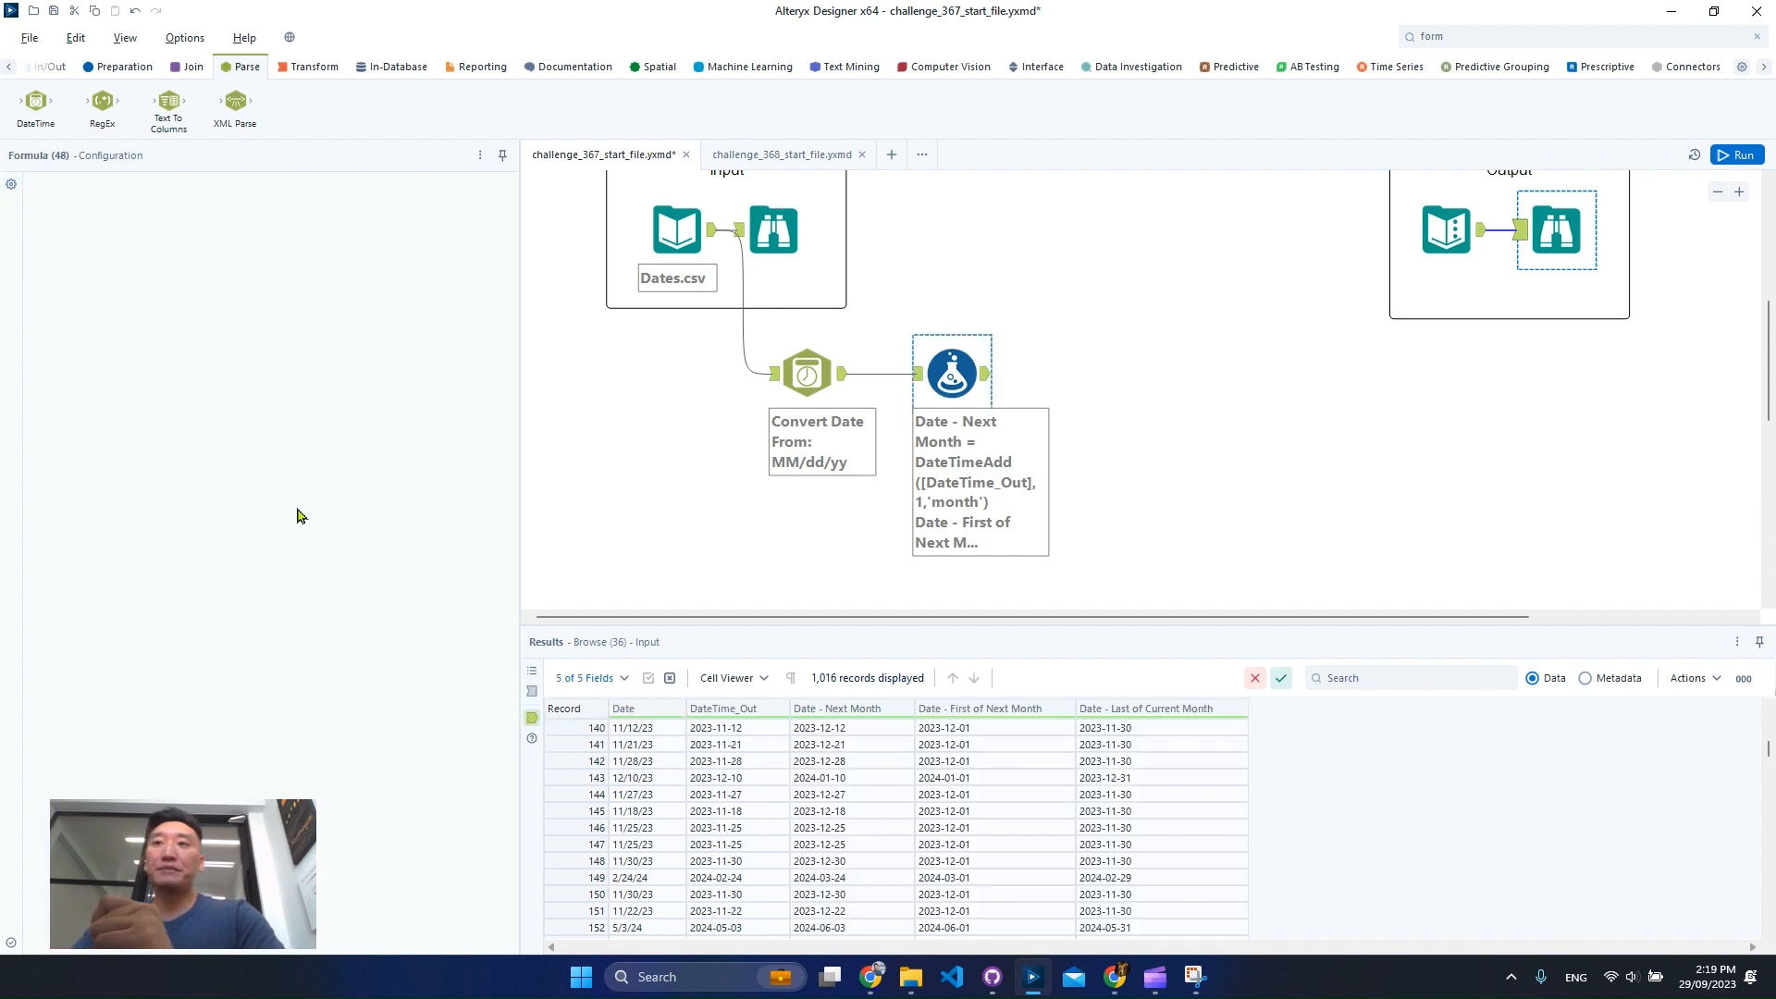
left_click(1415, 233)
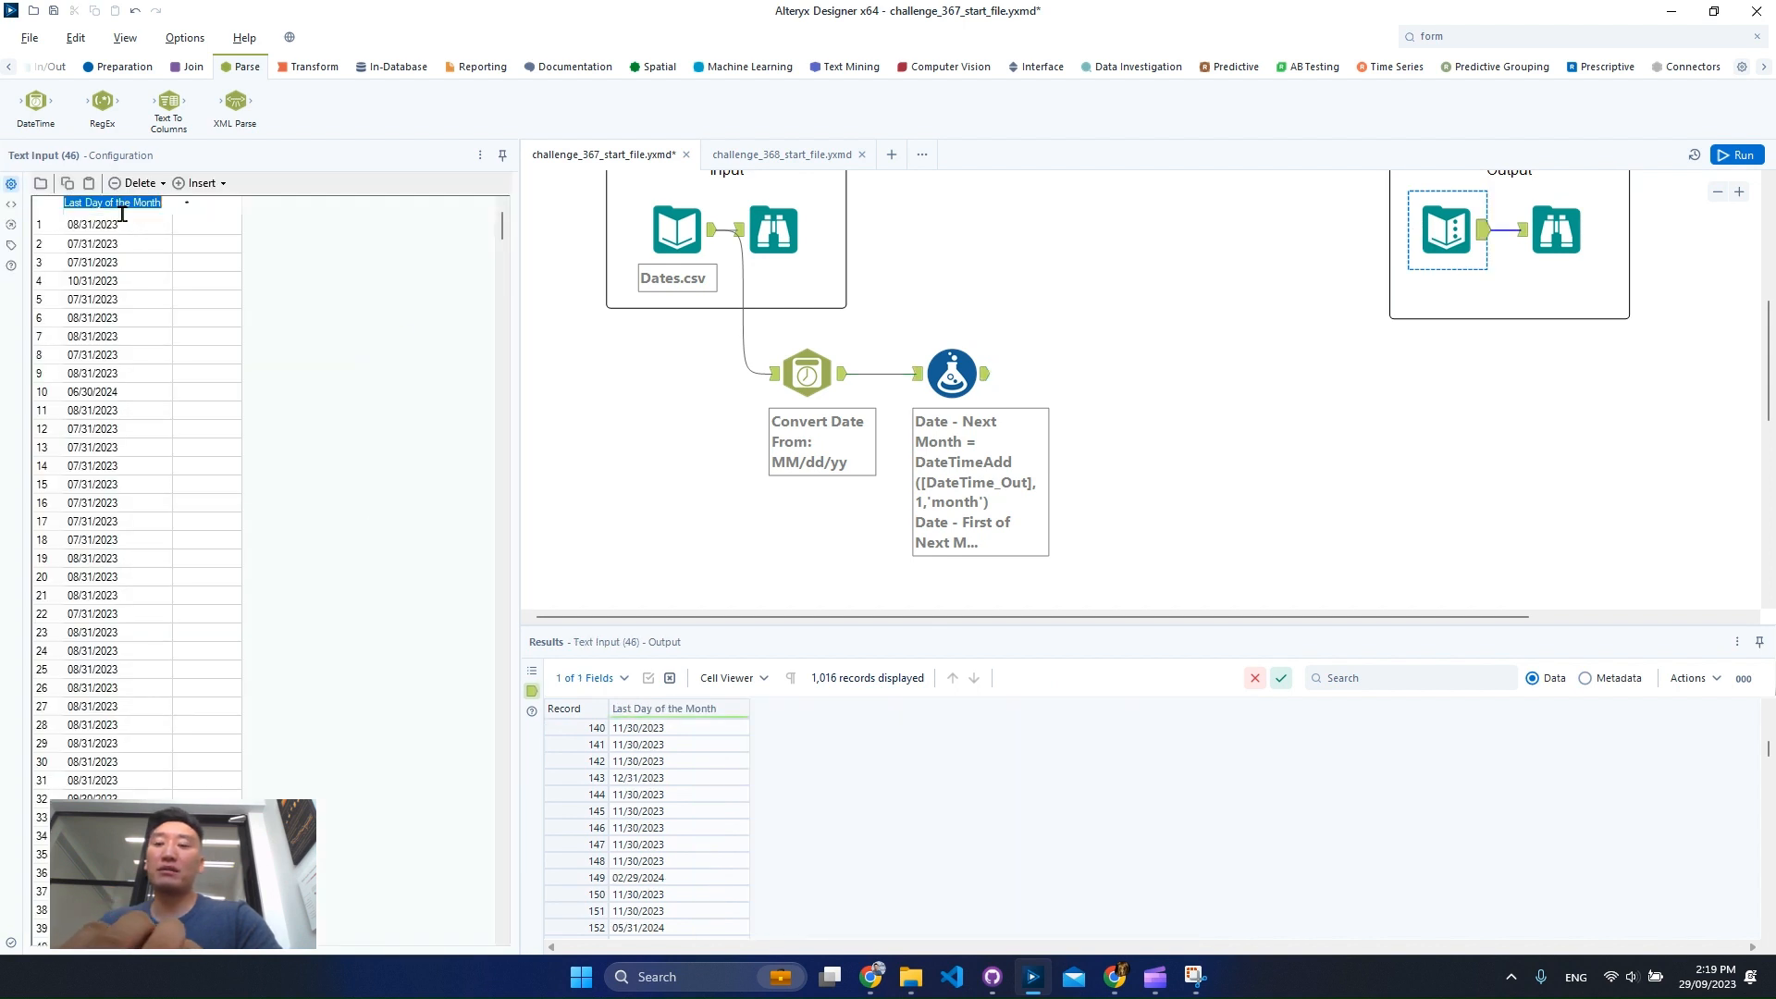
left_click(914, 450)
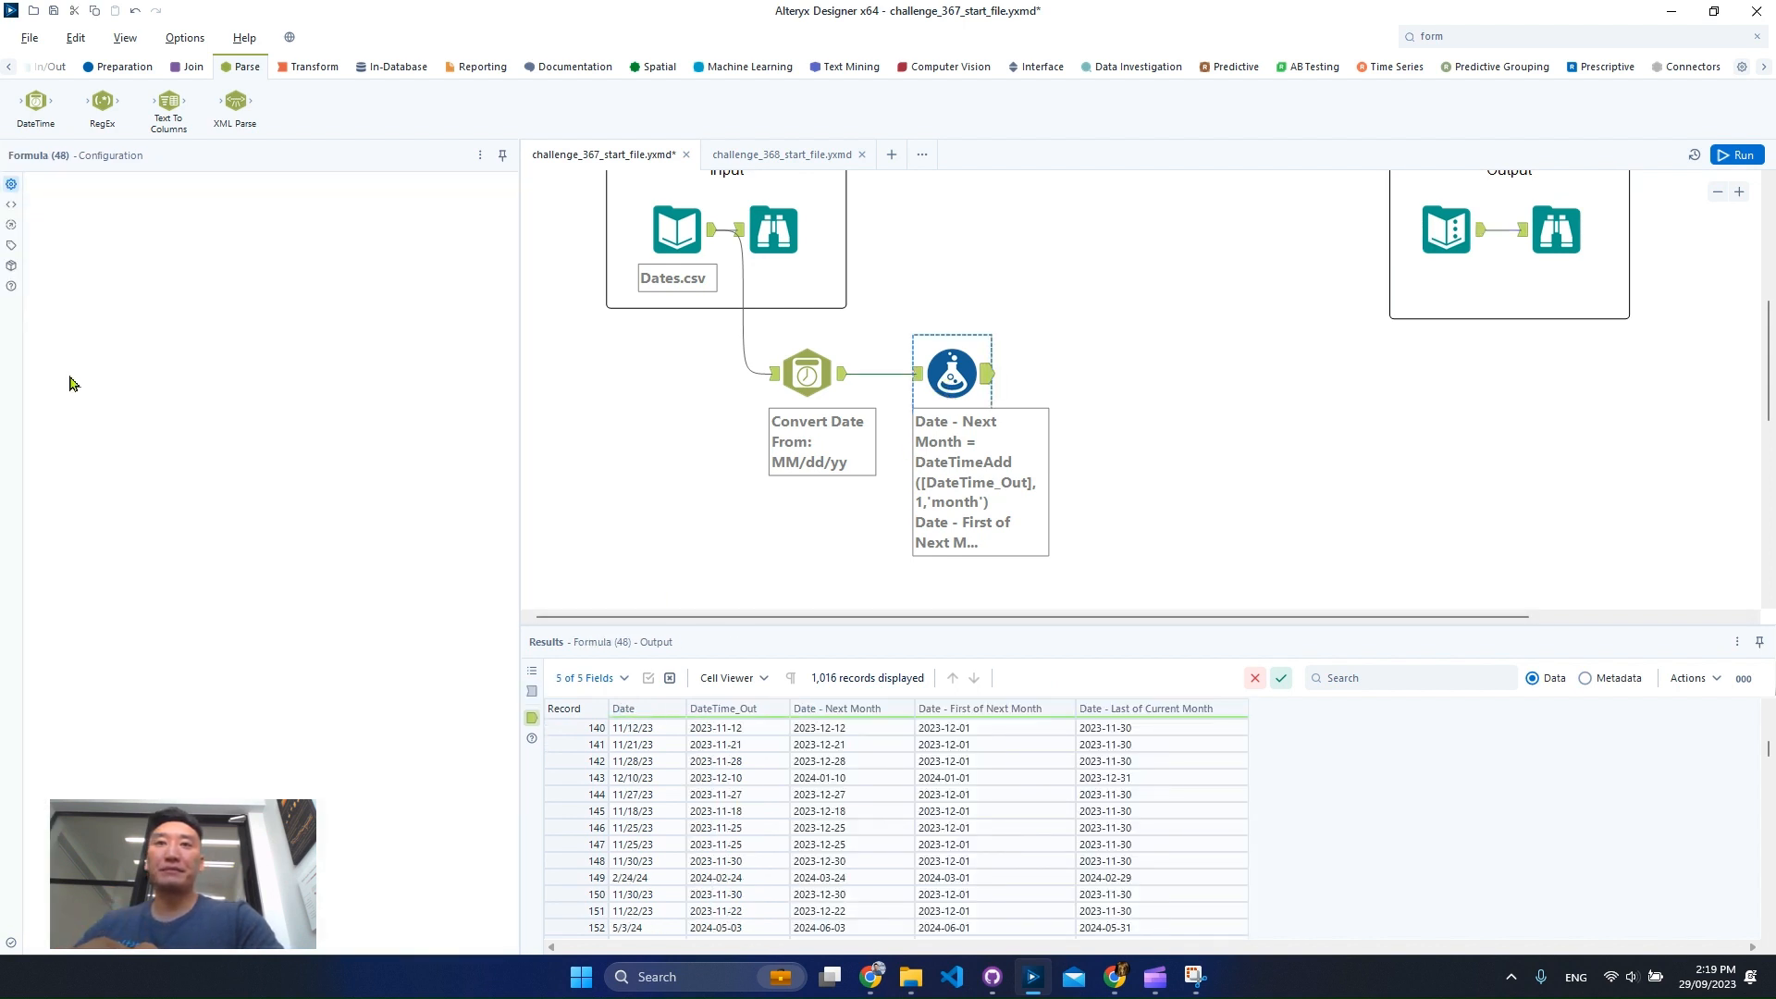
Add a fourth formula column named Last Day of the Month.
left_click(58, 385)
left_click(137, 387)
left_click(128, 402)
type("Last Day of the Month")
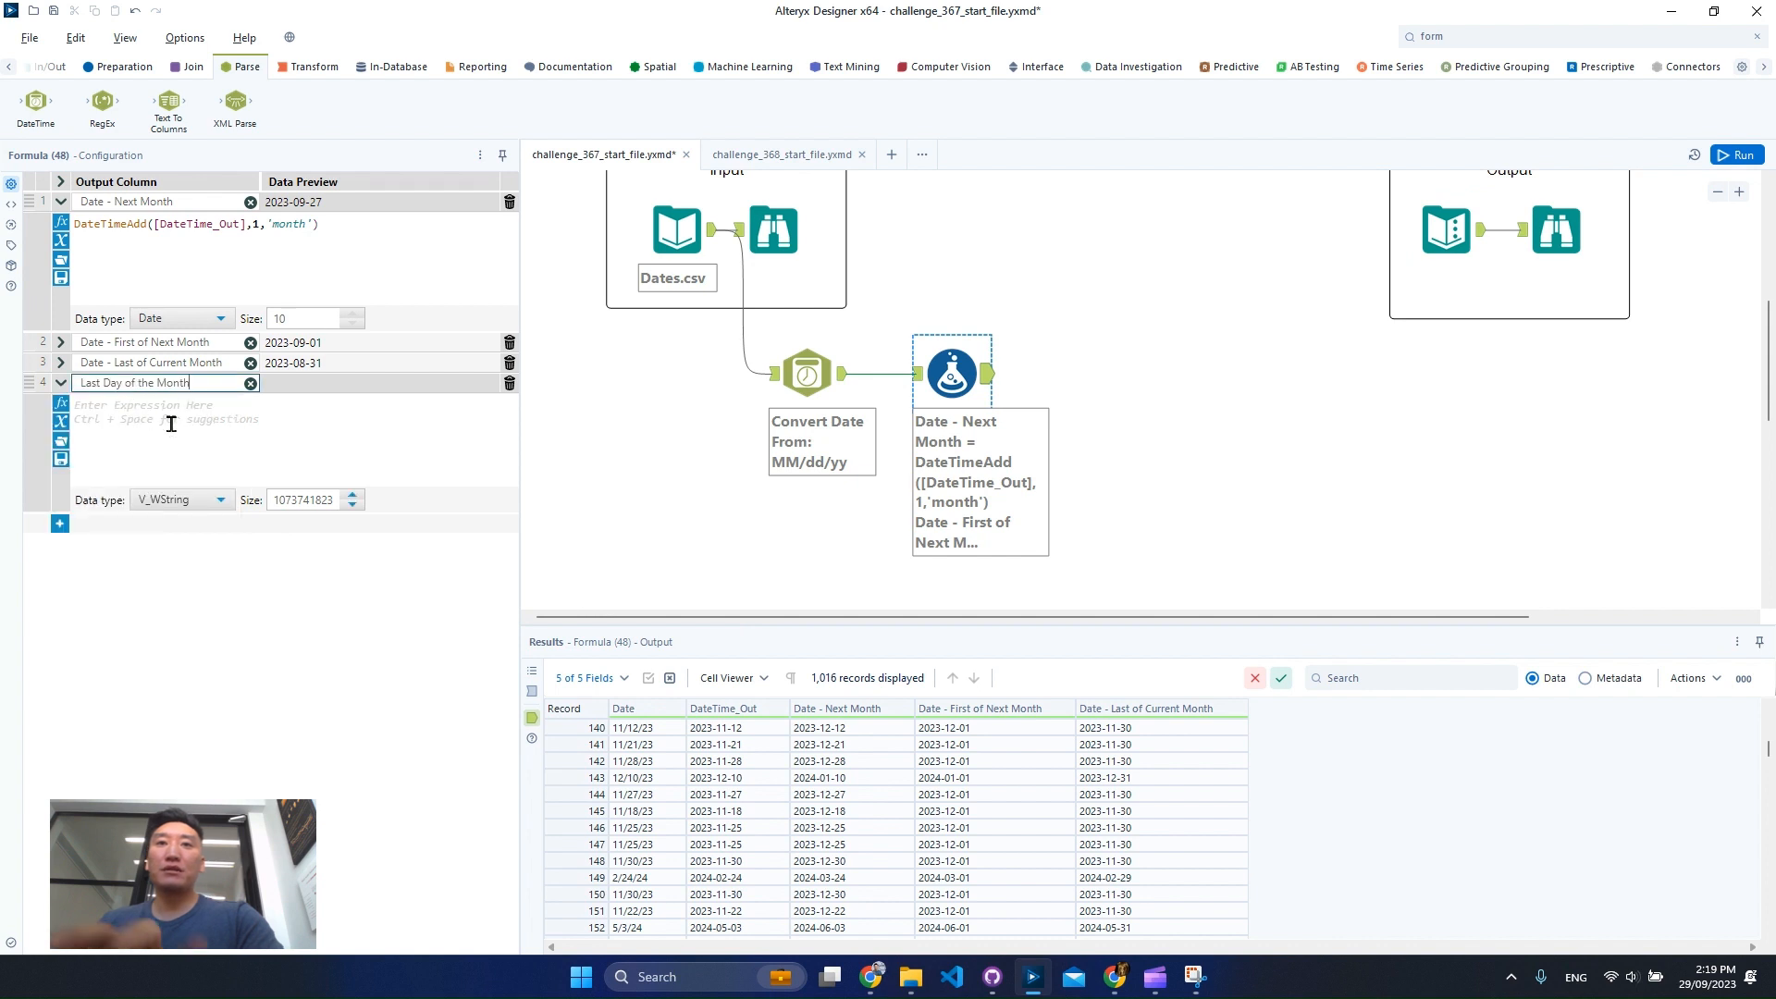
left_click(172, 422)
left_click(205, 500)
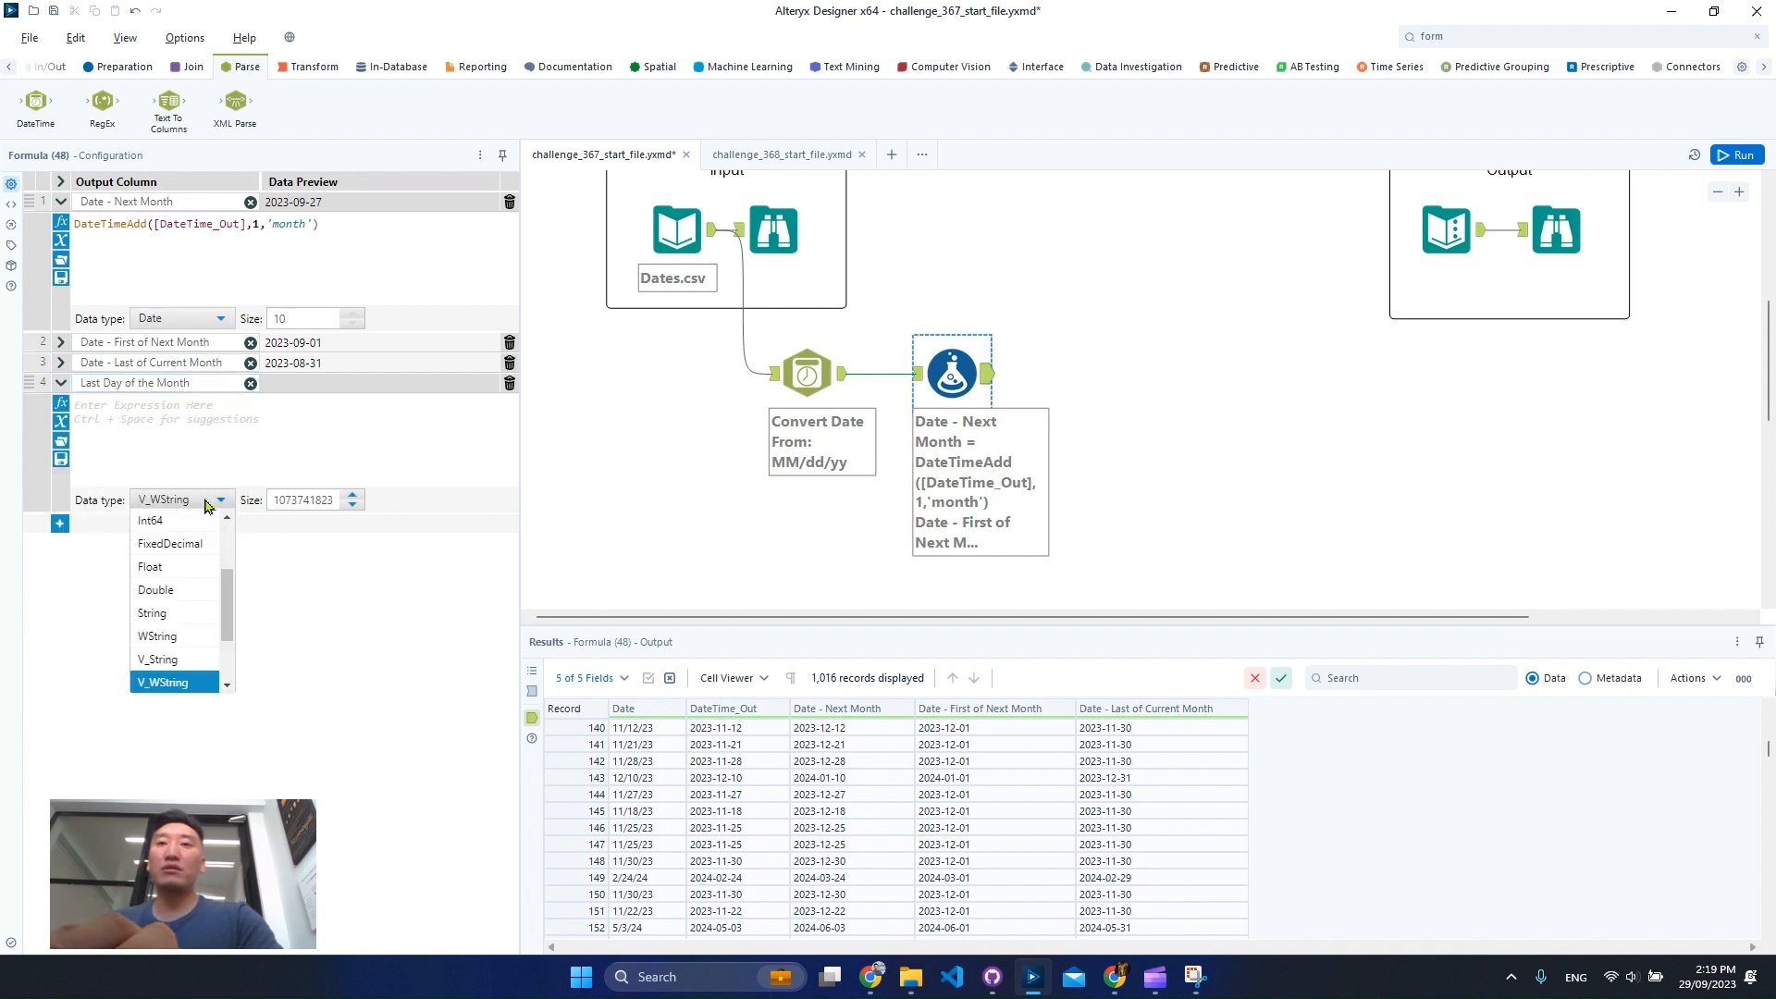
left_click(240, 454)
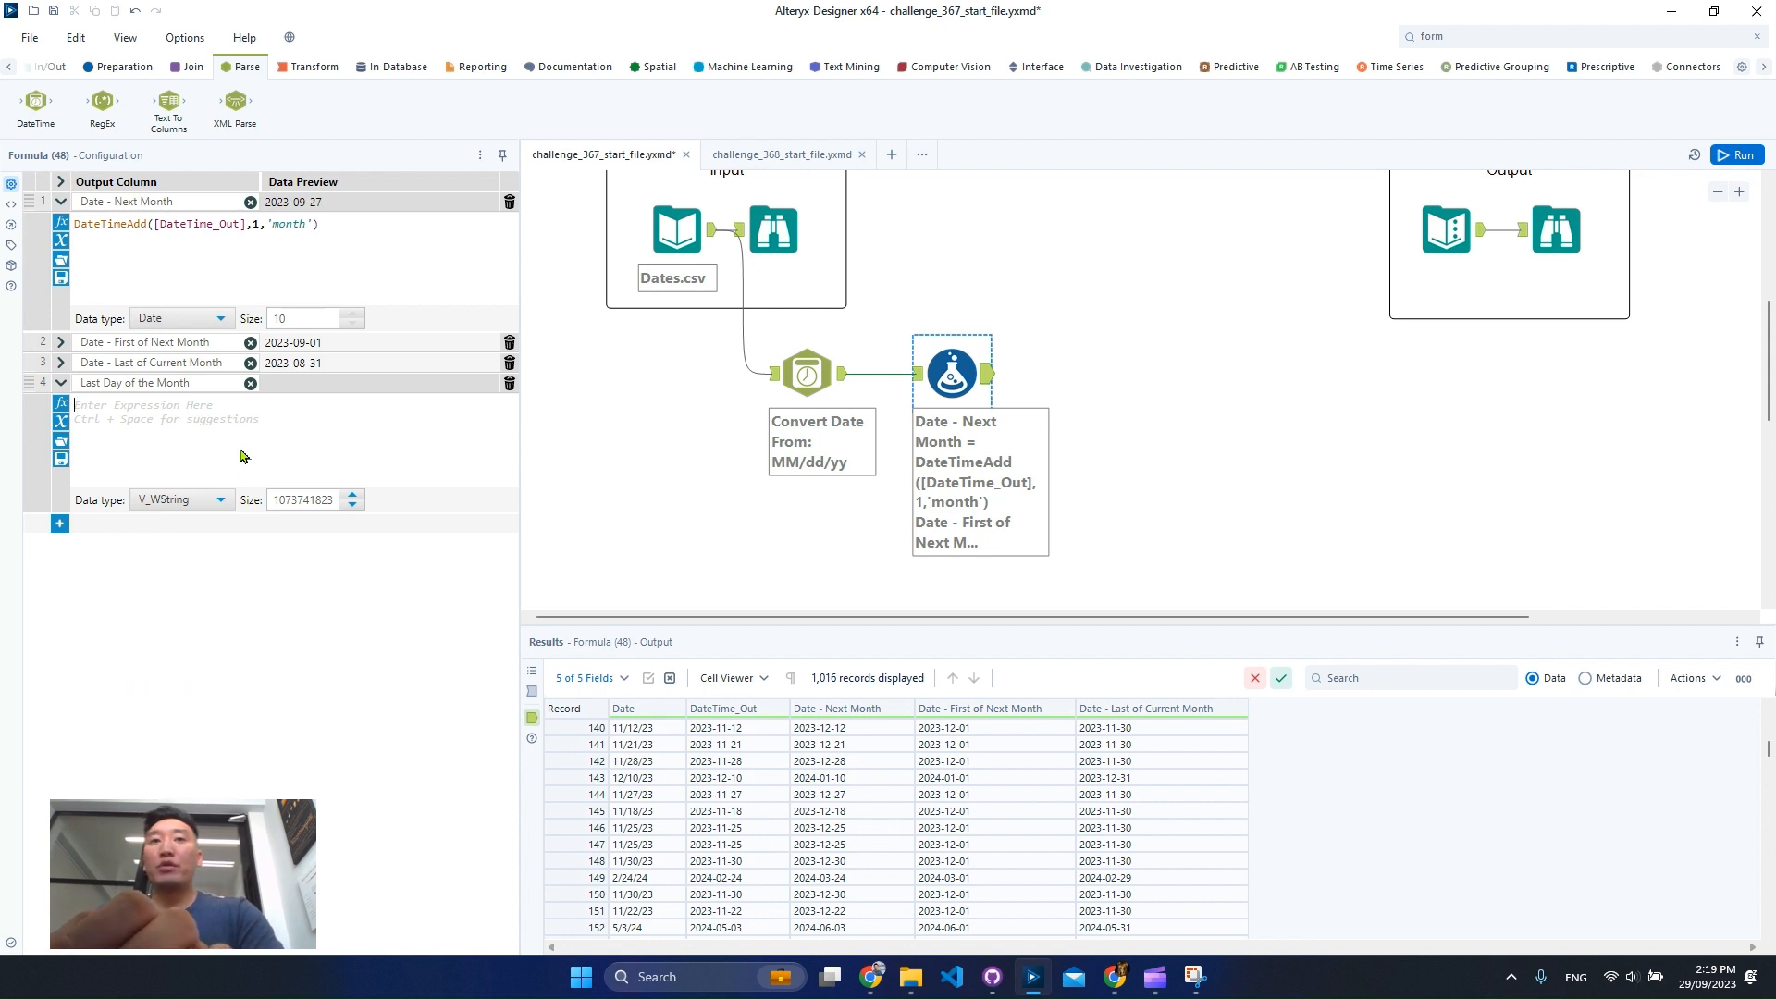
Write DateTimeFormat([Date - Last of Current Month],'%m/%d/%Y') as the expression for Last Day of the Month.
type("datetimefo")
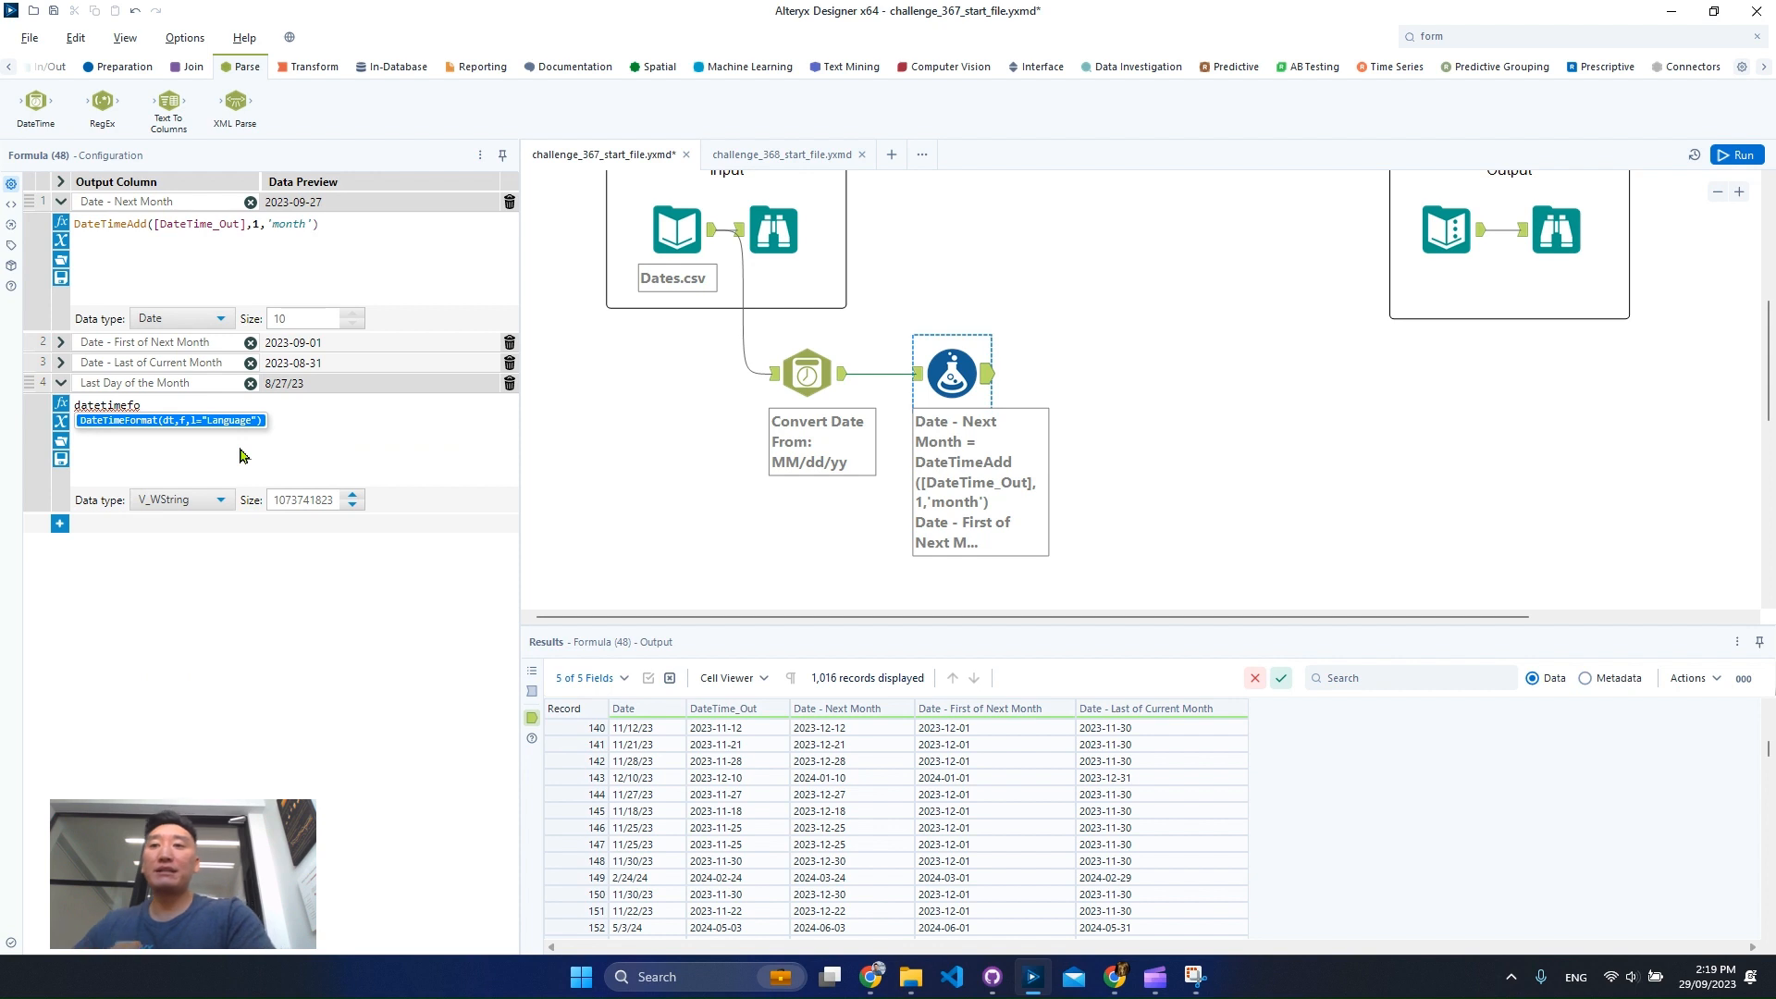
key("Return")
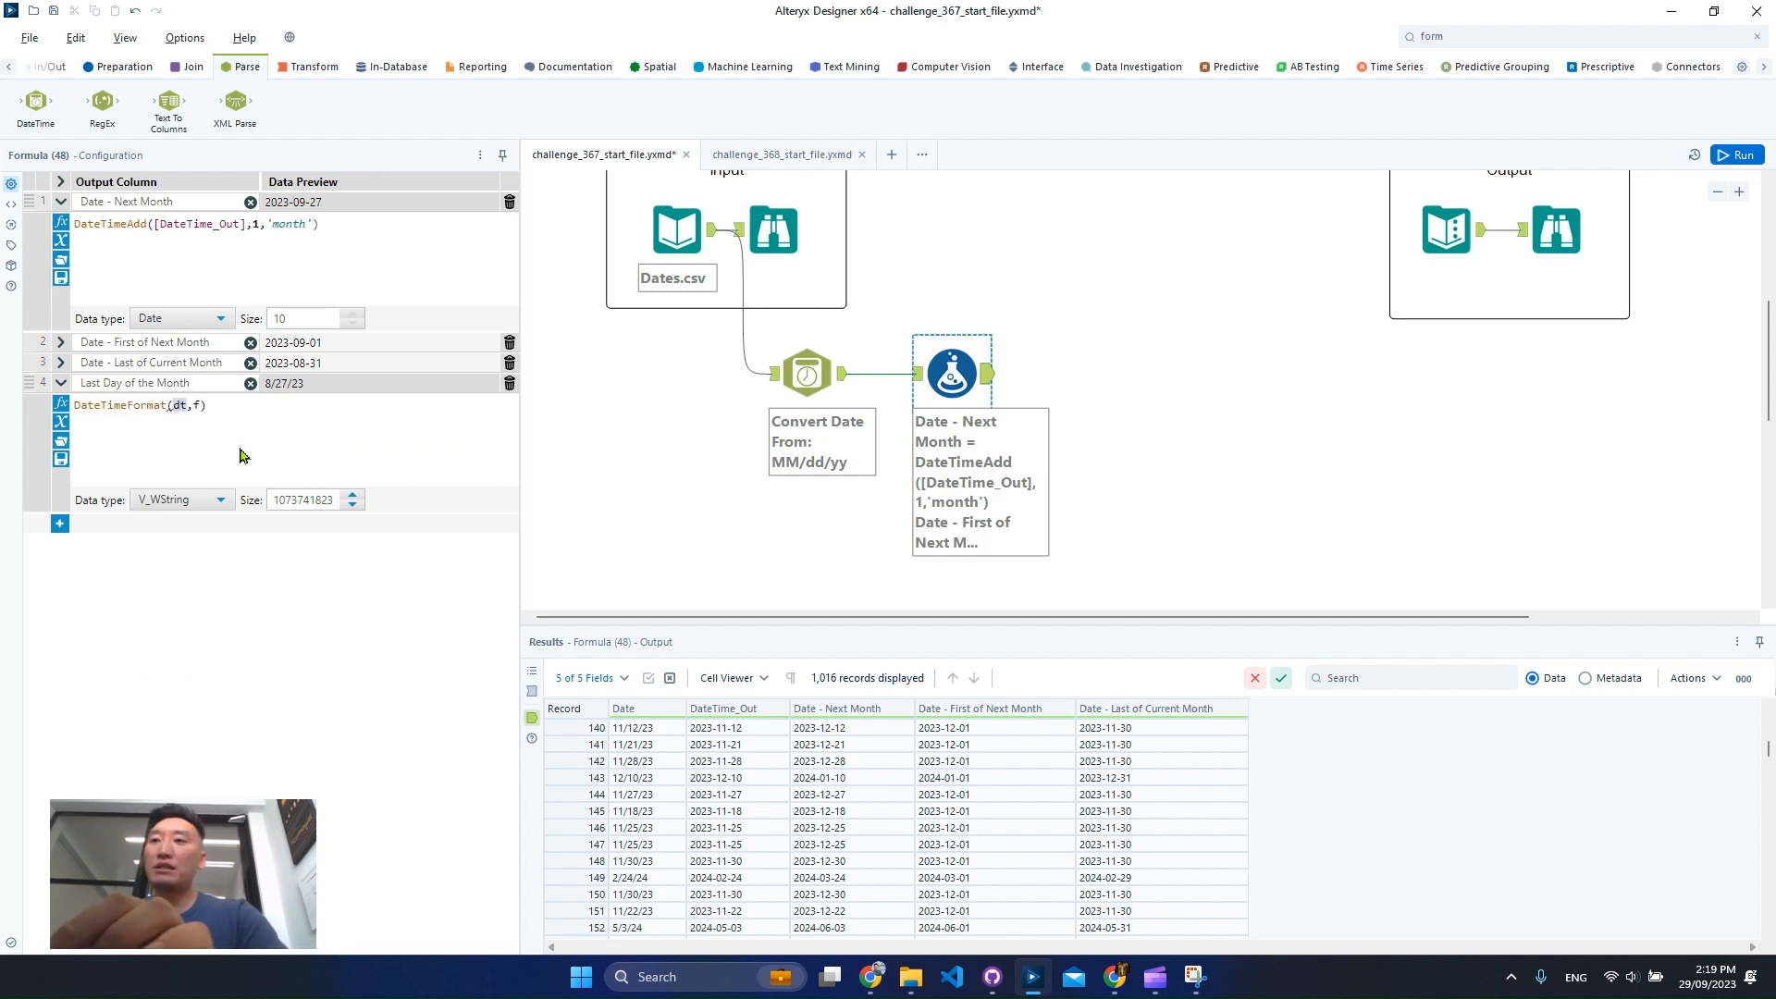
key("BackSpace")
key("Escape")
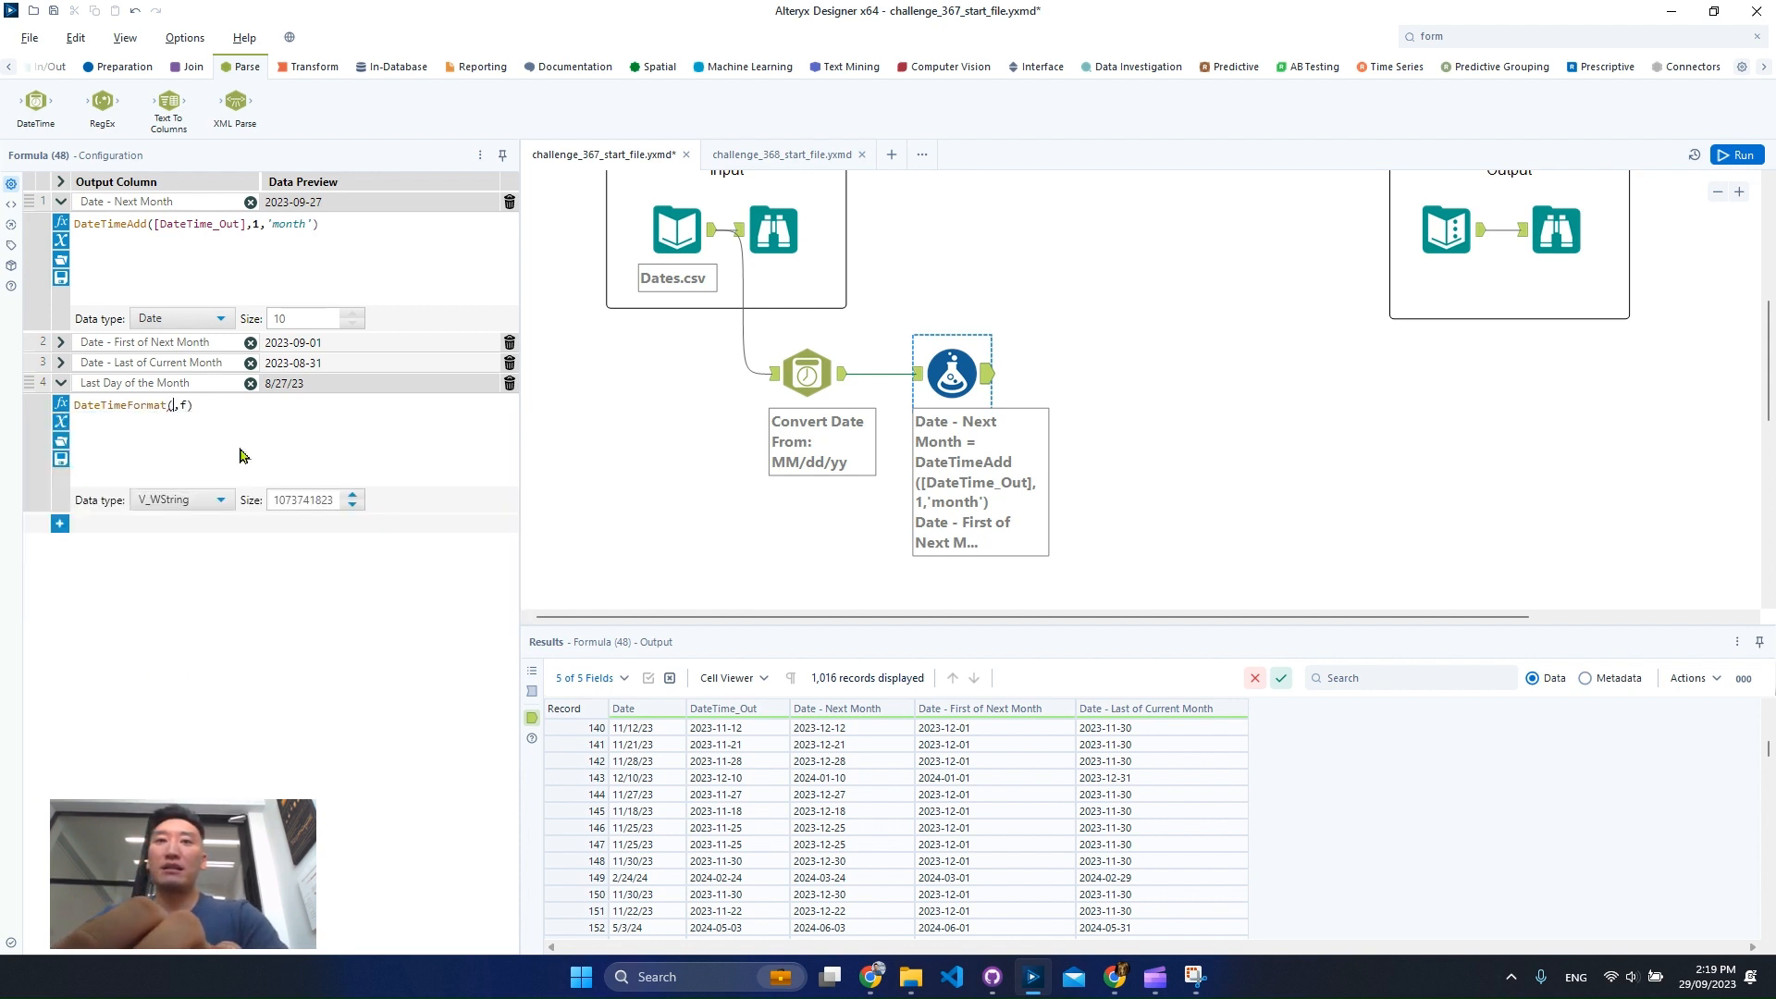
type("last")
key("Down")
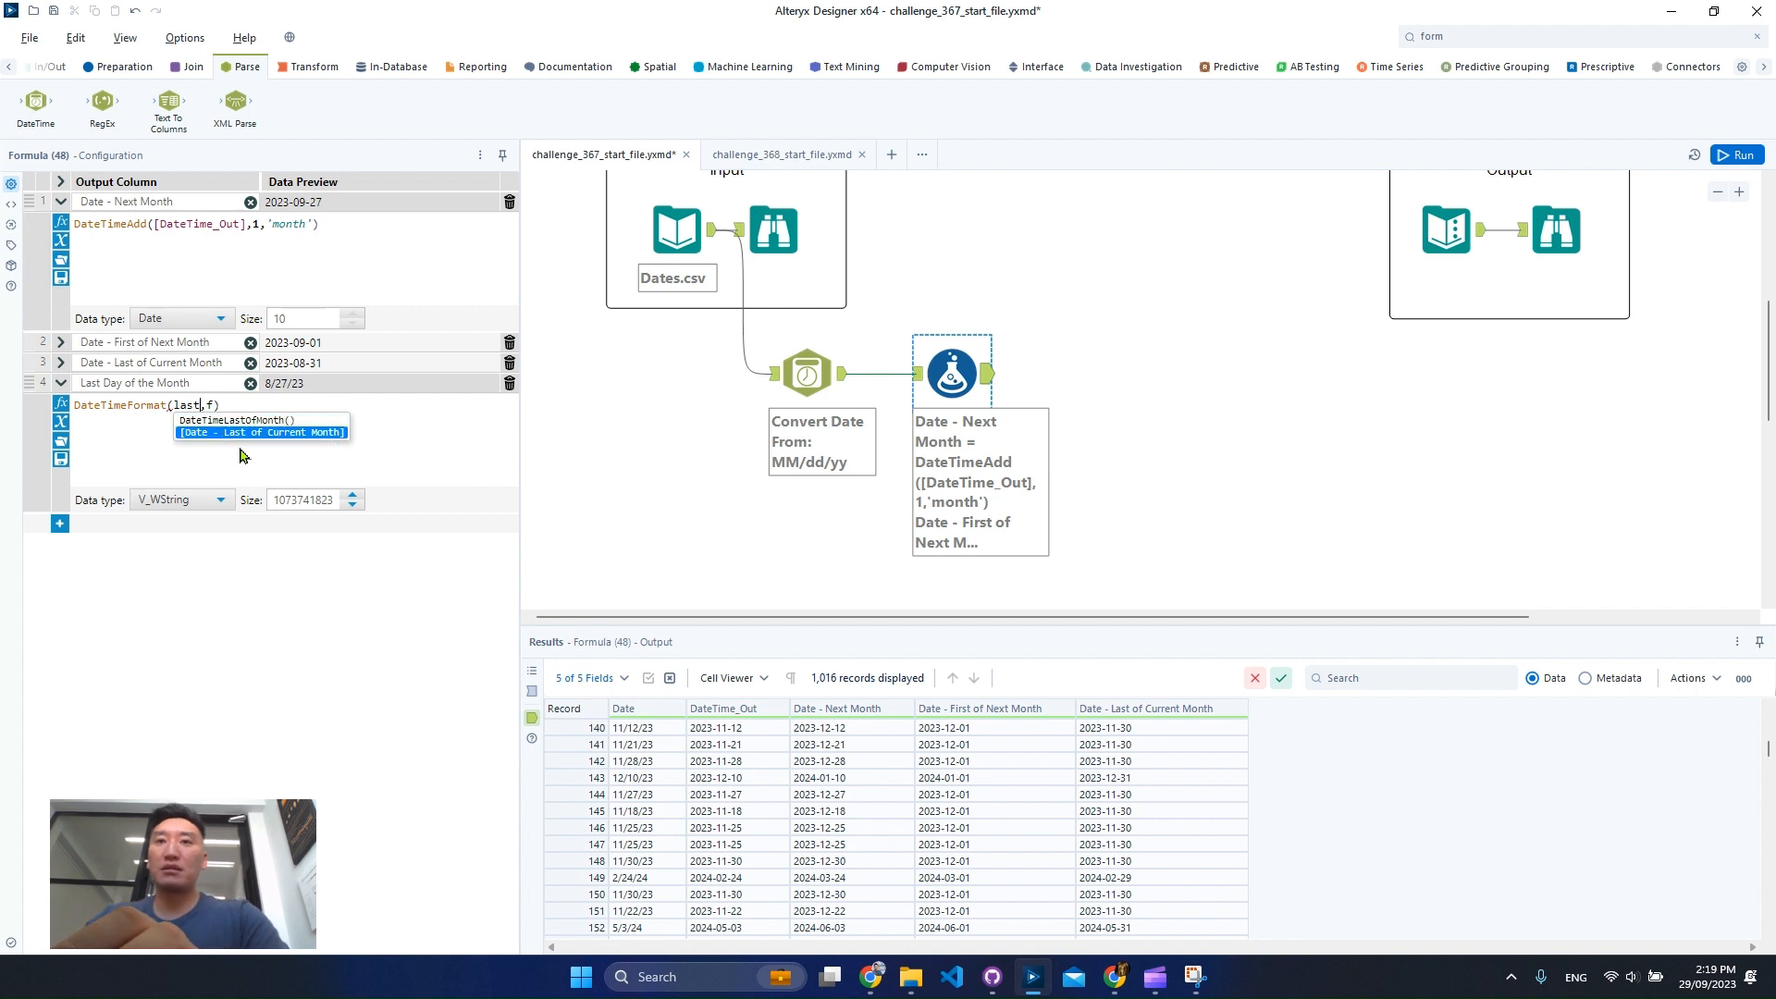
key("Return")
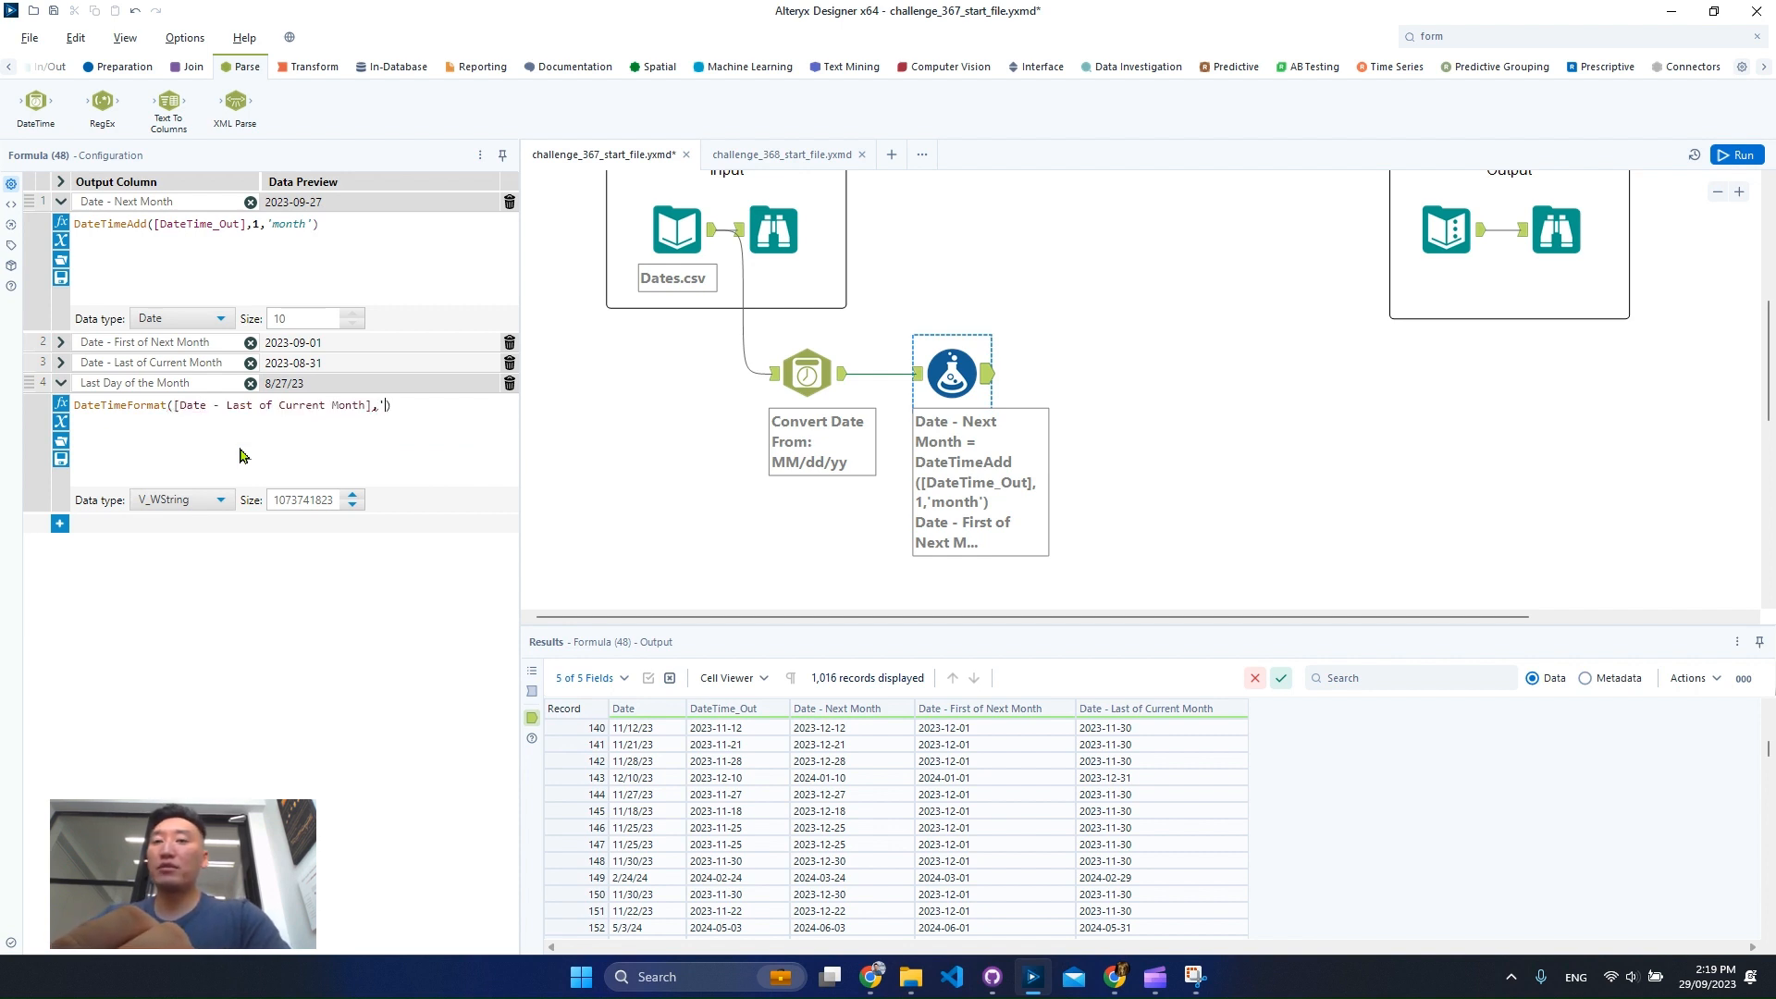
type("'")
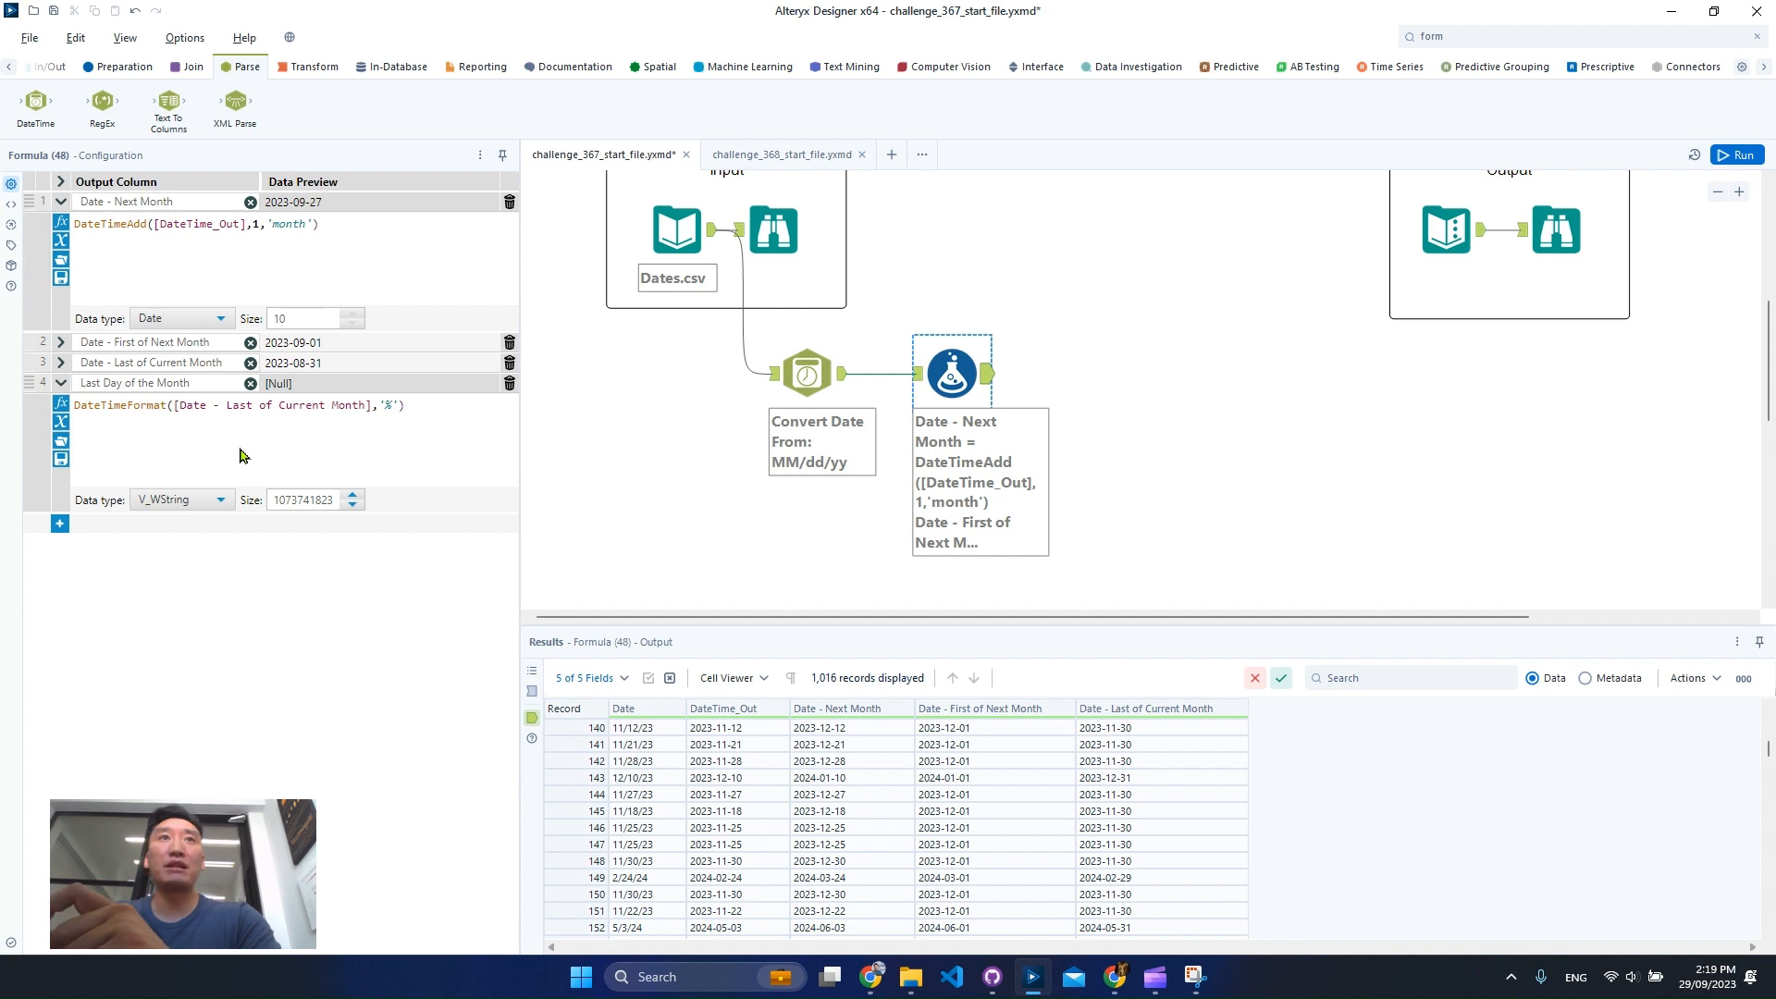
type("m")
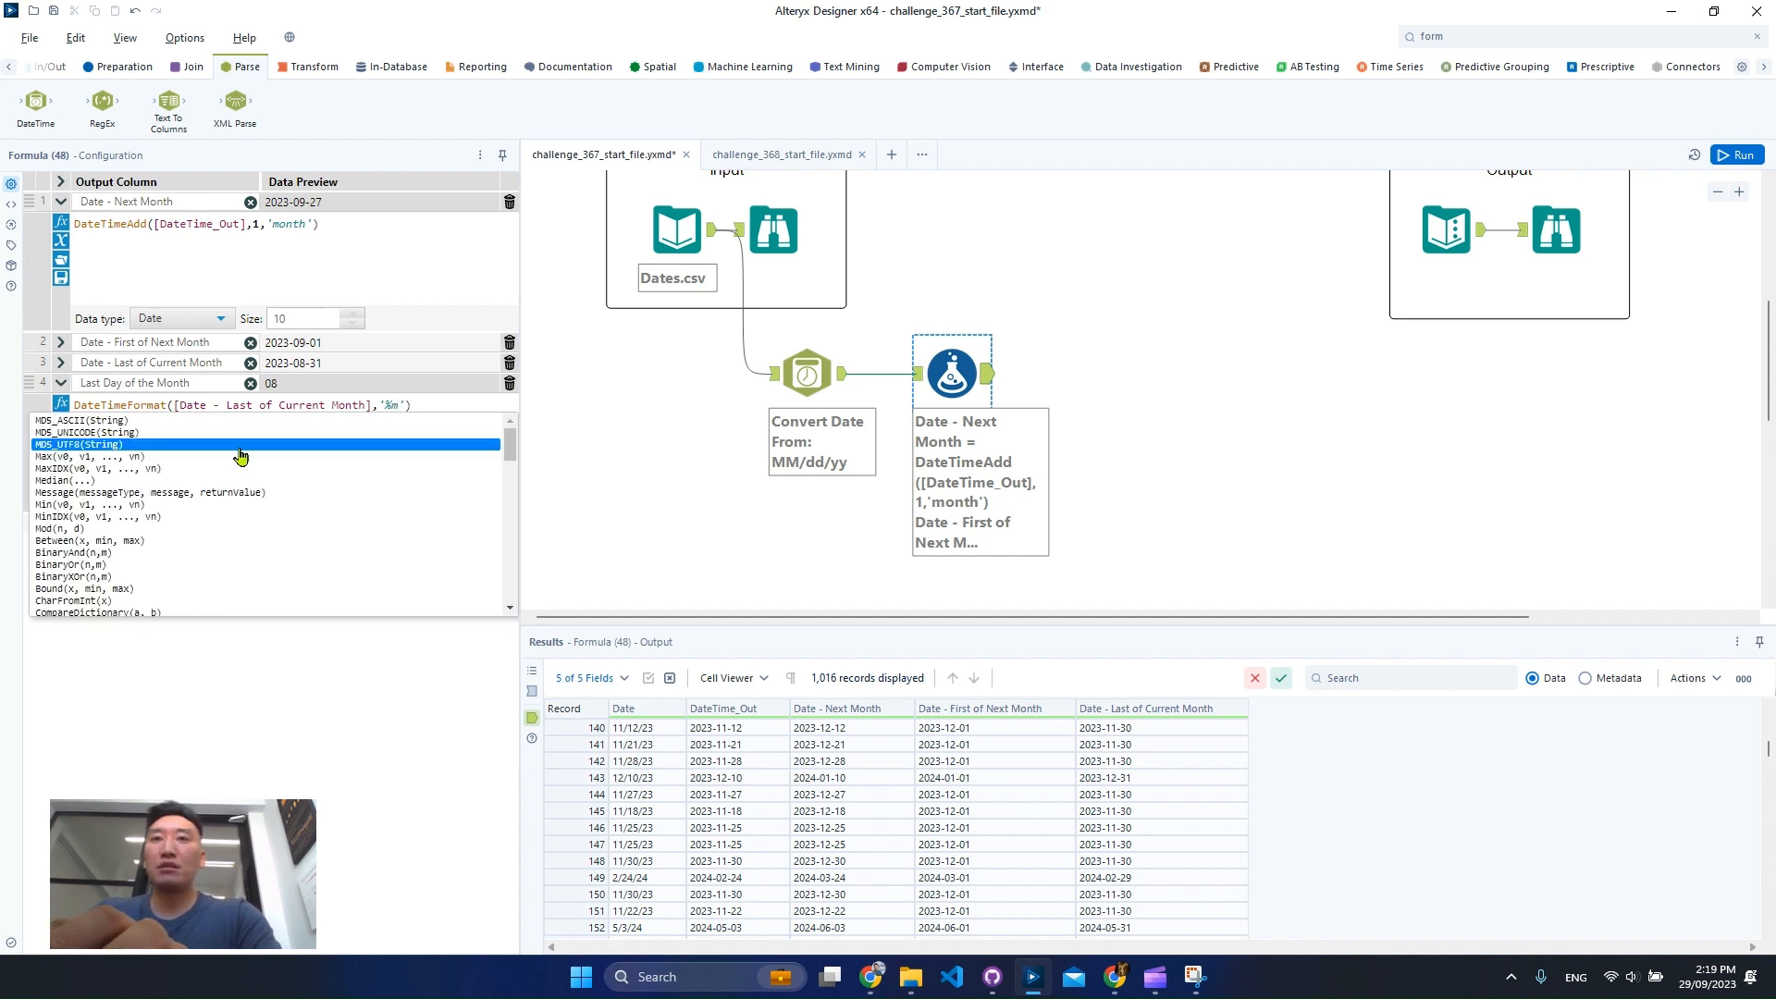
type("/")
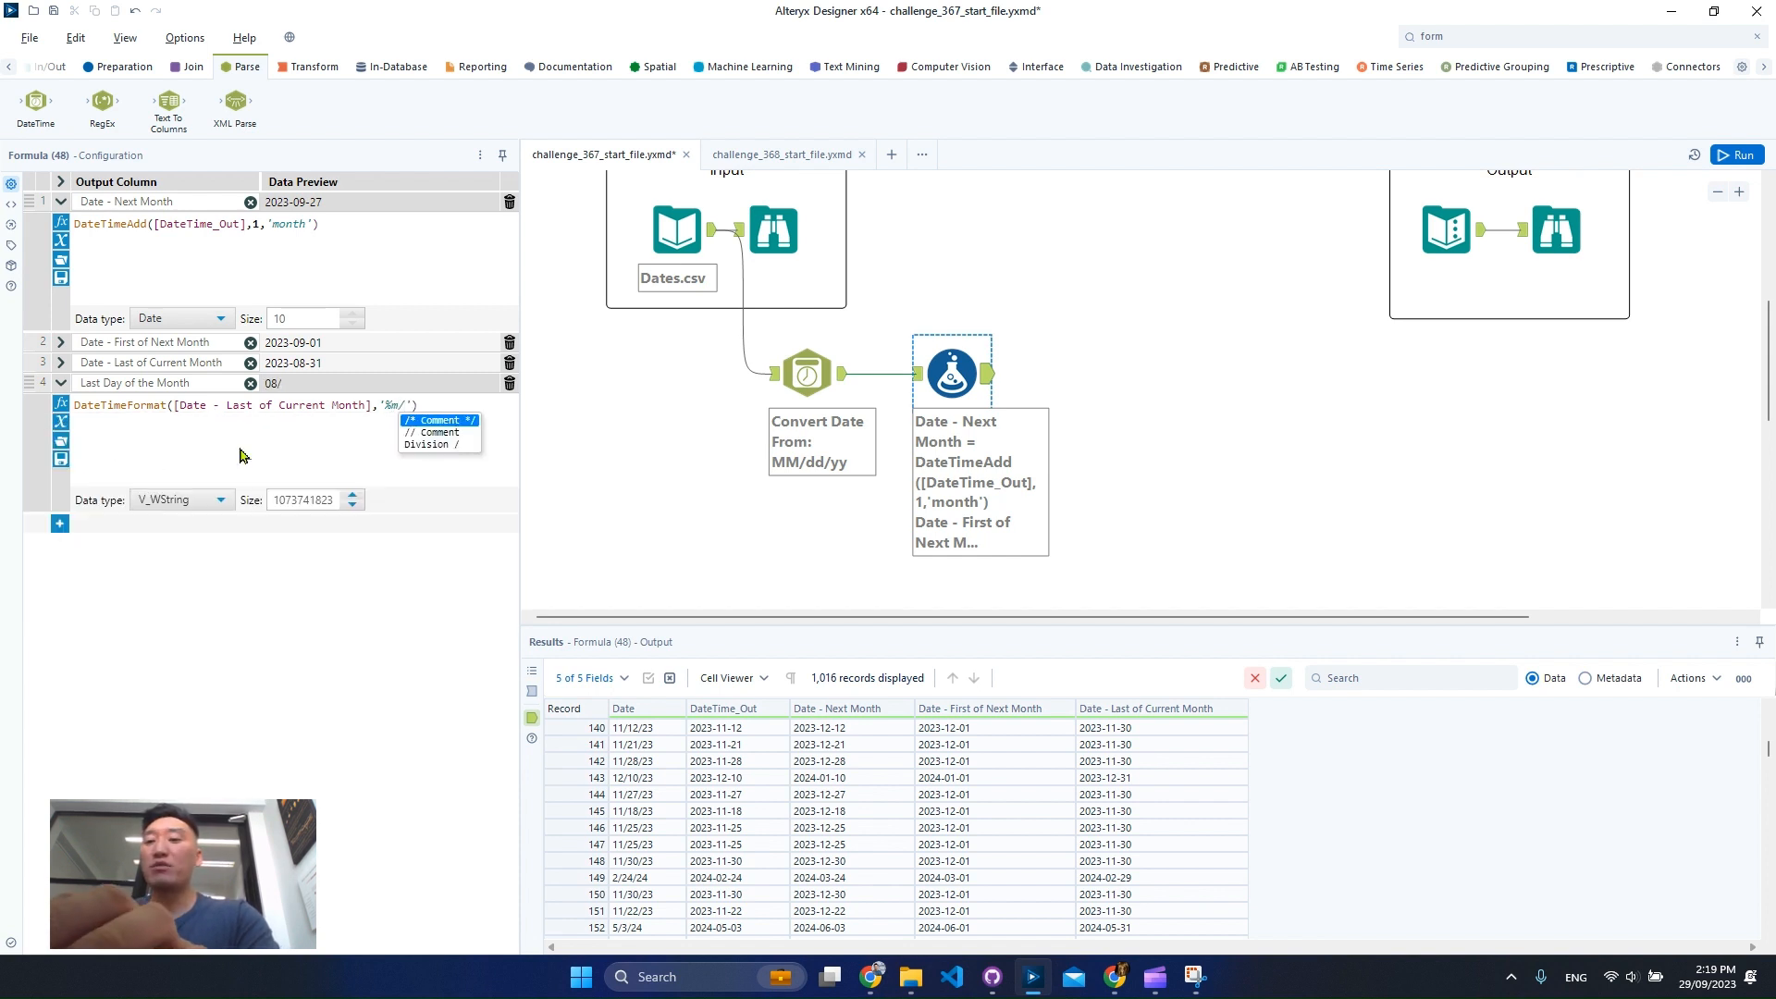
type("%d/%")
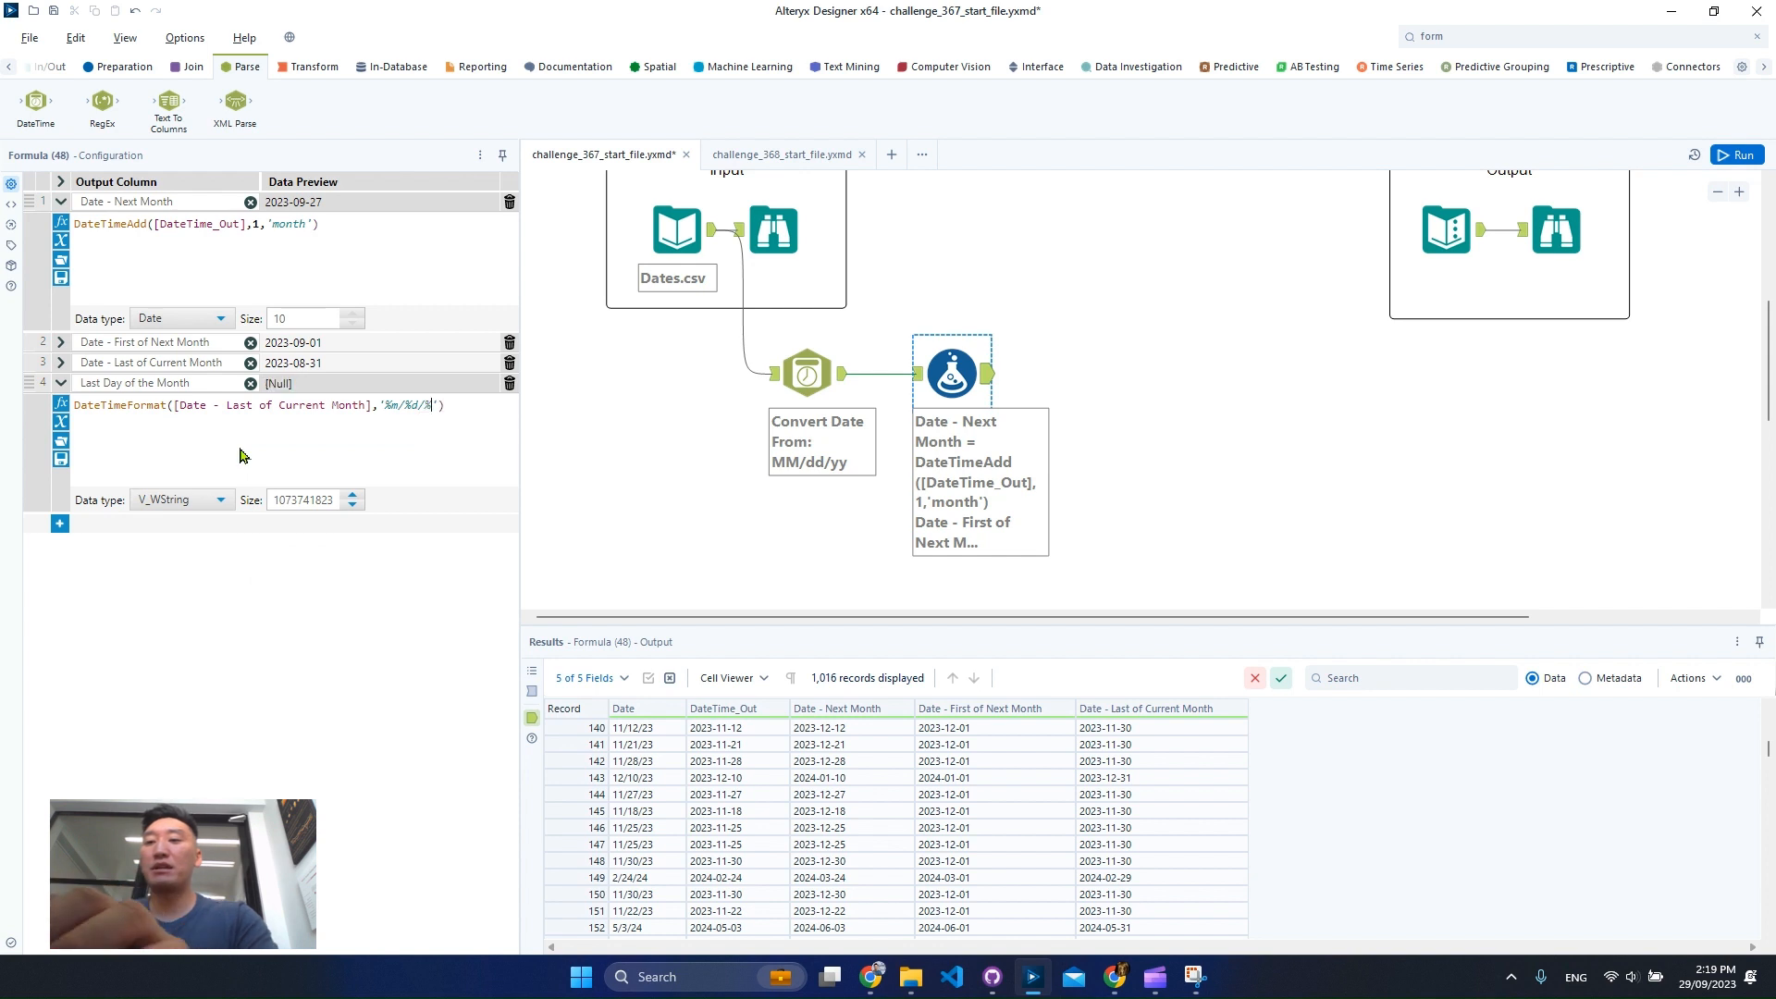
type("Y")
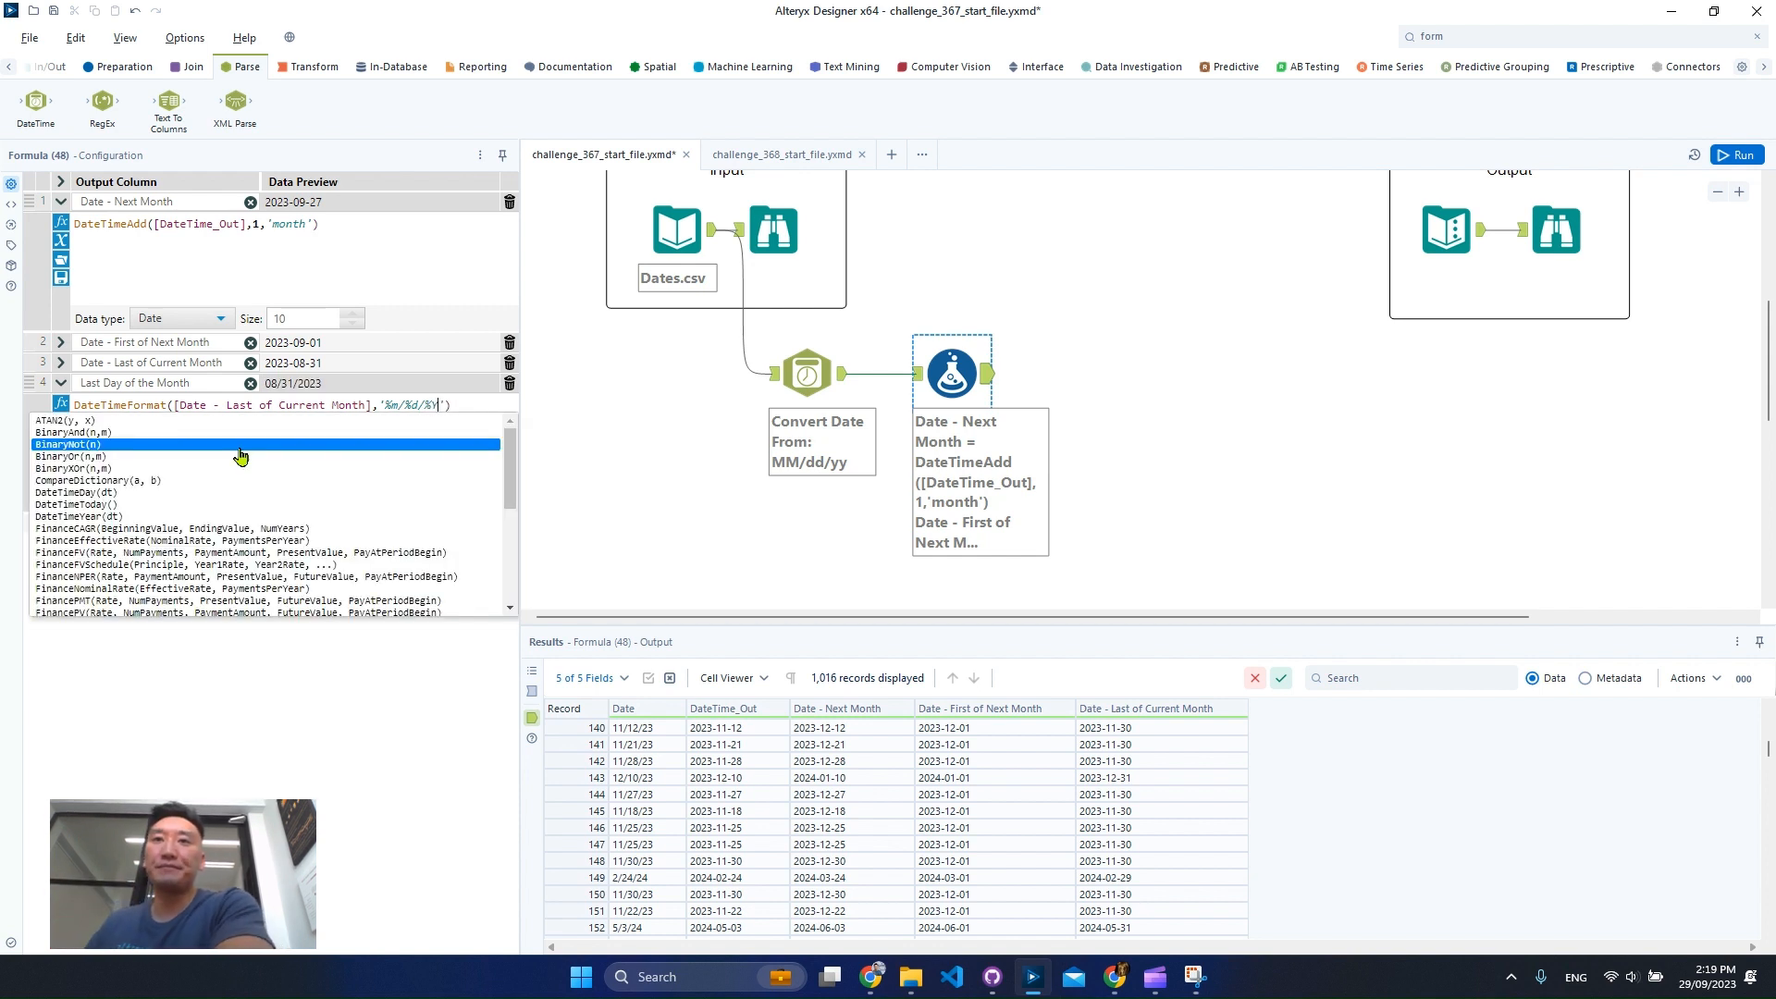
Run the workflow and compare the new Last Day of the Month column with the expected output.
left_click(1737, 156)
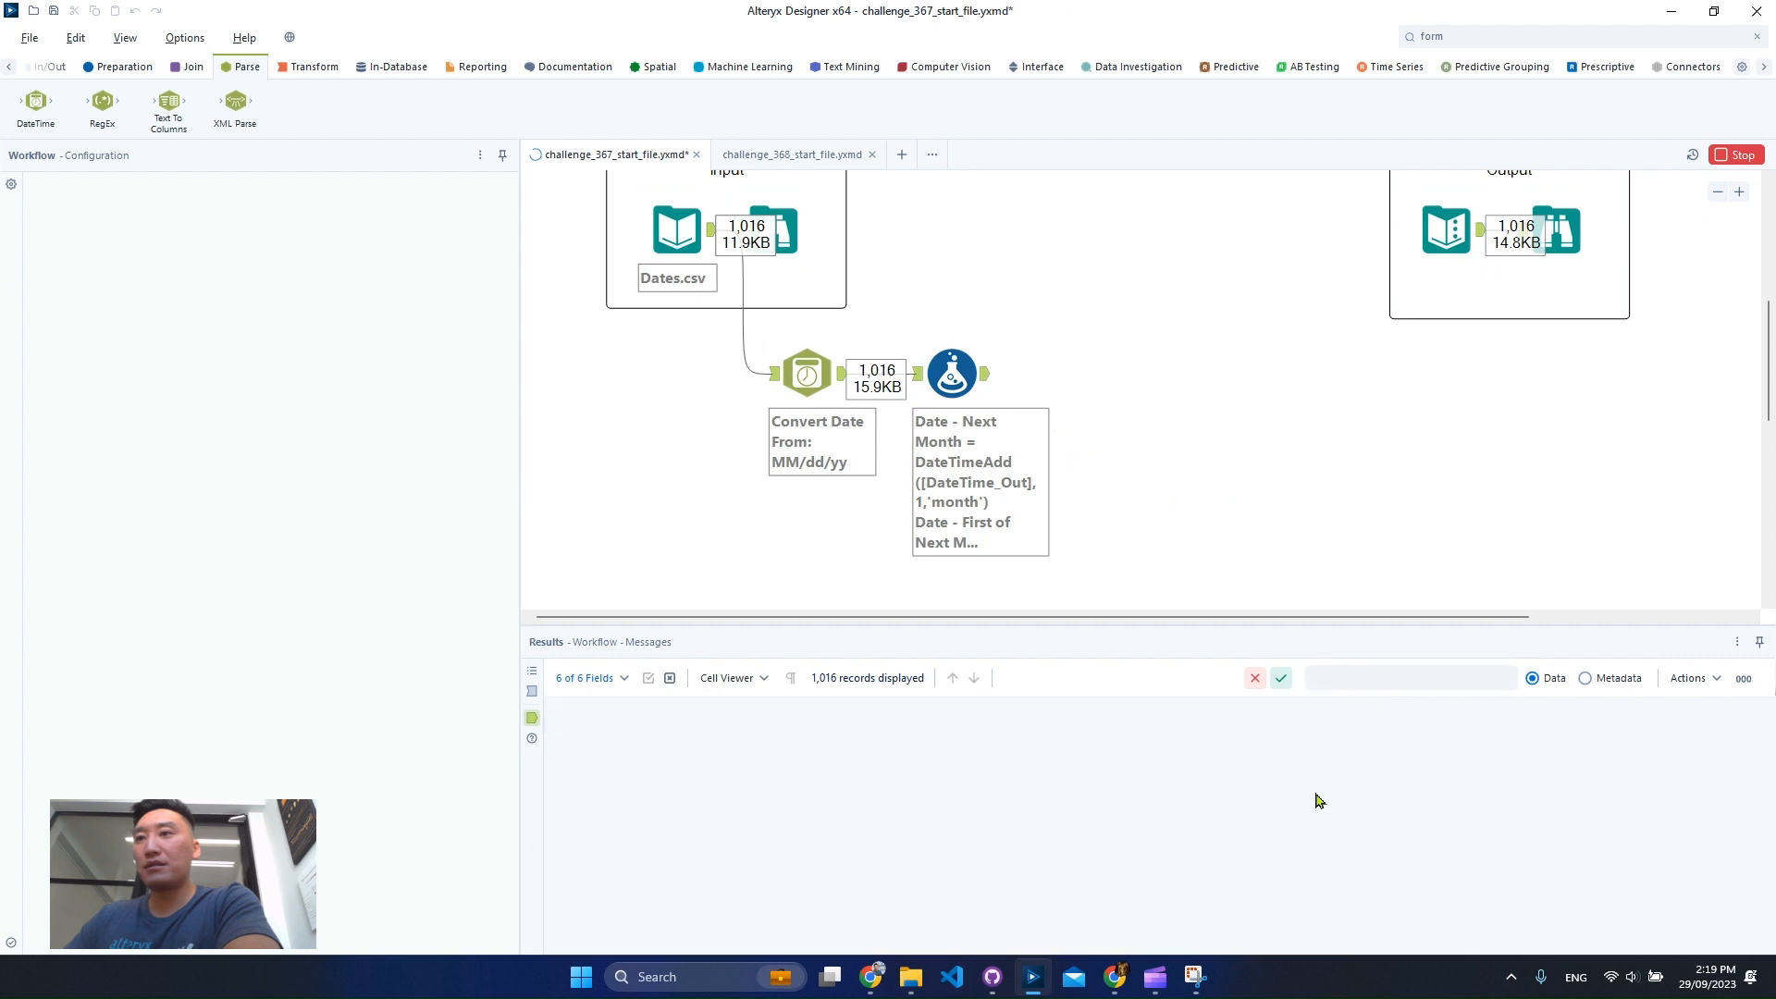
left_click(986, 385)
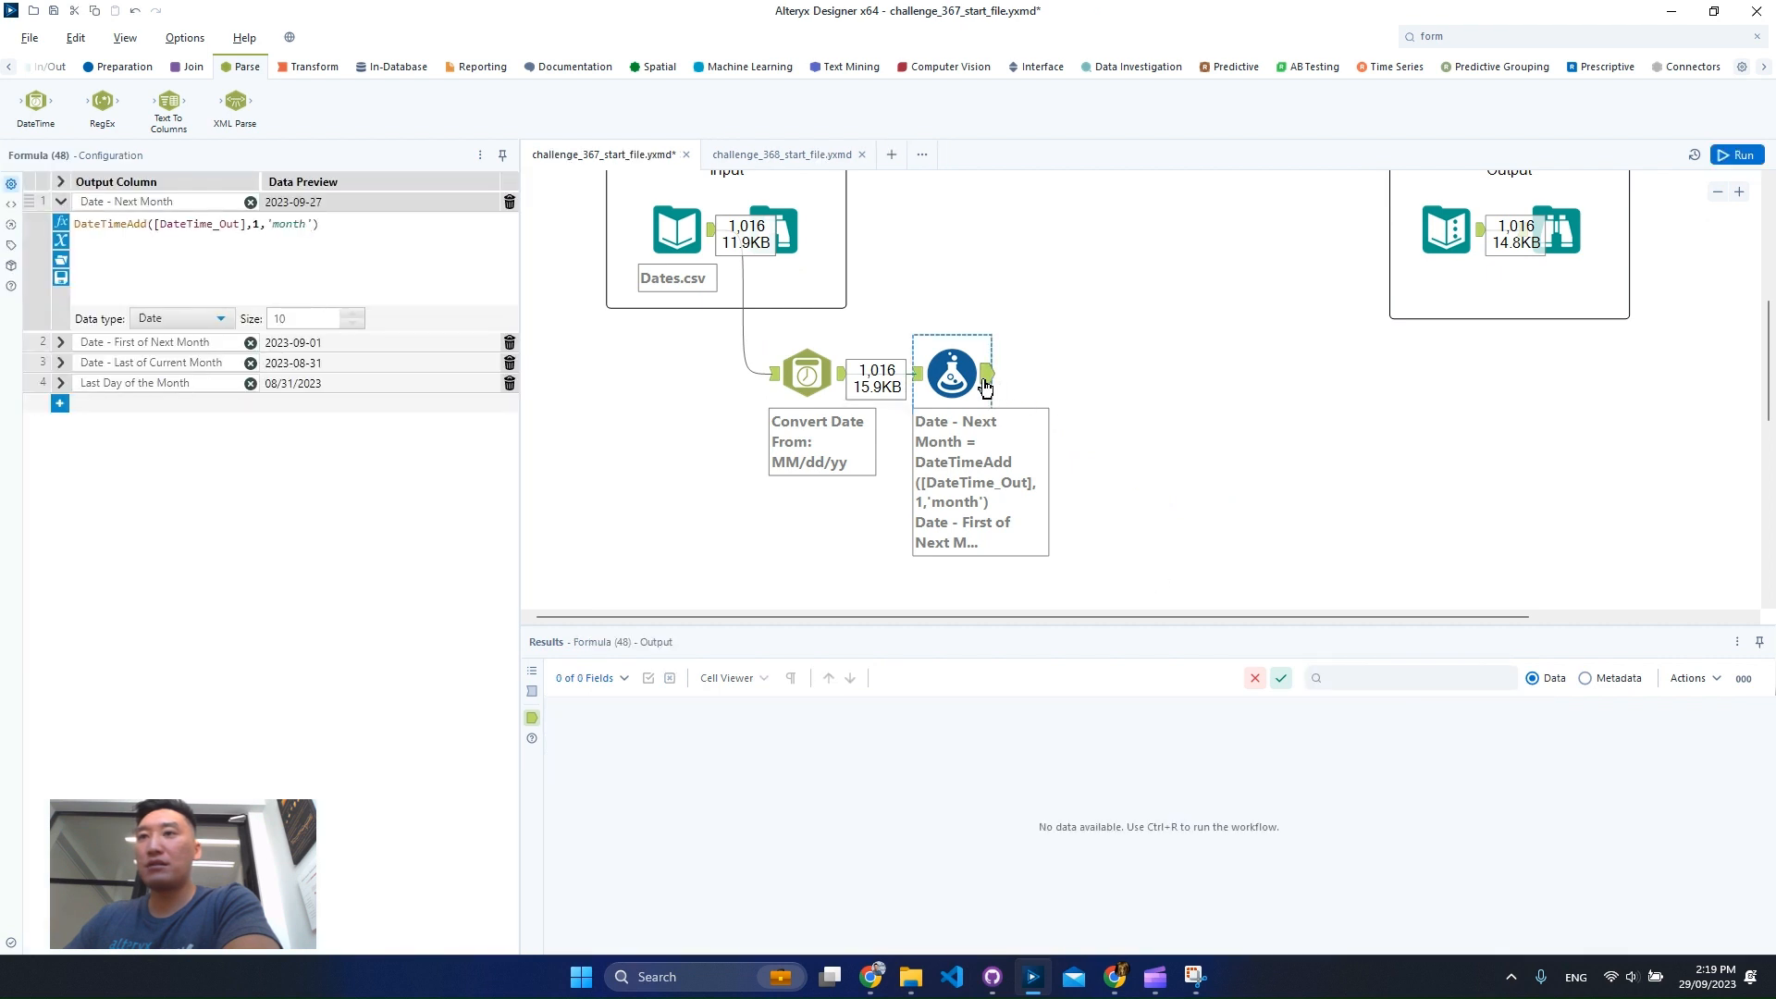
left_click(1736, 154)
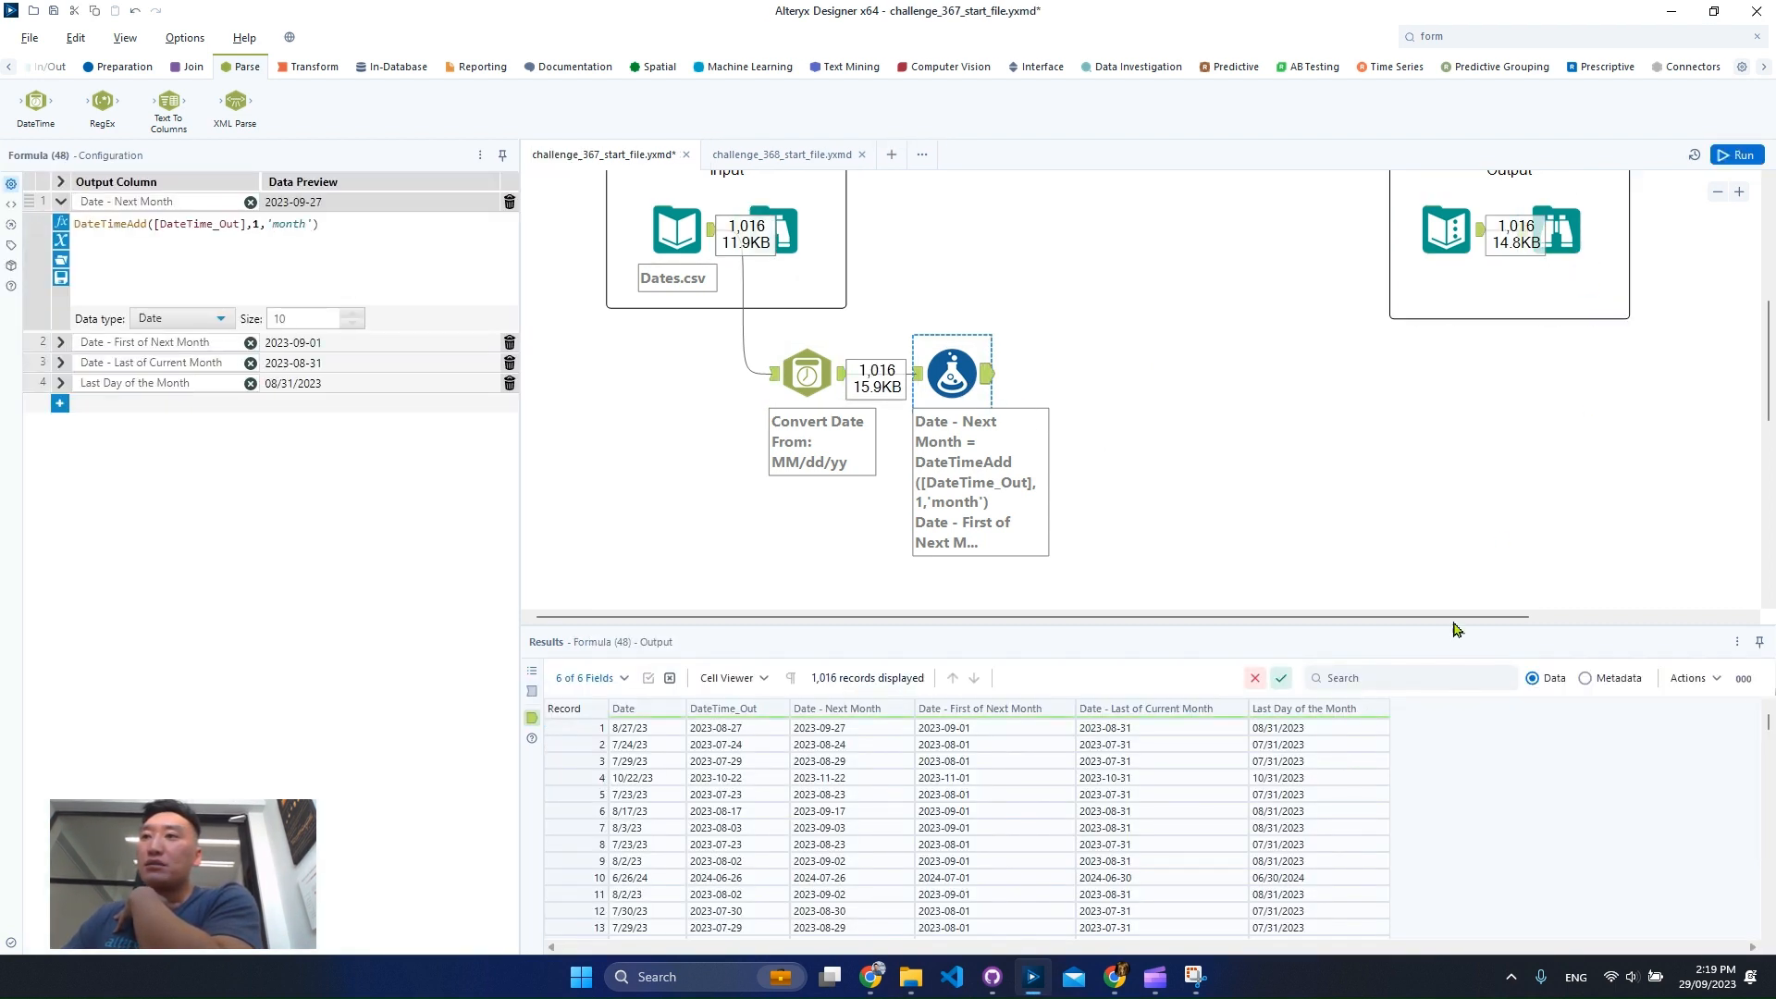
left_click(1552, 245)
mouse_move(722, 728)
left_mouse_down()
mouse_move(694, 759)
mouse_move(714, 730)
mouse_move(703, 780)
left_mouse_up()
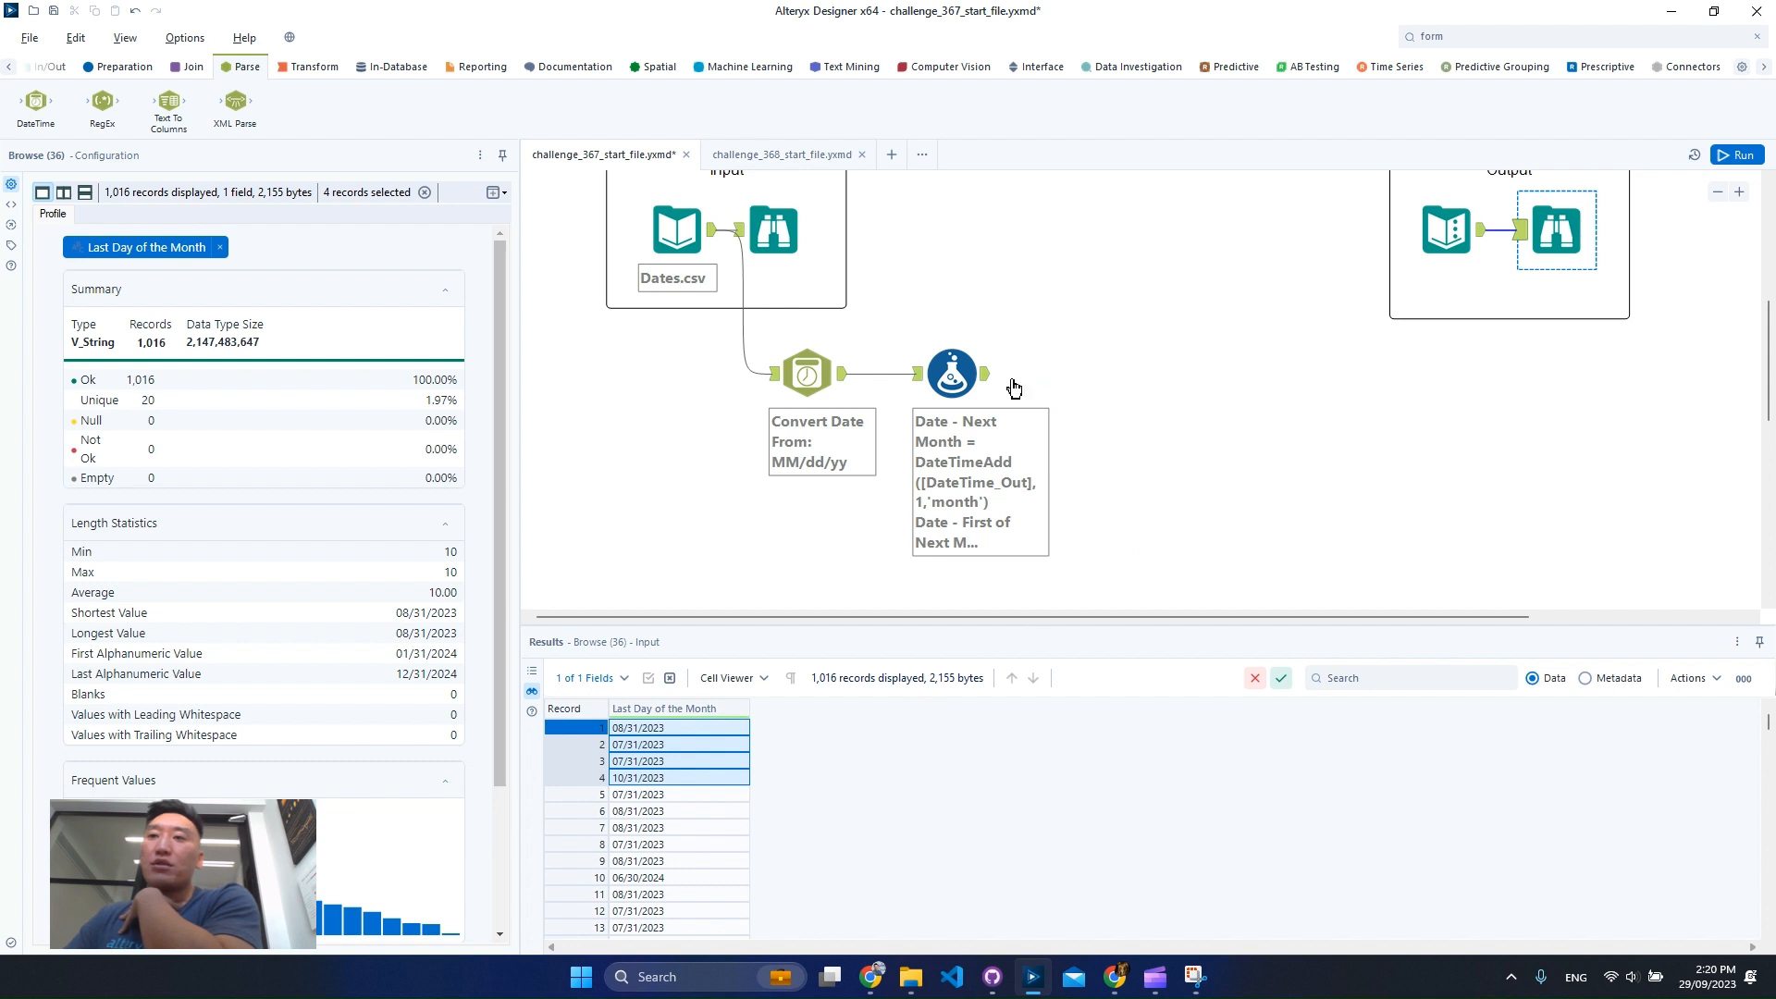
left_click(986, 387)
left_click_drag(1321, 728, 1322, 778)
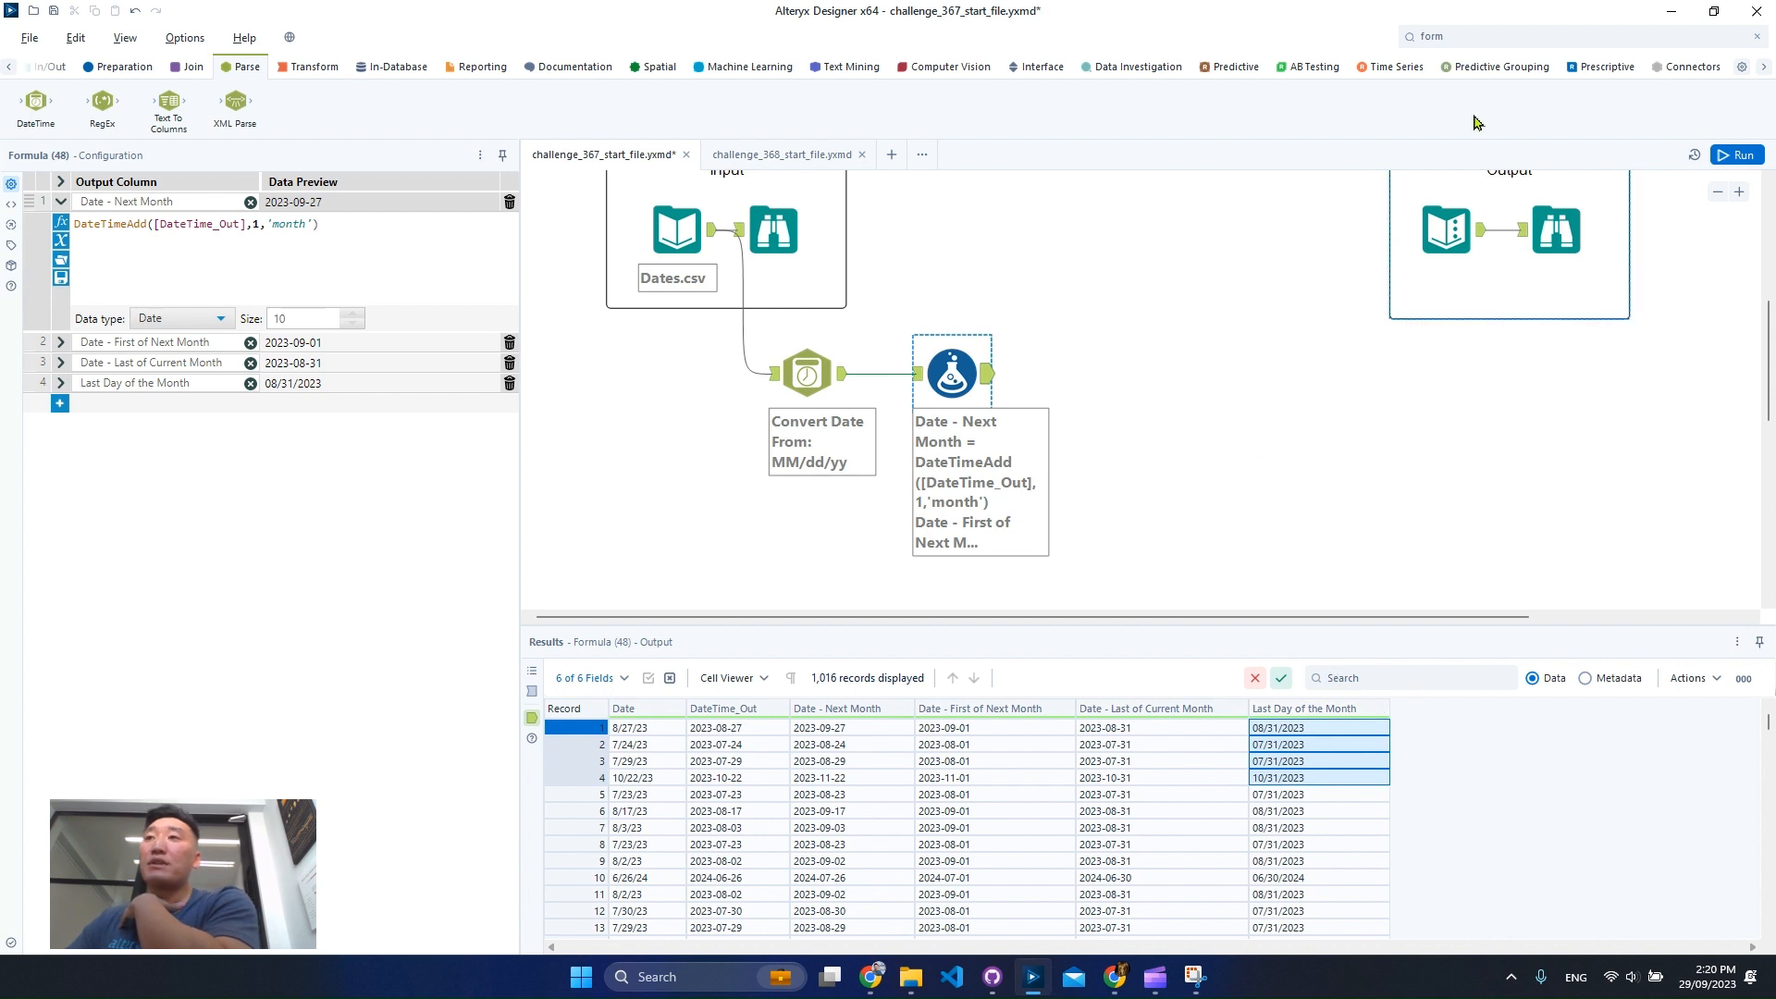
Add a Select tool after the Formula tool.
left_click(1481, 36)
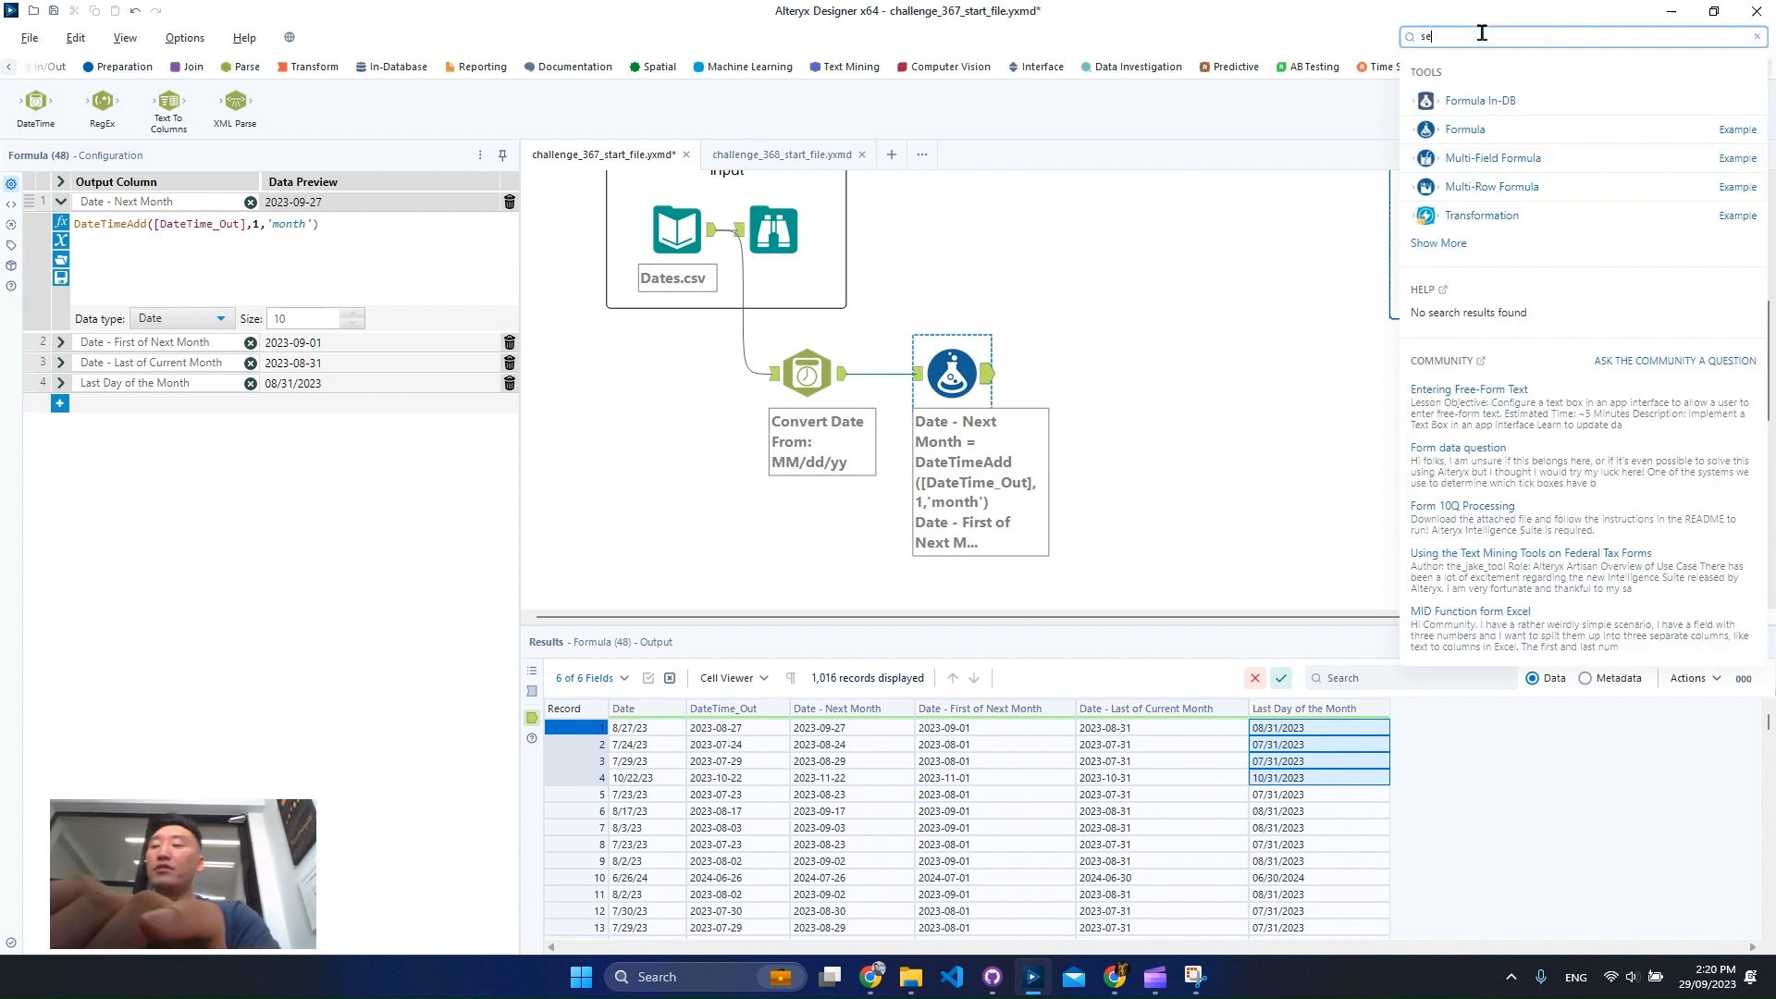
type("sel")
left_click_drag(1230, 275, 1101, 373)
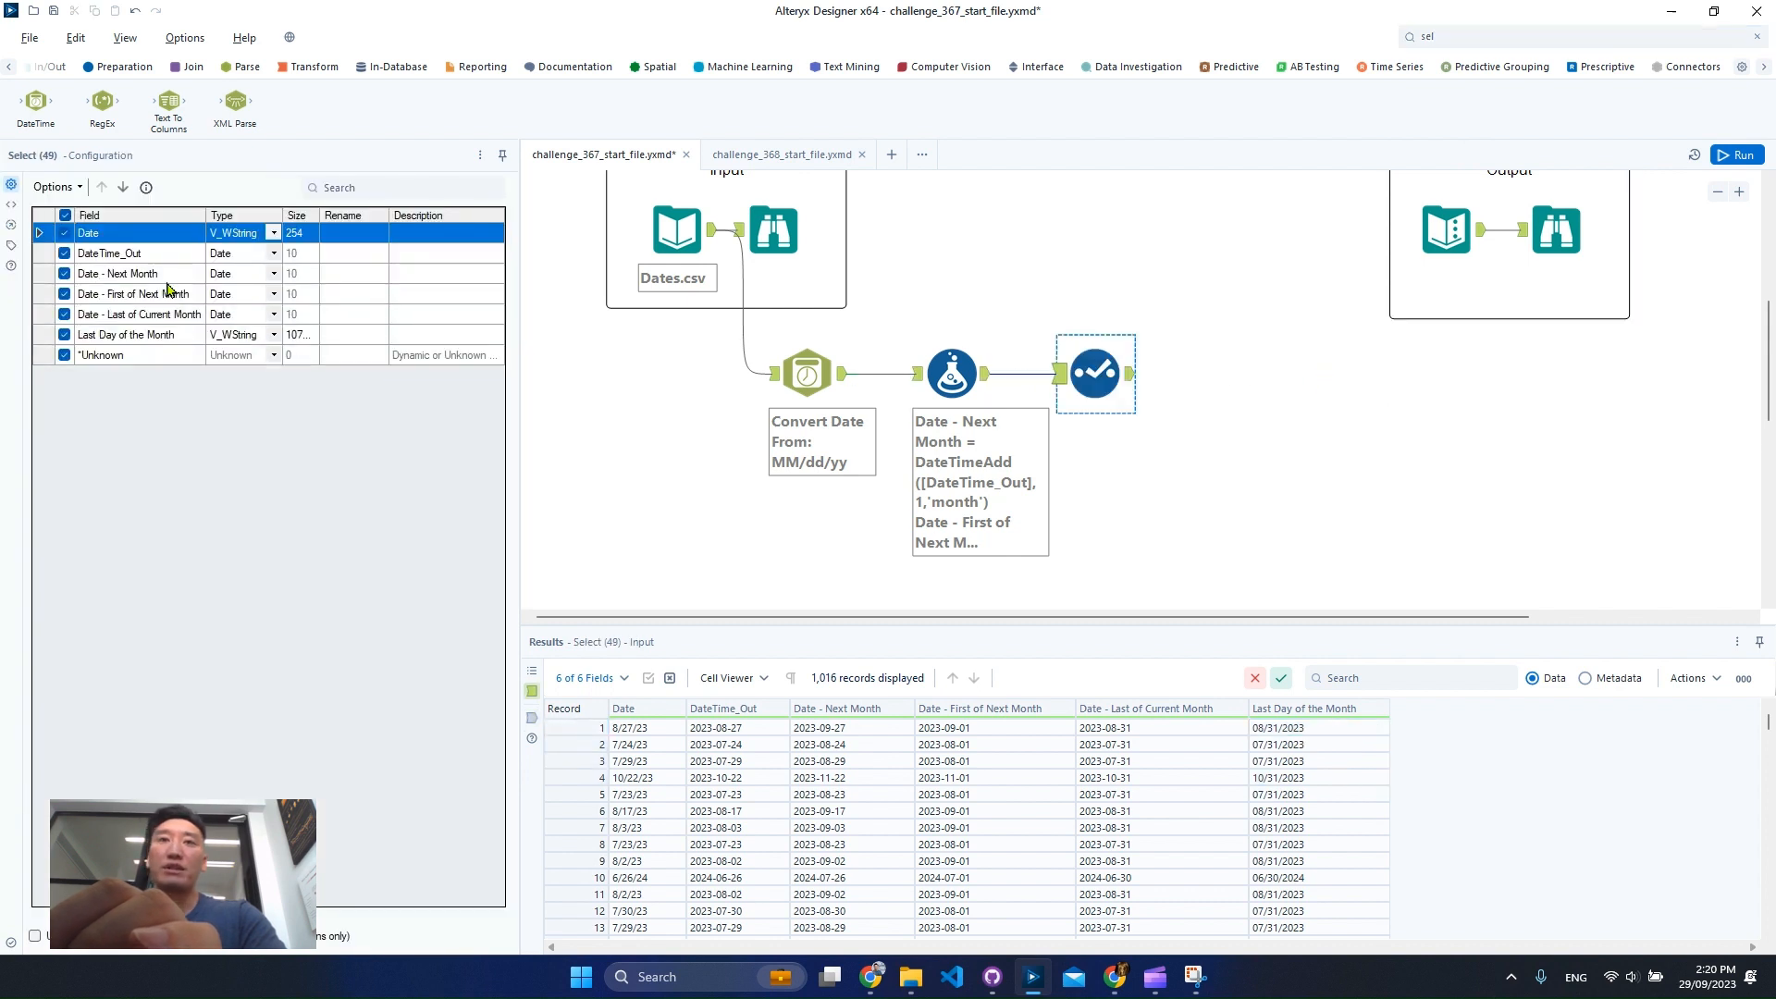
Configure the Select tool to deselect all fields except Last Day of the Month.
left_click(54, 187)
mouse_move(185, 227)
left_click(362, 248)
left_click(64, 334)
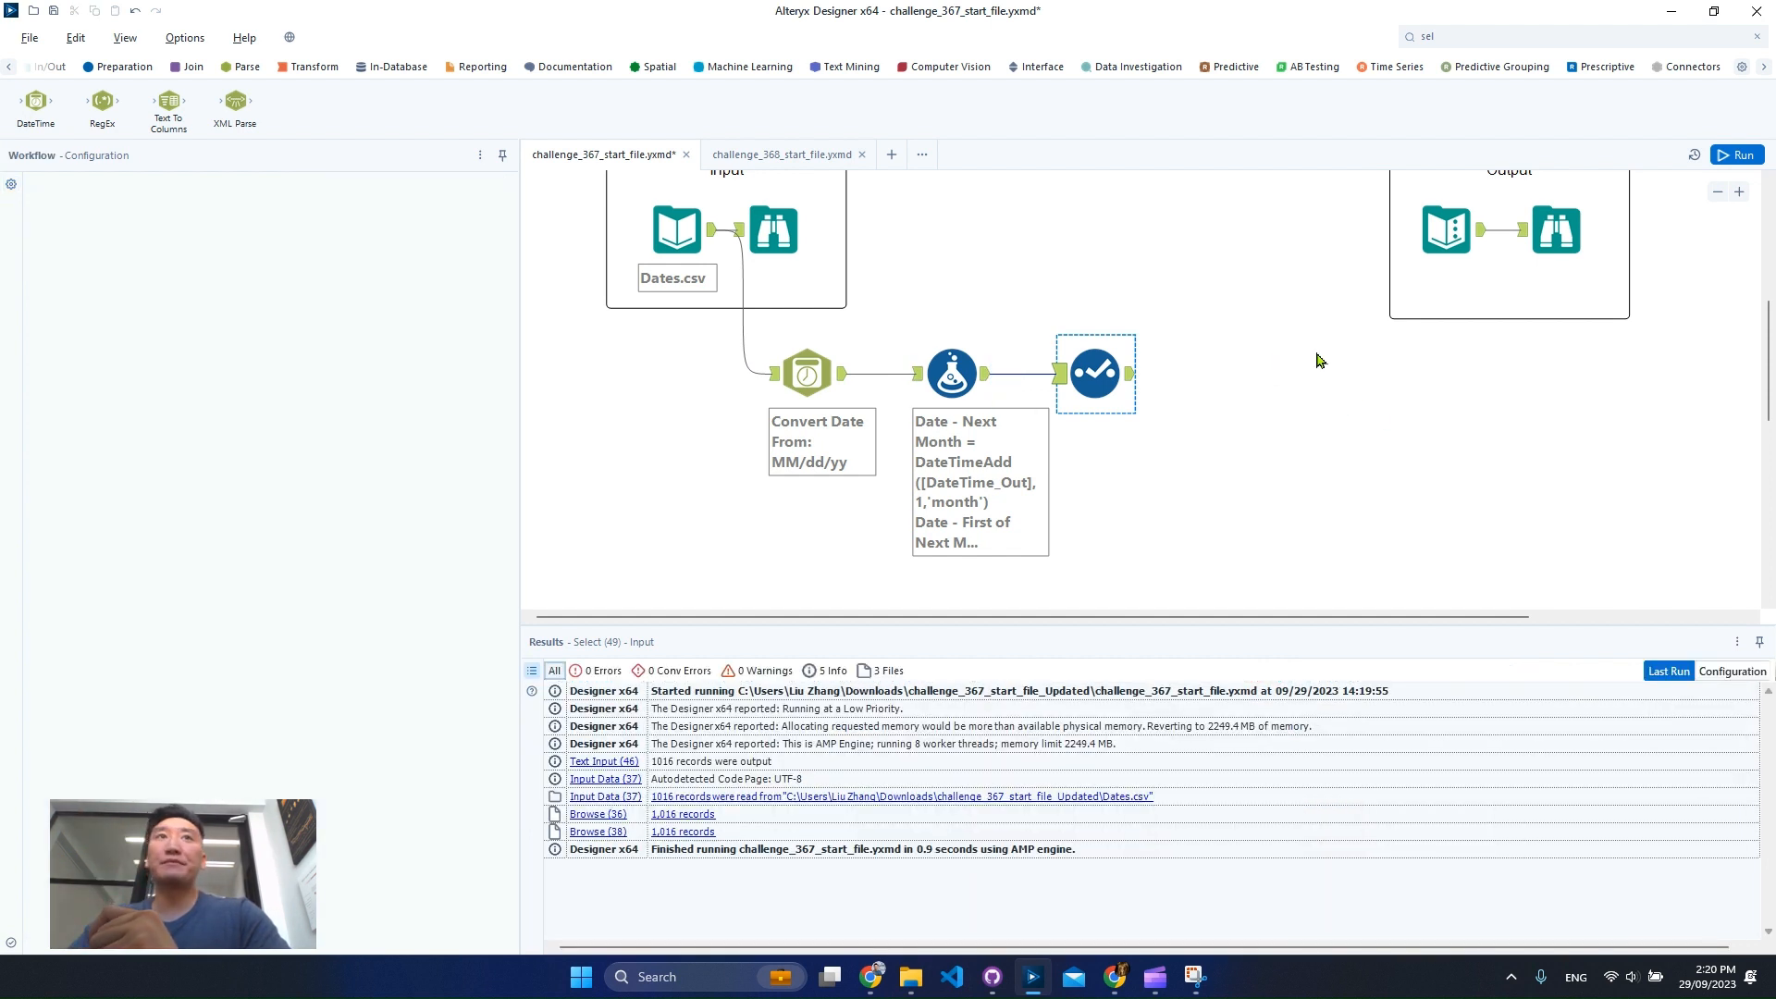
left_click(1319, 360)
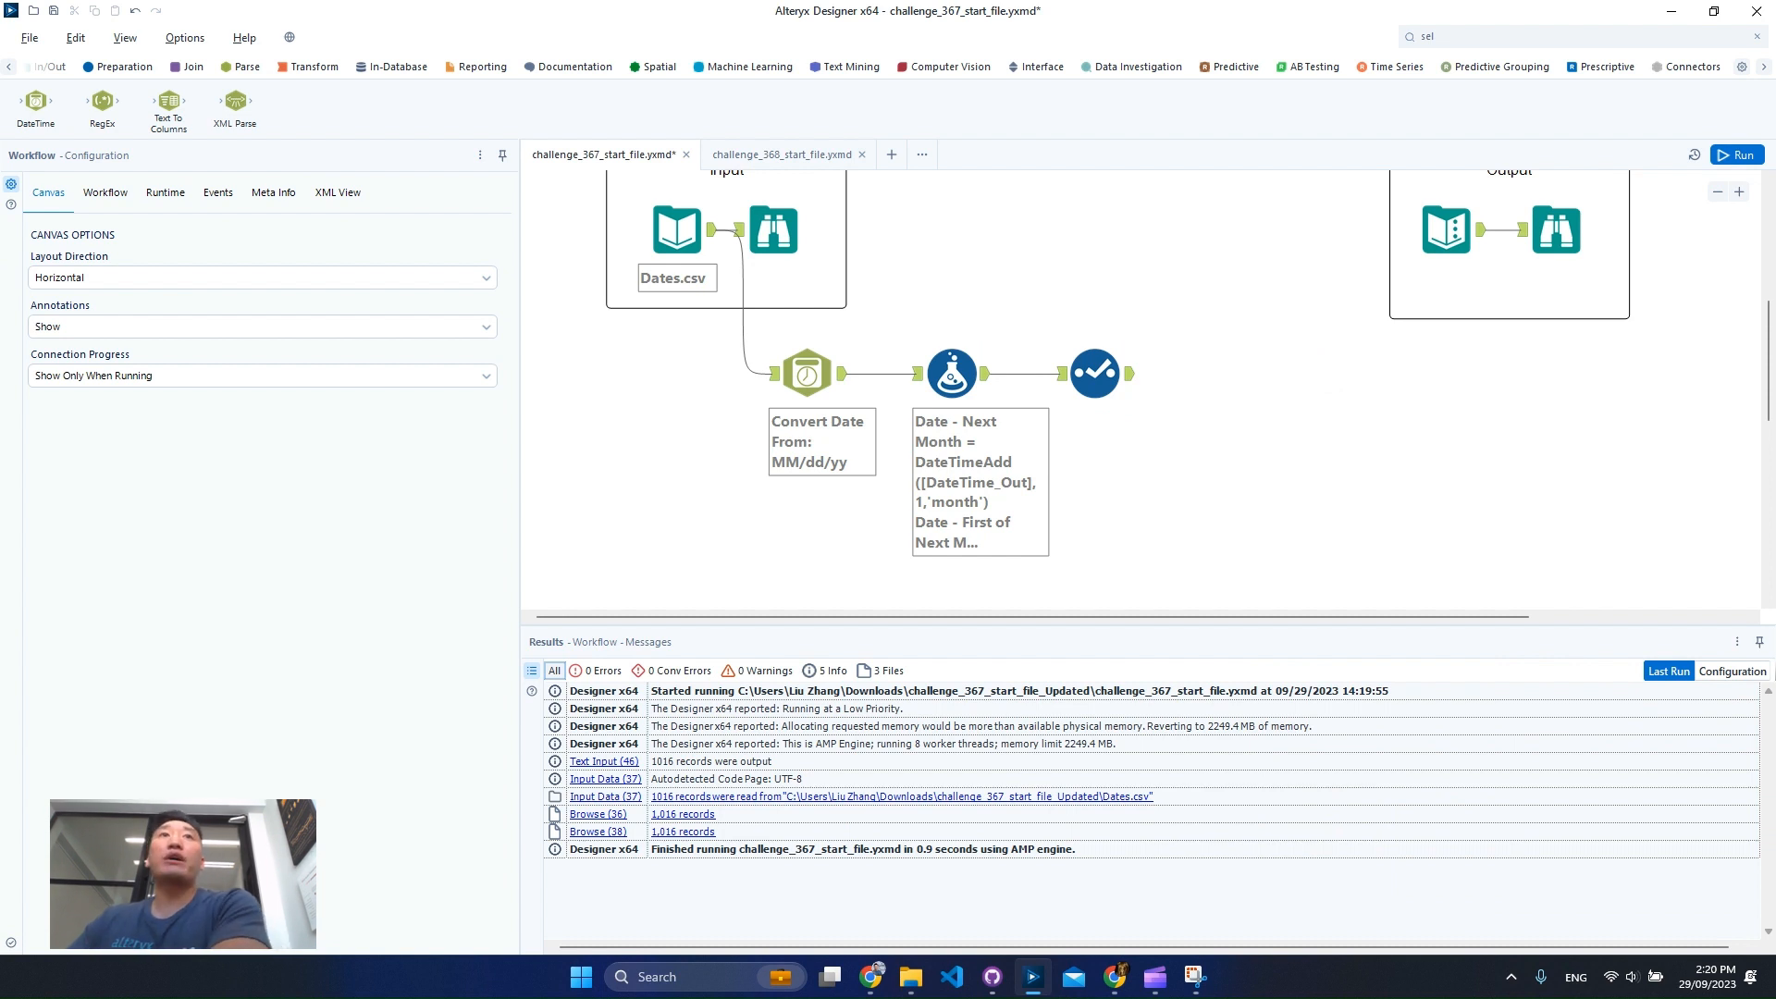